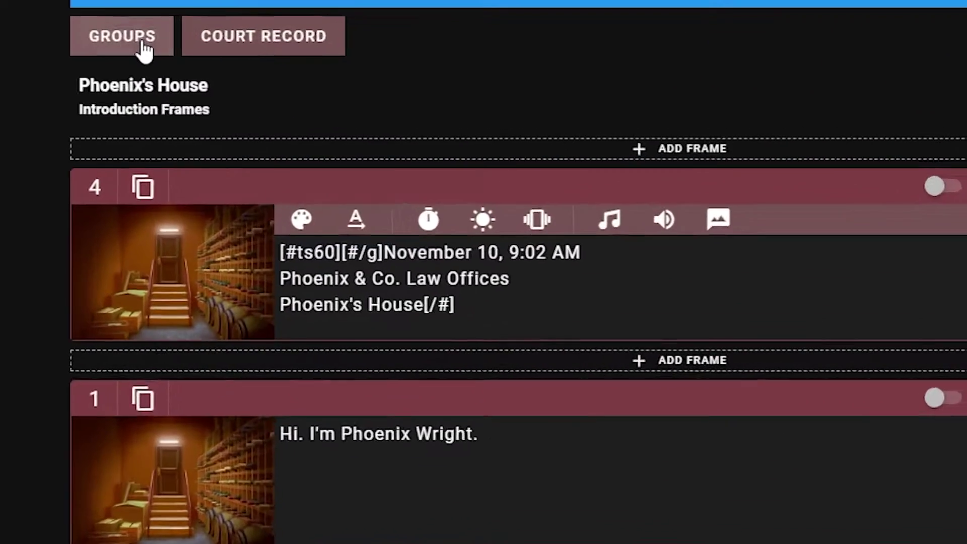
- Add a new group named "Day 2: Trial" with the type Normal
click(233, 79)
click(327, 159)
click(282, 97)
text(Day)
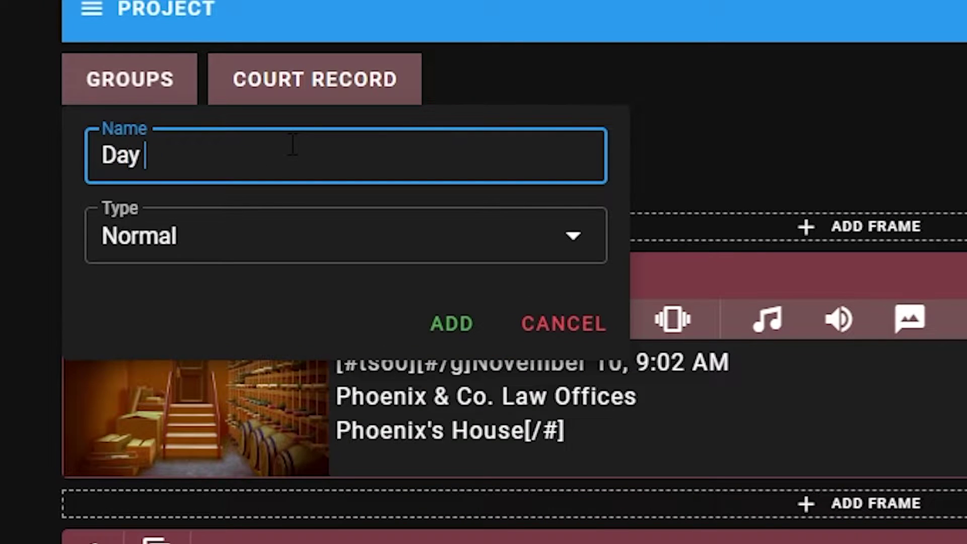
text( 2: Trial)
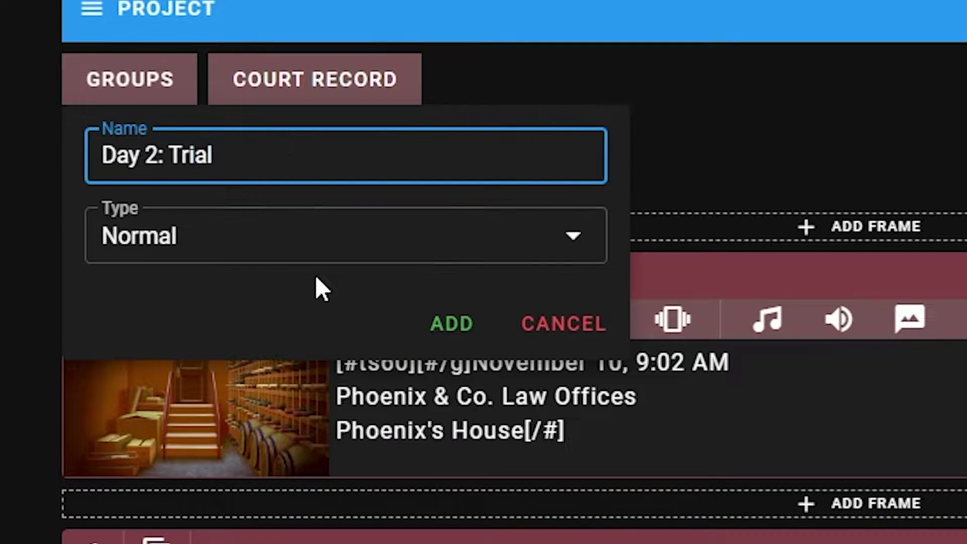
click(323, 255)
click(302, 256)
click(452, 325)
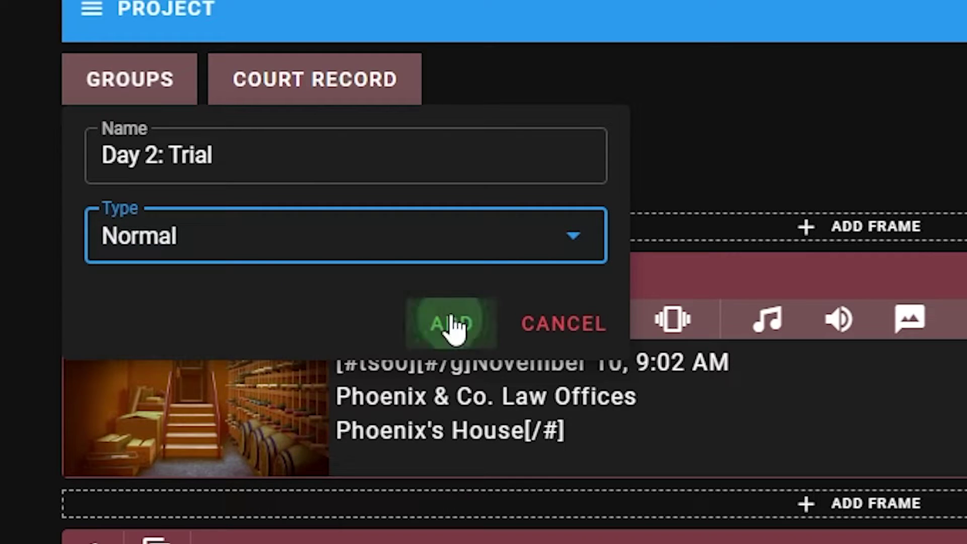
- Move the Day 2: Trial group above Day 1: Investigation and switch to it
drag(88, 301, 144, 180)
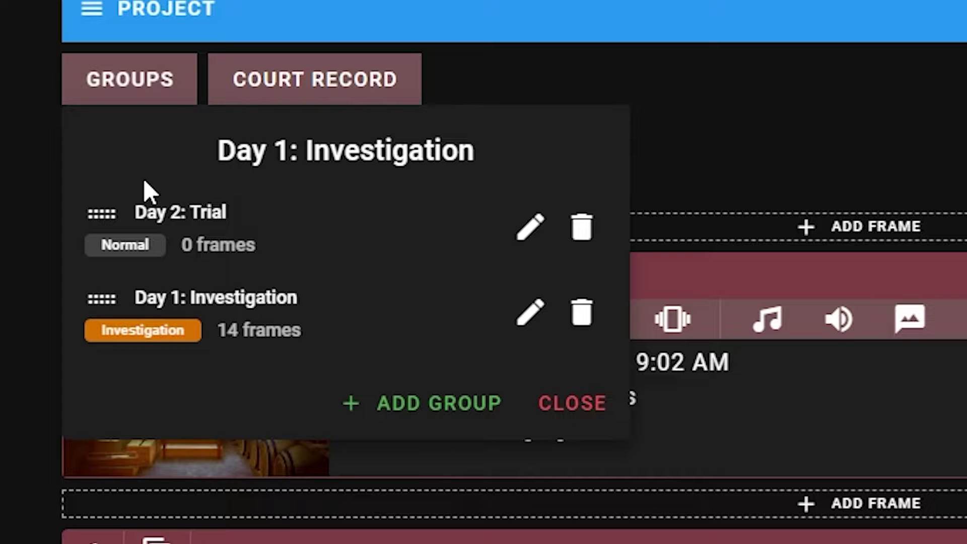
click(300, 232)
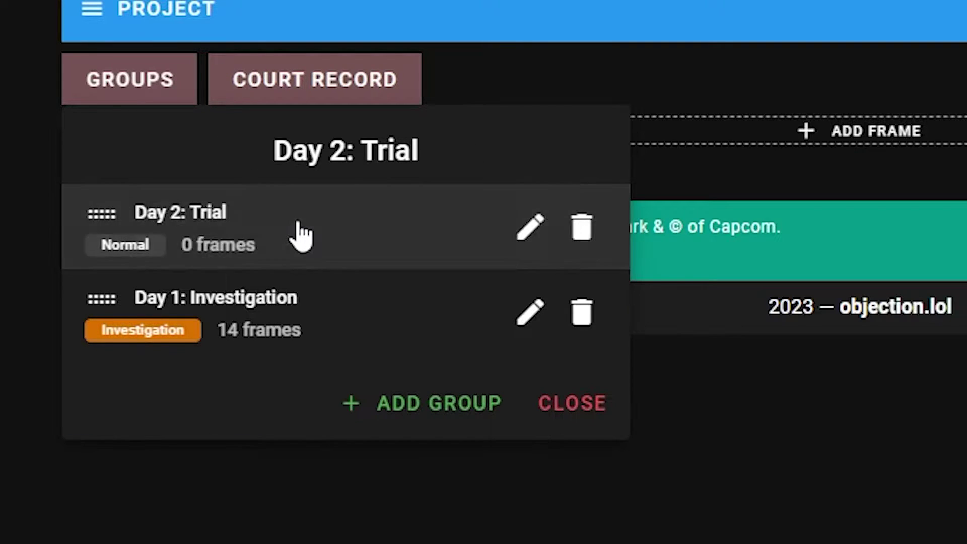
click(383, 459)
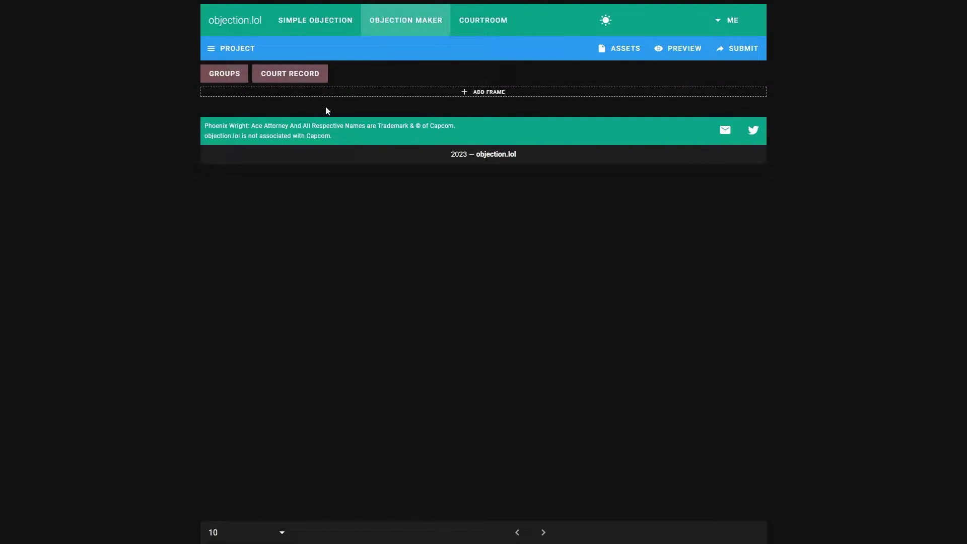
click(231, 73)
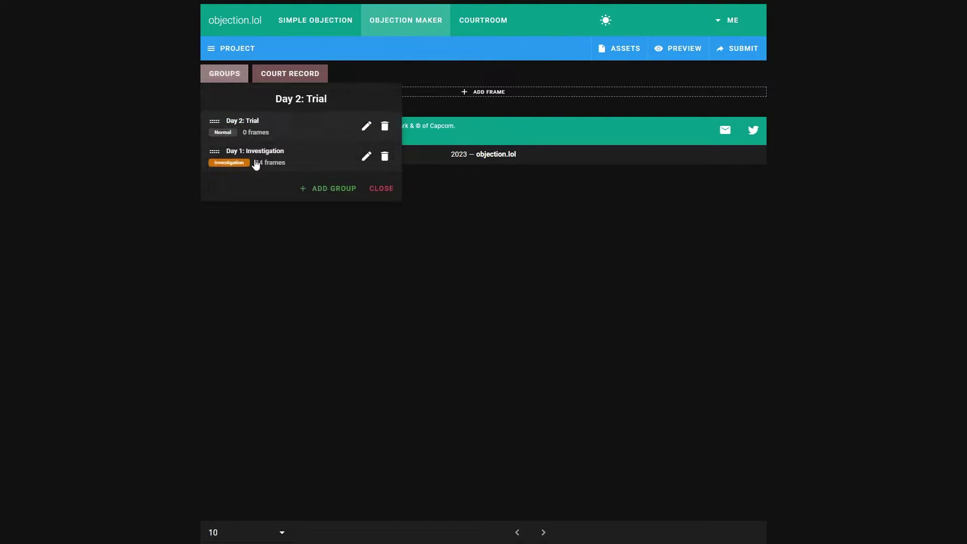
click(295, 262)
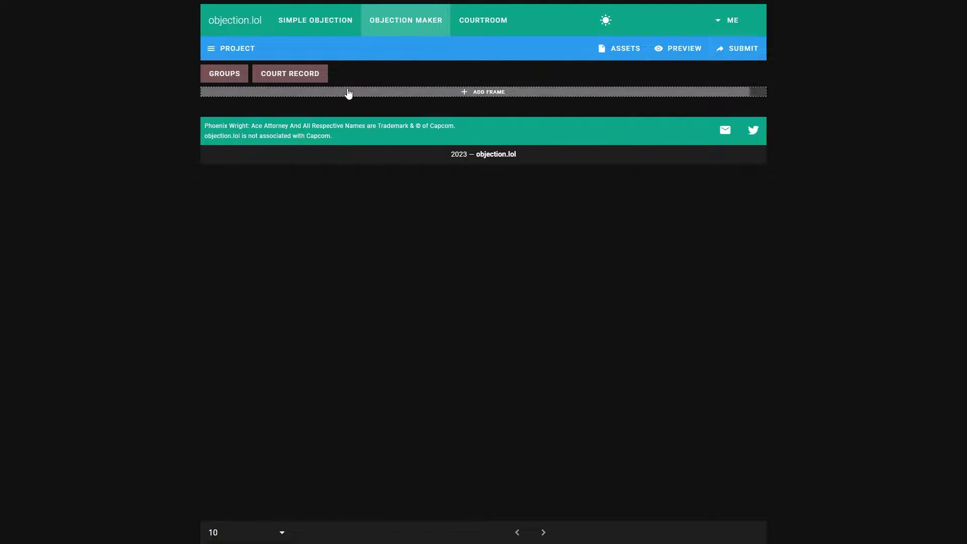
- Add the first frame to the Day 2: Trial group and set its background to Defense Lobby
click(348, 93)
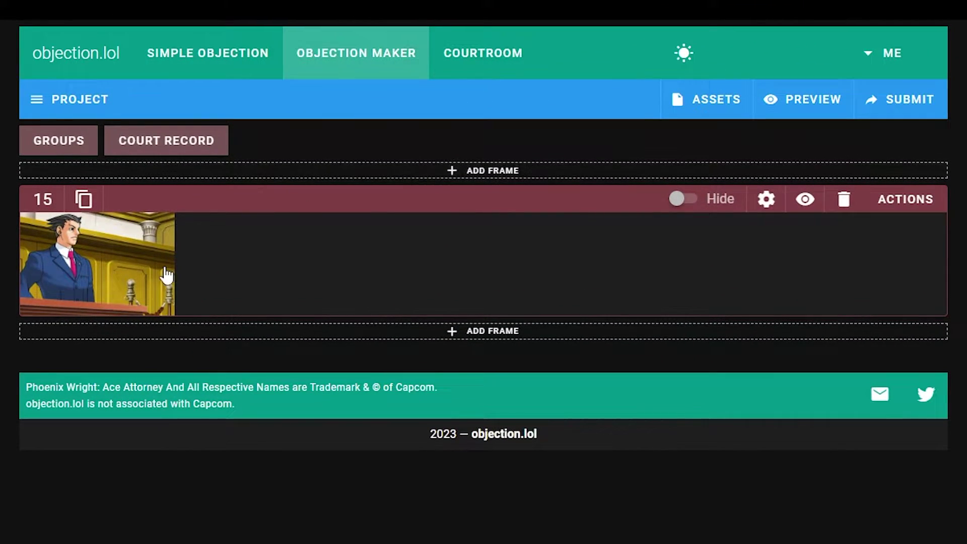
click(297, 257)
click(330, 202)
text(def)
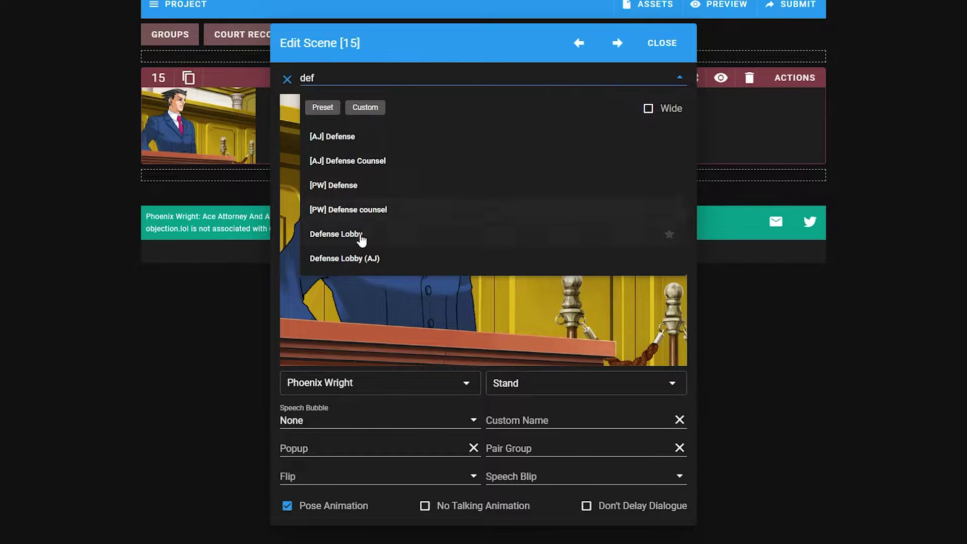
click(395, 241)
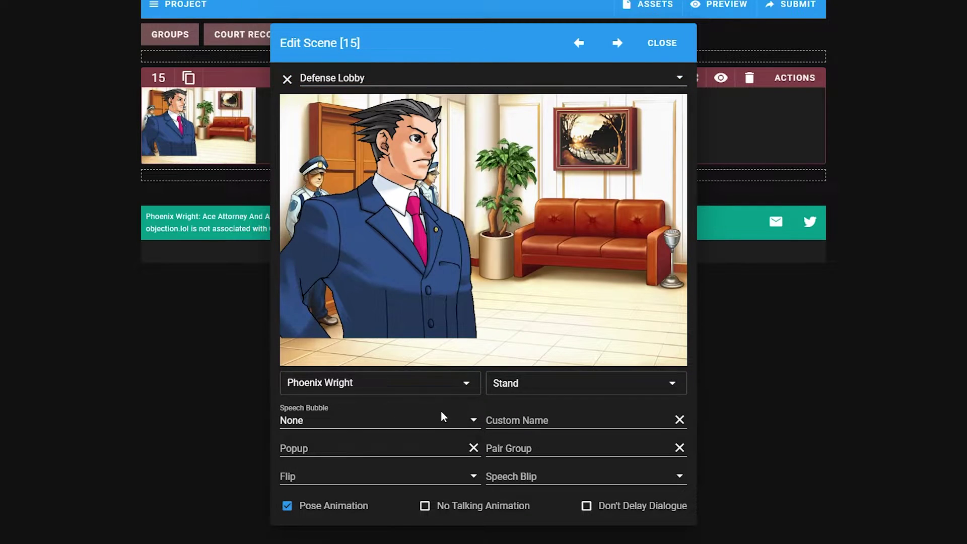
- Remove Phoenix Wright from the scene of frame 15 by setting its character to None
click(460, 381)
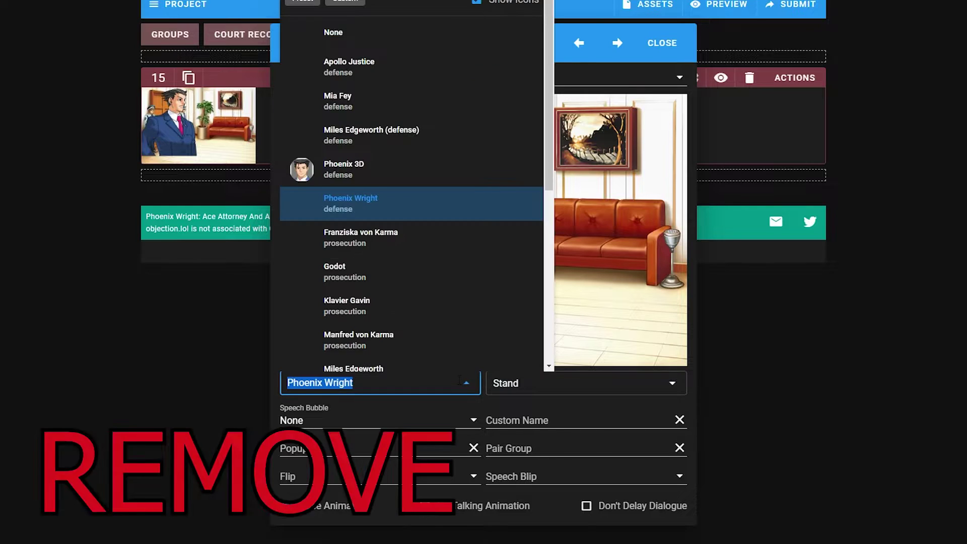
click(332, 32)
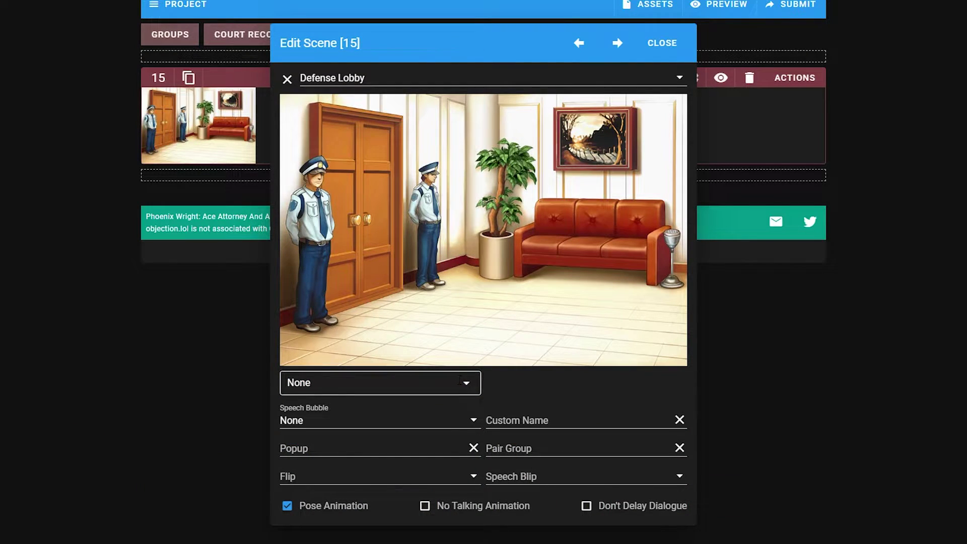
click(650, 44)
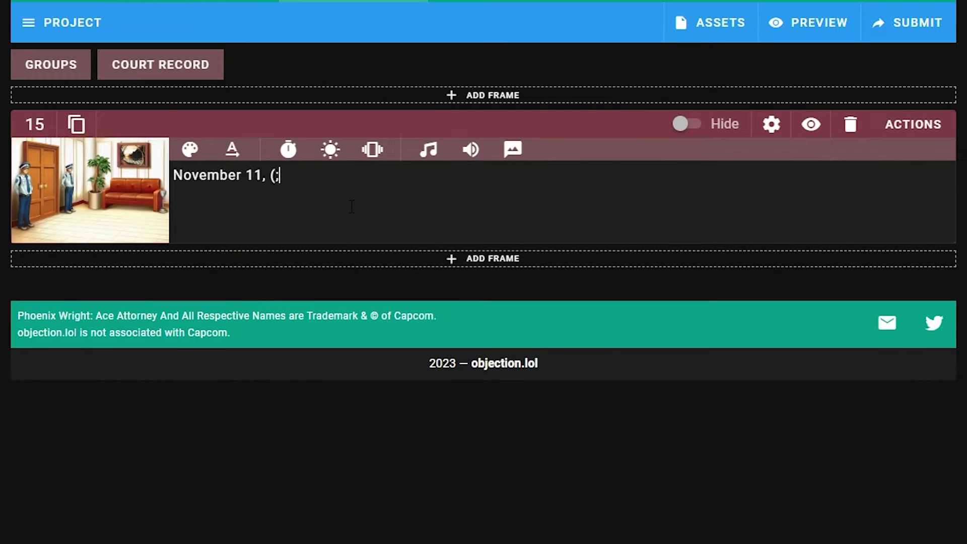
- Write "November 11, 9:53 AM", "District Court" and "Defendant Lobby No. 4" on three lines in frame 15 and colour the text green
drag(352, 206, 177, 174)
click(190, 149)
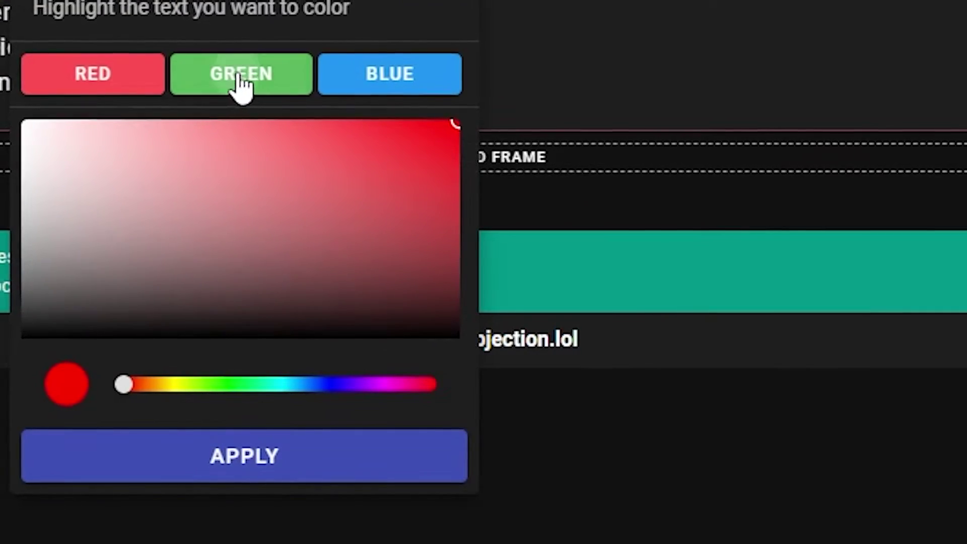
click(242, 85)
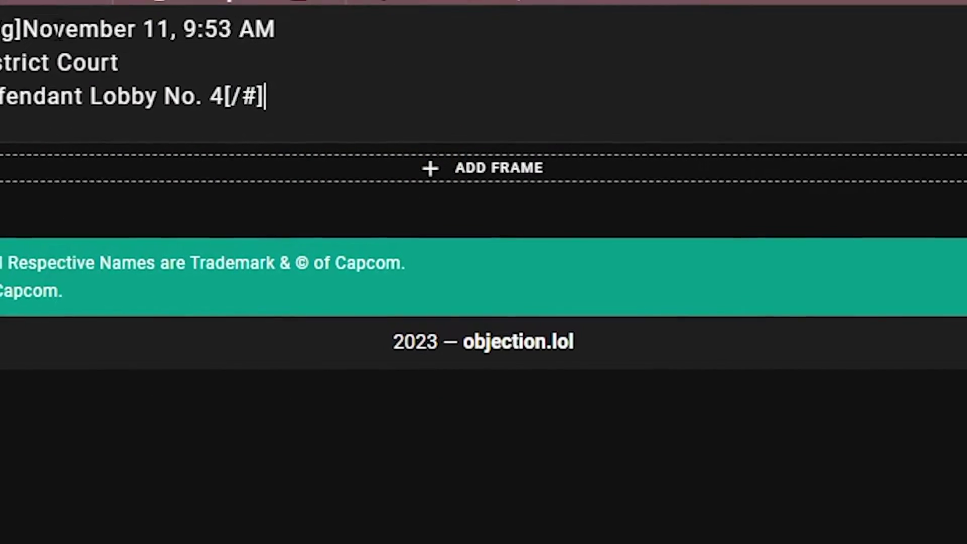
- Insert a text speed tag of 60 ahead of the green text in frame 15
text([#ts60][#/)
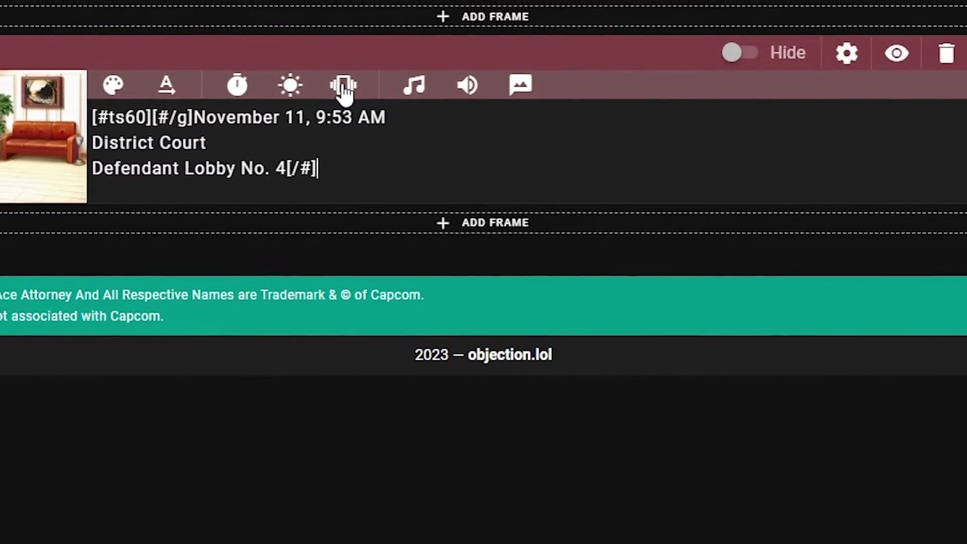
click(166, 85)
drag(291, 197, 359, 224)
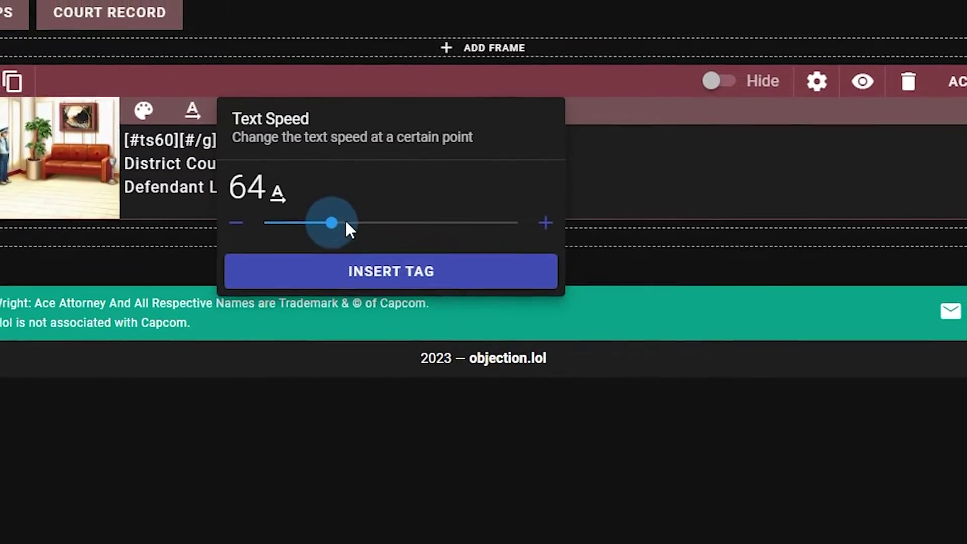
click(396, 269)
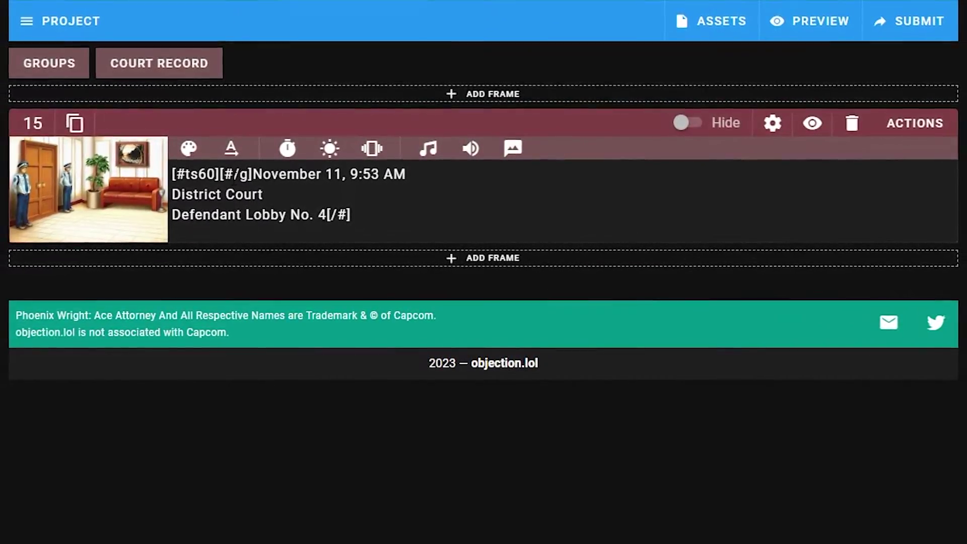
- Set the speech blip of frame 15 to Typewriter
click(114, 220)
scroll(561, 438, down, 5)
click(560, 438)
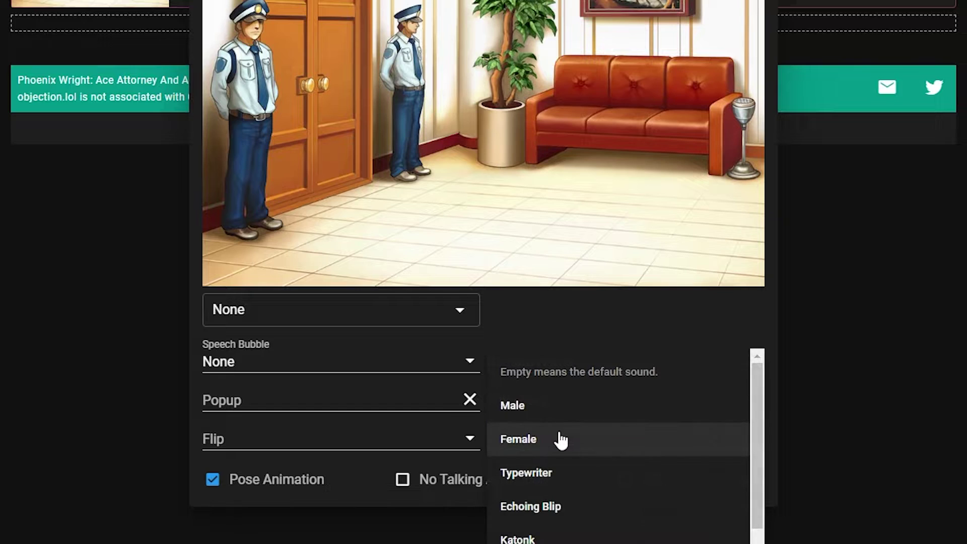
click(552, 476)
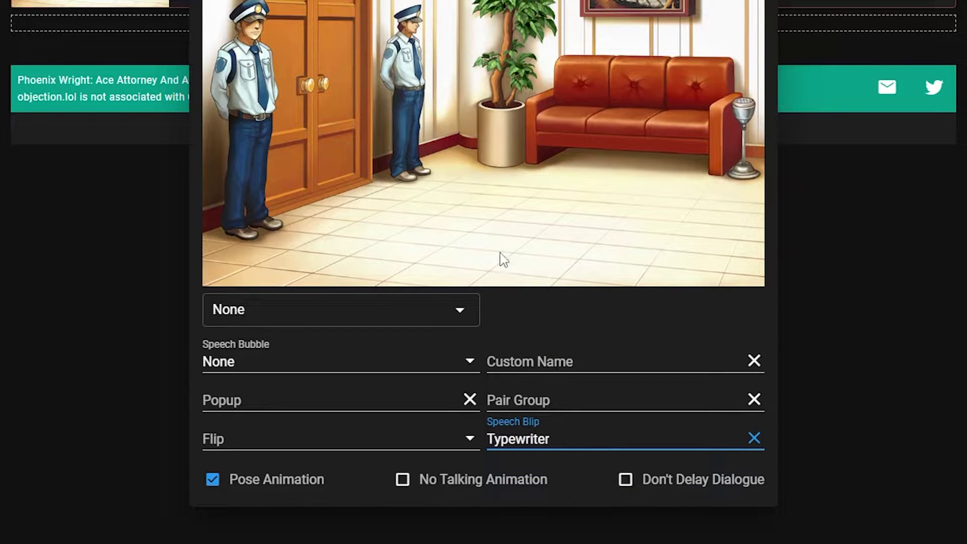
key(Escape)
- Add a frame action to frame 15 that centers the text for this frame
click(901, 123)
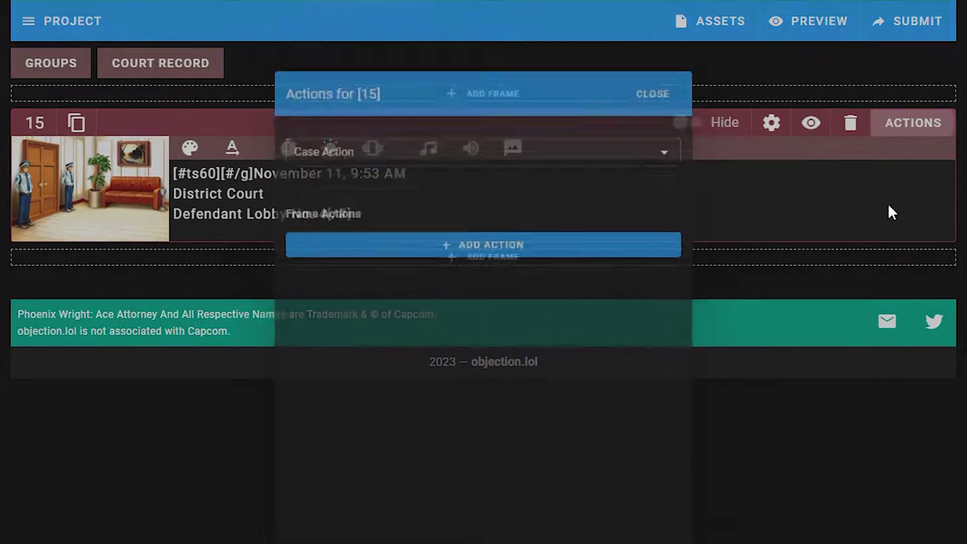
click(494, 226)
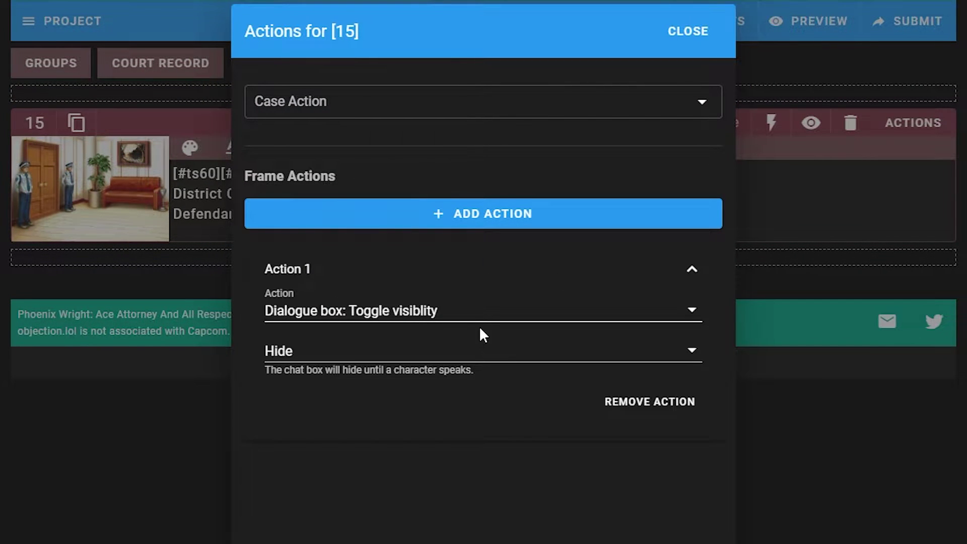
click(380, 302)
click(403, 267)
click(371, 309)
scroll(453, 478, down, 5)
click(420, 440)
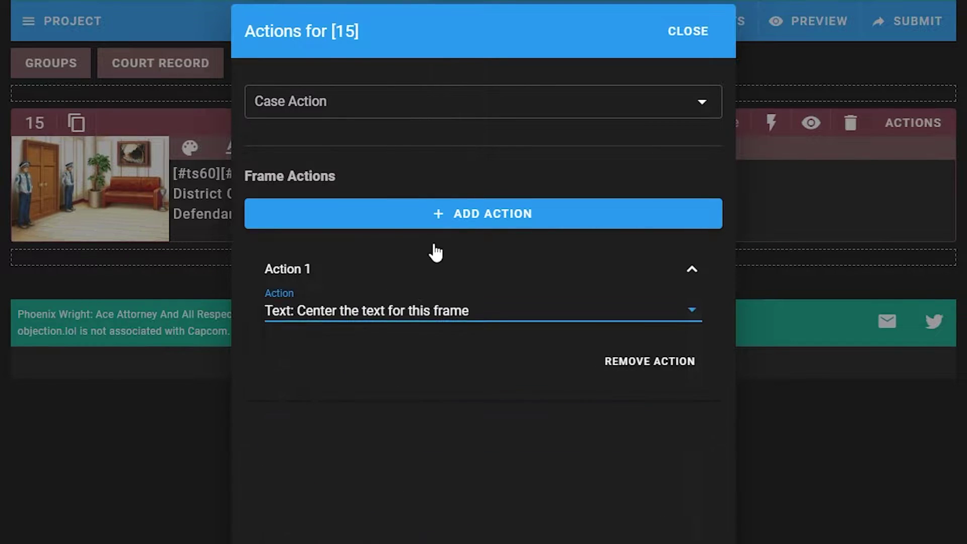
- Add a second action to frame 15 that changes the blip frequency value to 90
click(440, 229)
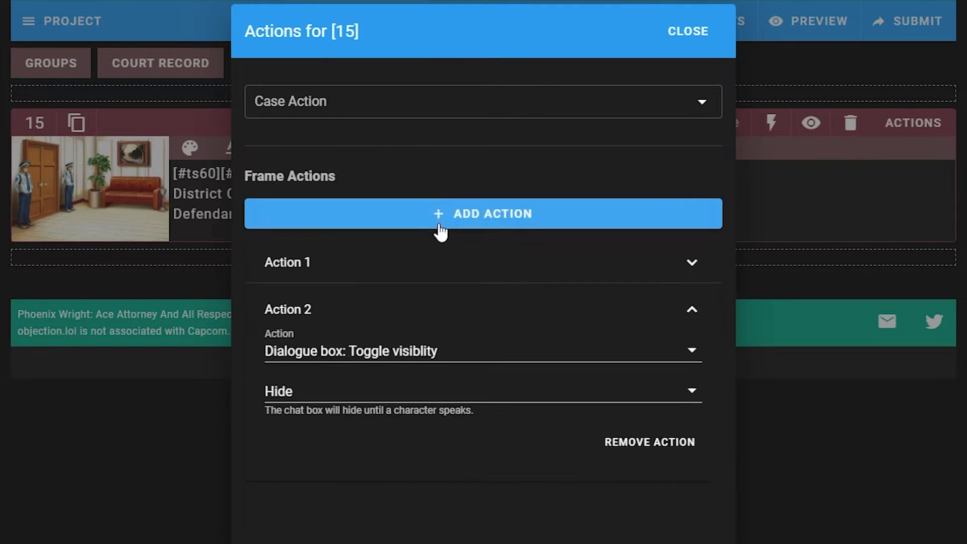
click(438, 354)
scroll(462, 486, down, 5)
click(448, 505)
drag(282, 392, 241, 385)
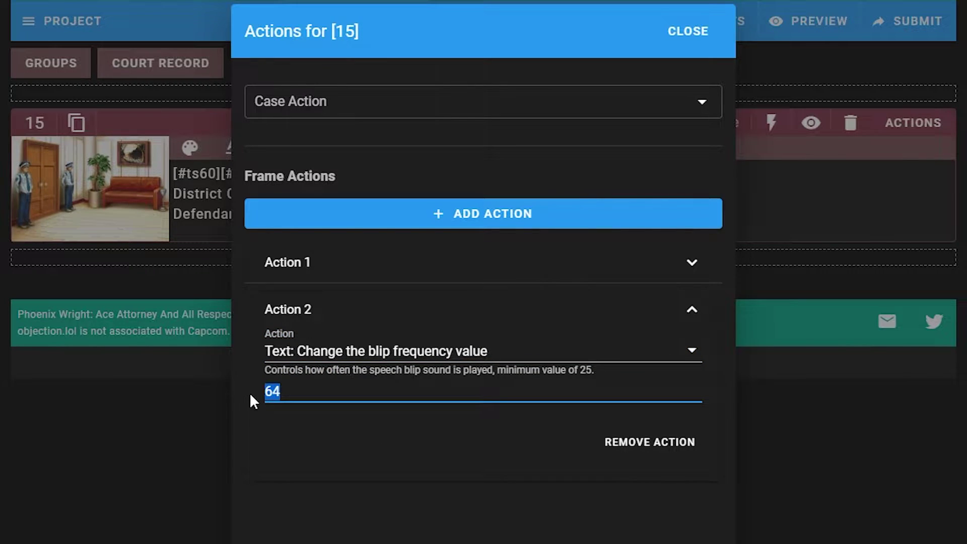
text(90)
click(426, 537)
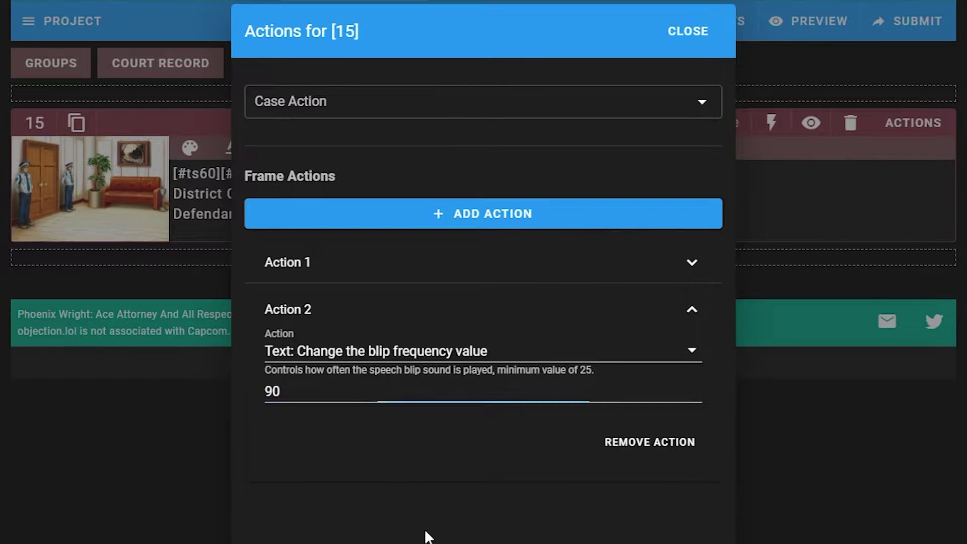
click(667, 31)
- Add a frame below frame 15 and give it two frame actions, with the first one hiding the dialogue box
click(404, 260)
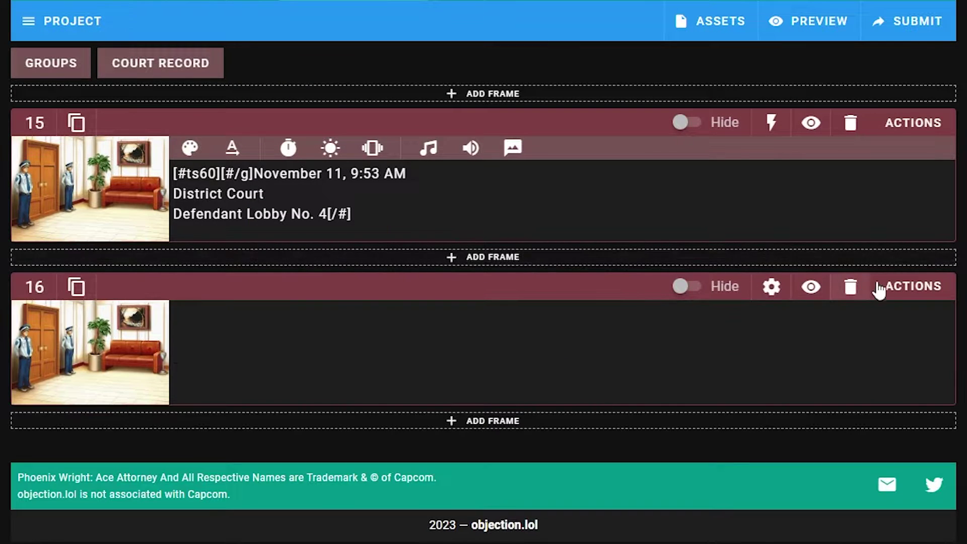
click(897, 286)
click(438, 213)
click(476, 215)
click(406, 282)
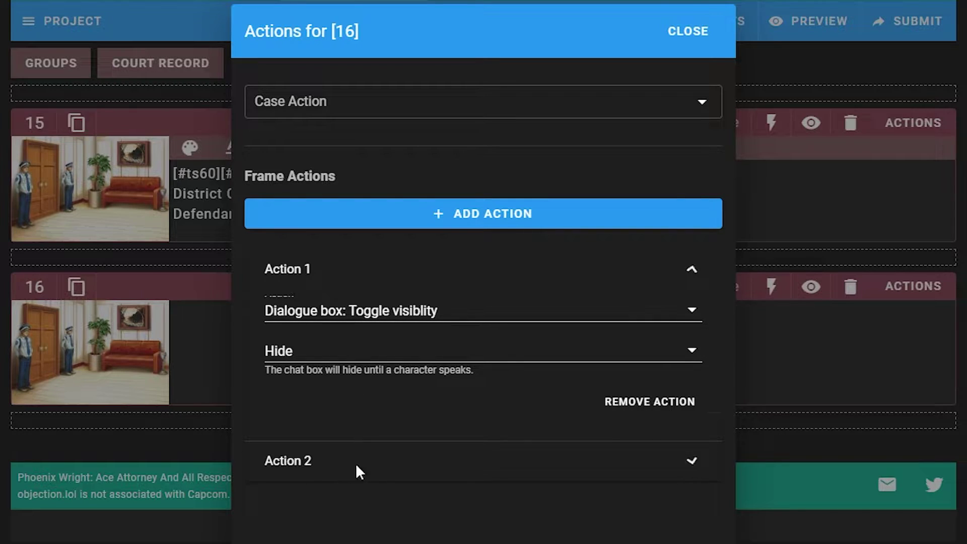
click(356, 461)
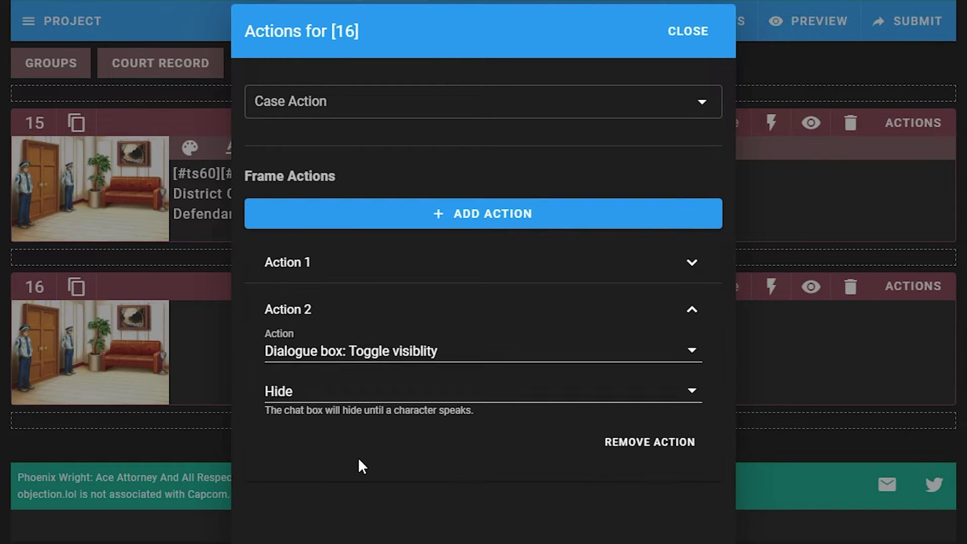
- Make the second action of frame 16 change the blip frequency value to 56
click(400, 355)
scroll(462, 499, down, 3)
click(433, 503)
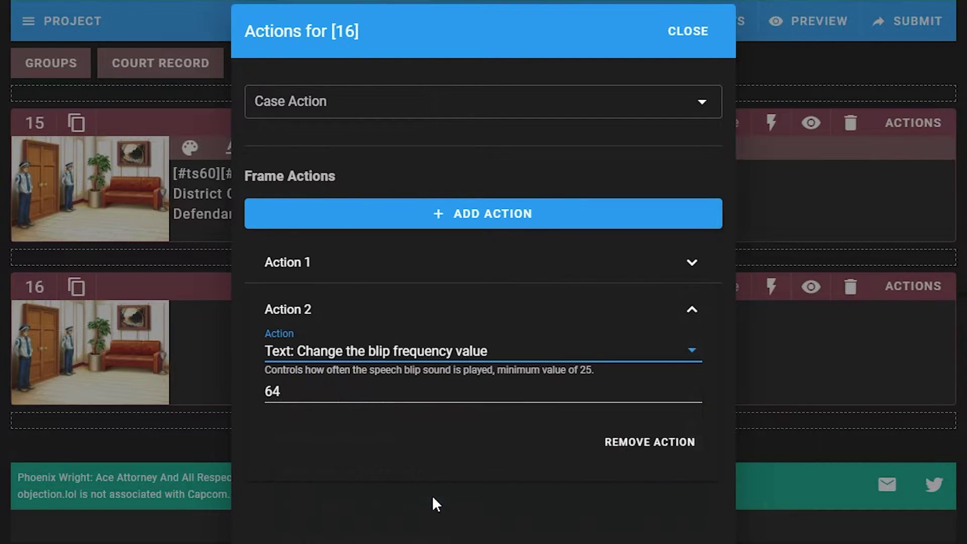
drag(290, 391, 235, 391)
text(5)
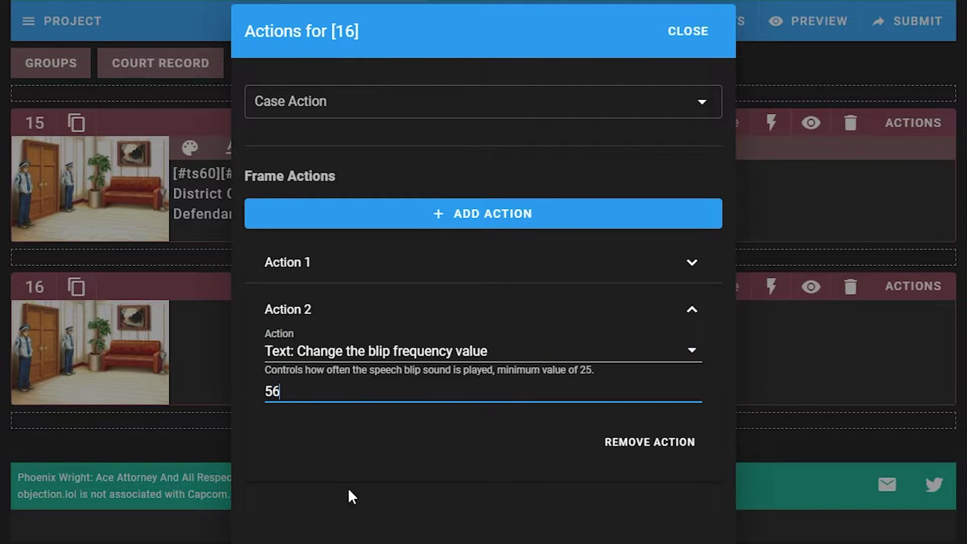
click(688, 31)
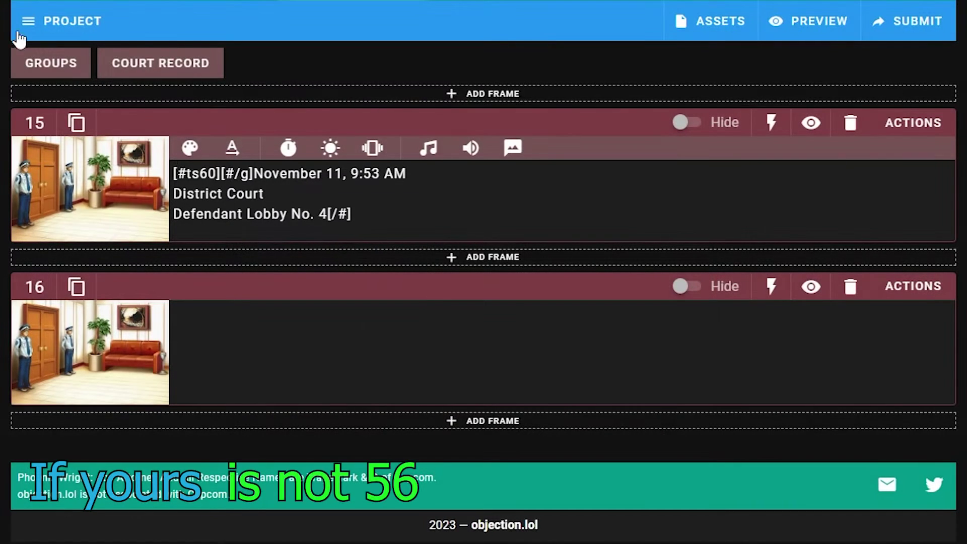
- Check the default blip frequency value in the project's case options
click(18, 37)
click(164, 186)
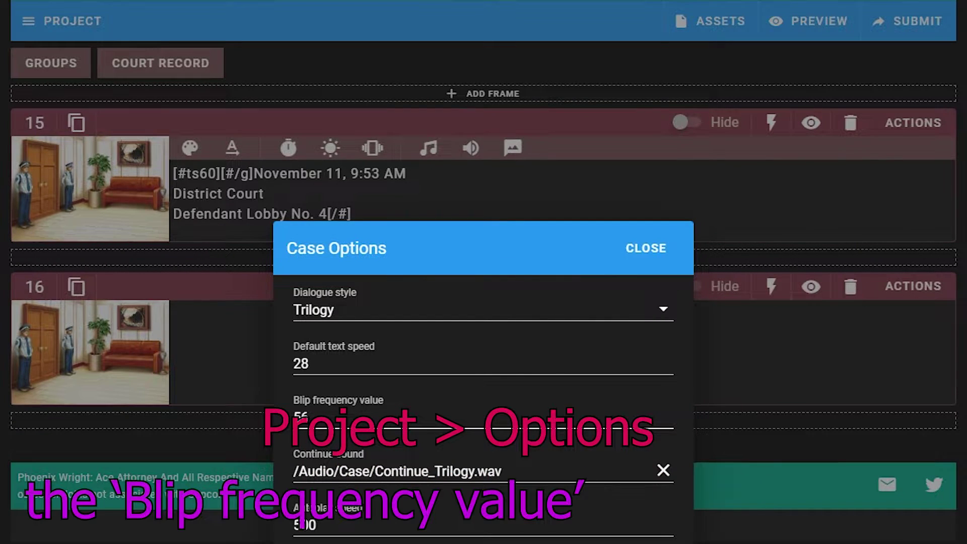
click(645, 263)
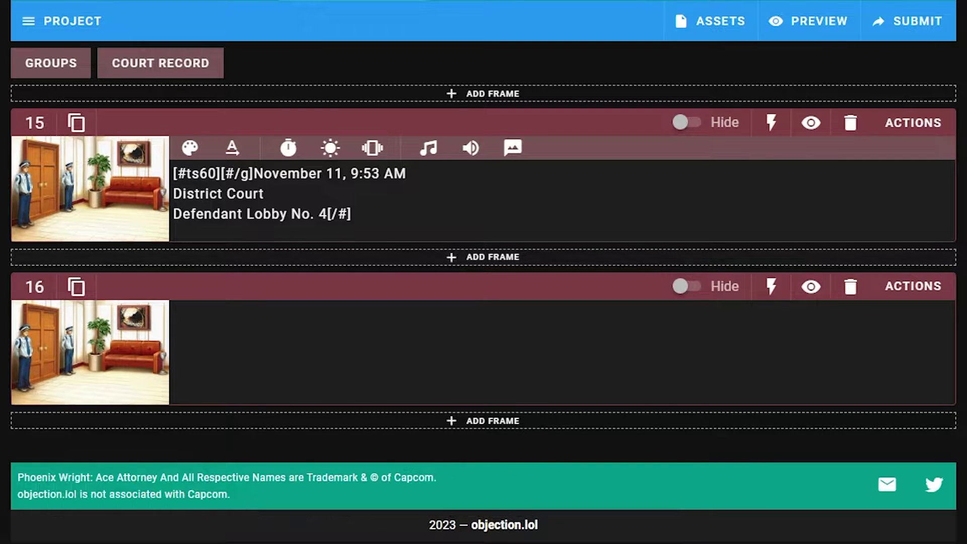
- Preview the Day 2 opening, from the typewriter date and location text through the frame that hides the dialogue box
click(807, 24)
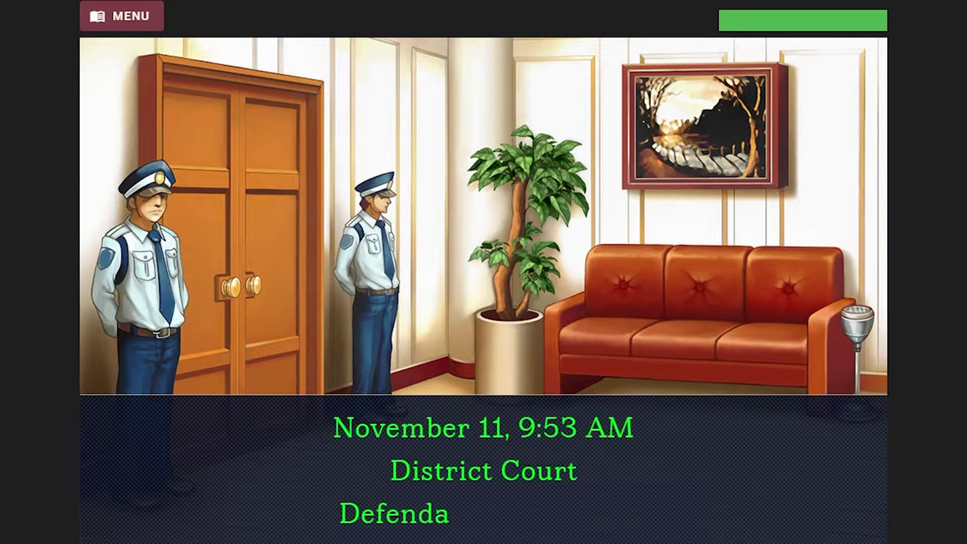
click(846, 472)
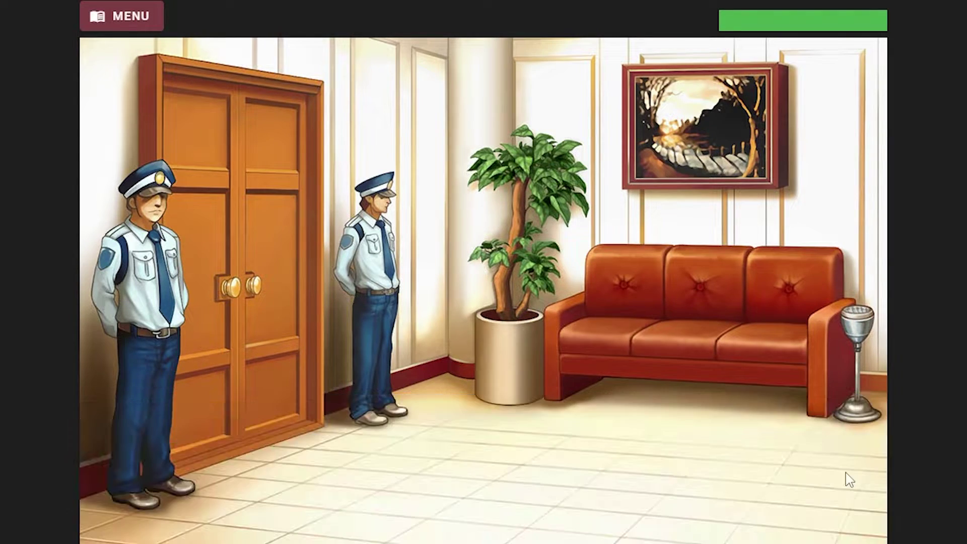
key(Escape)
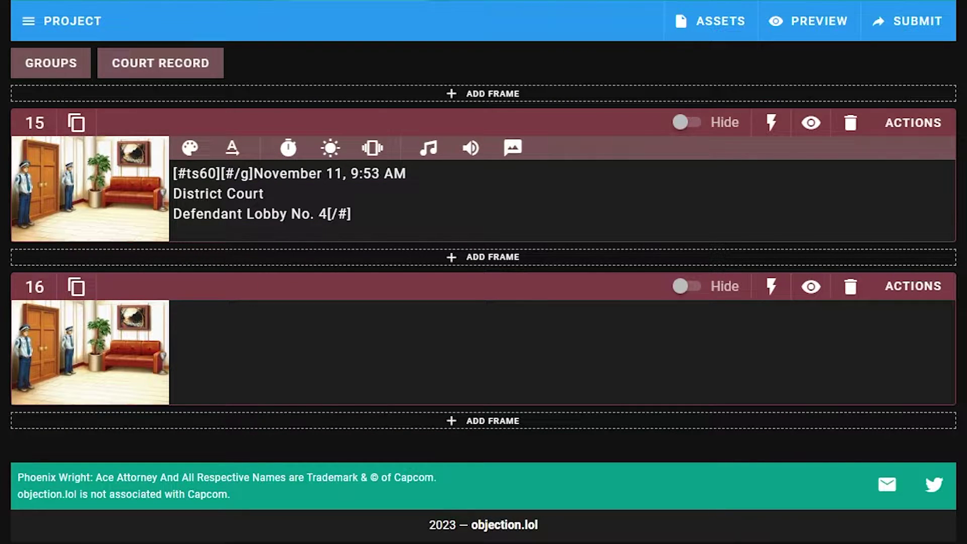
- Add a frame below frame 16 and show the witness version of Maya Fey in the Stand pose
click(410, 423)
click(149, 506)
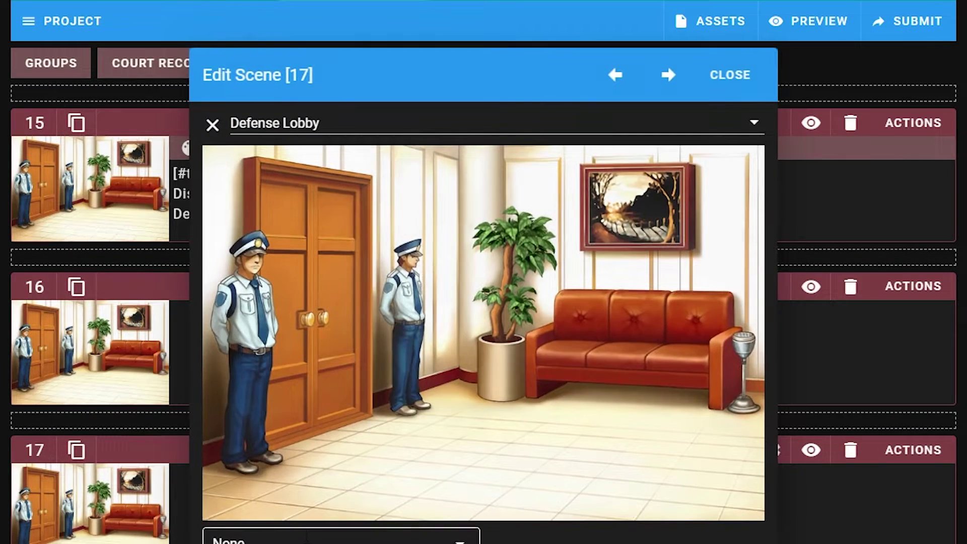
click(341, 537)
text(maya)
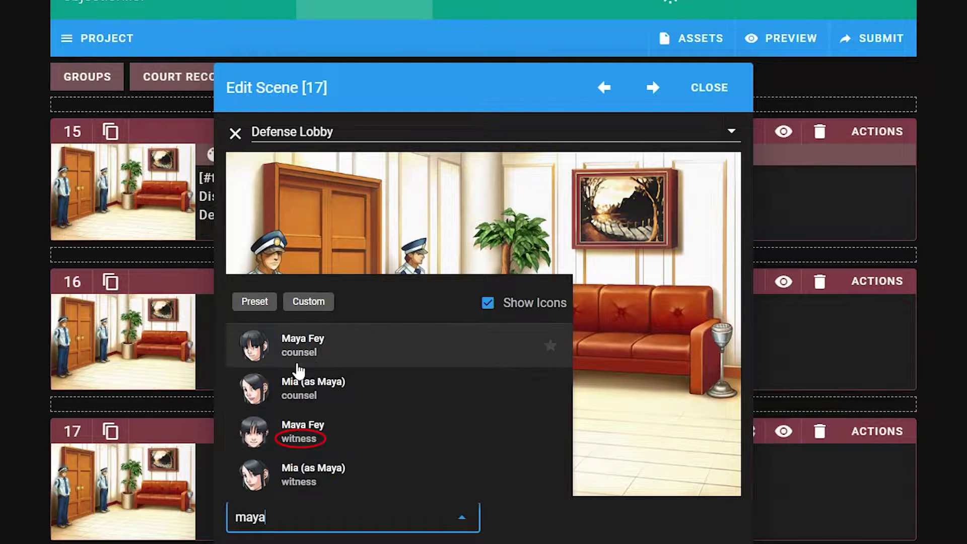
click(302, 432)
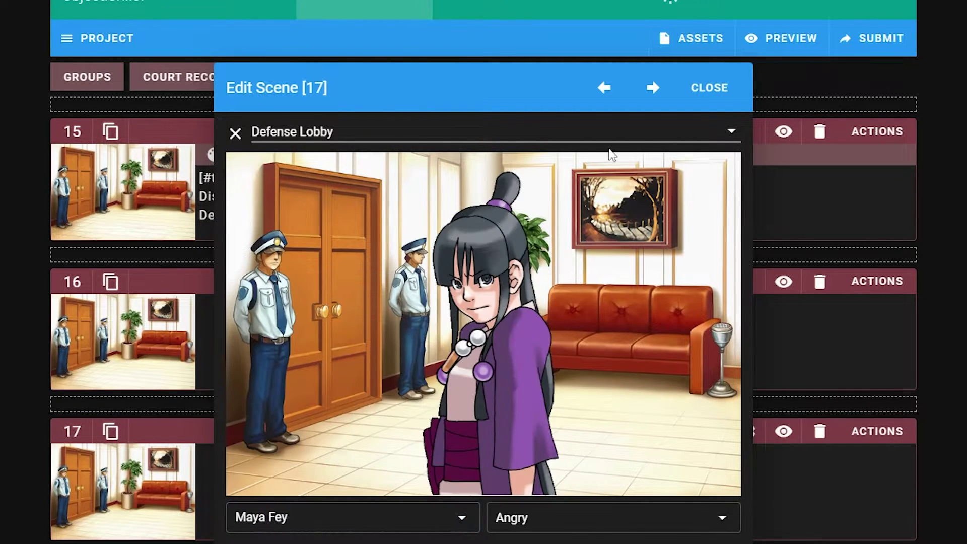
click(299, 511)
text(maya)
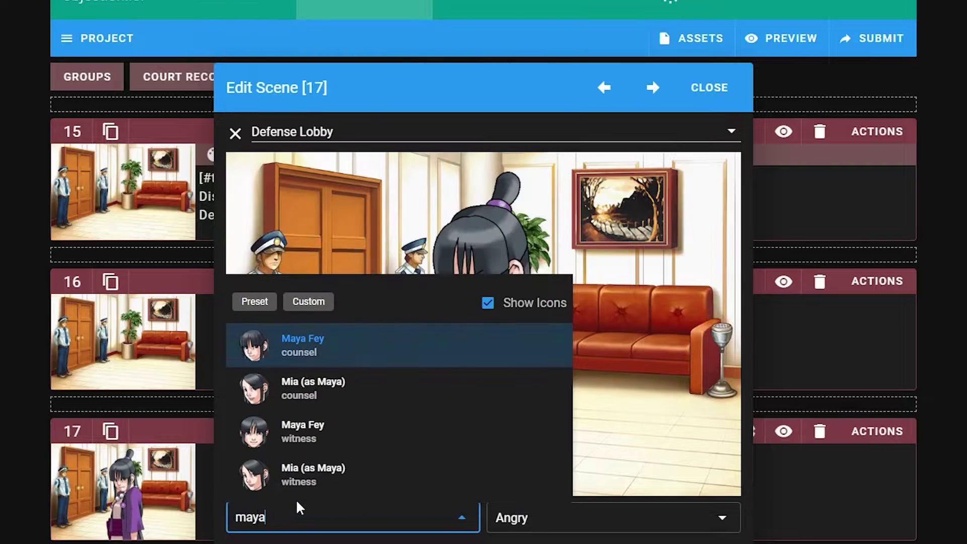
click(345, 434)
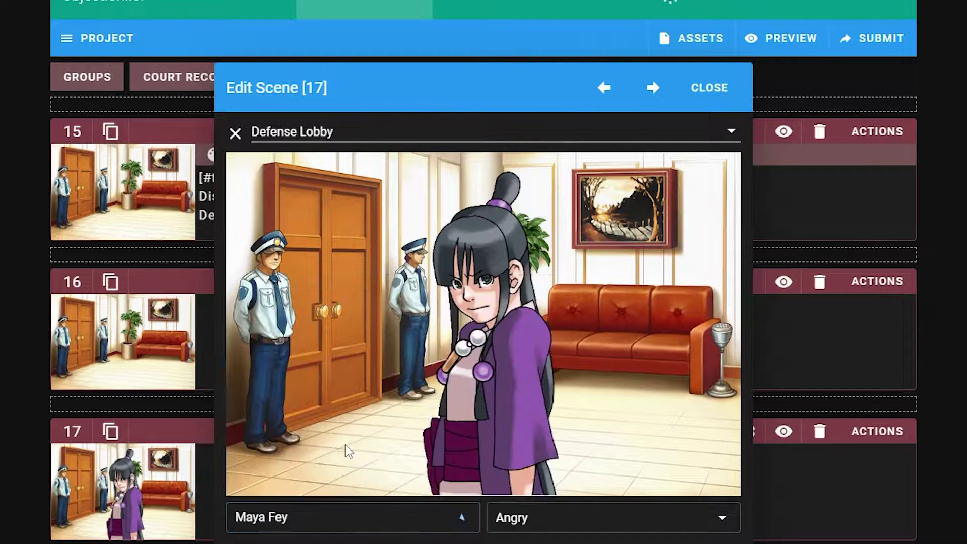
click(579, 524)
click(579, 539)
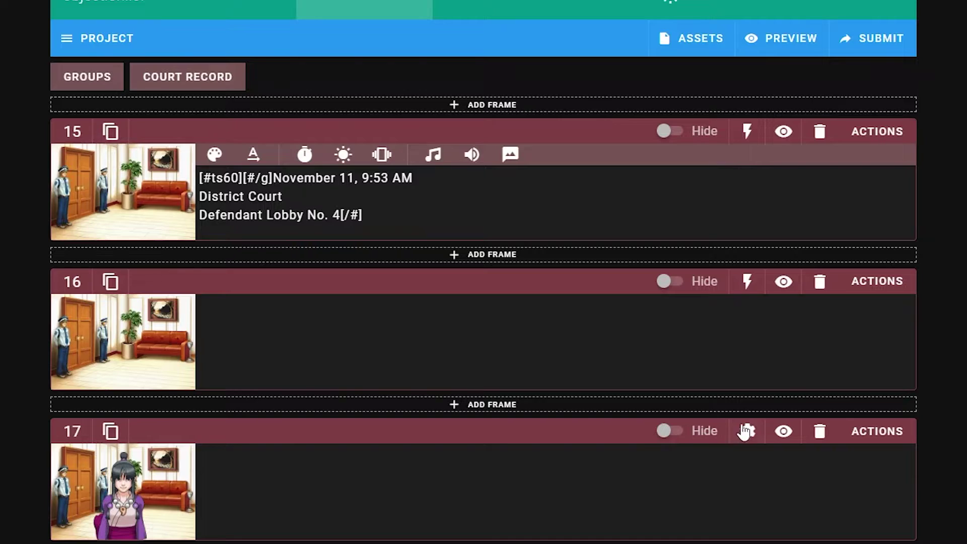
- Give frame 17 a Fade In effect targeting The Character with a duration of 500 milliseconds
scroll(745, 432, down, 3)
click(748, 302)
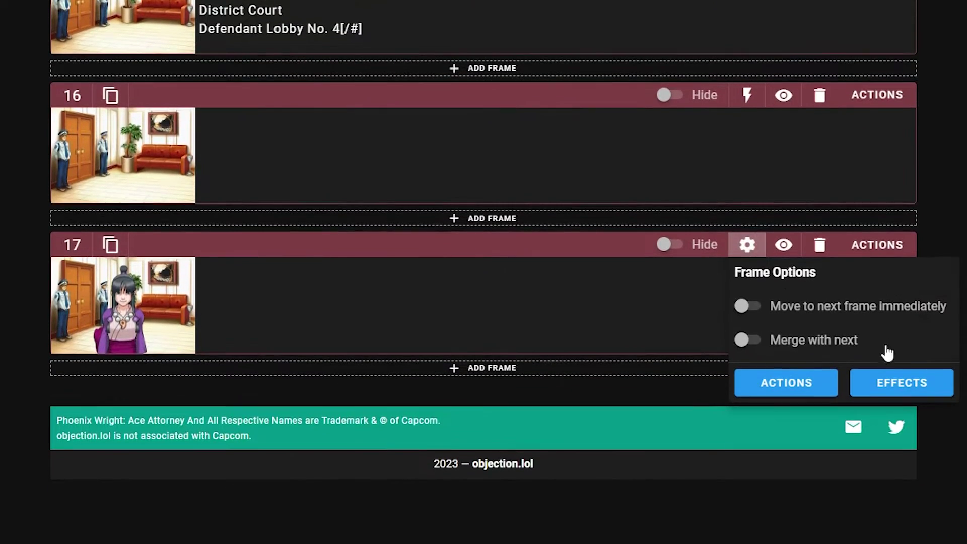
click(895, 383)
click(460, 121)
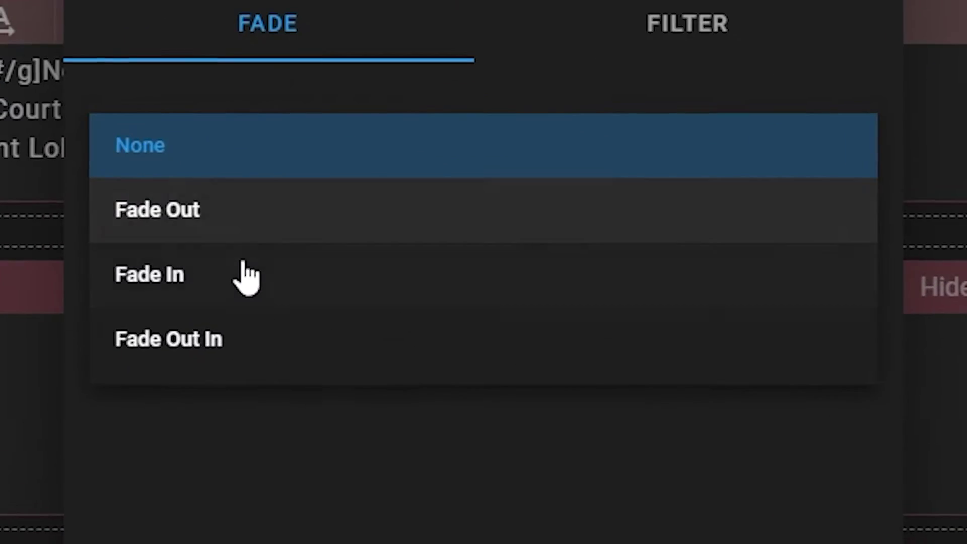
click(247, 278)
click(268, 261)
drag(151, 292, 43, 308)
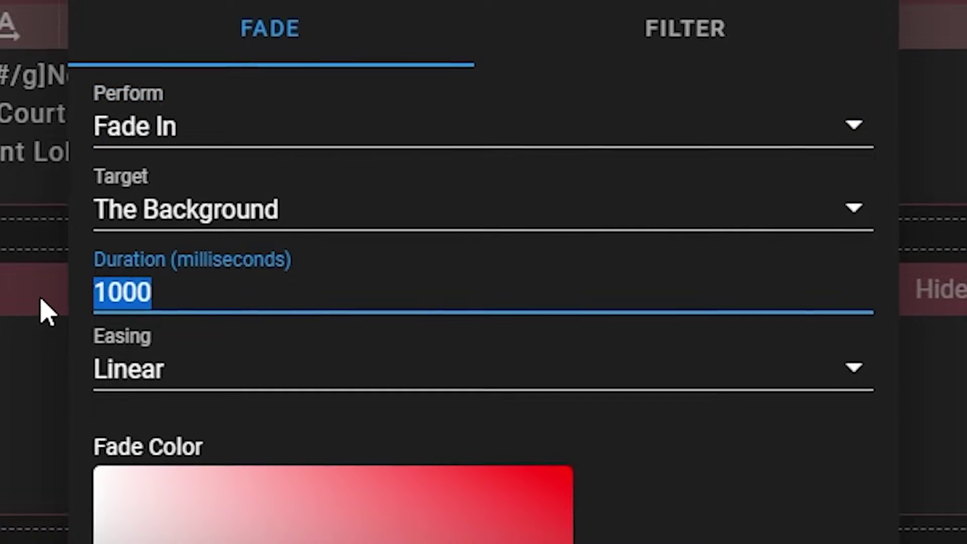
text(500)
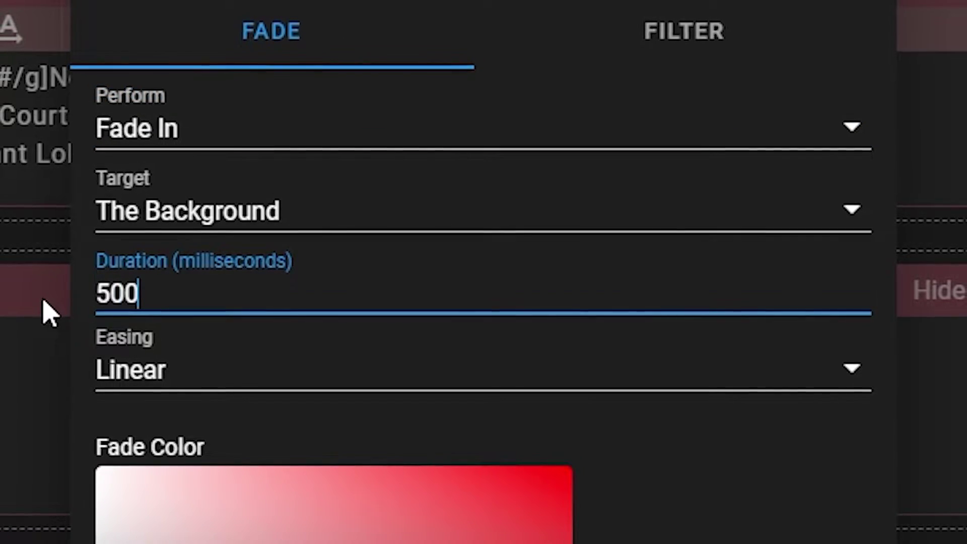
click(268, 214)
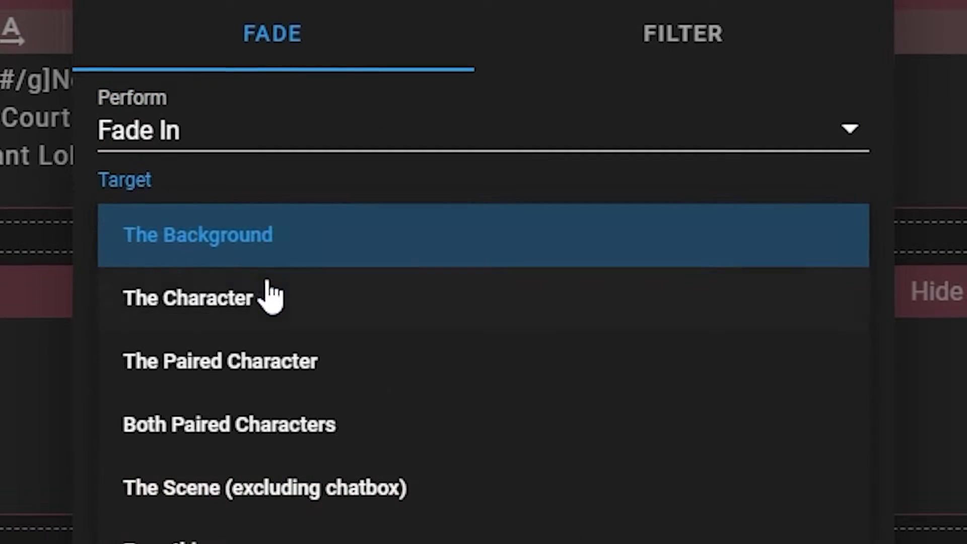
click(272, 298)
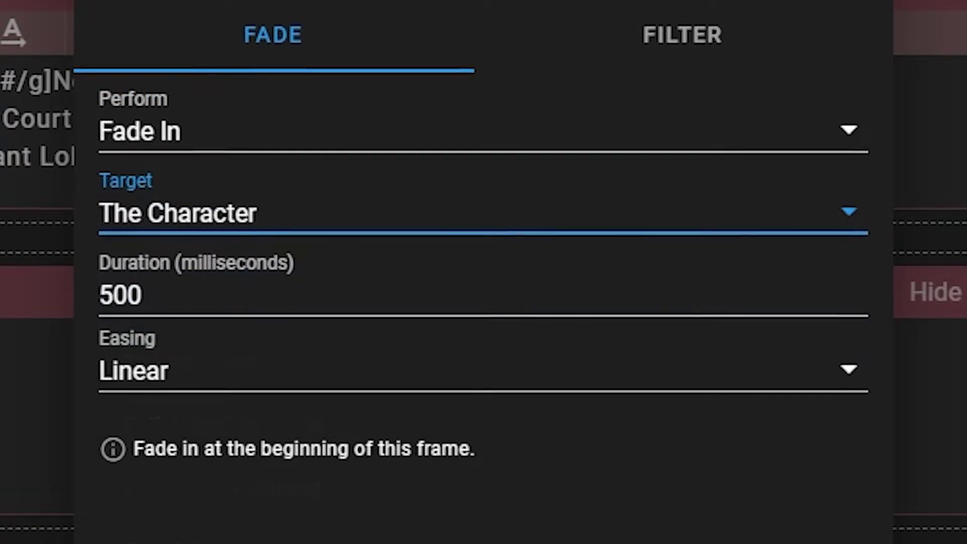
- Look through the easing options for frame 17's fade and keep it on Linear
click(160, 386)
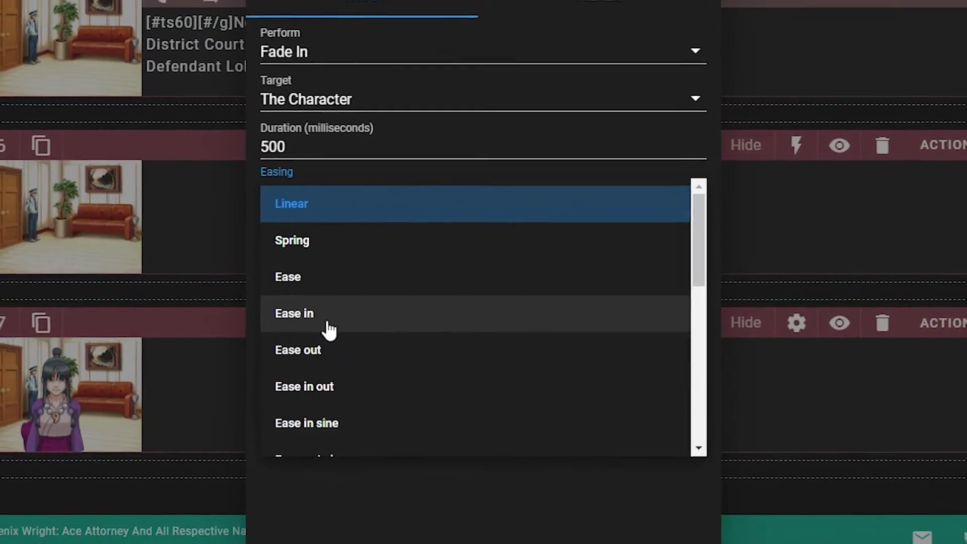
scroll(435, 348, down, 10)
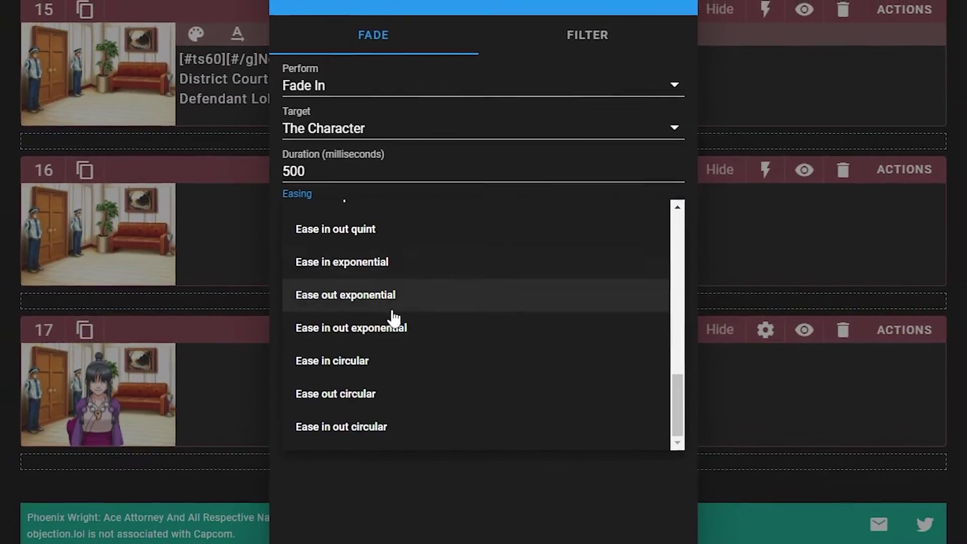
scroll(433, 373, up, 10)
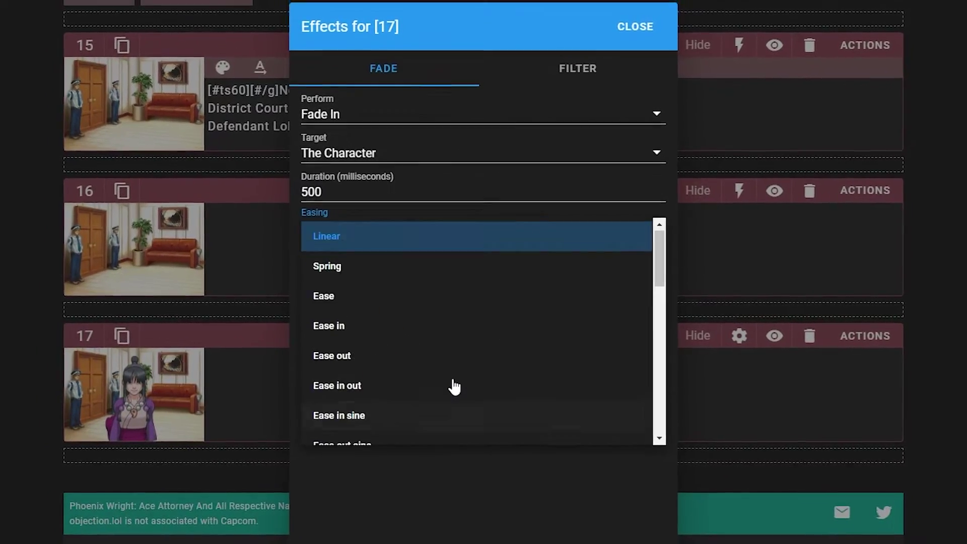
click(397, 251)
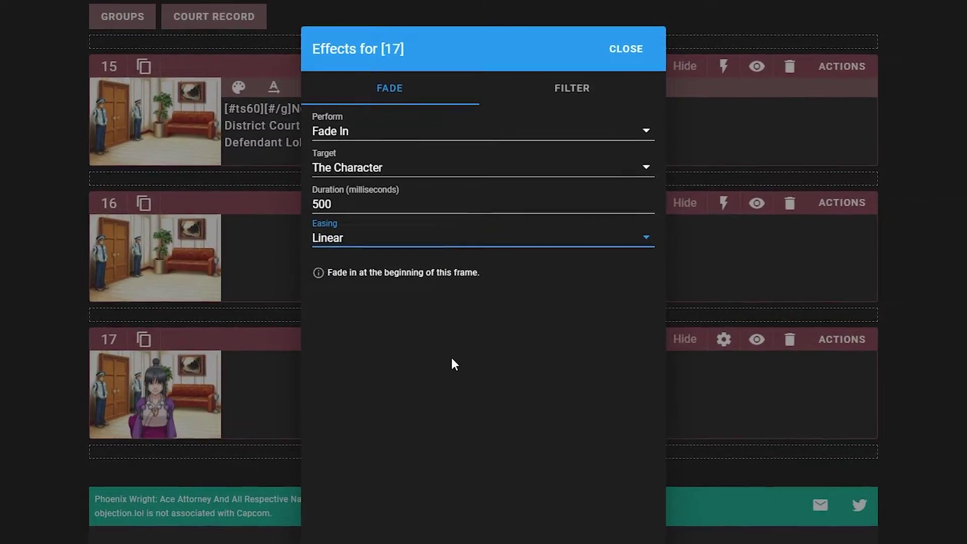
click(452, 358)
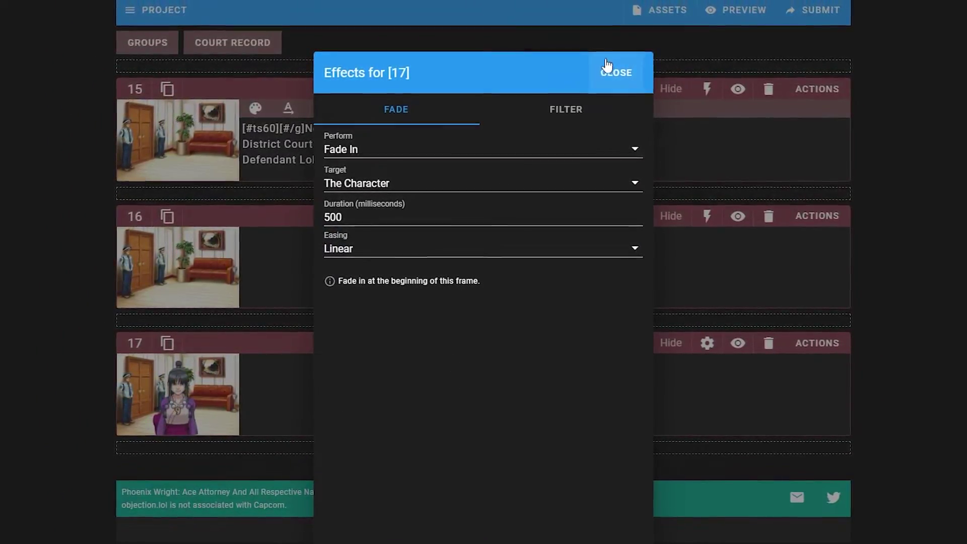
click(608, 68)
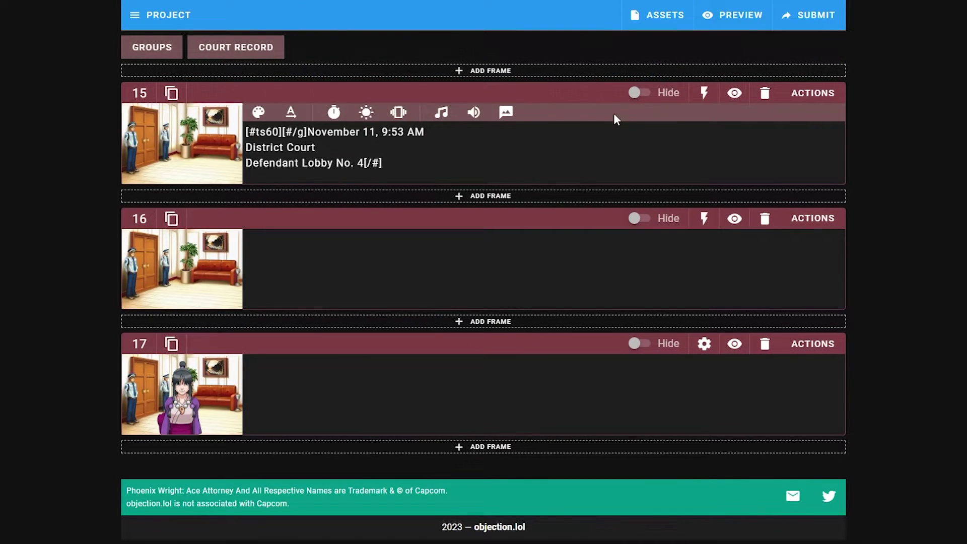
- Add a frame below frame 17 and set Maya Fey's pose in it to Happy
click(479, 447)
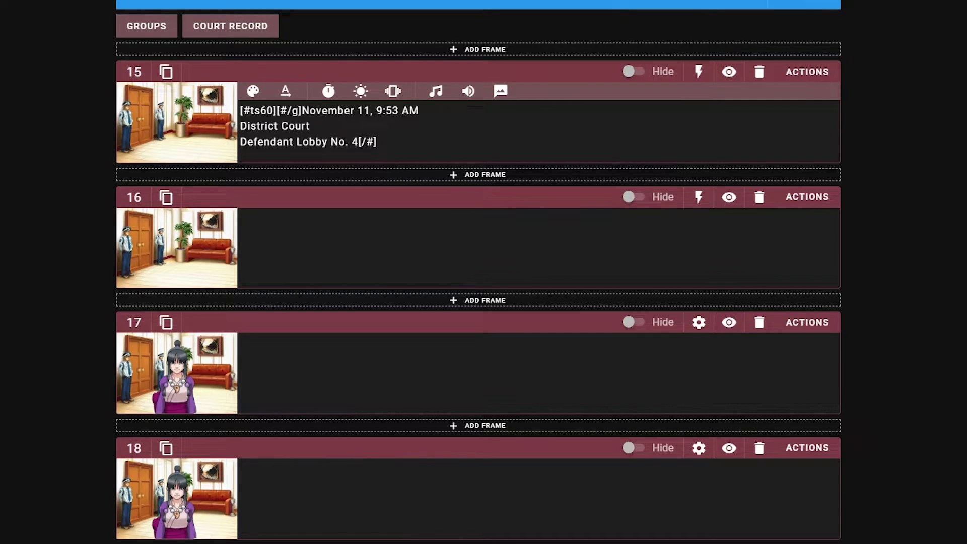
click(189, 512)
click(615, 393)
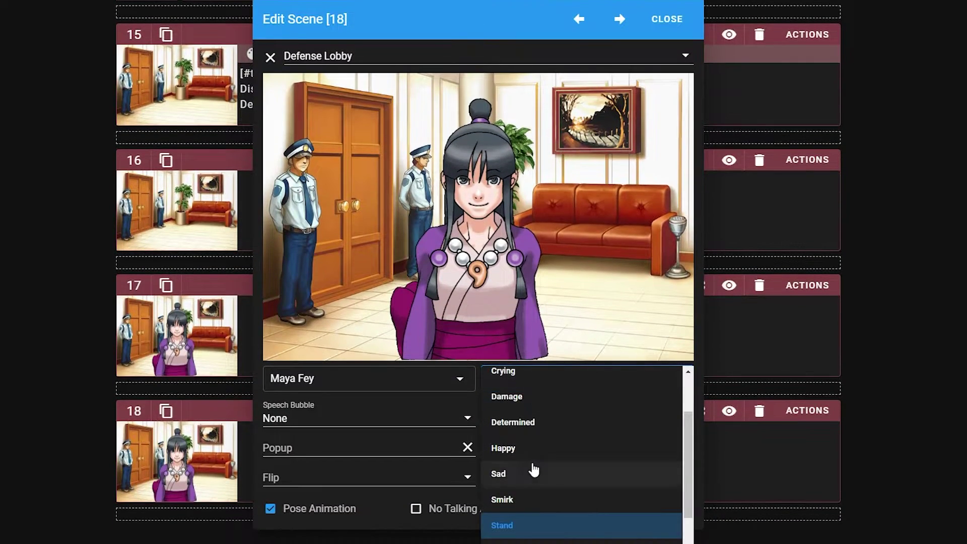
scroll(534, 471, down, 3)
click(548, 400)
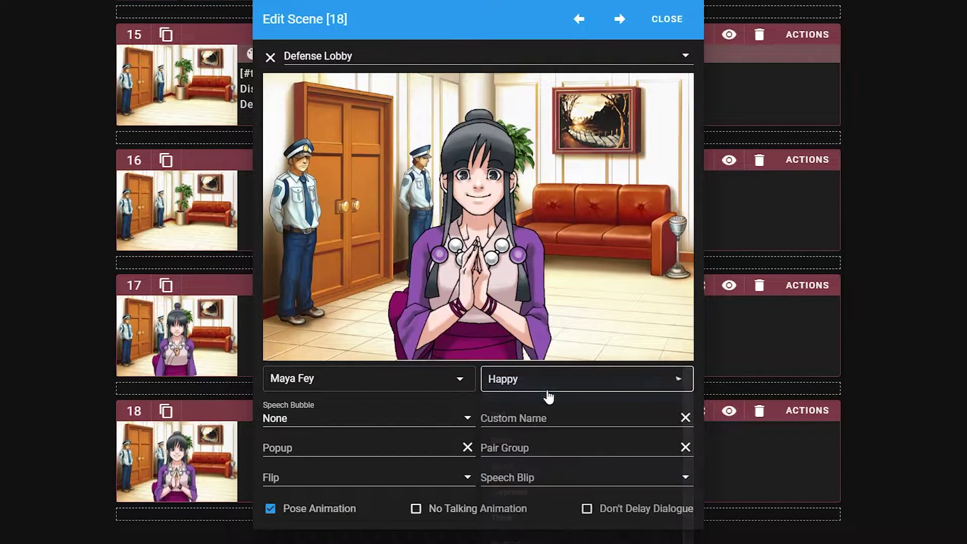
click(664, 21)
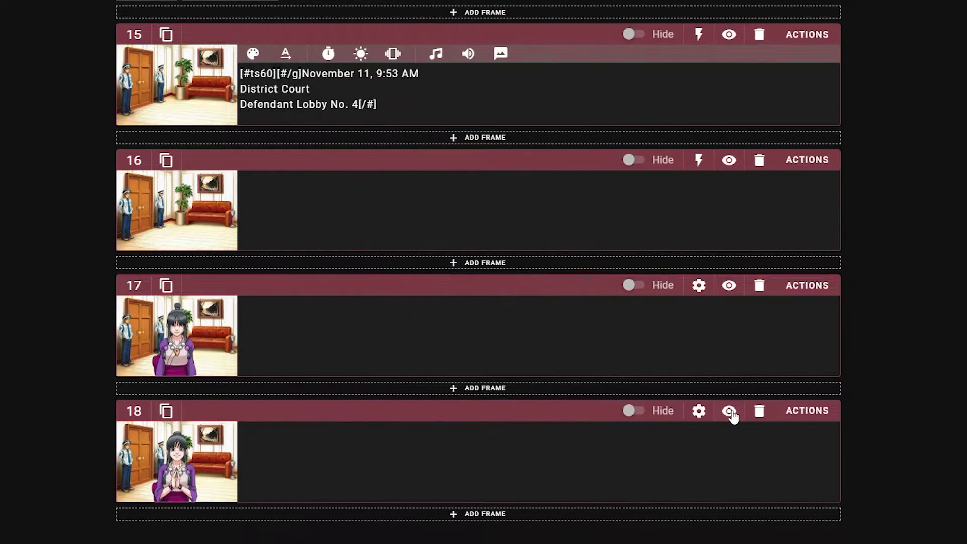
- Disable Pose Animation for Maya in frame 18, previewing the frame before and after the change
click(731, 412)
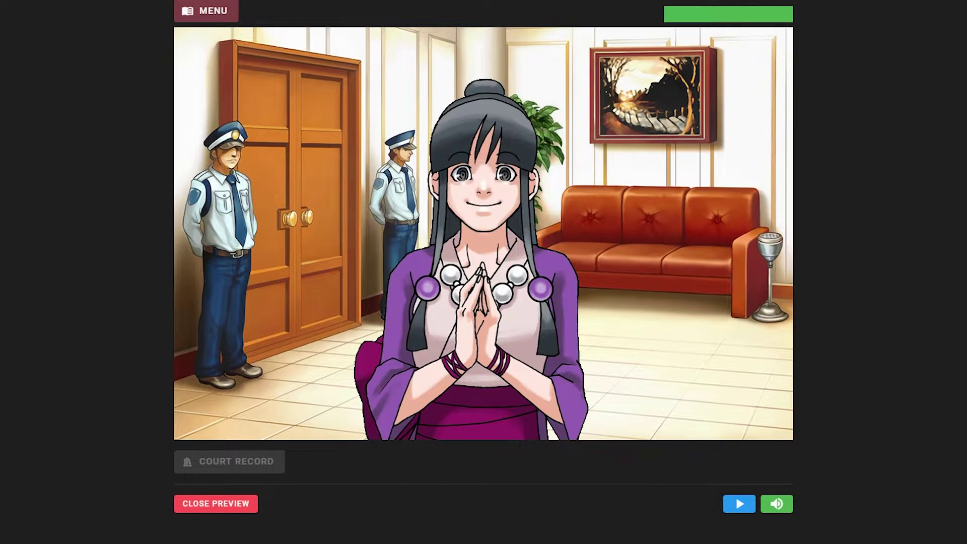
key(Escape)
click(198, 538)
click(266, 533)
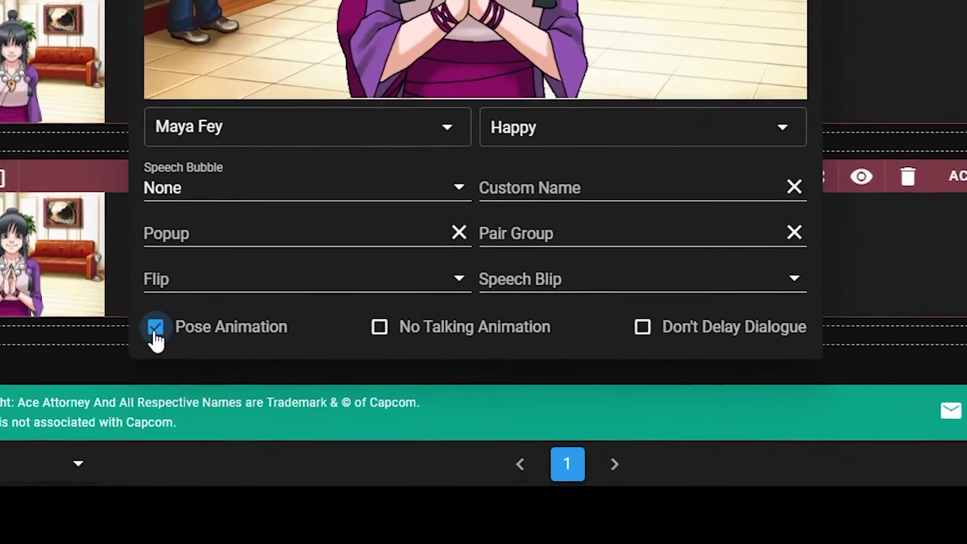
key(Escape)
click(864, 173)
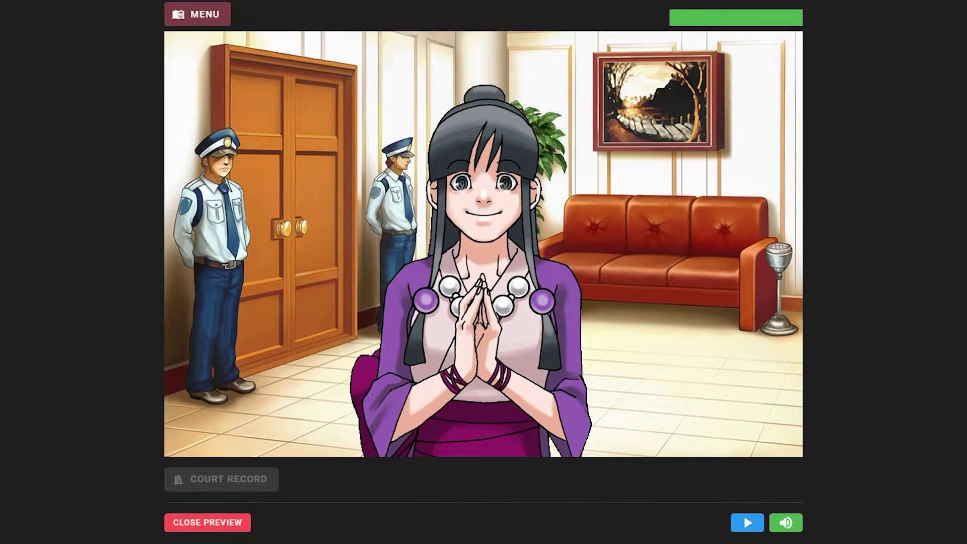
key(Escape)
- Write 'Nick! [#p500]' as the start of frame 18's dialogue
click(312, 516)
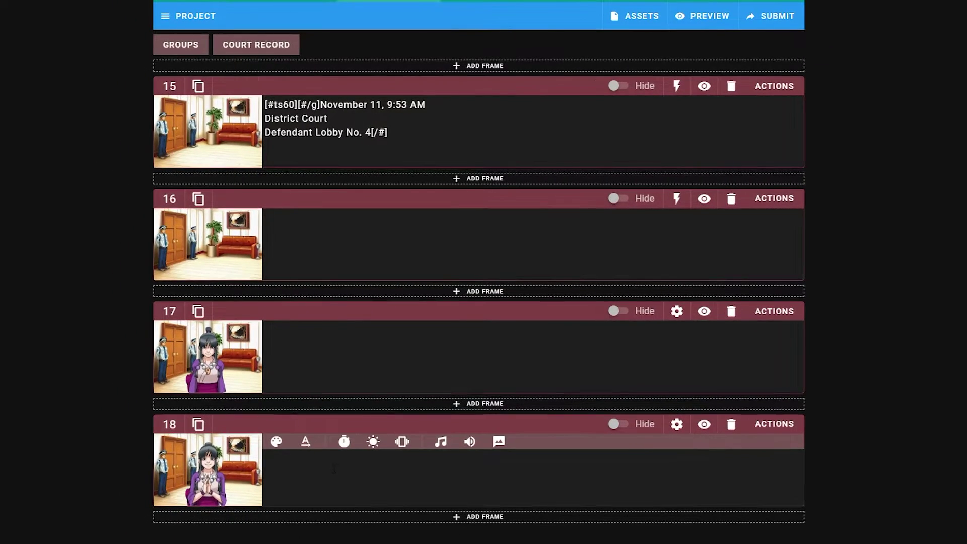
text([#p500])
- Try out a custom name for the character in frame 18 and clear it again
click(232, 473)
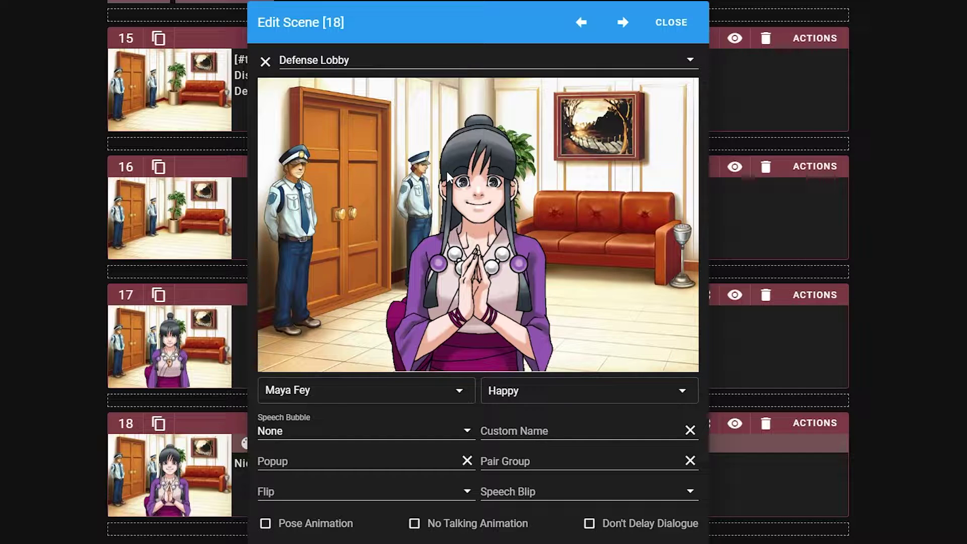
click(534, 432)
text(fdv)
key(BackSpace)
key(BackSpace)
text(Phoeni)
key(ctrl+a)
text(.)
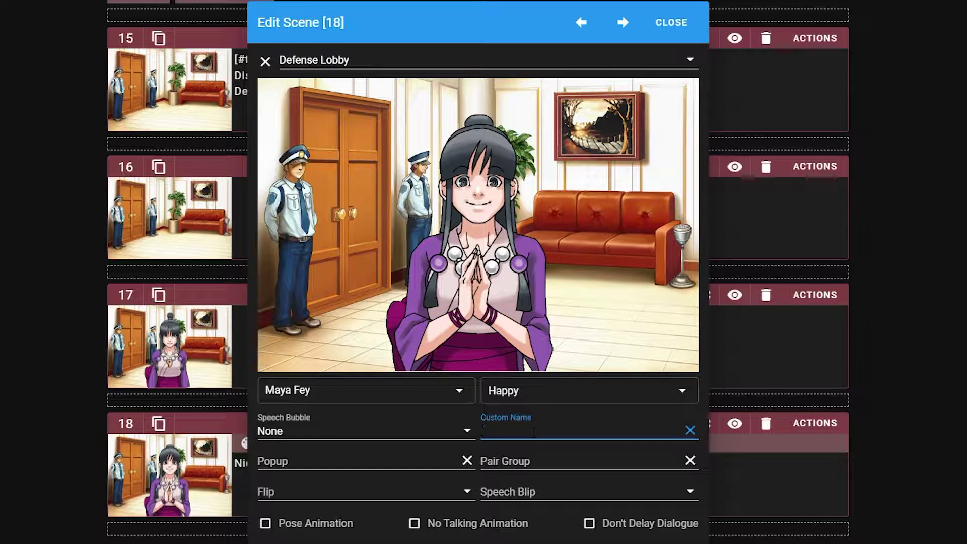
click(678, 31)
- Enter the pause tag [#p500] as the only text of frame 17
click(408, 340)
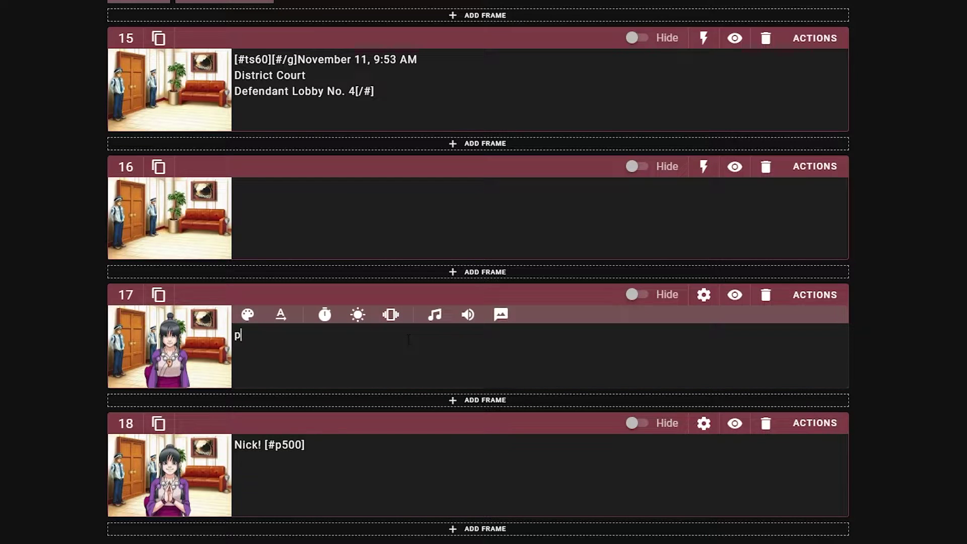
text(ps.500)
drag(400, 340, 211, 343)
text(p.50)
text(0)
- Complete frame 18's line with 'Today is the day!' and add a frame below saying 'You better prove me innocent![#p500] I'm counting on you!'
click(363, 486)
text(Today is the day!)
click(477, 529)
text(You better prove me innocent![#p500] I'm counting on y)
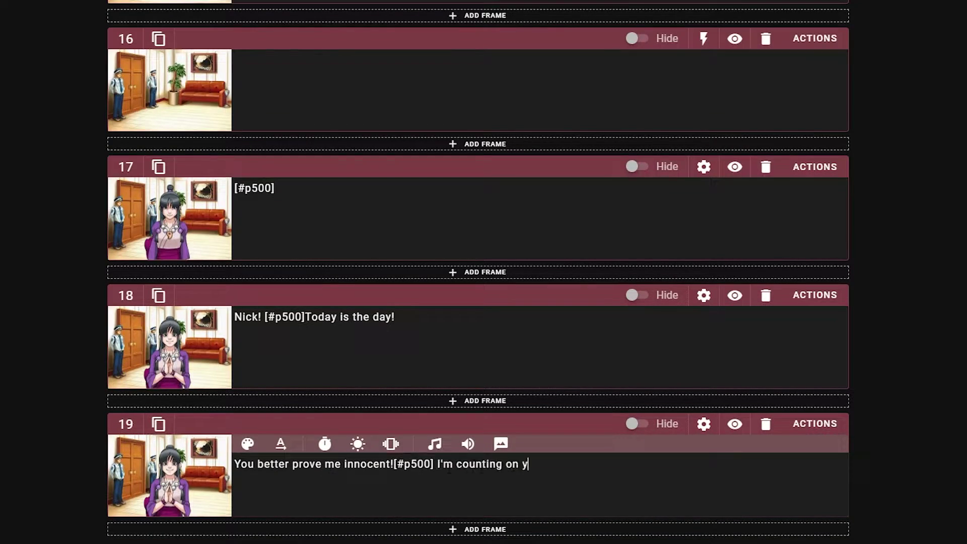
text(ou!)
- Add a frame below frame 19 containing '[#/b](...[/#][#p400][#/b] She would be much more concerned if he knew how much evidence I have.)[/#]'
click(486, 529)
text([#/](I[#p400] She would be much more concerned if he knew how much evidence I have)
- Set up frame 21 with Dick Gumshoe in the Angry pose and the sound and pause tags [#bgs136][#p1200] as its text
click(212, 283)
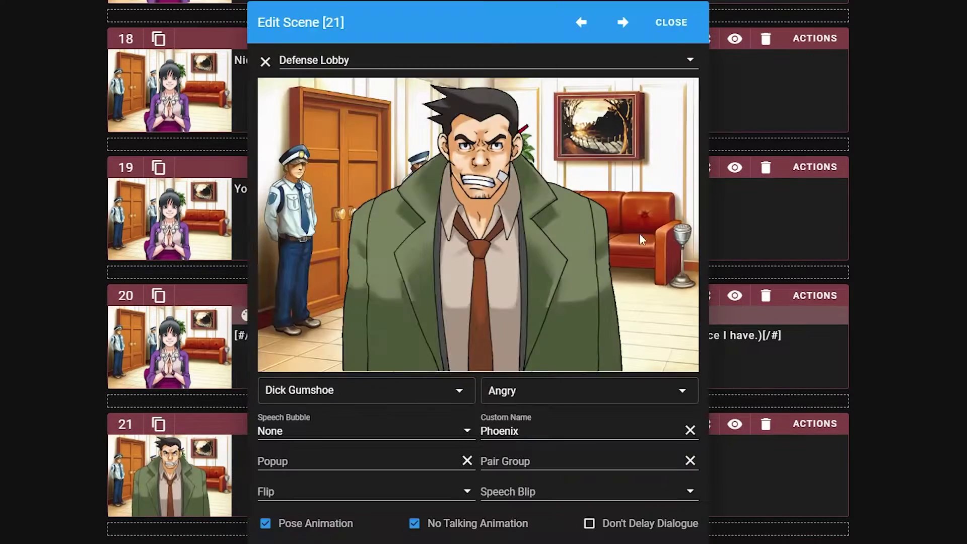
click(671, 22)
click(378, 468)
click(468, 443)
text([#p1200])
click(816, 432)
- Add a frame below frame 21 where Gumshoe says 'Heh heh...[#p500] did I scare you there, pal?'
click(478, 529)
text(Heh heh...[#p500] did I scare you there, pal?)
click(375, 529)
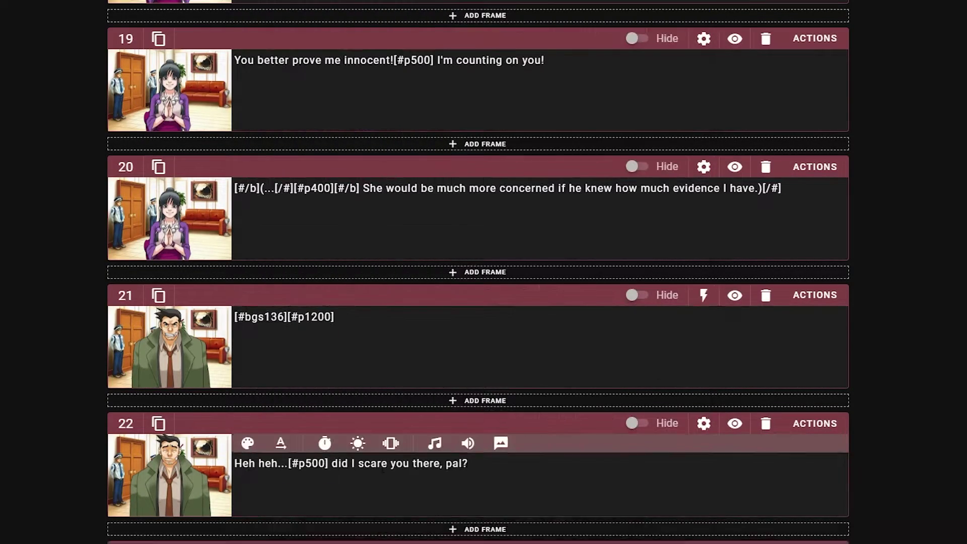
- Add '[#/b](I jumped nearly 9 feet in the air...)[/#]' as frame 23 and 'Anyway,[#p200] gotta go pal! [#p400]See ya!' as frame 24
text([#/b](I jumped nearly 9 feet in the air...)[/#])
click(375, 529)
text(Anyway,[#p200] gotta go pal! [#p400]See ya!)
- Add frame 25 with Gumshoe in another pose and a 1000 ms Fade Out, and frame 26 saying '[#/b](I guess it's court time...)[/#]'
click(478, 529)
click(175, 111)
click(588, 391)
click(518, 422)
click(676, 22)
click(378, 131)
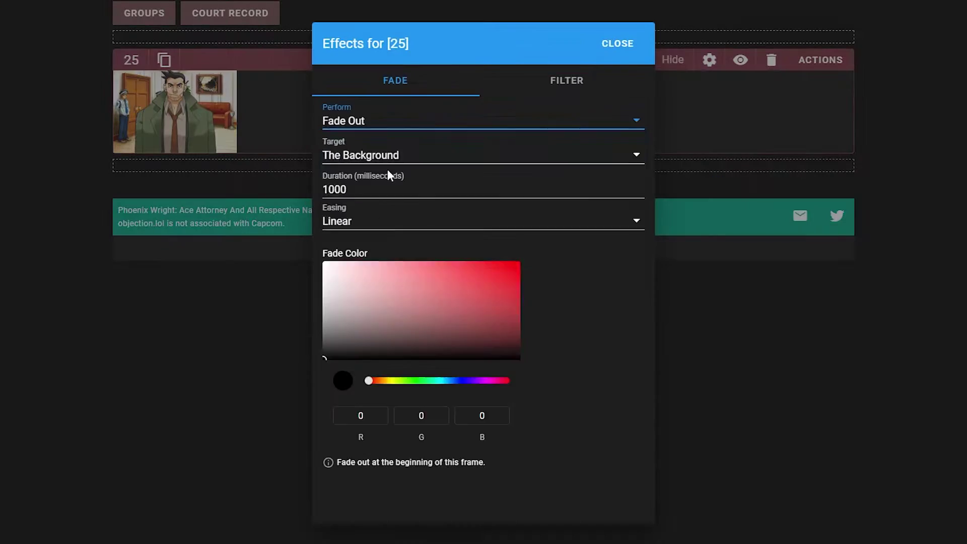
click(377, 161)
click(483, 166)
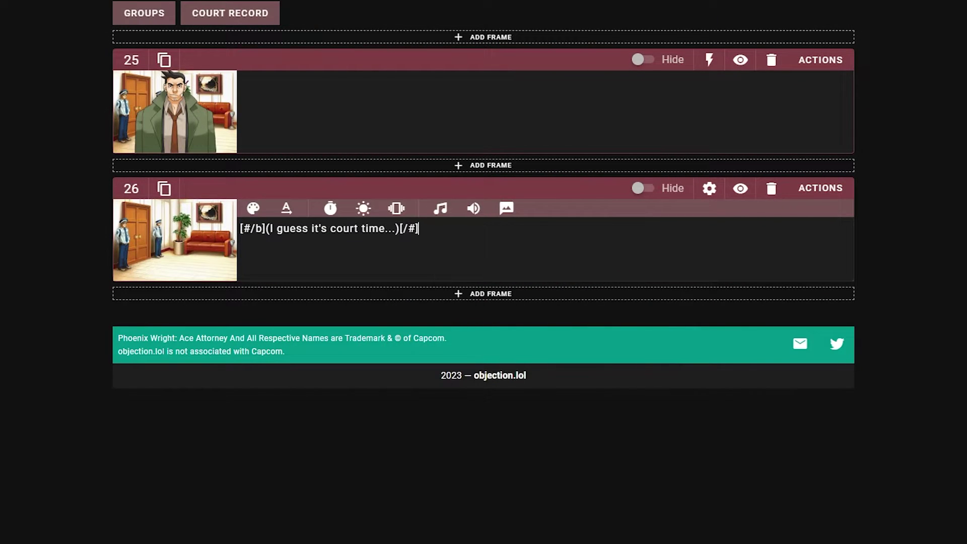
- Place the text cursor before 'Nick!' in frame 18 and choose Defendant Lobby as the music to insert
scroll(516, 400, up, 10)
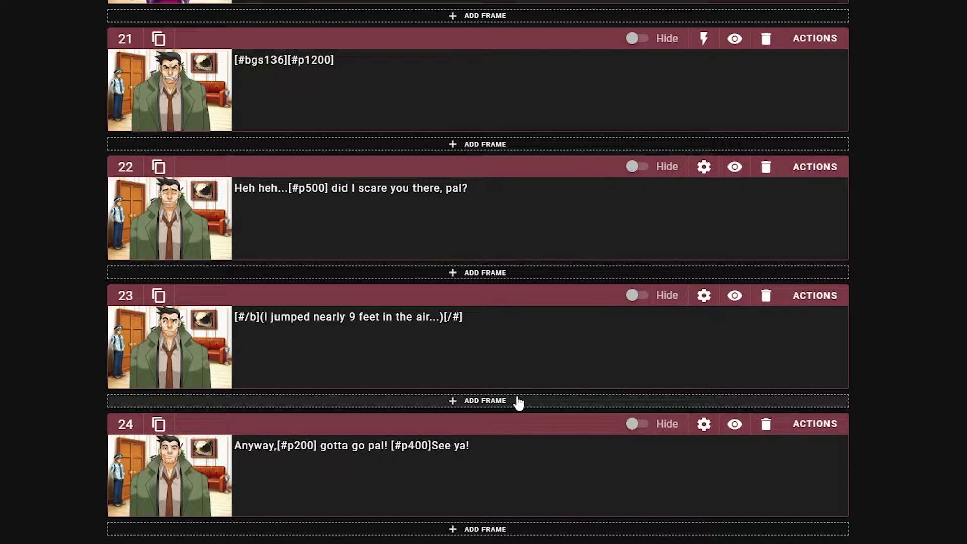
scroll(463, 258, up, 2)
scroll(464, 258, up, 8)
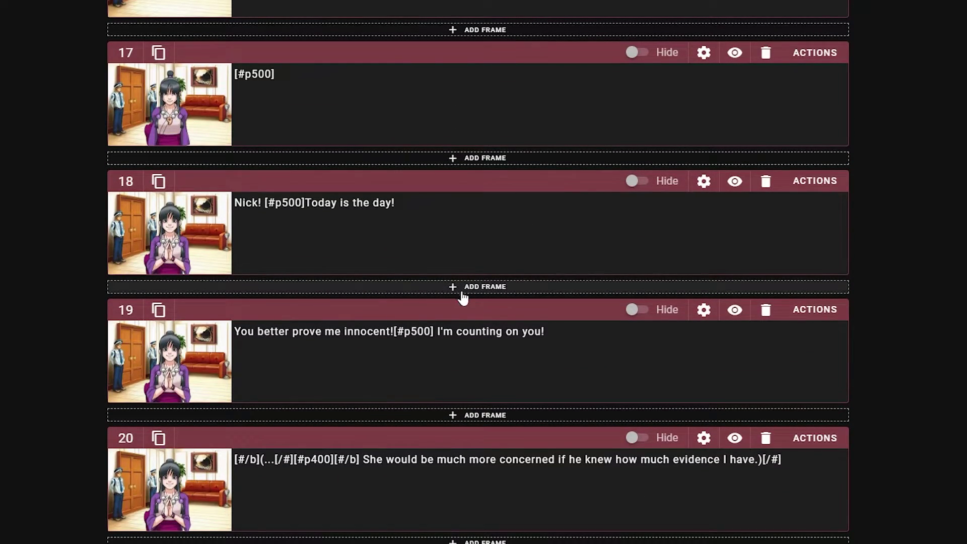
scroll(464, 298, up, 5)
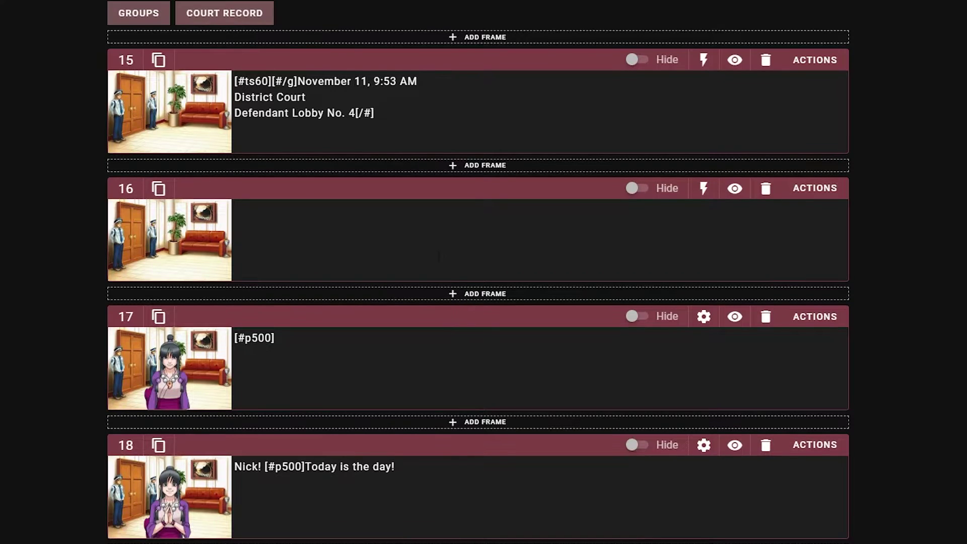
scroll(239, 275, down, 4)
click(240, 275)
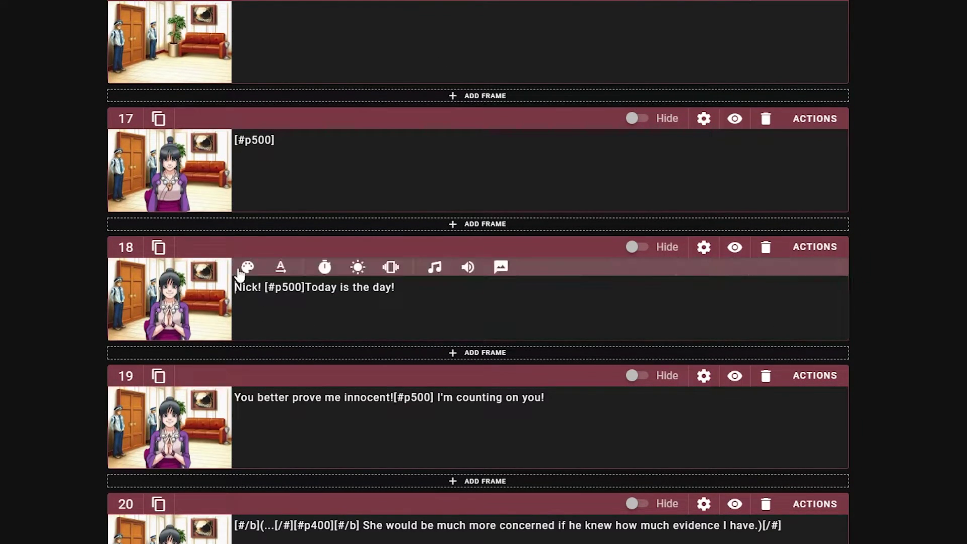
click(436, 270)
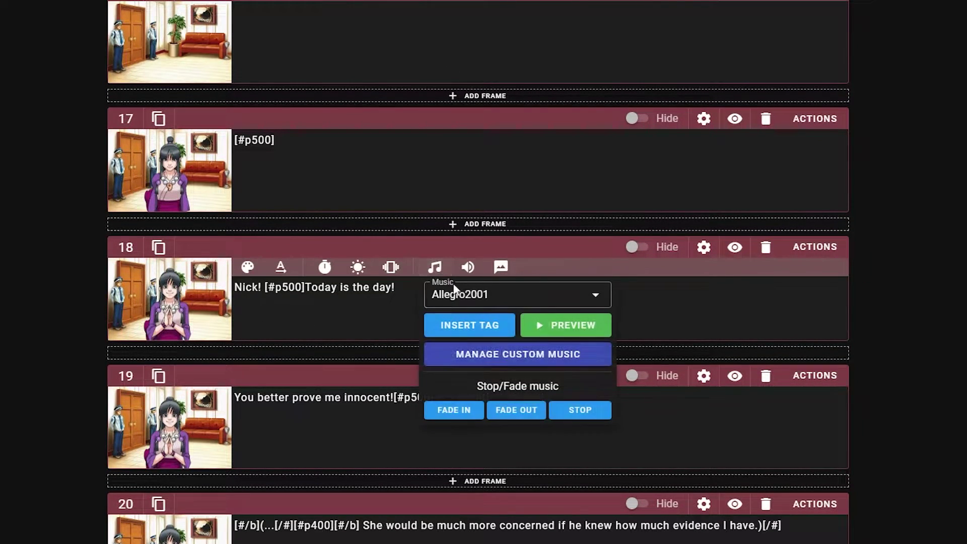
click(474, 294)
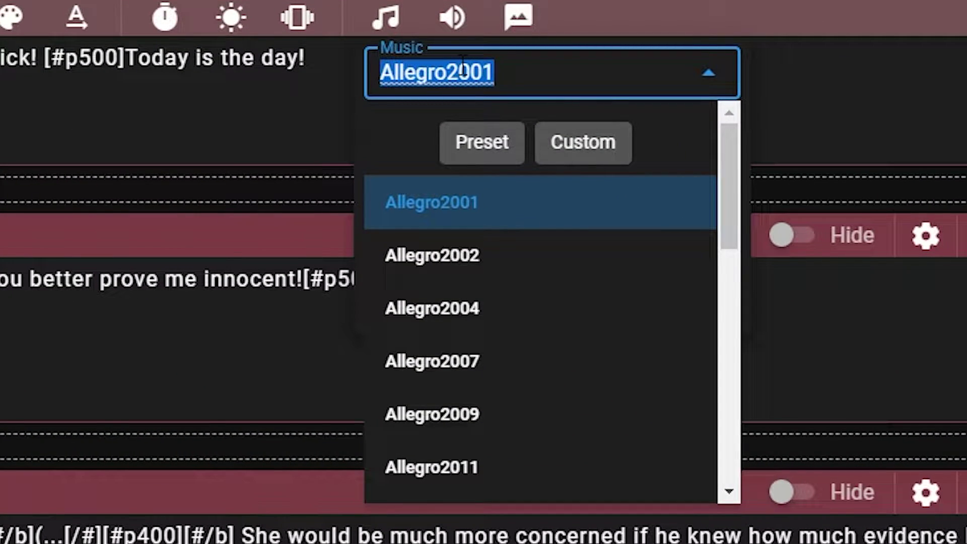
text(def)
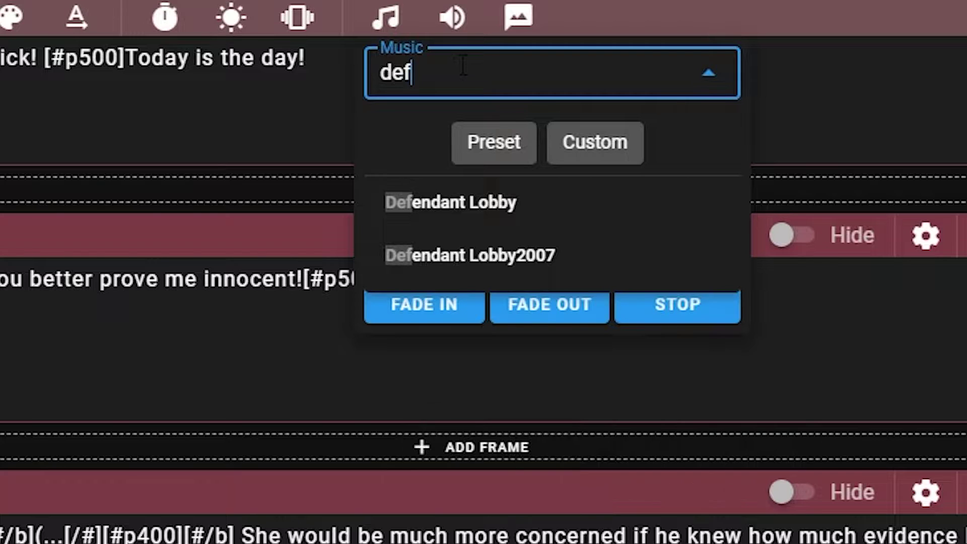
text(endant)
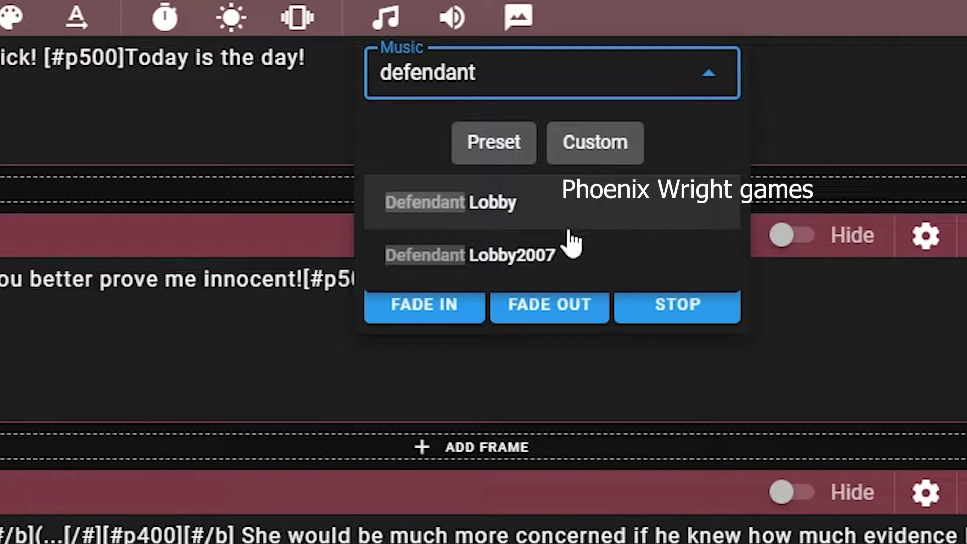
click(564, 206)
- Preview the Defendant Lobby track and insert its music tag at the start of frame 18's text
click(633, 135)
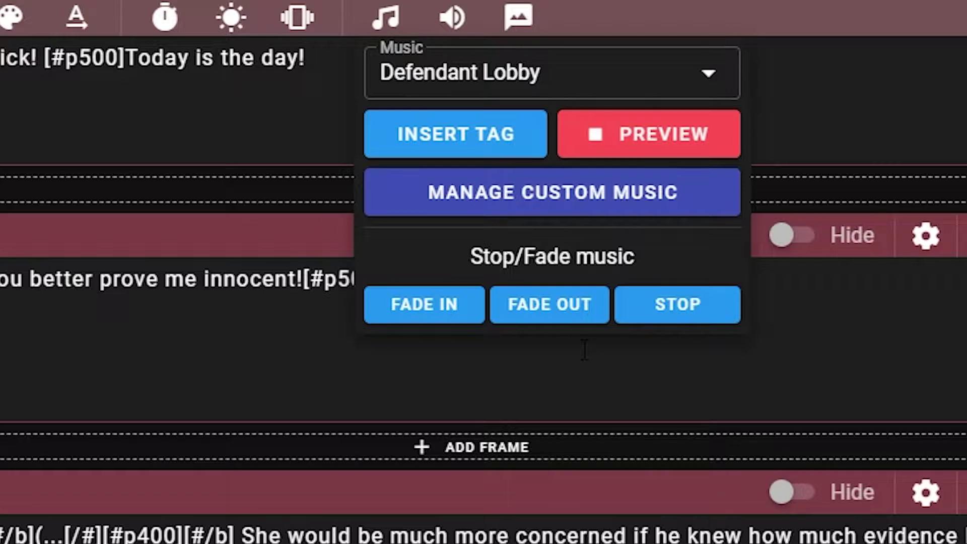
click(662, 154)
click(537, 147)
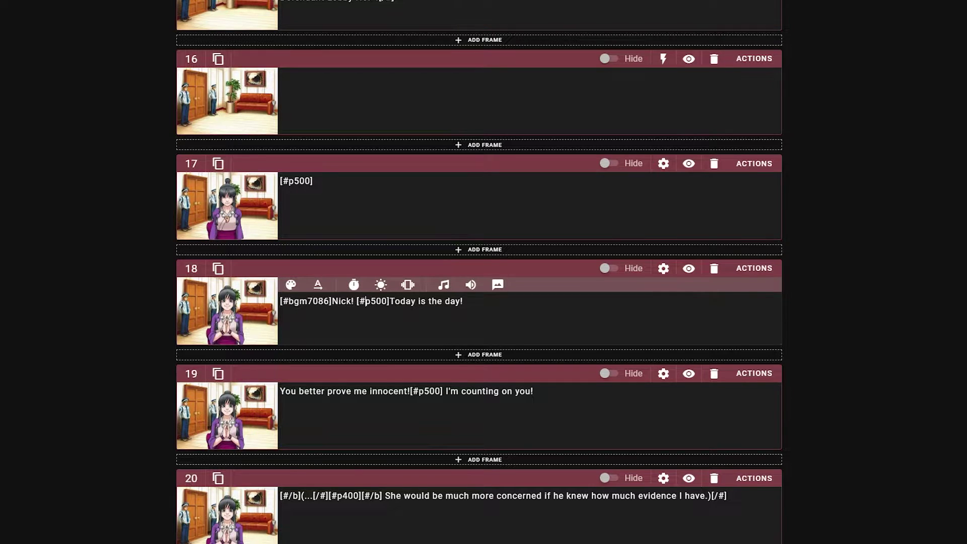
- Add a frame below frame 26 containing the music fade-out tag [#bgmfo]
scroll(479, 272, down, 10)
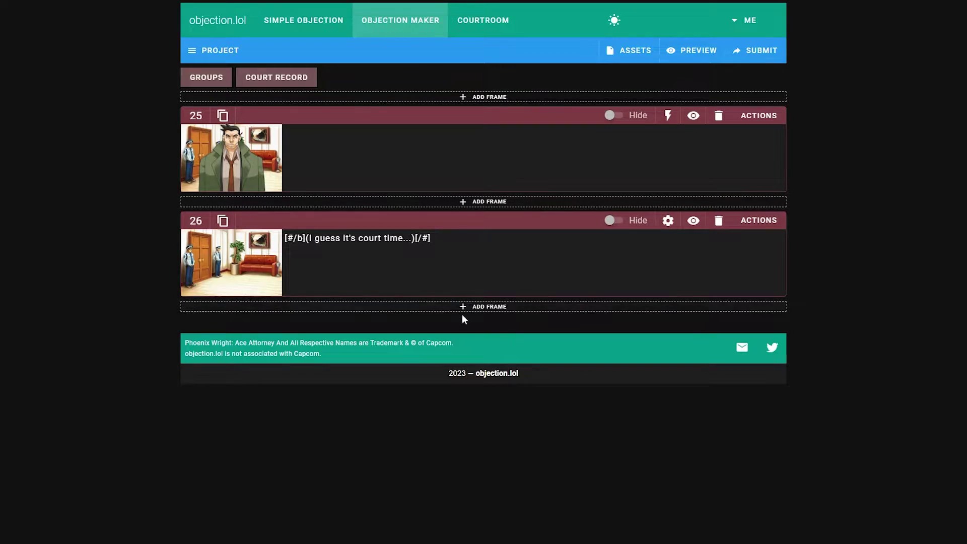
click(462, 307)
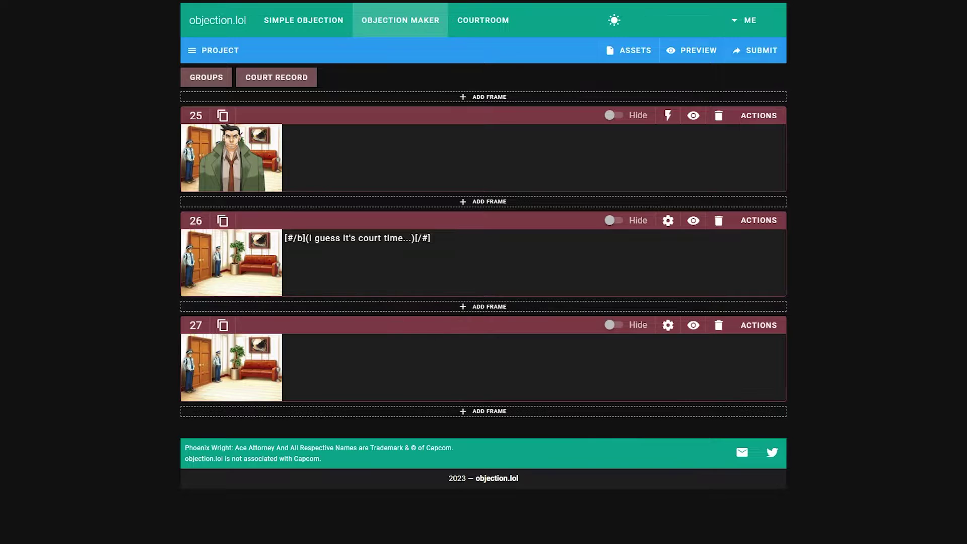
click(477, 358)
click(447, 341)
click(578, 384)
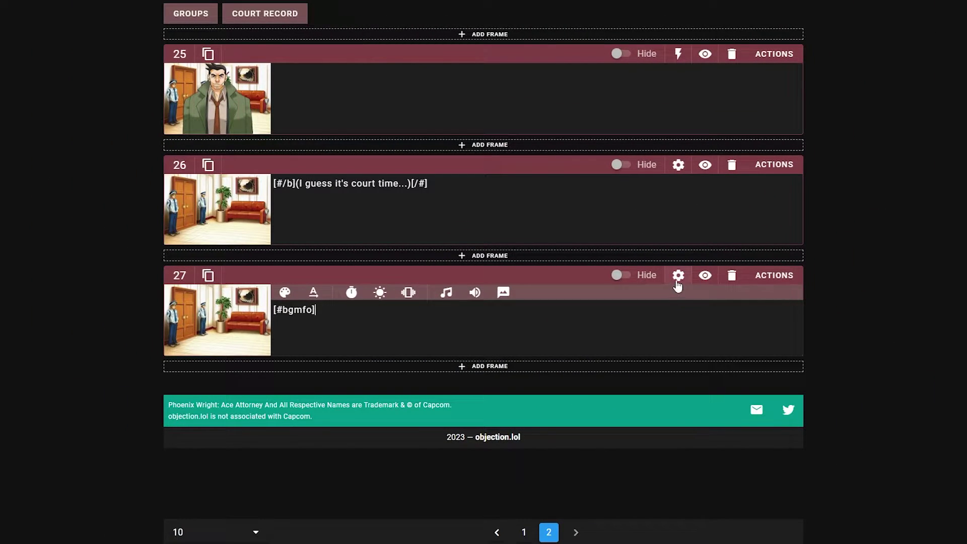
- Give frame 27 a Fade Out effect targeting Everything with a duration of 500 milliseconds
click(810, 166)
click(761, 378)
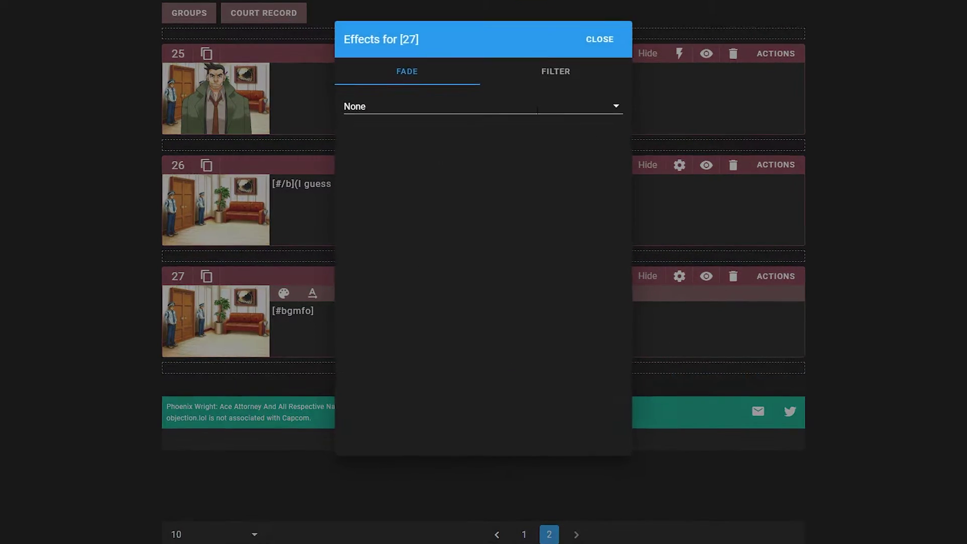
click(427, 106)
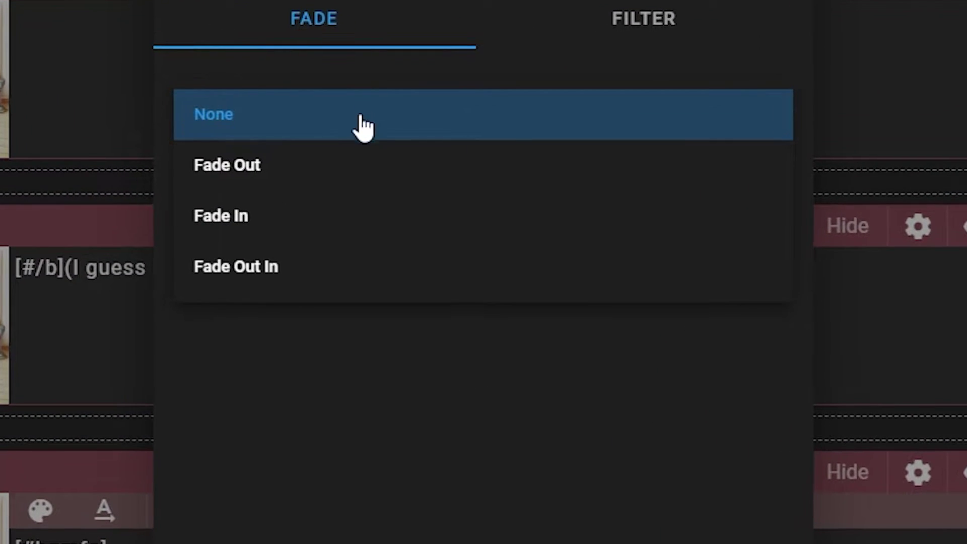
click(338, 167)
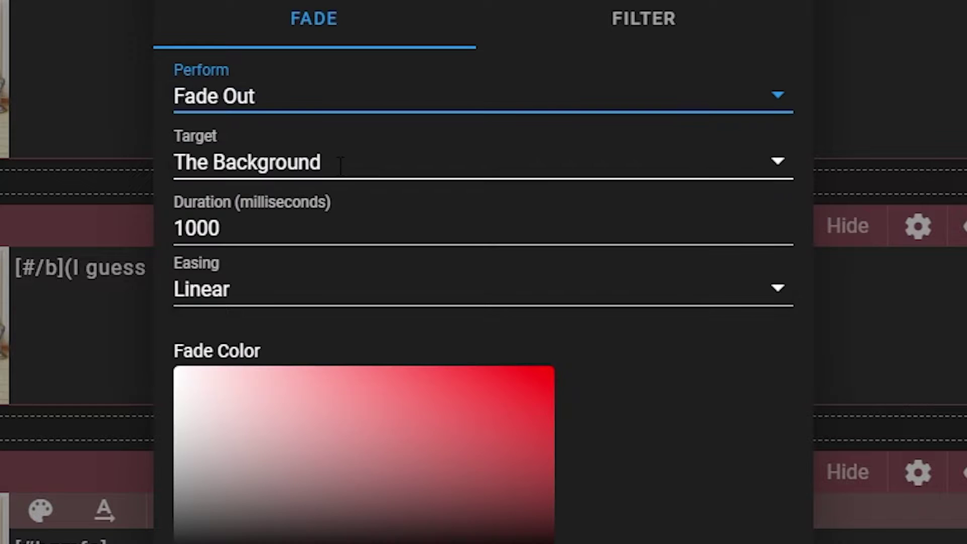
click(339, 168)
click(308, 423)
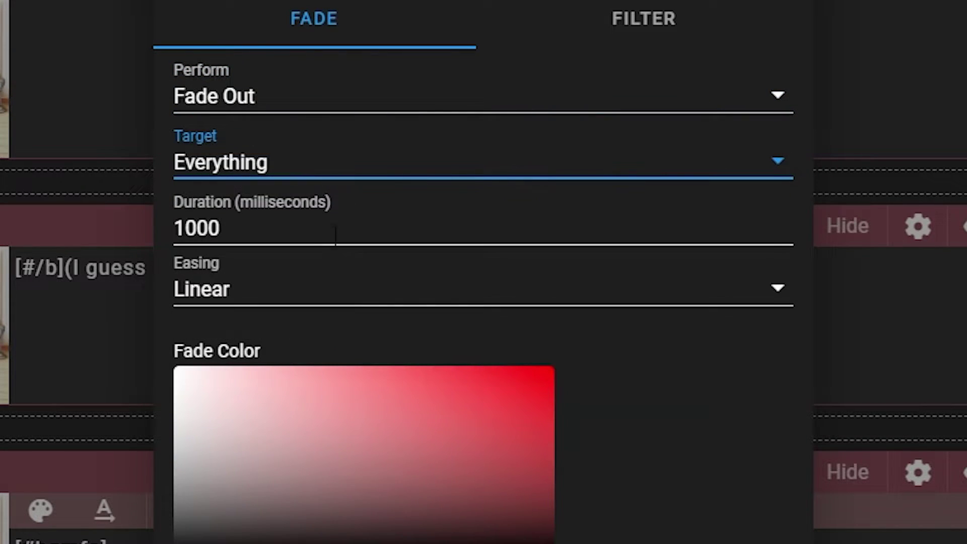
click(335, 232)
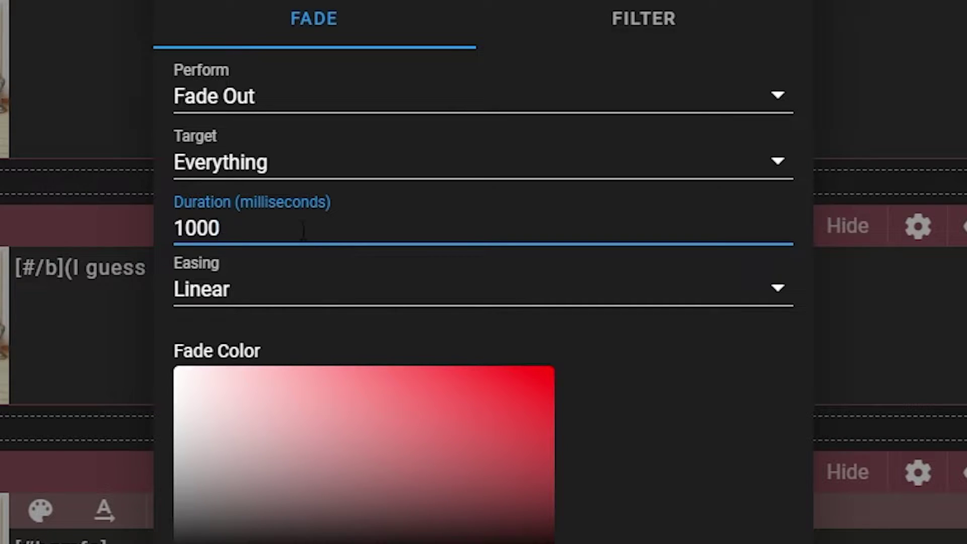
drag(290, 221, 177, 229)
text(500)
click(630, 504)
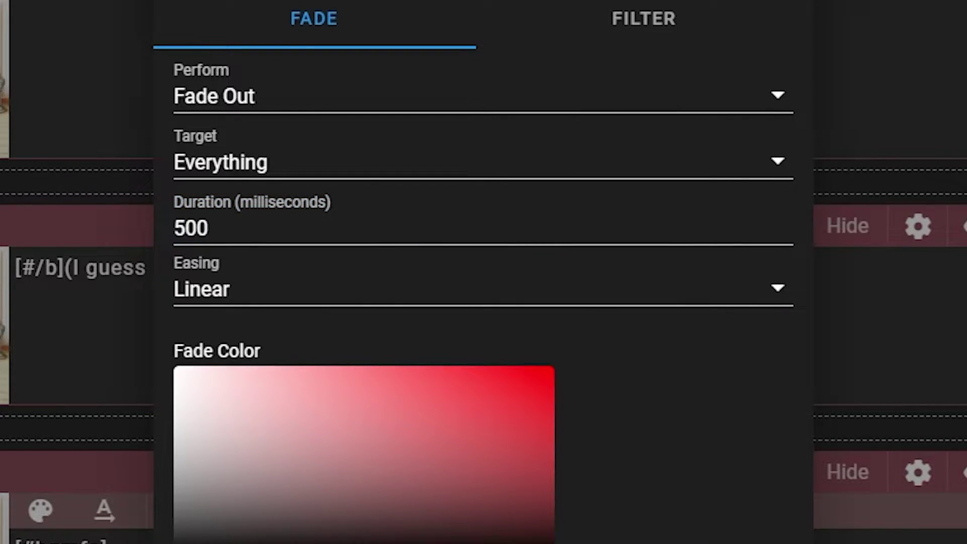
key(Escape)
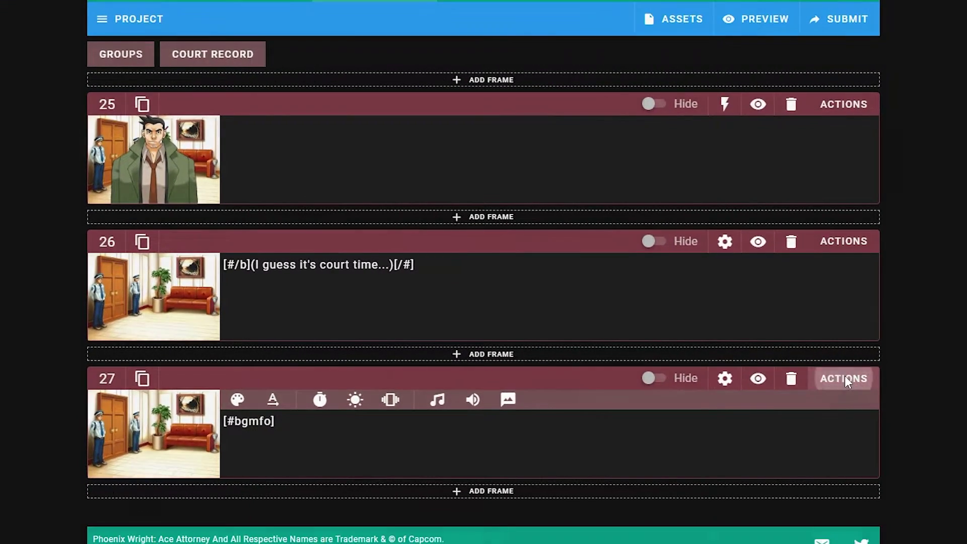
- Add a frame action to frame 27 that sets the dialogue box visibility to Hide
click(846, 381)
click(514, 182)
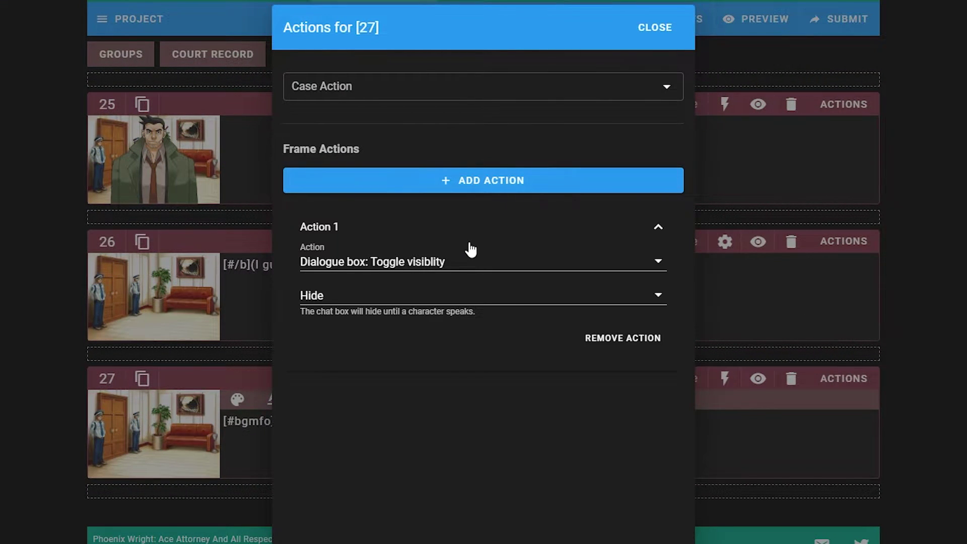
click(644, 28)
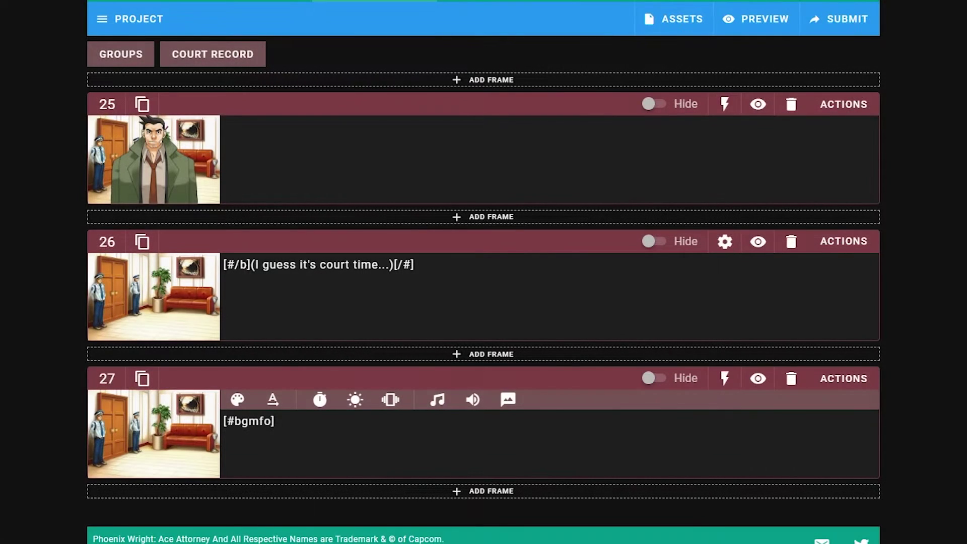
click(847, 384)
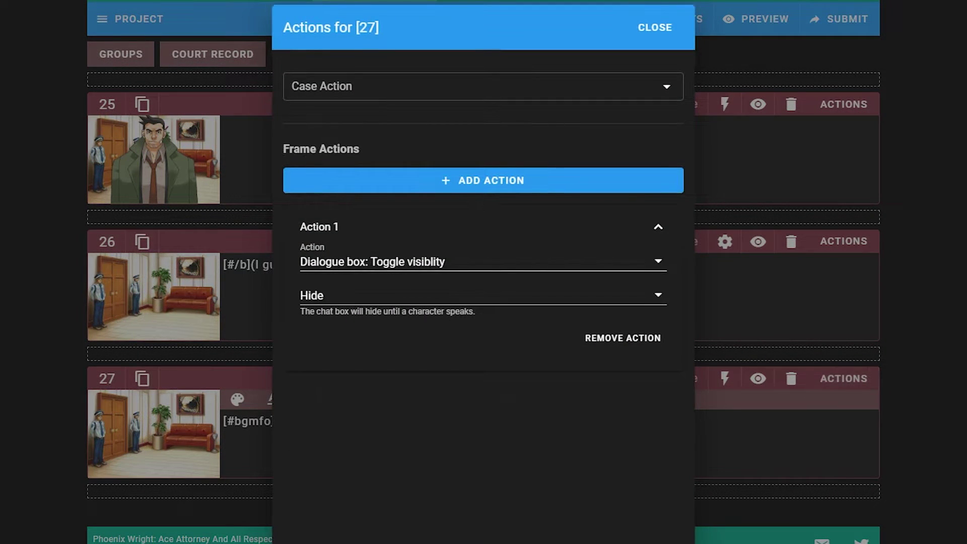
click(654, 28)
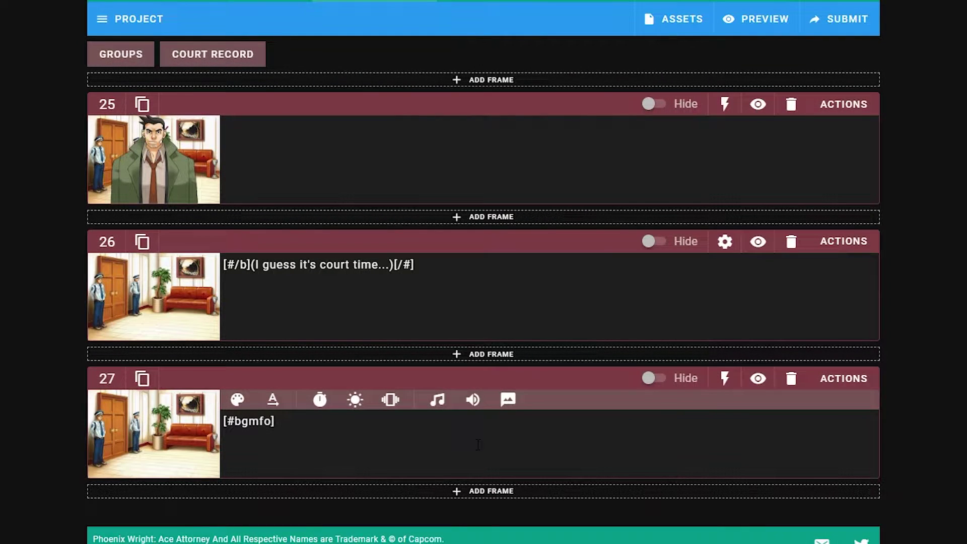
- Add a frame below frame 27 containing the pause tag [#p1500]
click(309, 491)
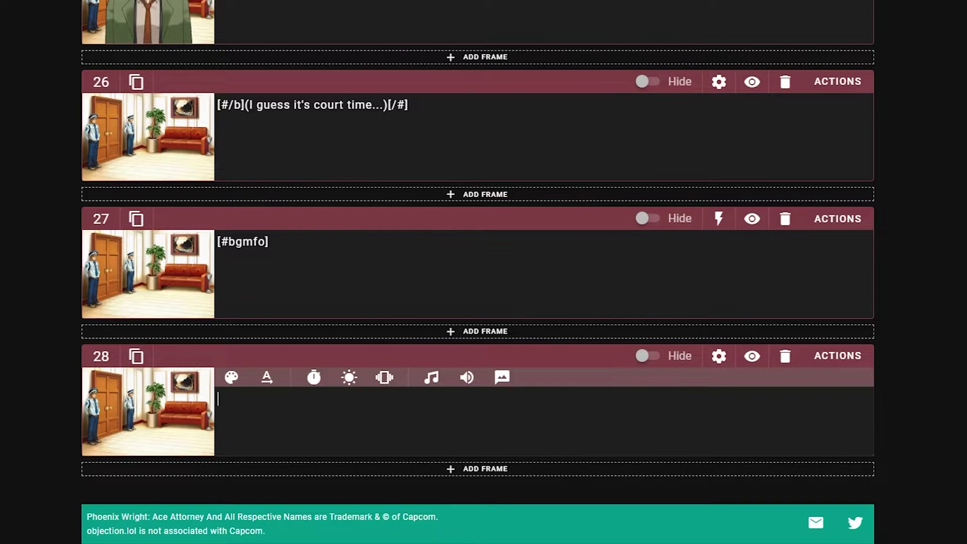
text(p1500)
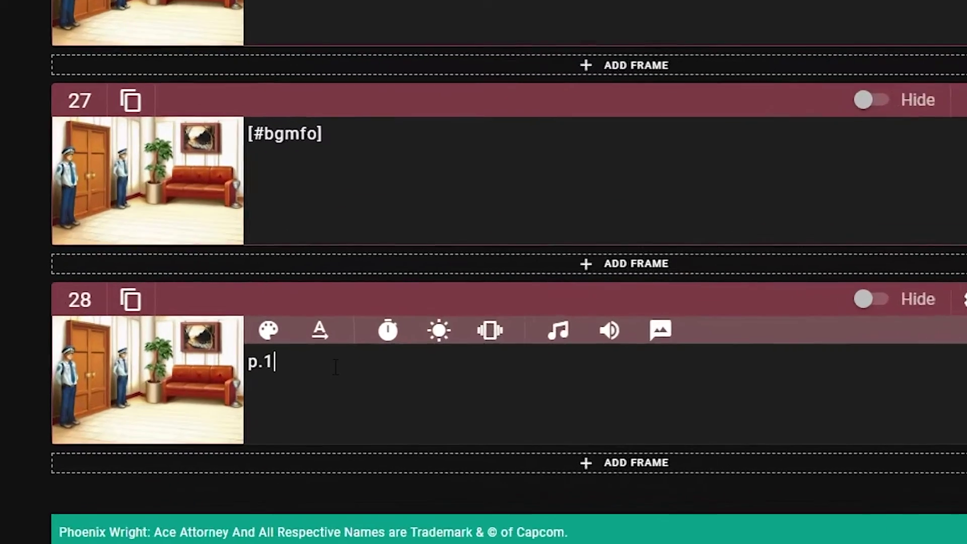
key(Home)
text([#)
key(End)
text(])
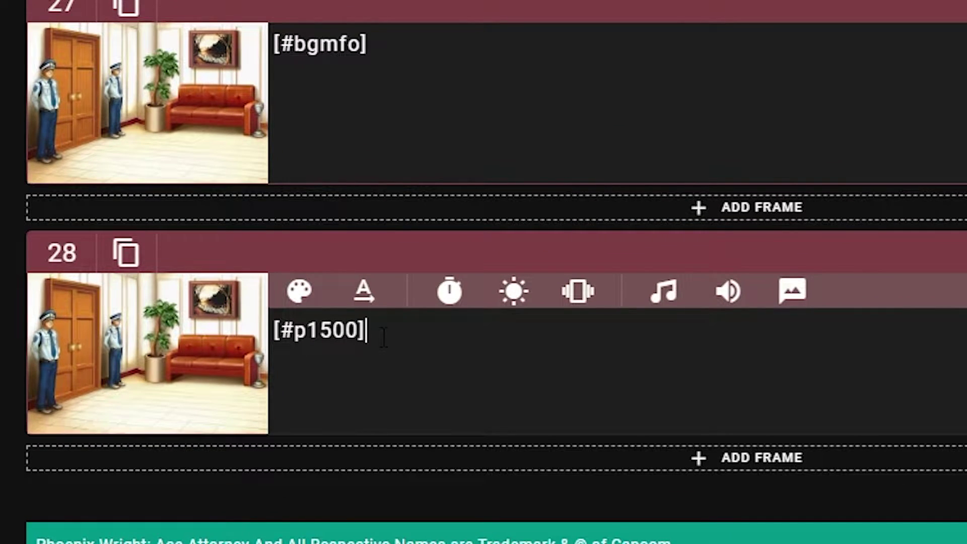
- Search the backgrounds for 'gallery' in frame 28's character settings and clear the Defense Lobby background
click(212, 367)
click(359, 377)
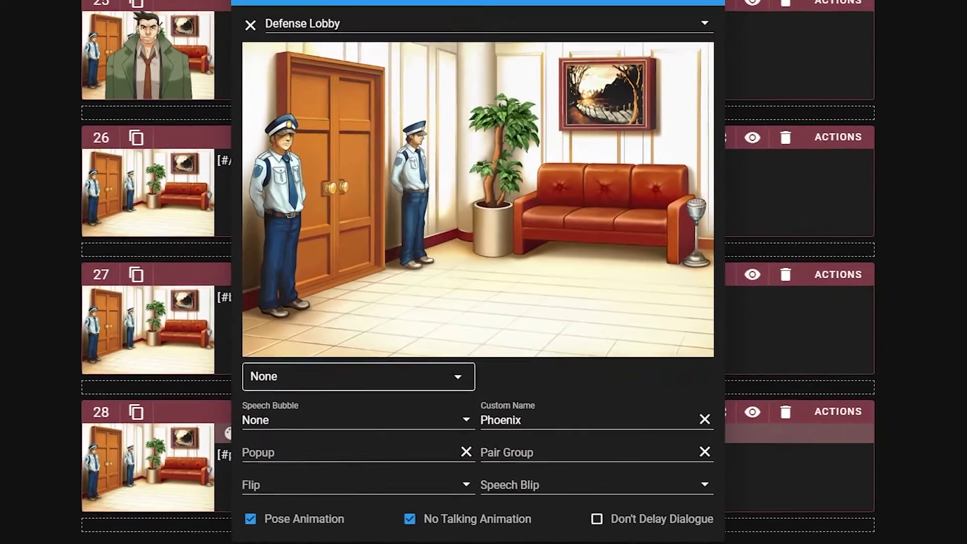
click(459, 377)
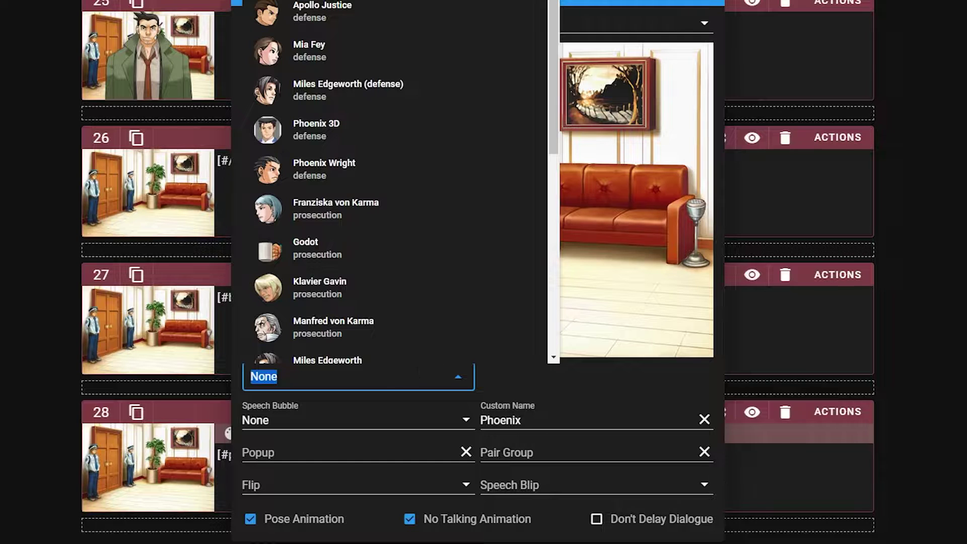
click(630, 23)
text(gallery)
key(BackSpace)
key(BackSpace)
key(BackSpace)
key(BackSpace)
key(BackSpace)
key(BackSpace)
key(BackSpace)
key(BackSpace)
- Set frame 28's character to Gallery in the Empty Audience pose and turn off No Talking Animation
click(355, 378)
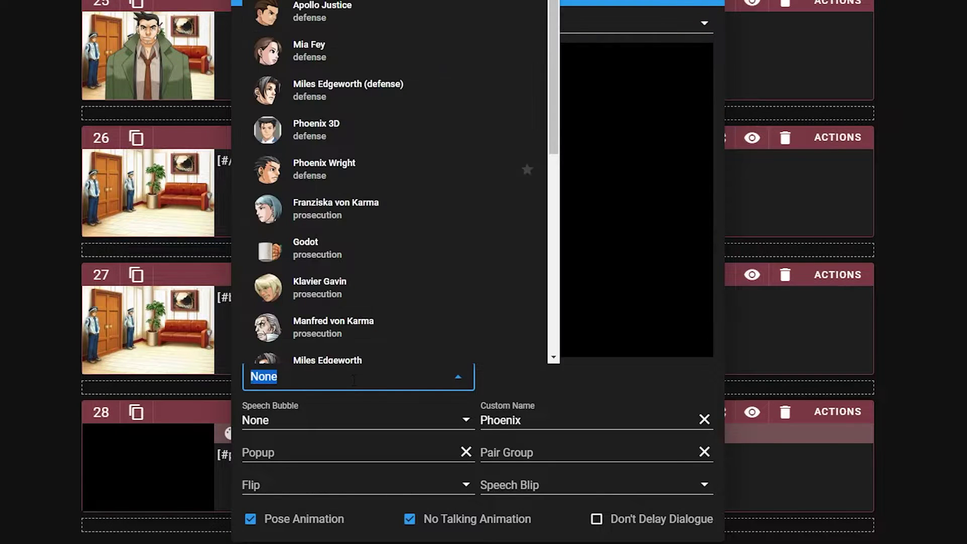
text(gallery)
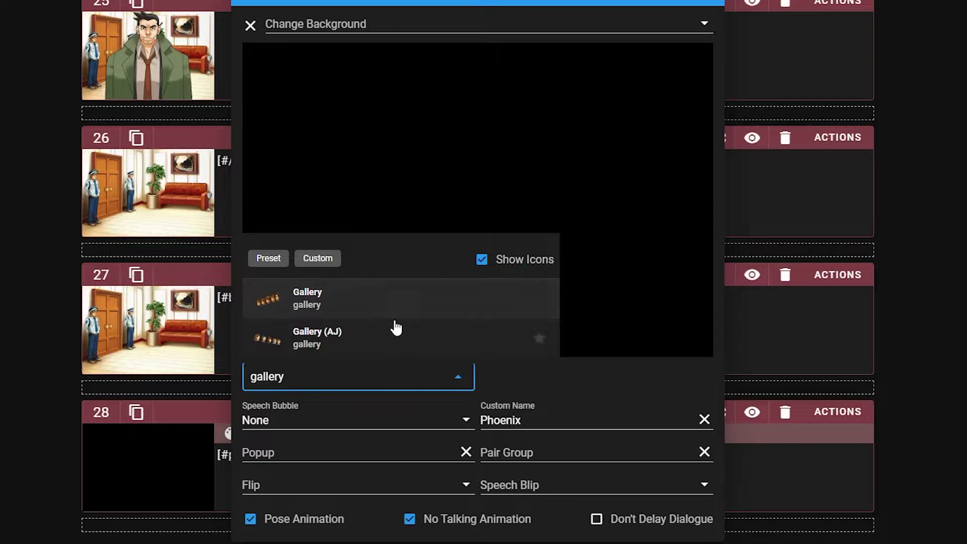
click(394, 309)
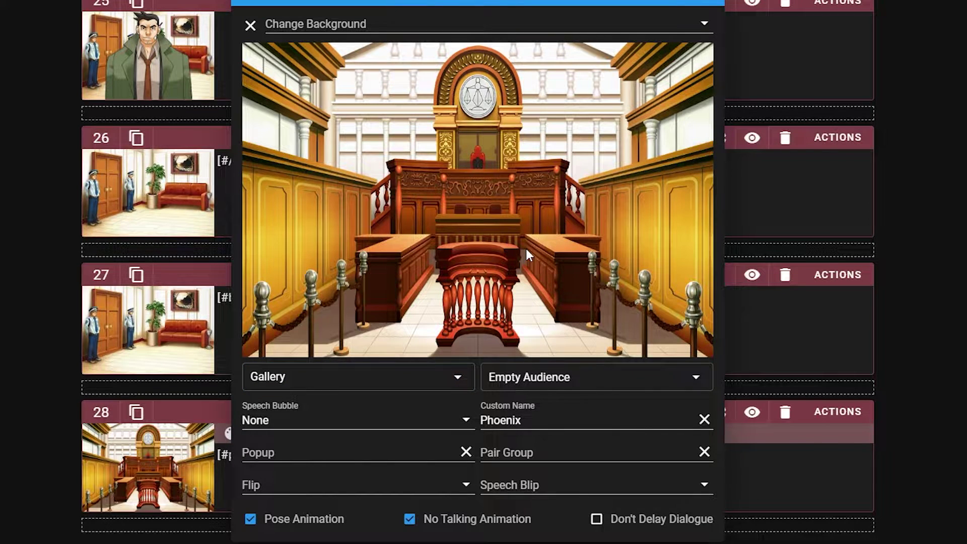
click(410, 519)
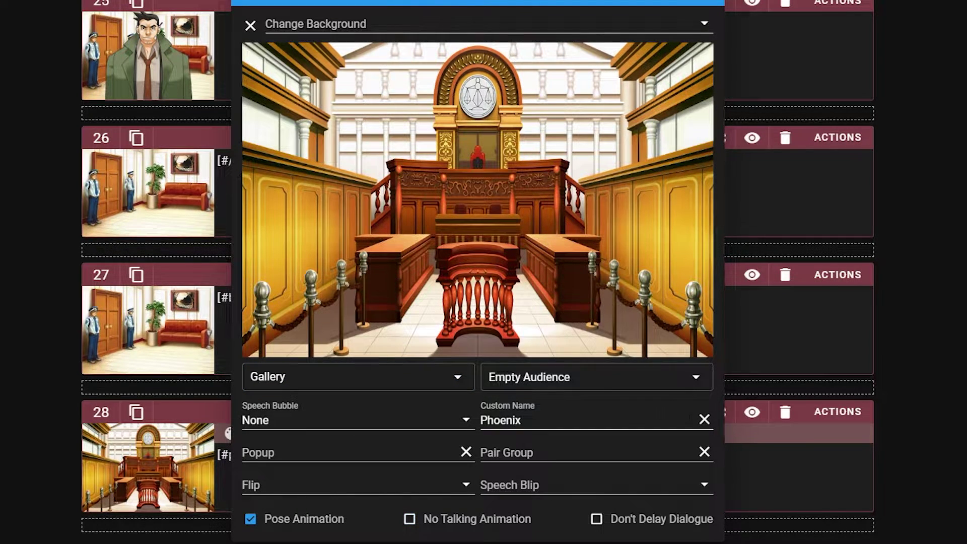
- Clear the custom name in frame 28's character settings and set the Gallery pose to Talk
click(704, 419)
click(557, 388)
click(538, 408)
click(558, 383)
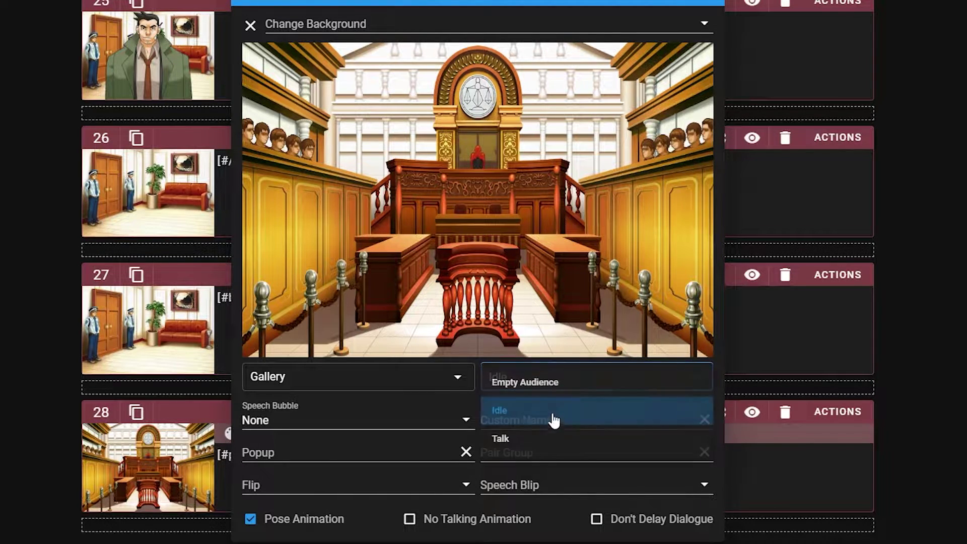
click(558, 438)
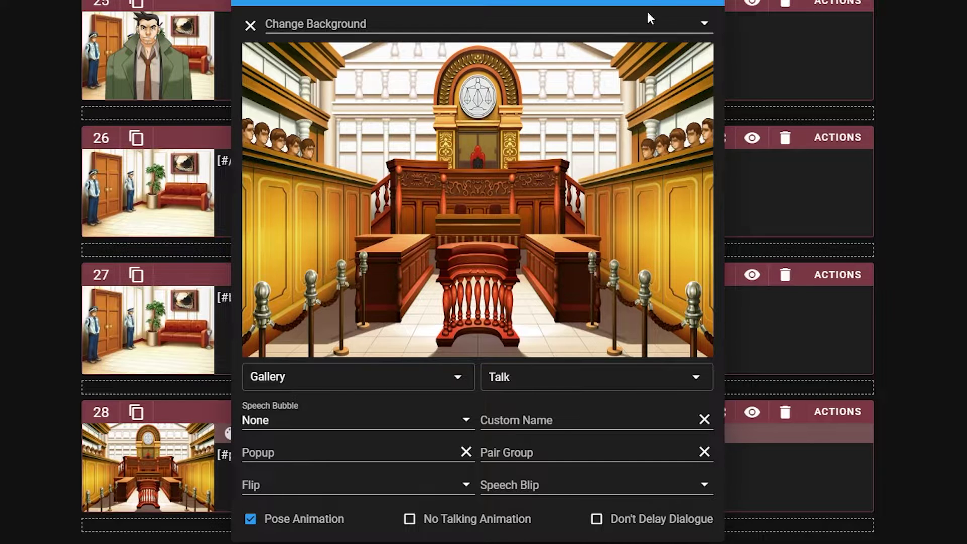
key(Escape)
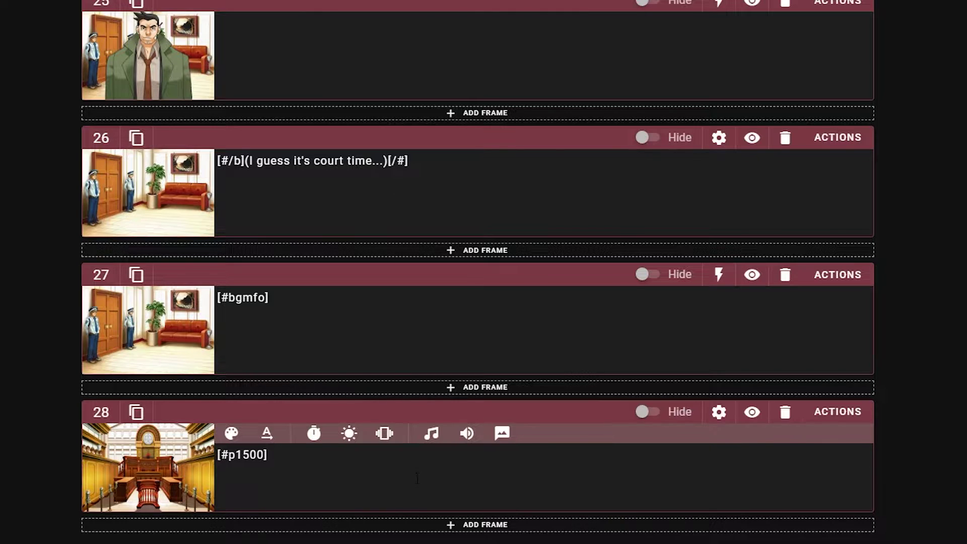
- Give frame 28 a 750 ms Fade In effect targeting Everything, and preview the scene from frame 26
click(720, 414)
click(826, 540)
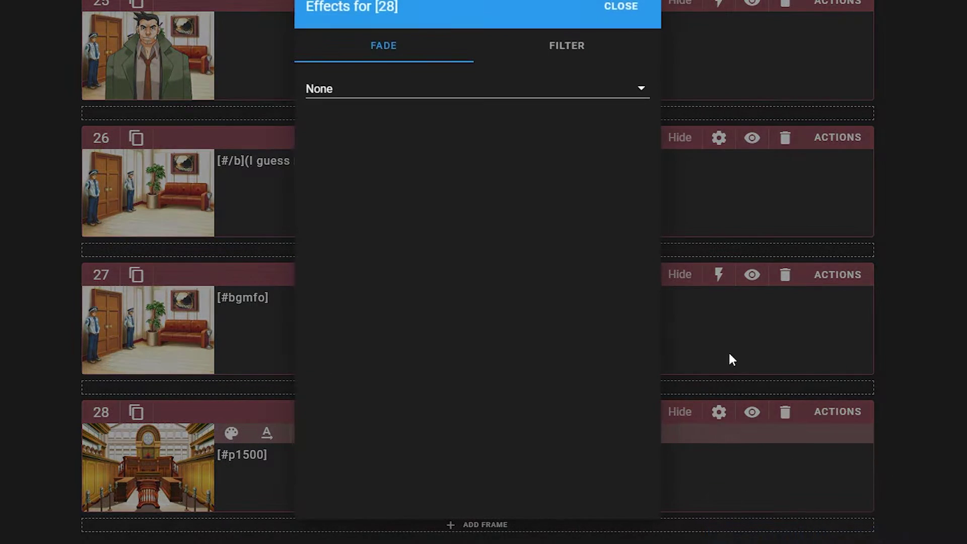
click(361, 90)
click(361, 151)
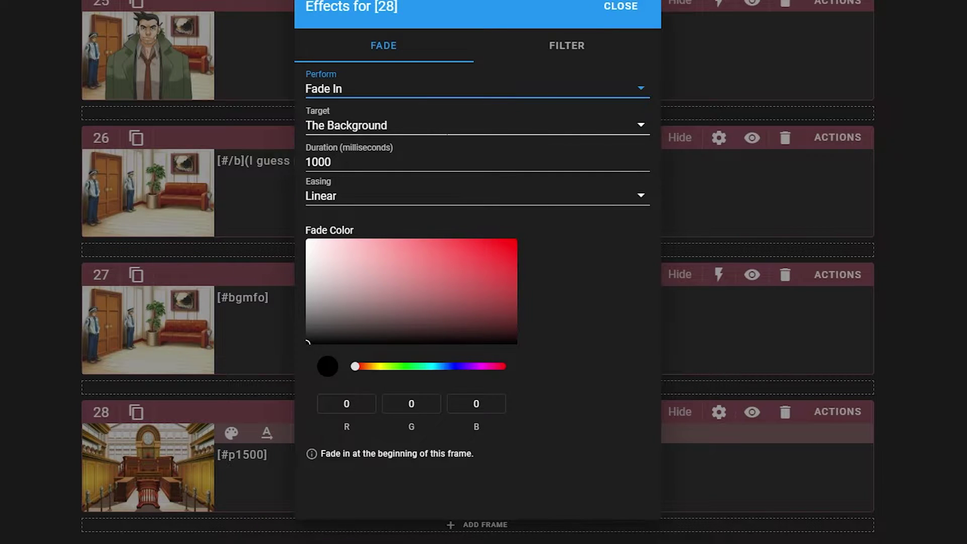
click(353, 126)
click(355, 276)
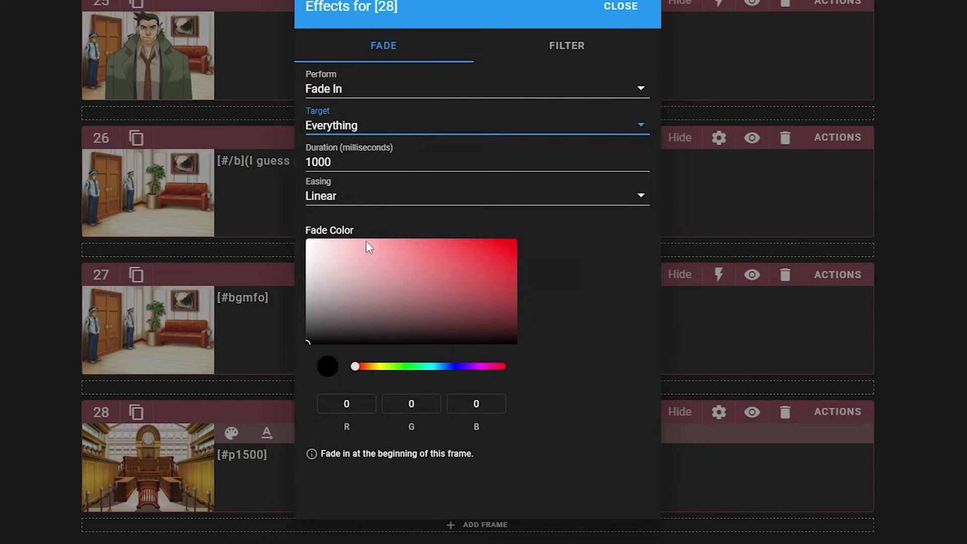
drag(348, 161, 290, 166)
text(750)
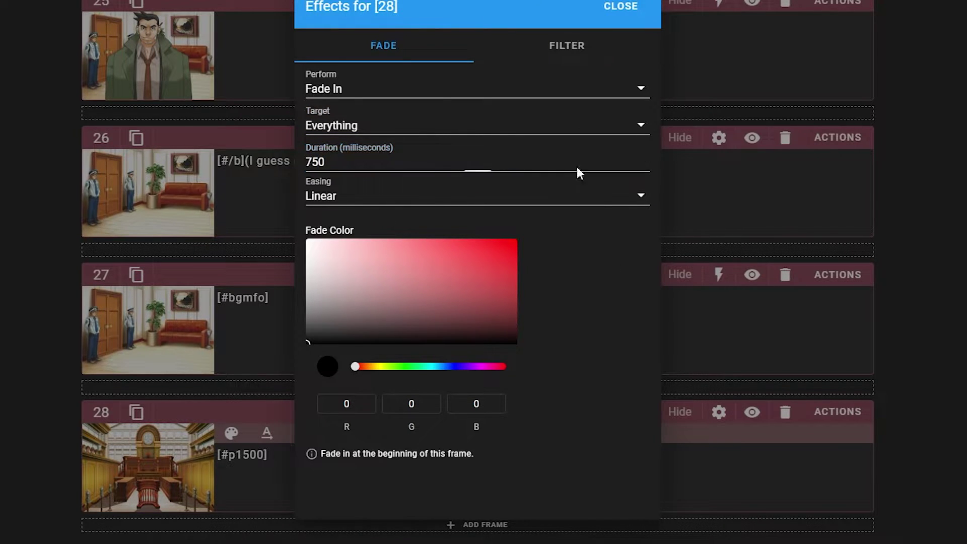
click(624, 6)
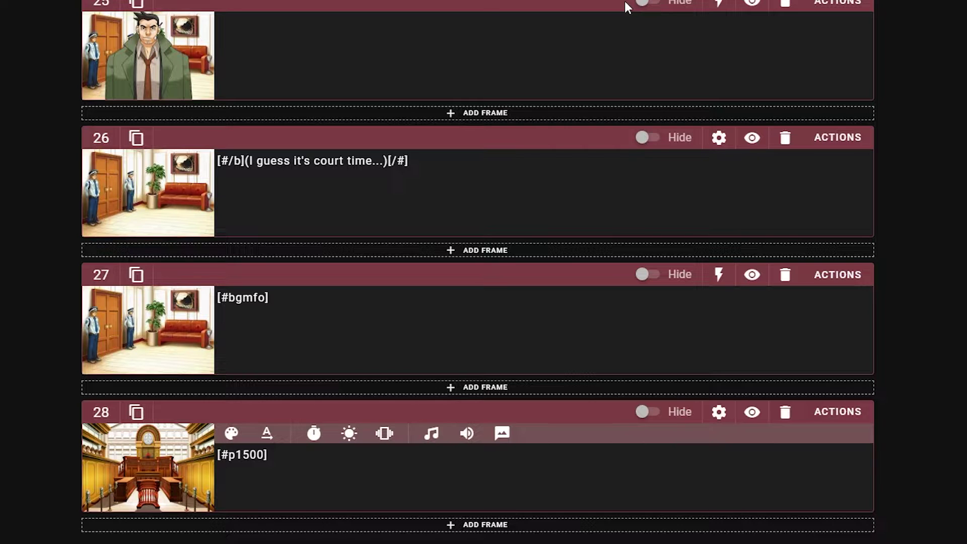
click(752, 137)
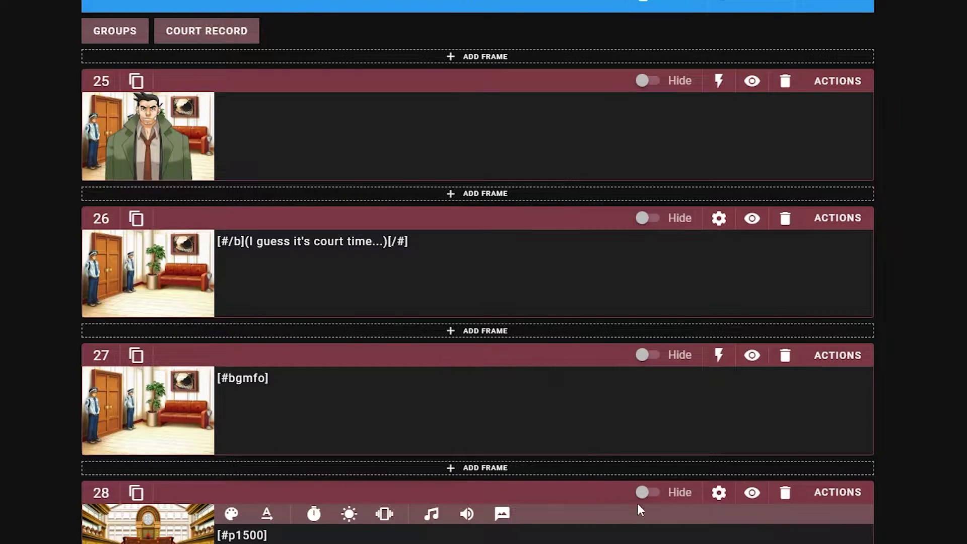
- Add a frame action to frame 28 that assigns Defense Attorneys: Phoenix Wright to the gallery
click(841, 494)
click(482, 181)
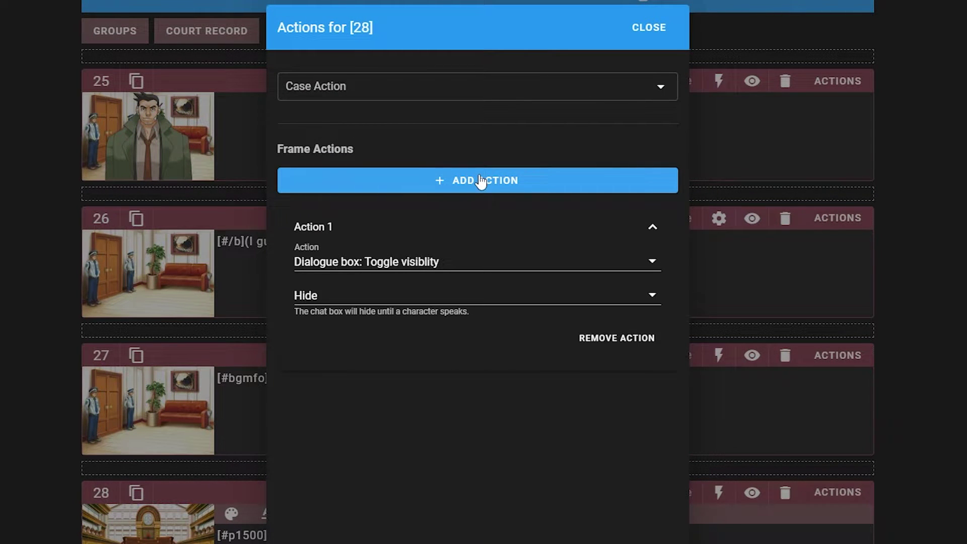
click(436, 261)
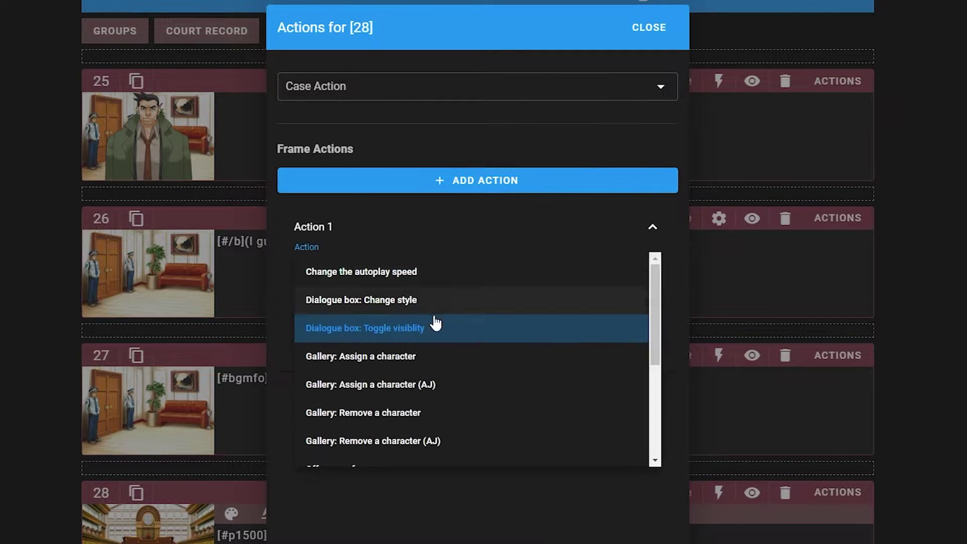
scroll(424, 363, down, 2)
click(416, 286)
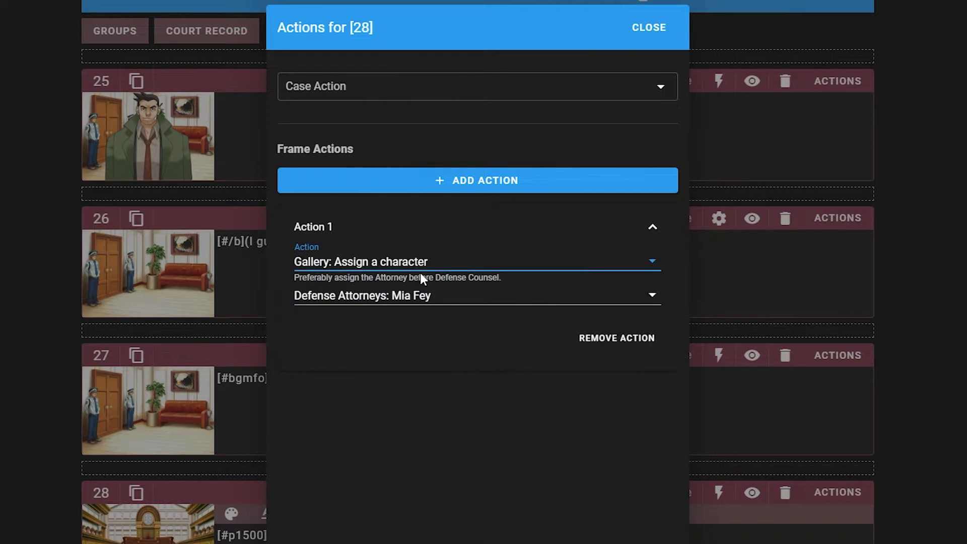
click(425, 262)
click(401, 285)
click(409, 300)
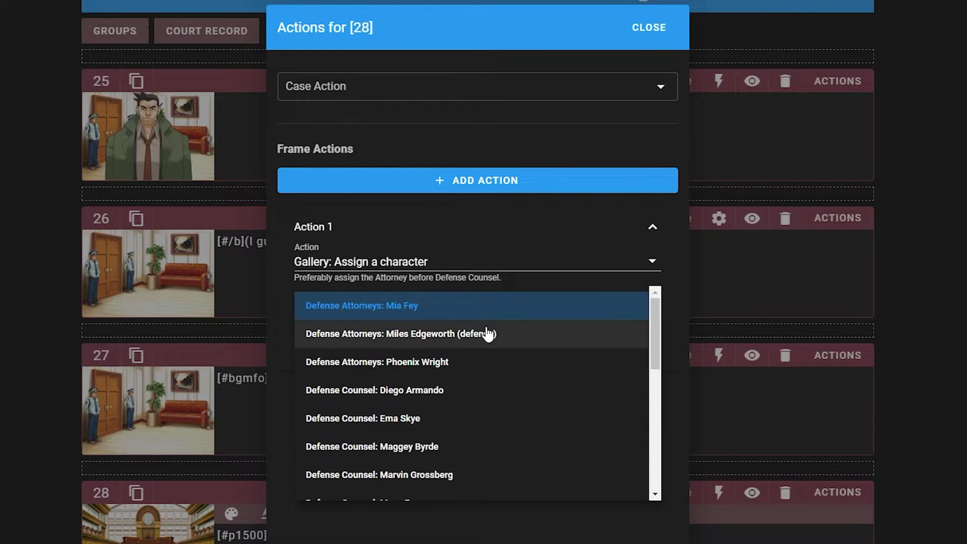
click(443, 362)
- Add a second gallery assignment action to frame 28 for Defense Counsel: Maya Fey
click(475, 189)
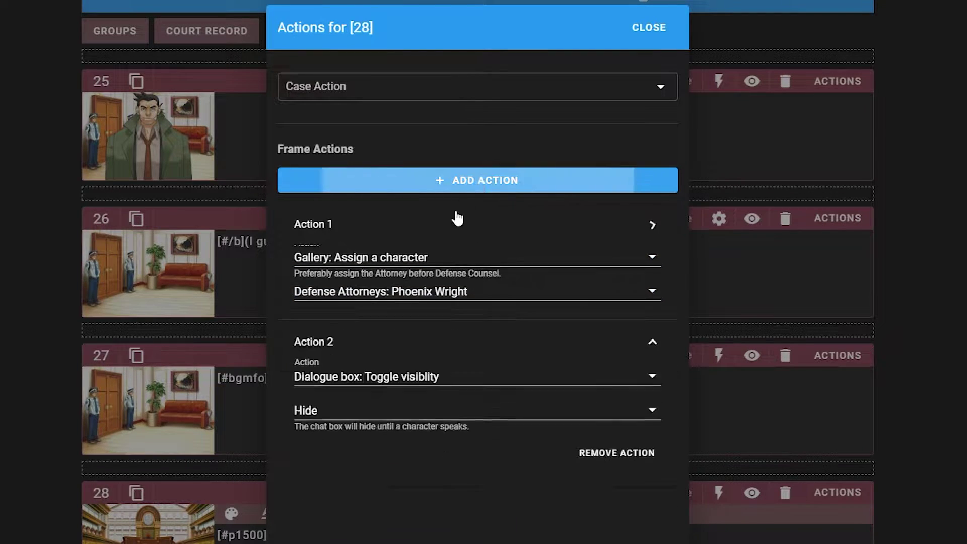
click(400, 296)
scroll(417, 387, down, 2)
scroll(403, 359, up, 2)
click(402, 340)
click(406, 328)
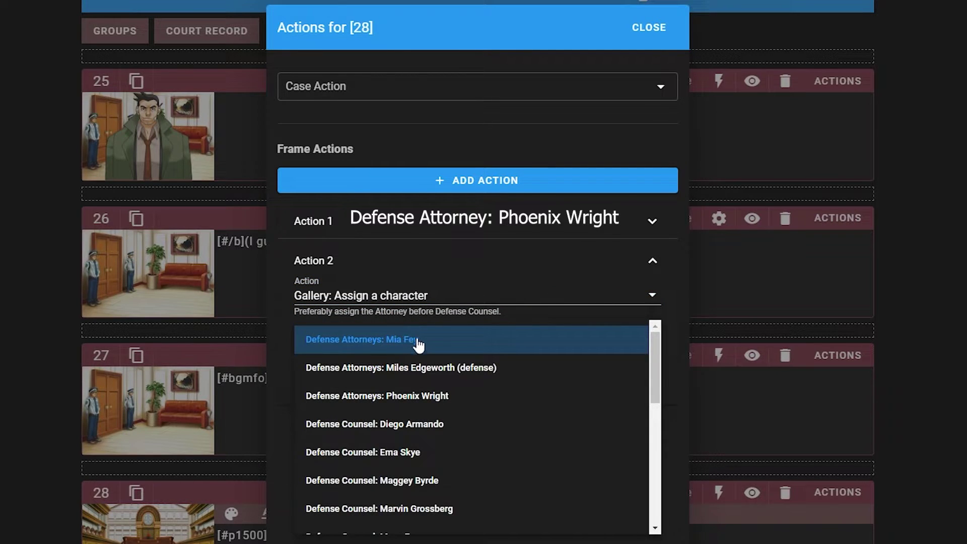
scroll(454, 413, down, 1)
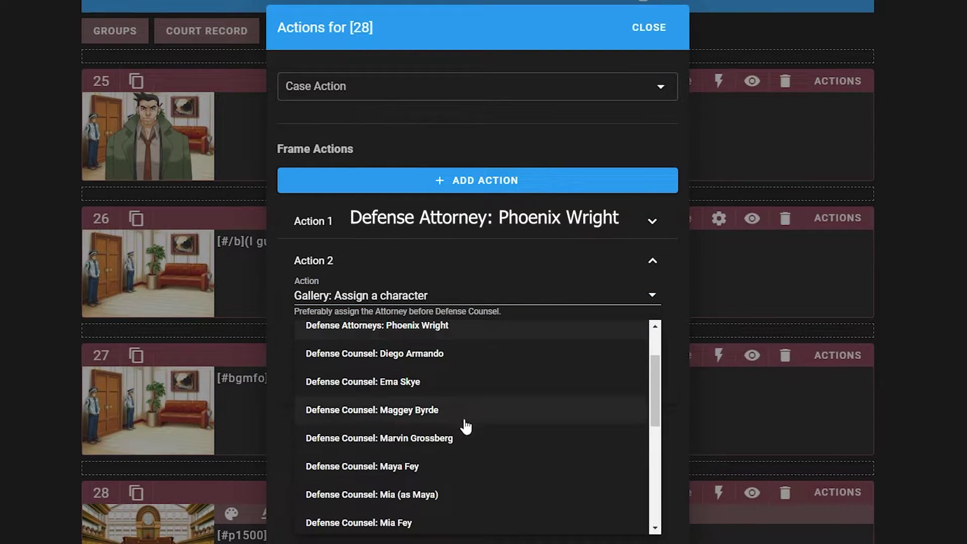
click(442, 473)
- Add a third gallery assignment action to frame 28 for Judge: The Judge
click(479, 191)
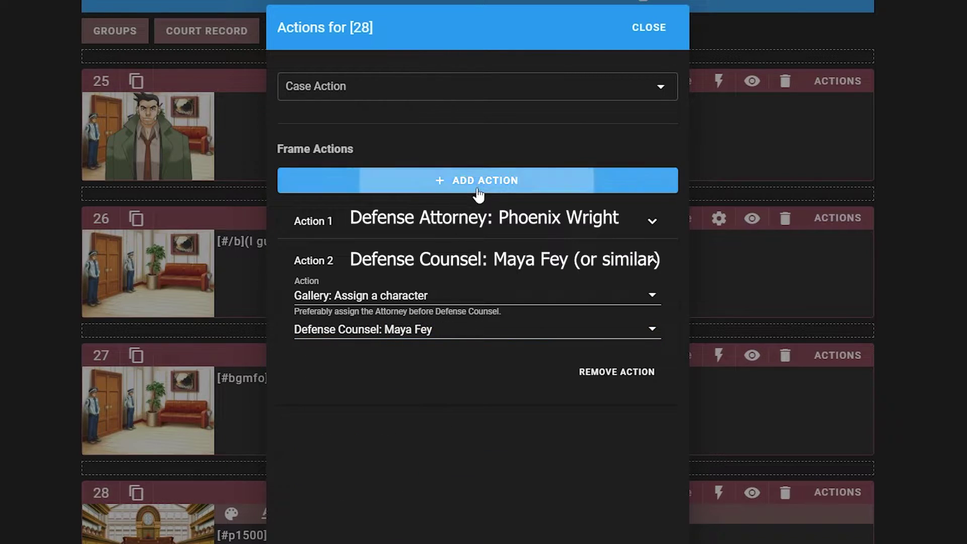
click(417, 330)
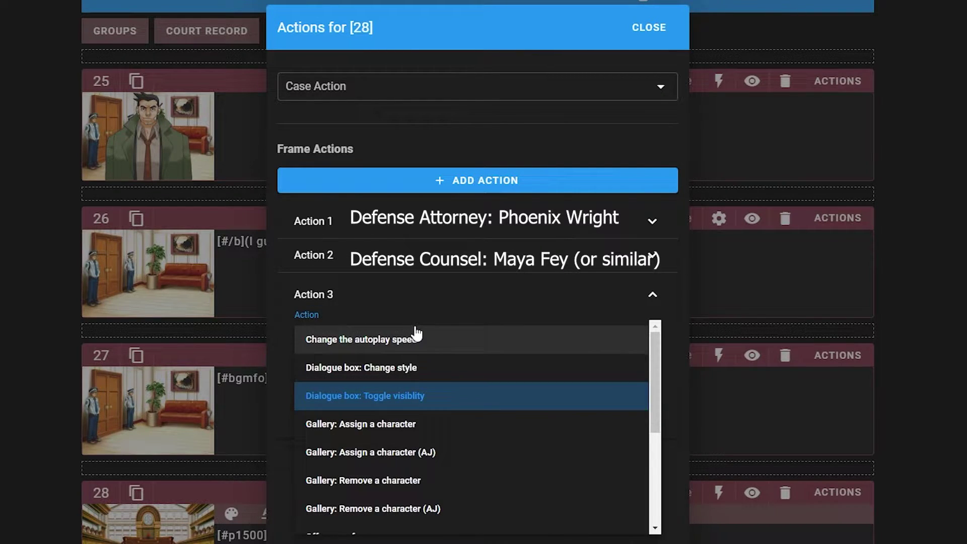
scroll(428, 353, down, 3)
scroll(418, 368, up, 2)
click(401, 374)
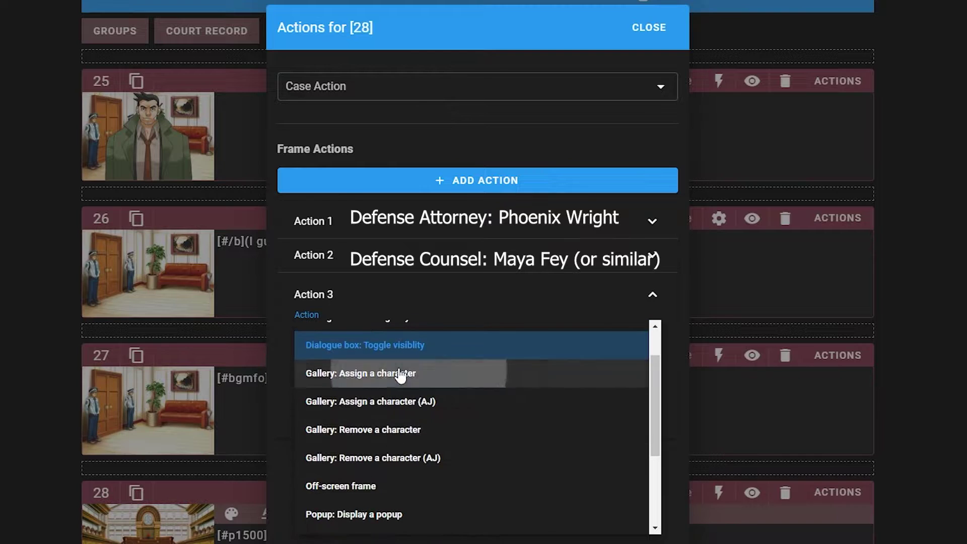
click(447, 363)
scroll(396, 434, down, 10)
scroll(397, 459, down, 2)
scroll(396, 473, up, 8)
scroll(450, 491, up, 2)
scroll(452, 524, down, 1)
click(452, 534)
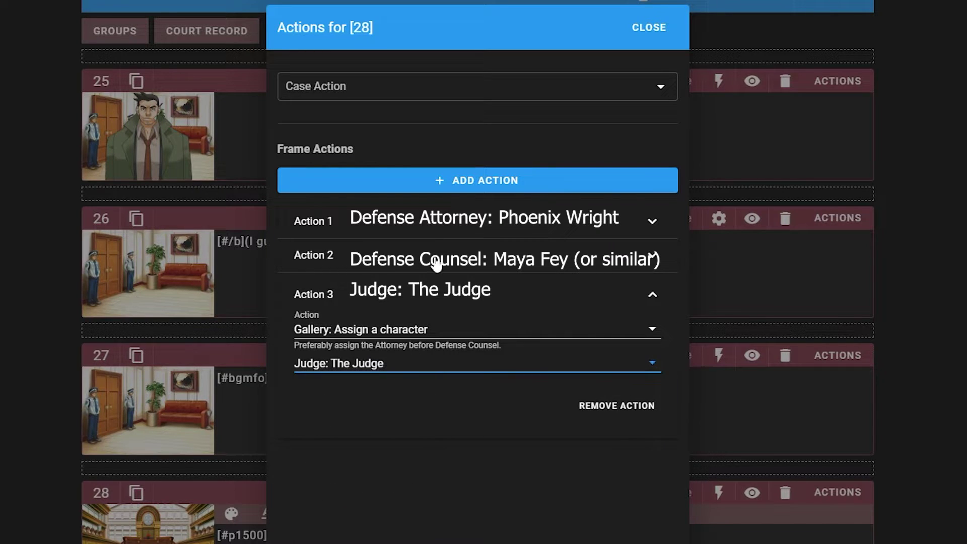
- Add a fourth gallery assignment action to frame 28 for Prosecutors: Godot and close the actions
click(428, 182)
click(380, 364)
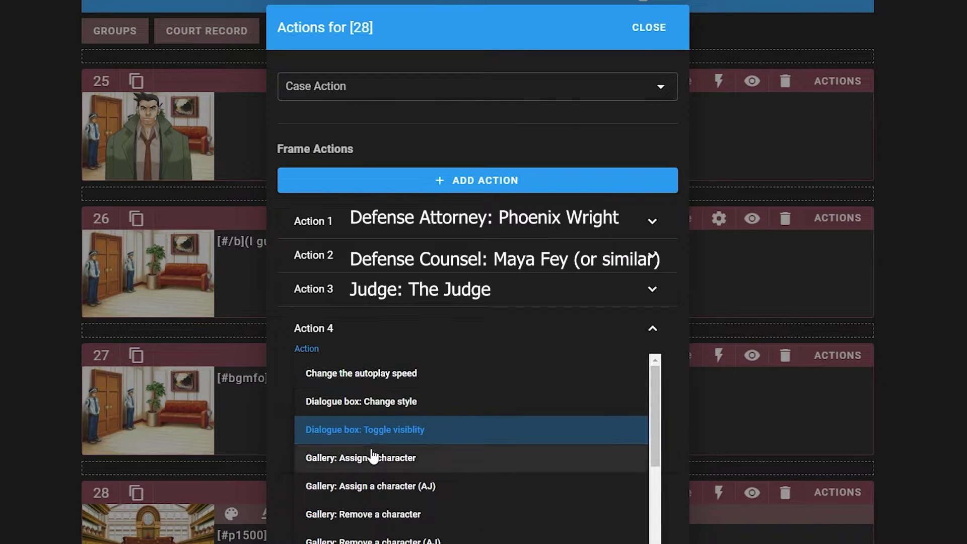
scroll(414, 488, down, 3)
scroll(432, 460, up, 2)
click(402, 398)
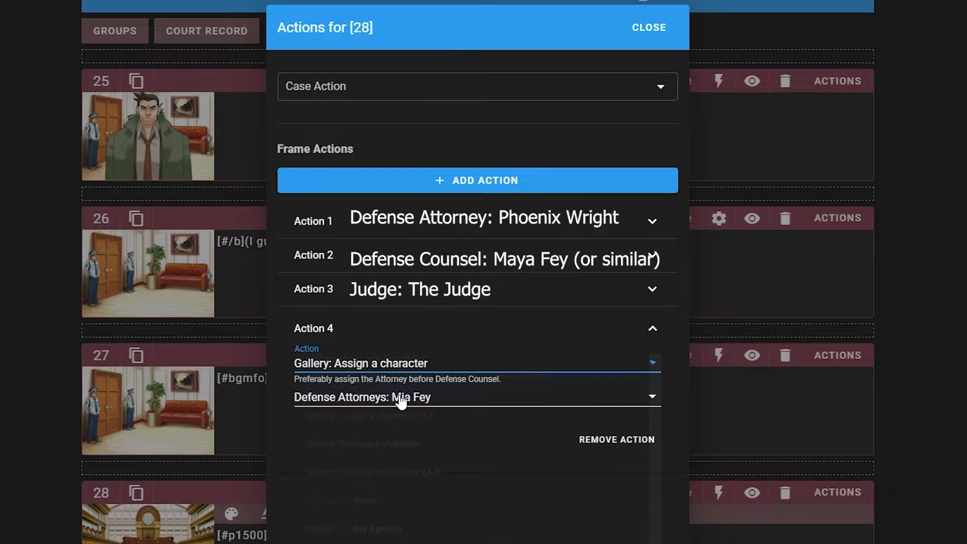
click(402, 398)
scroll(421, 461, down, 10)
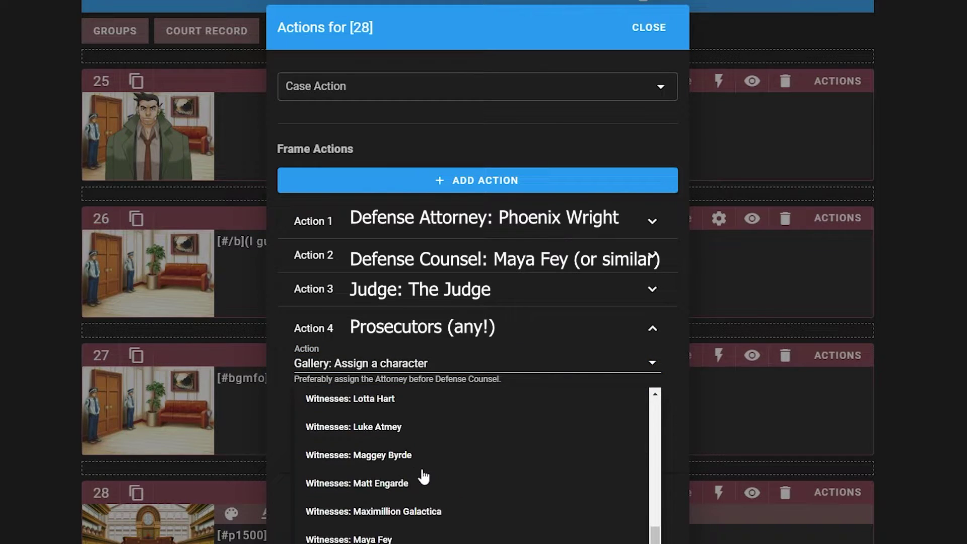
scroll(423, 478, up, 8)
click(406, 489)
click(438, 494)
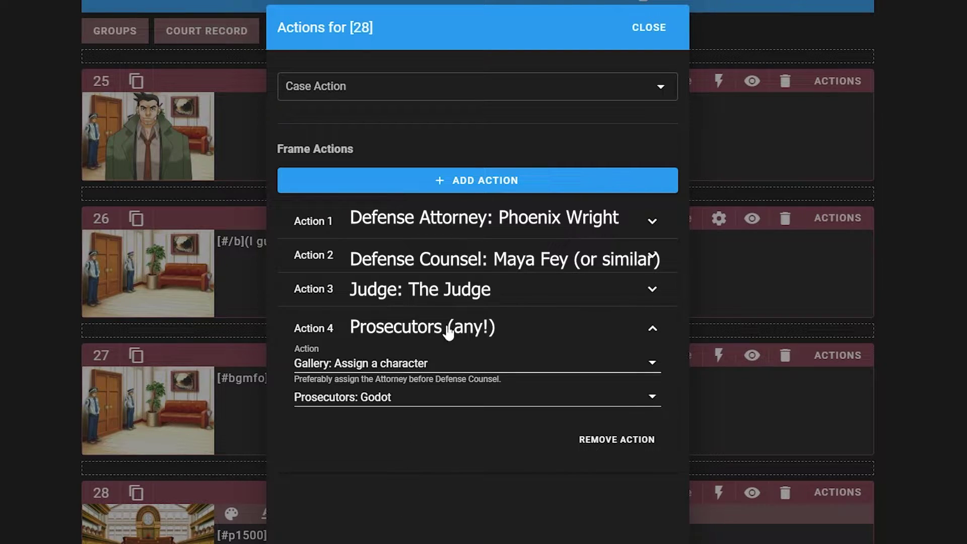
click(642, 29)
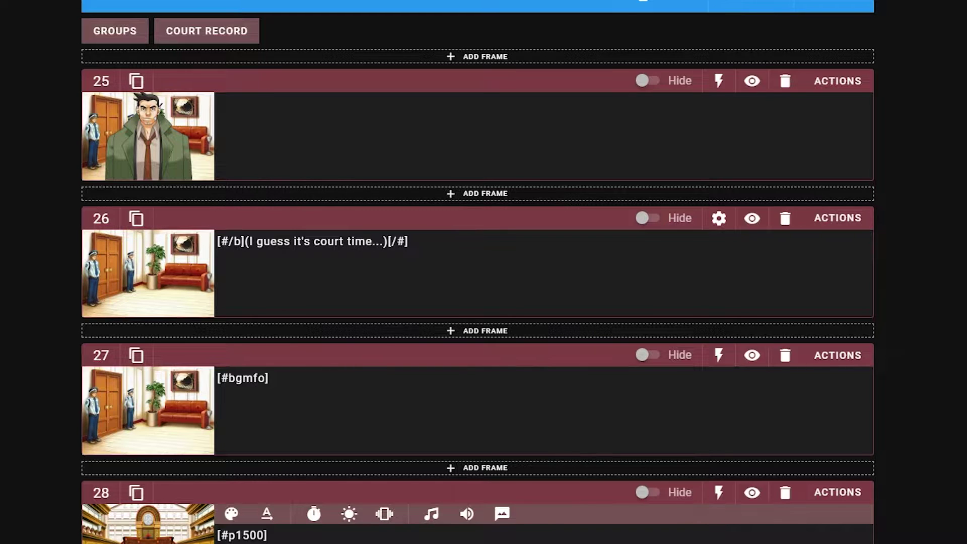
- Search the preset sounds for 'gallery' and insert the gallery sound tag [#bgs31] before the pause tag in frame 28
scroll(478, 272, down, 3)
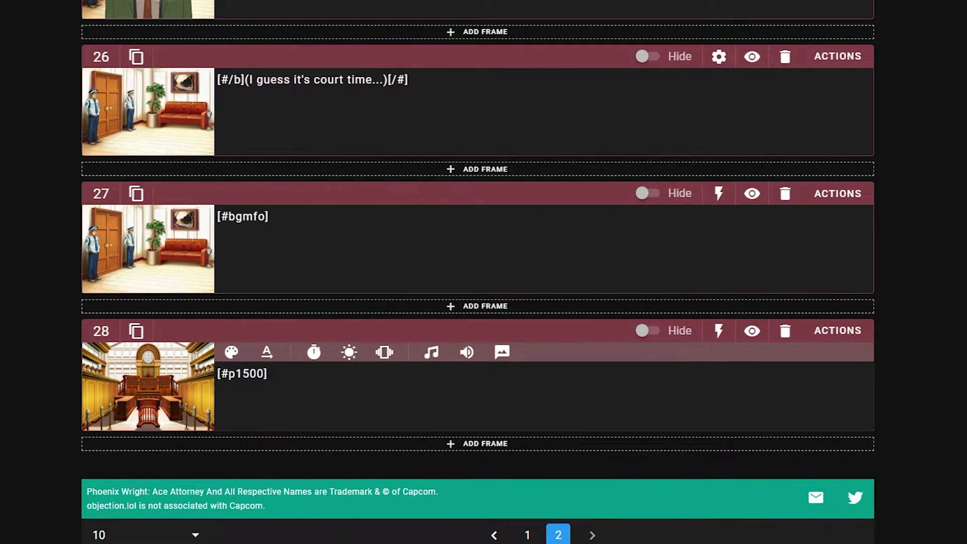
click(467, 352)
text(gallery)
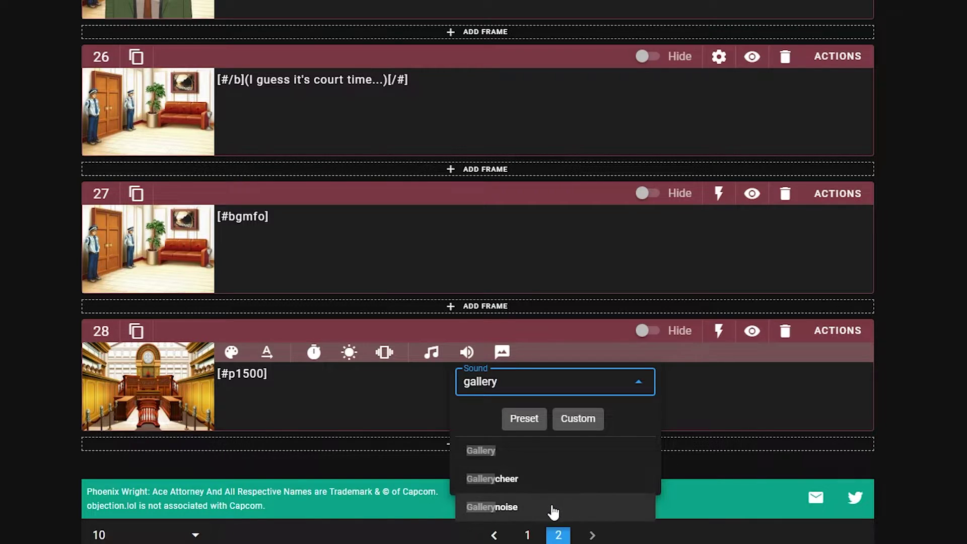
click(519, 461)
click(584, 420)
click(584, 420)
- Add frame 29 below frame 28 and set its character to The Judge in the Stand pose
click(504, 414)
scroll(412, 445, down, 3)
click(190, 481)
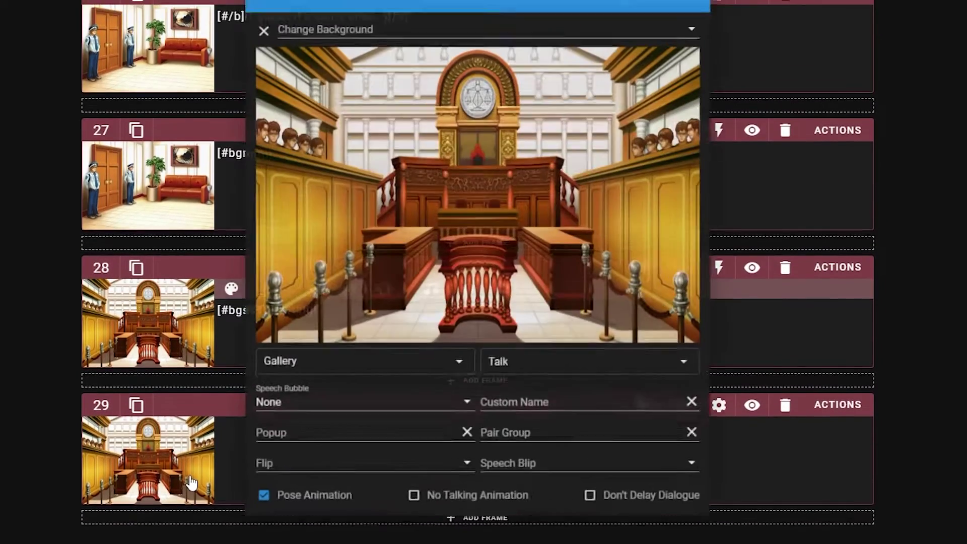
click(305, 378)
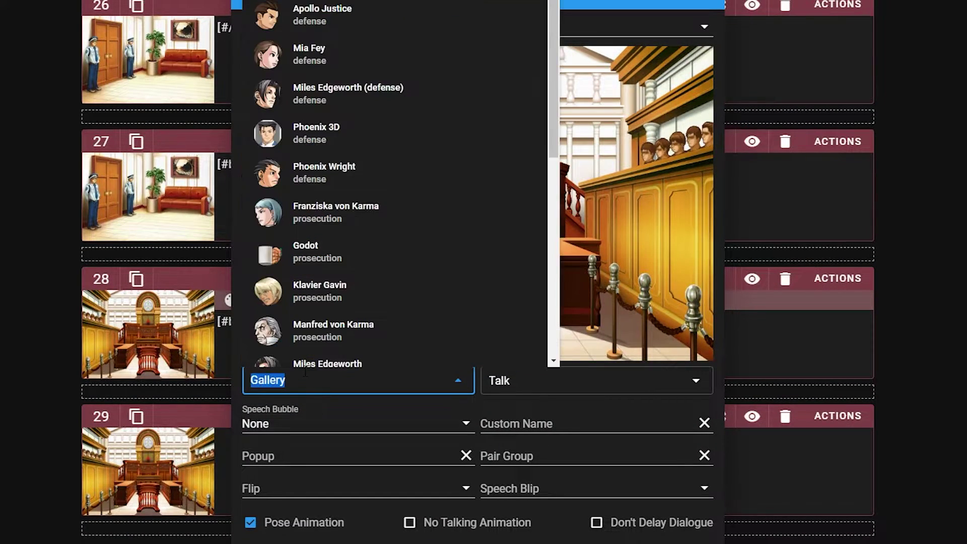
text(judge)
click(376, 290)
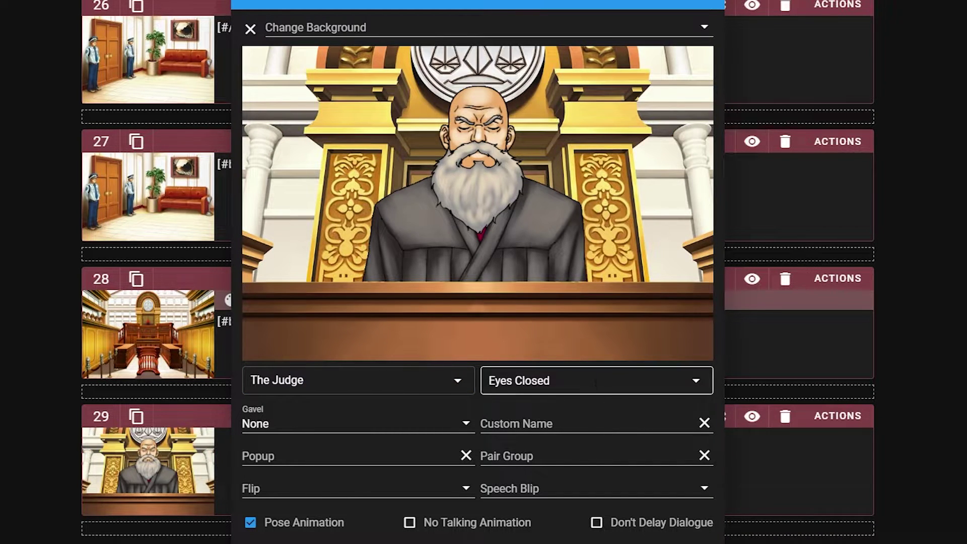
click(569, 381)
click(534, 497)
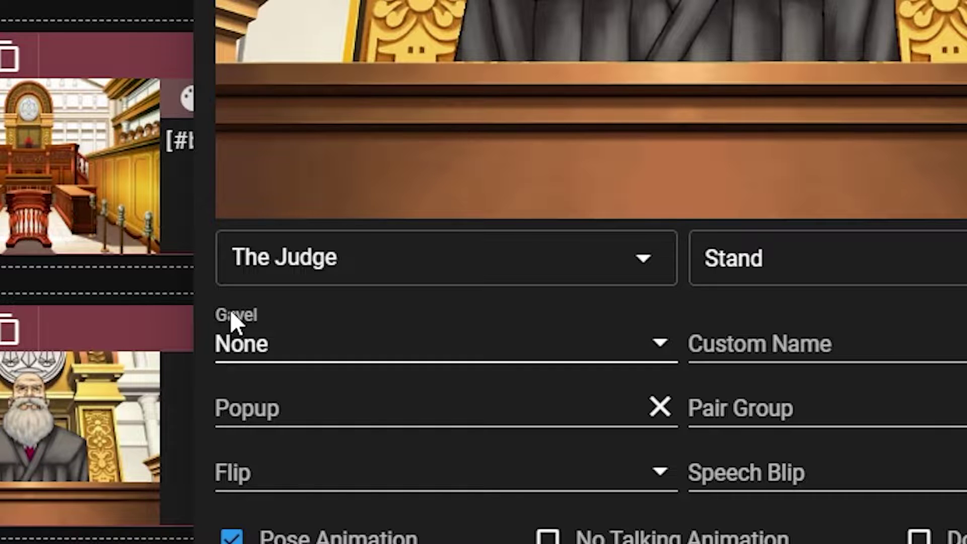
- Set the Judge's gavel to three hits in frame 29 and preview the frame
click(258, 352)
click(355, 422)
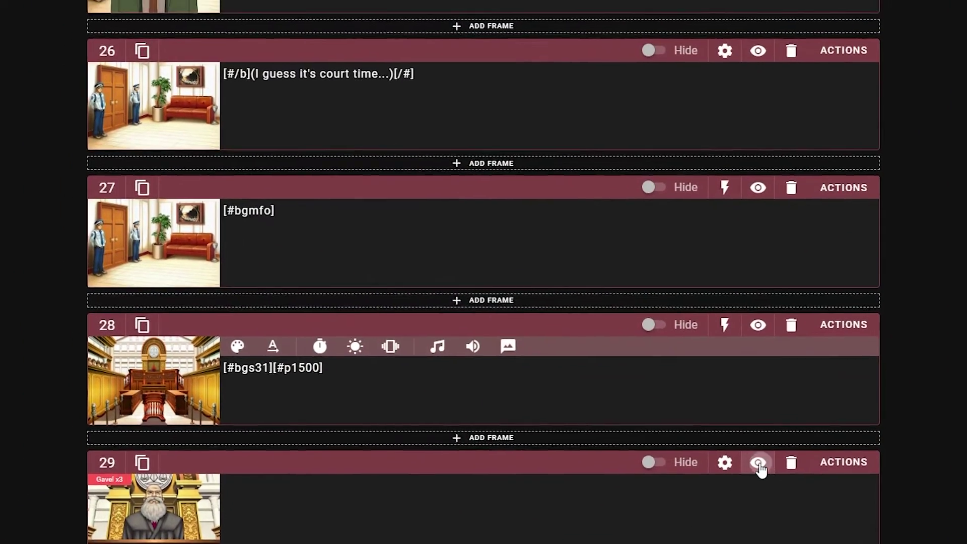
click(752, 404)
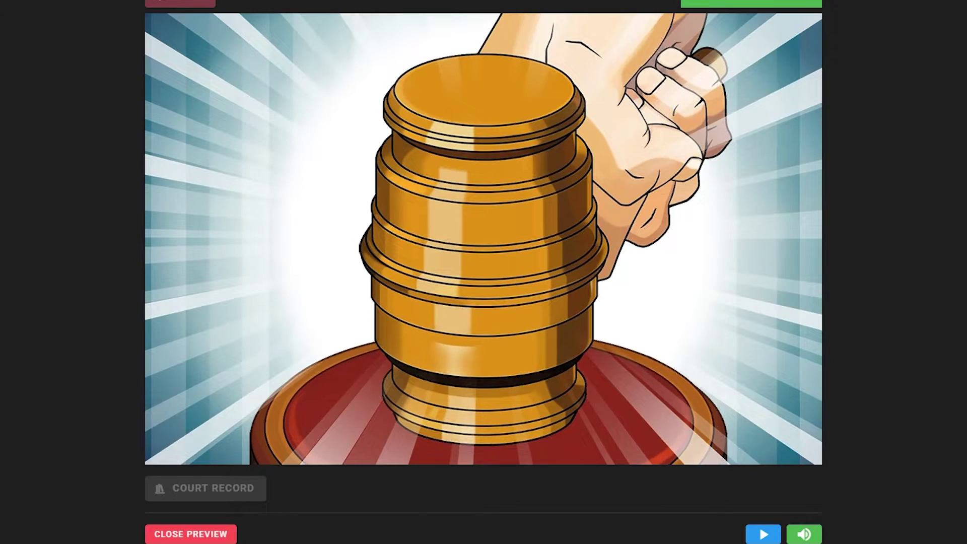
click(929, 262)
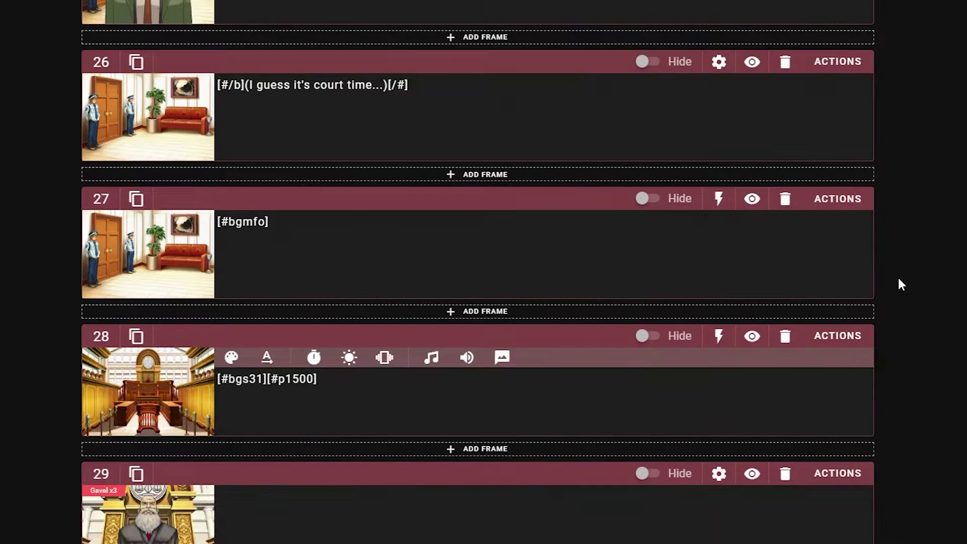
- Write the Judge's dialogue "Court is now in session for the trial of Maya Fey." in frame 29
click(518, 527)
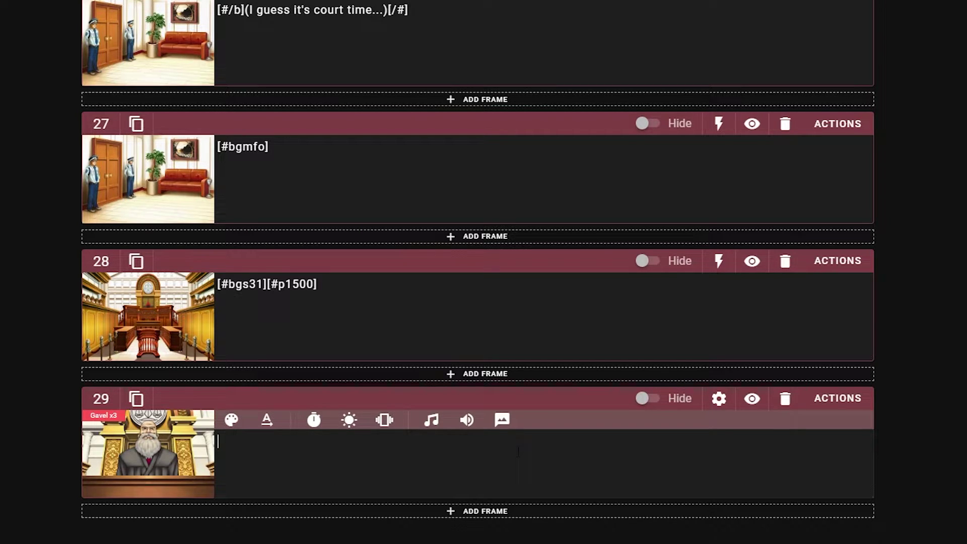
text(Court is now in session for th)
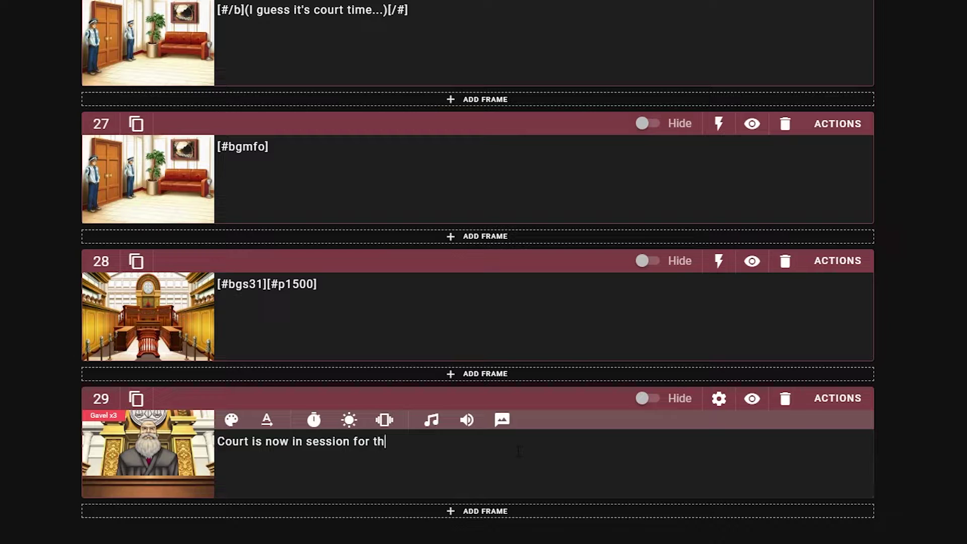
text(e trial of Maya Fey.)
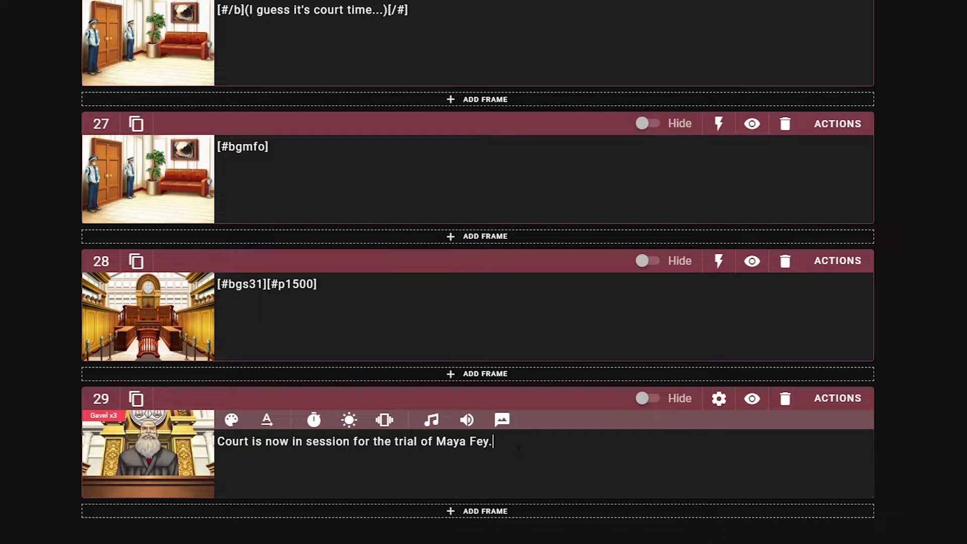
- Insert the stop sounds tag [#bgss] after the pause tag in frame 28
click(450, 314)
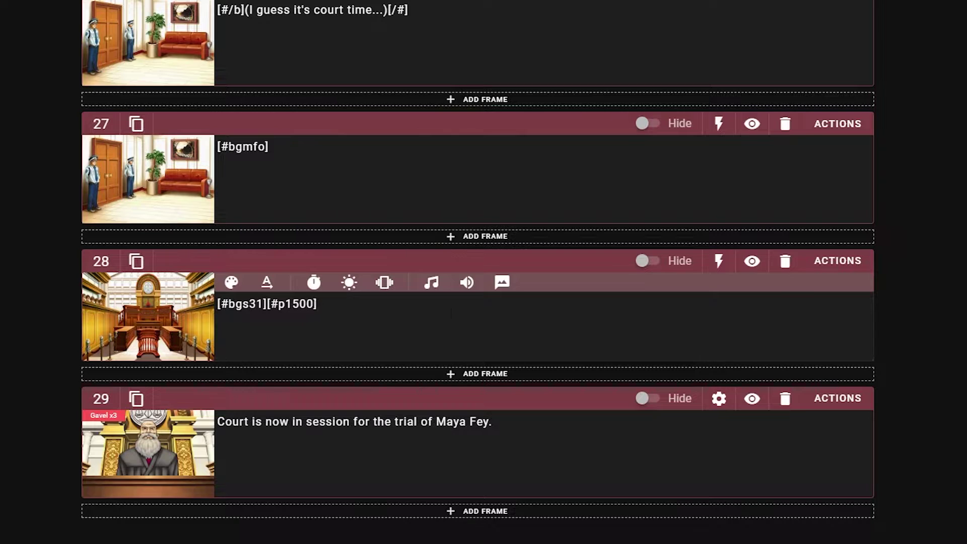
click(467, 284)
click(529, 413)
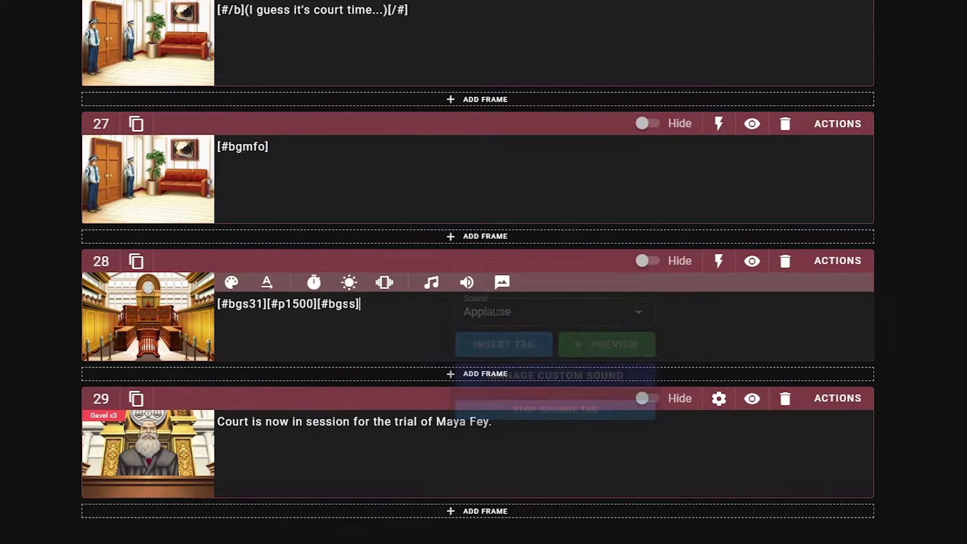
drag(251, 305, 359, 305)
click(301, 305)
double_click(301, 305)
click(360, 305)
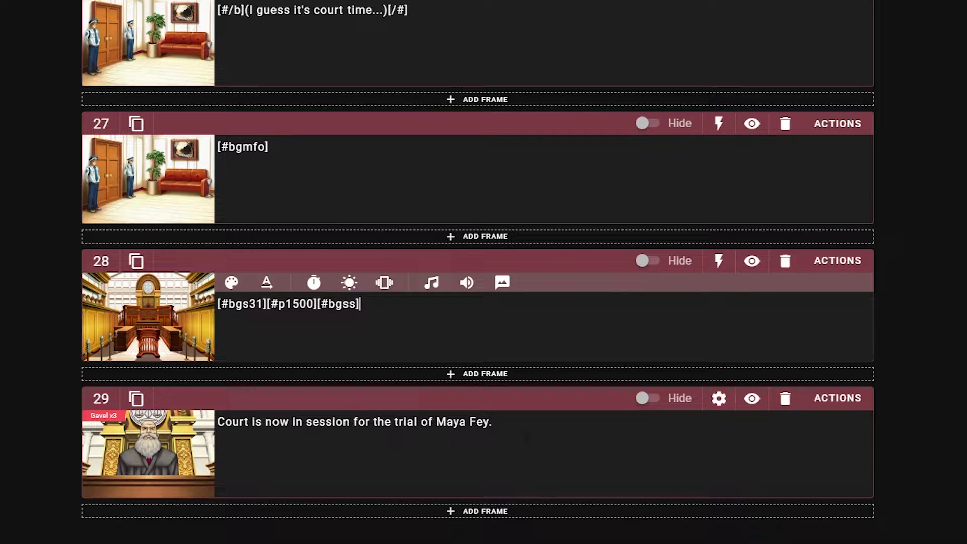
- Find the preset music Trial2001, preview it, and insert its tag [#bgm2] before the dialogue in frame 29
click(418, 440)
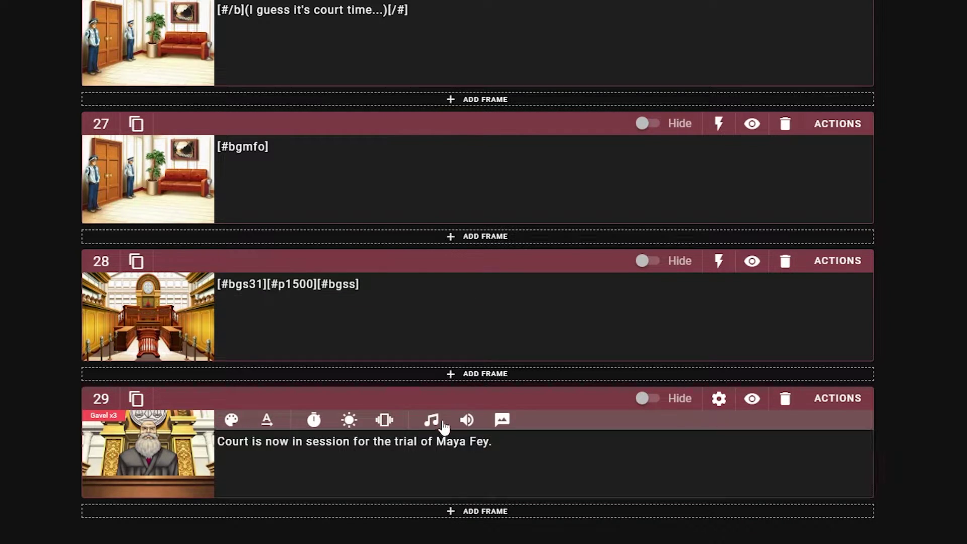
click(432, 421)
click(499, 445)
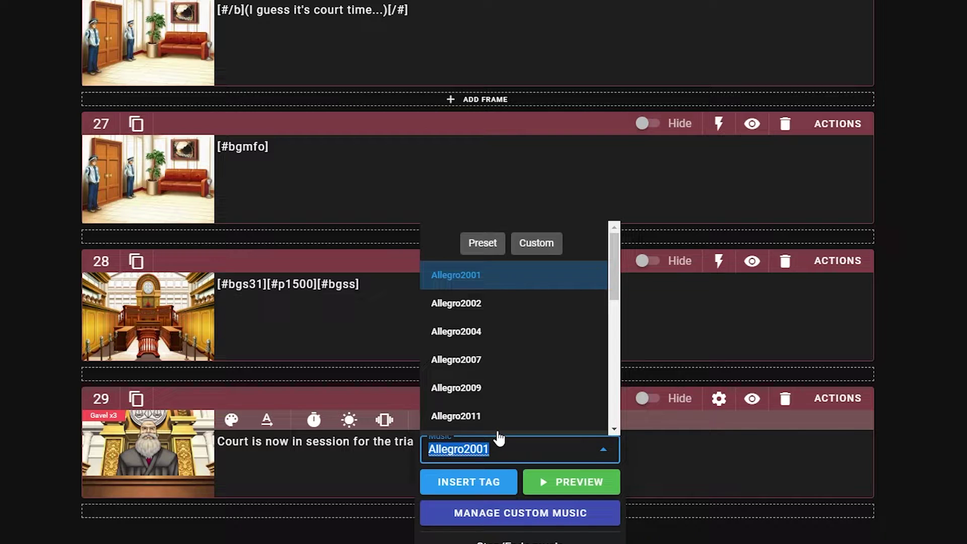
text(trial)
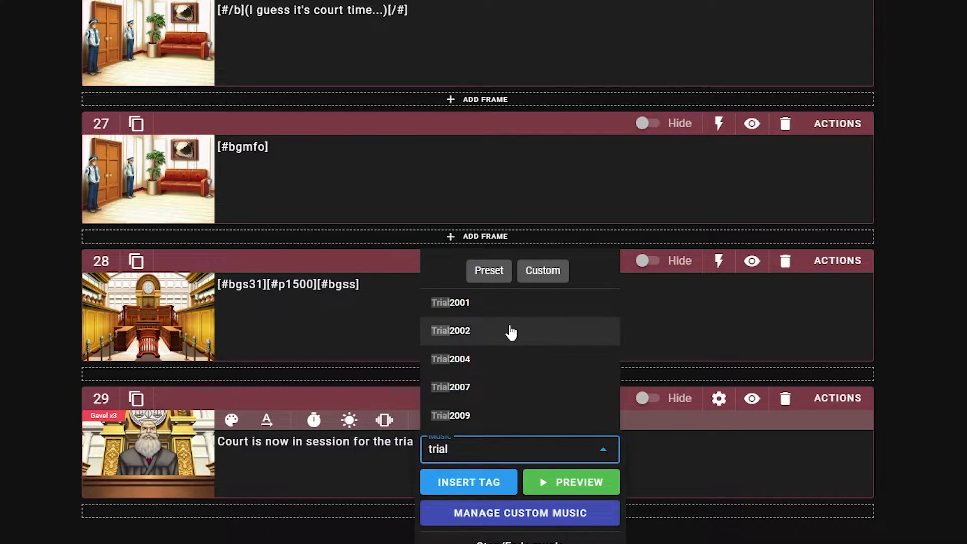
click(503, 307)
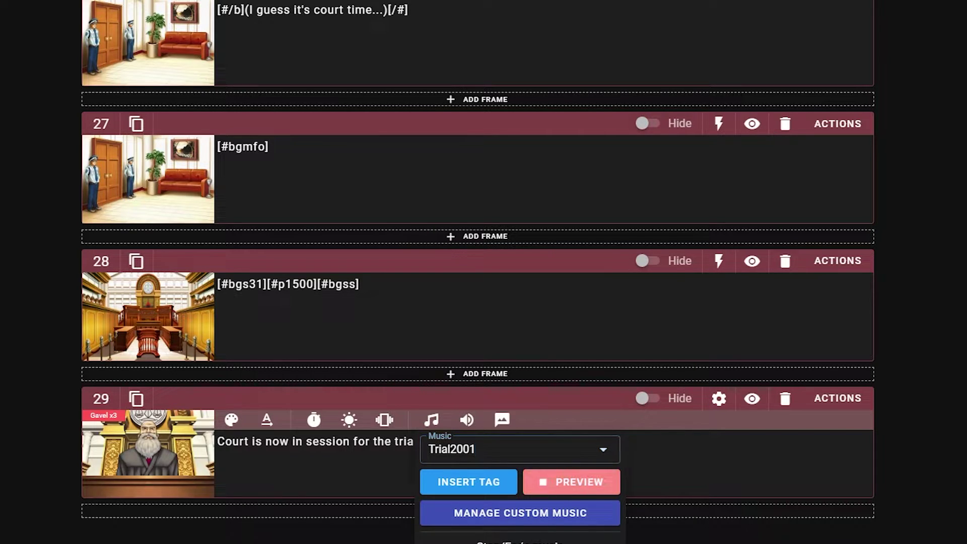
click(587, 484)
click(589, 486)
click(571, 488)
click(579, 483)
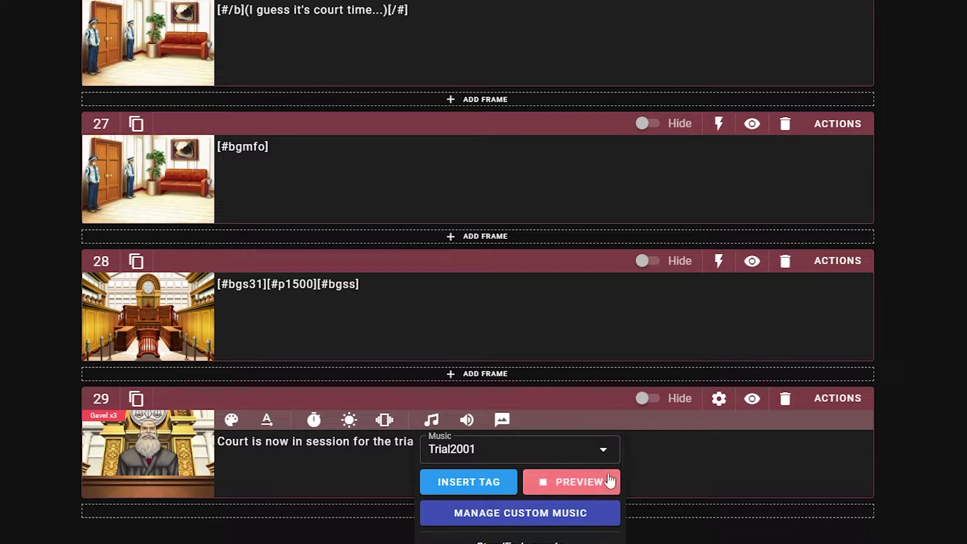
click(579, 484)
click(562, 489)
click(561, 494)
click(486, 494)
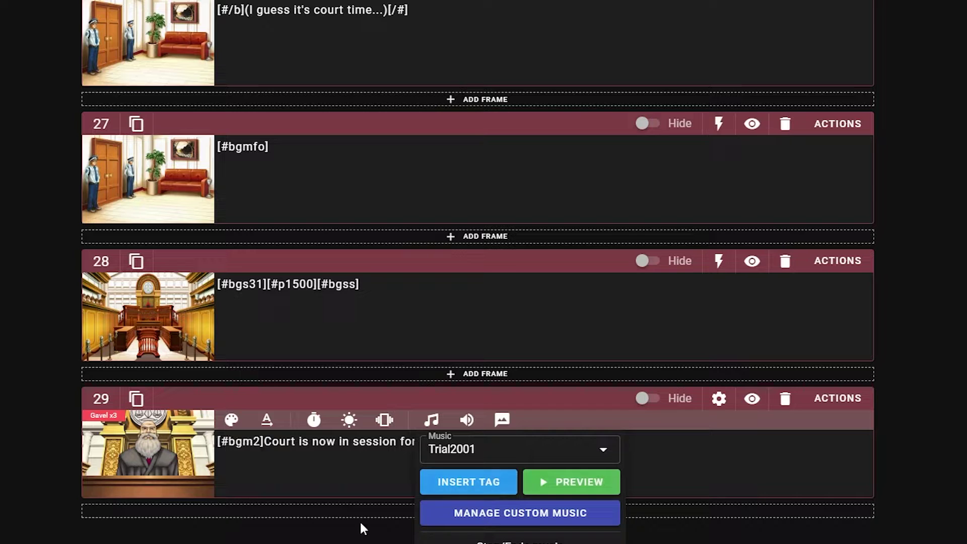
click(375, 535)
- Add frame 30 below frame 29 and set its character to the defense version of Phoenix Wright in the Stand pose
click(207, 511)
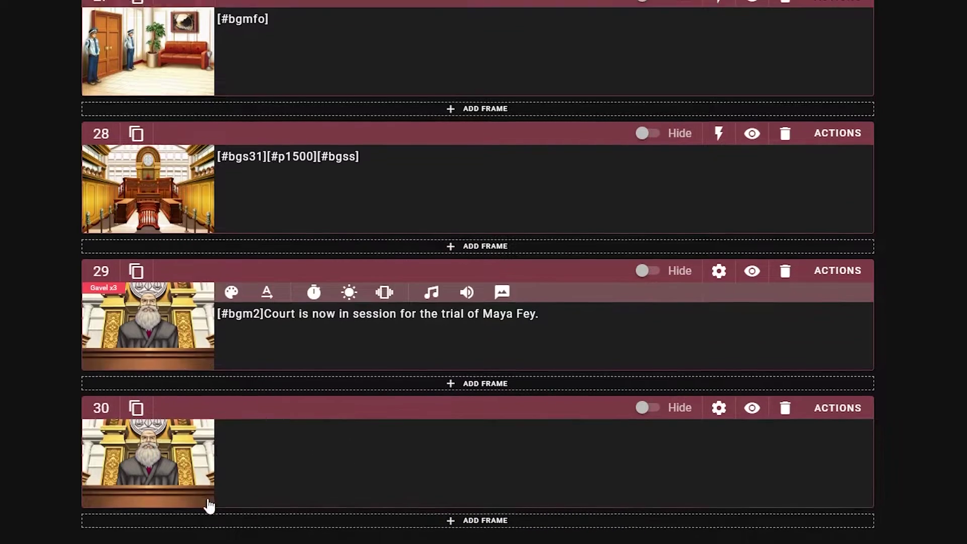
click(207, 512)
scroll(325, 454, up, 3)
click(325, 492)
text(phoenix)
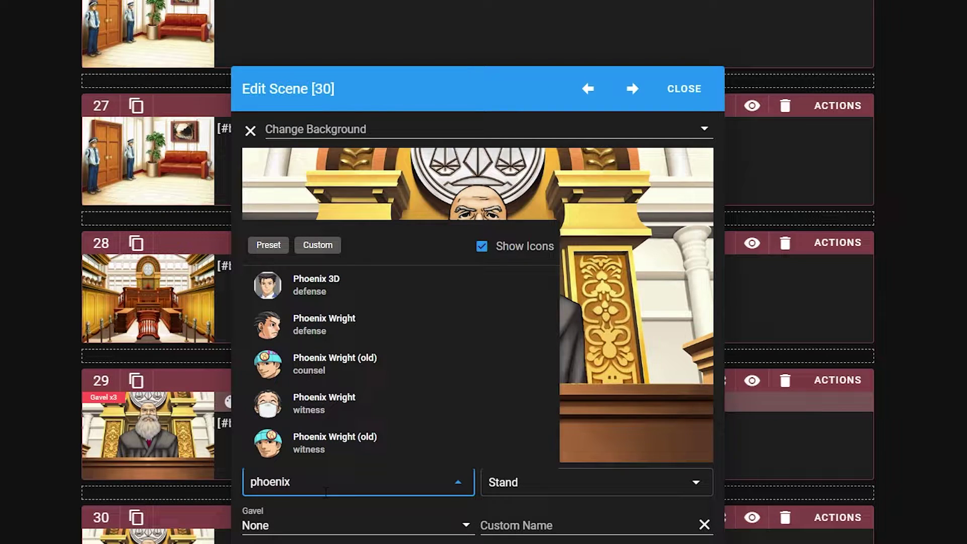
click(345, 337)
click(583, 484)
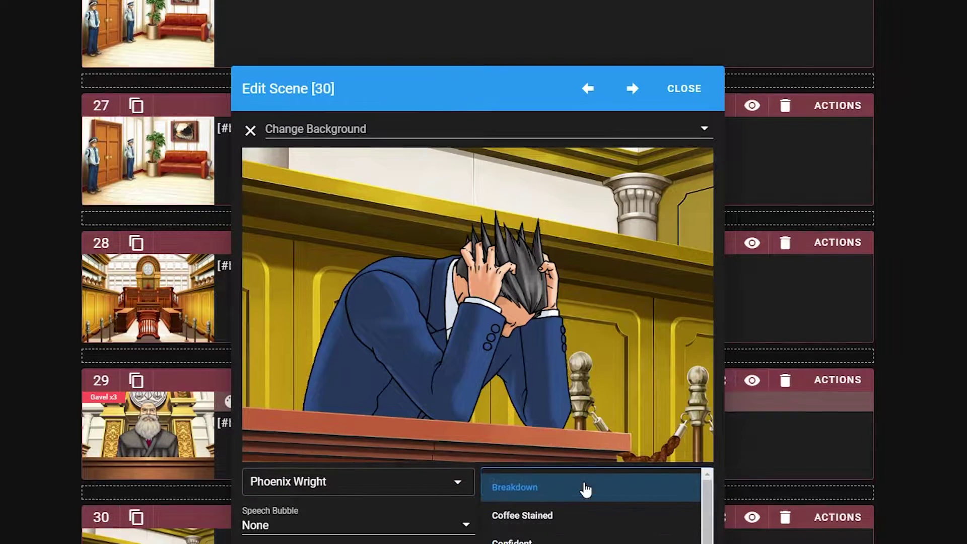
scroll(583, 491, down, 2)
scroll(538, 509, down, 5)
click(534, 488)
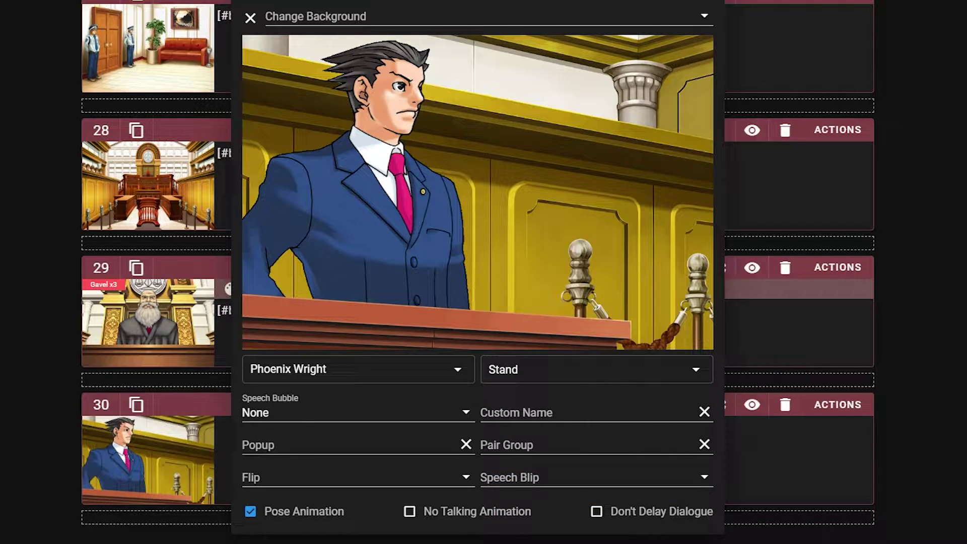
key(Escape)
- Add frame 31 below frame 30 with Godot in the Confident pose and turn off its pose animation
click(432, 524)
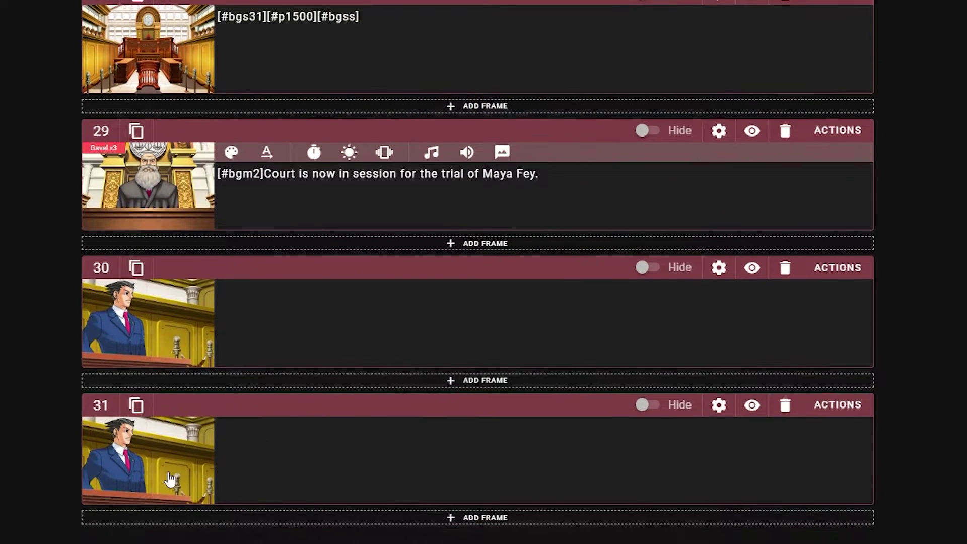
click(173, 479)
click(375, 370)
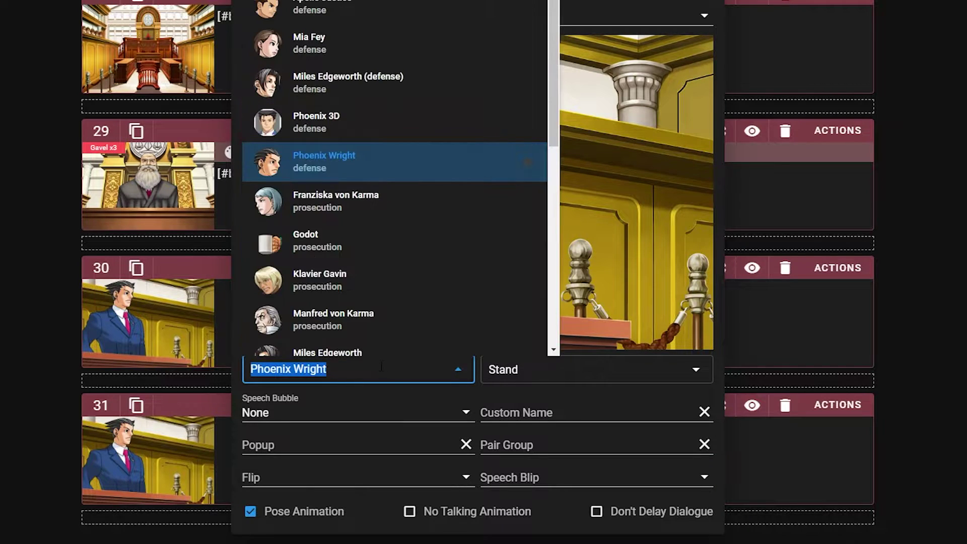
text(godot)
click(356, 302)
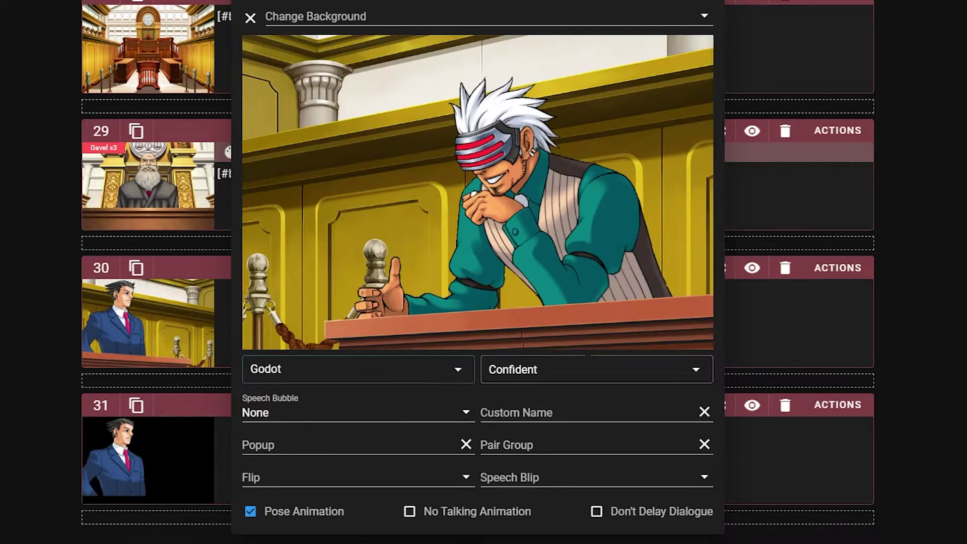
click(579, 370)
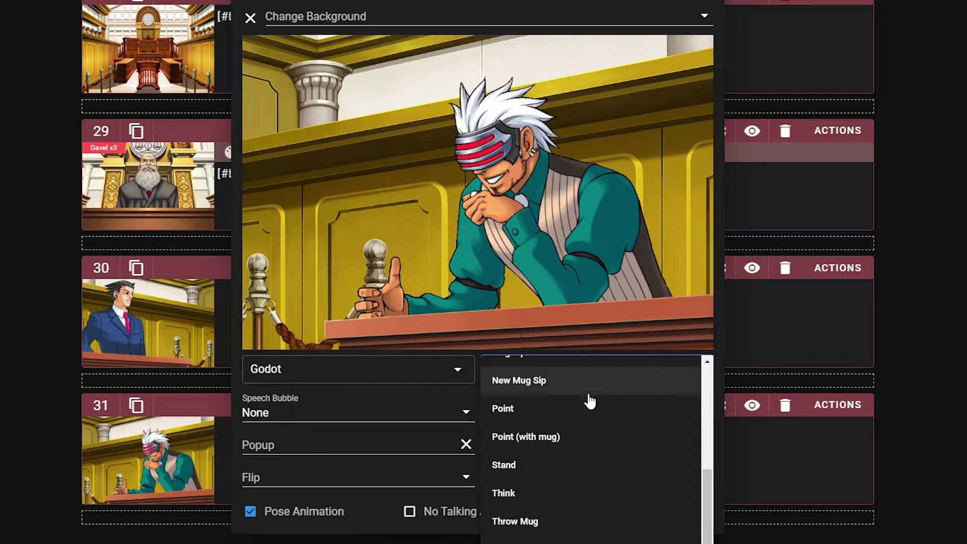
scroll(559, 413, up, 3)
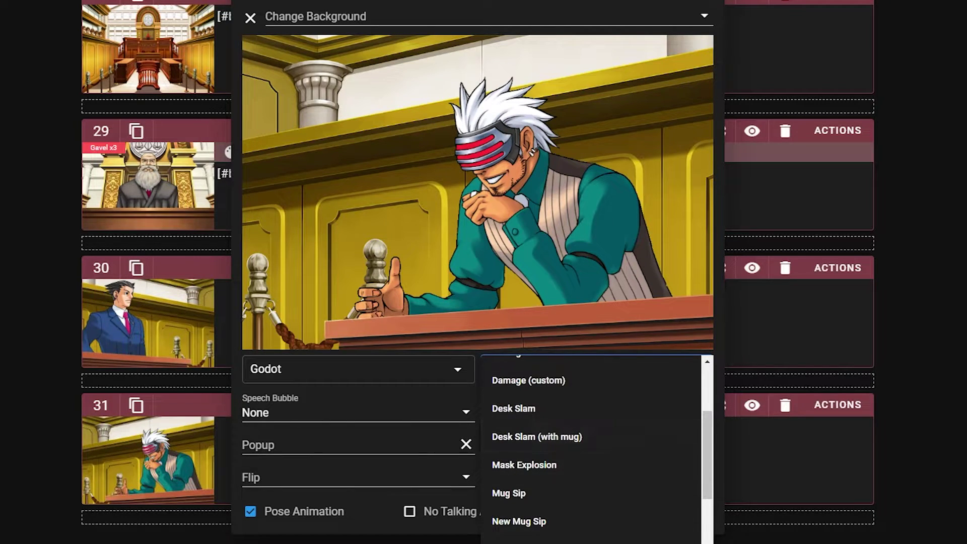
scroll(589, 453, up, 3)
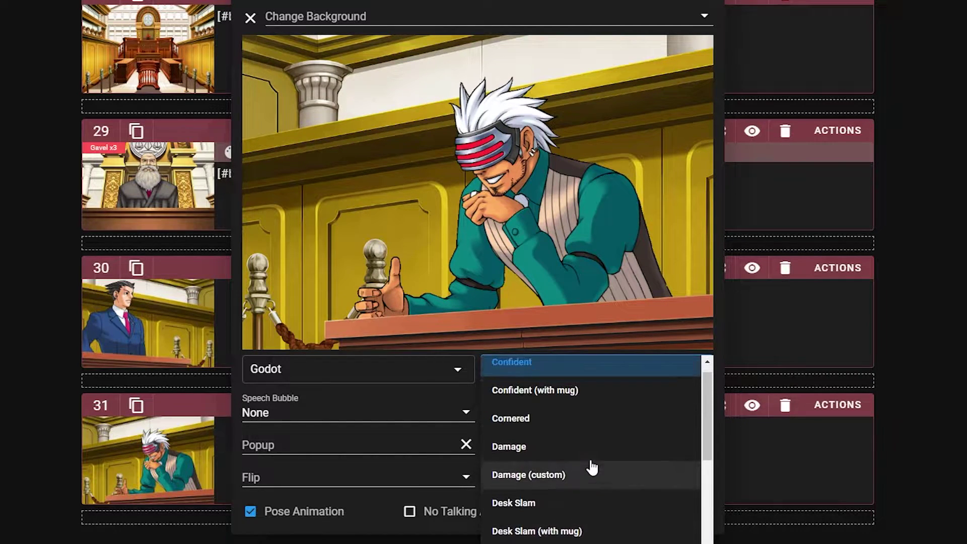
click(497, 244)
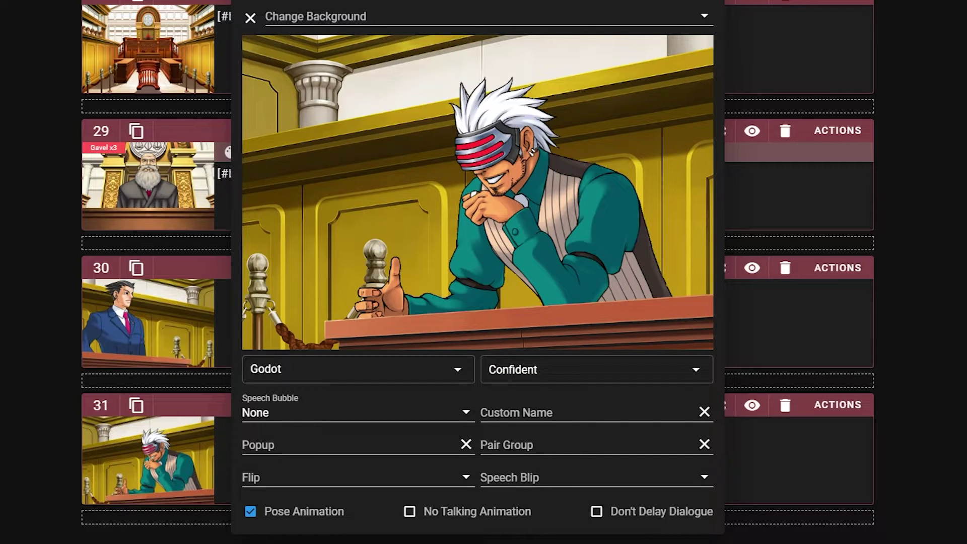
click(311, 515)
key(Escape)
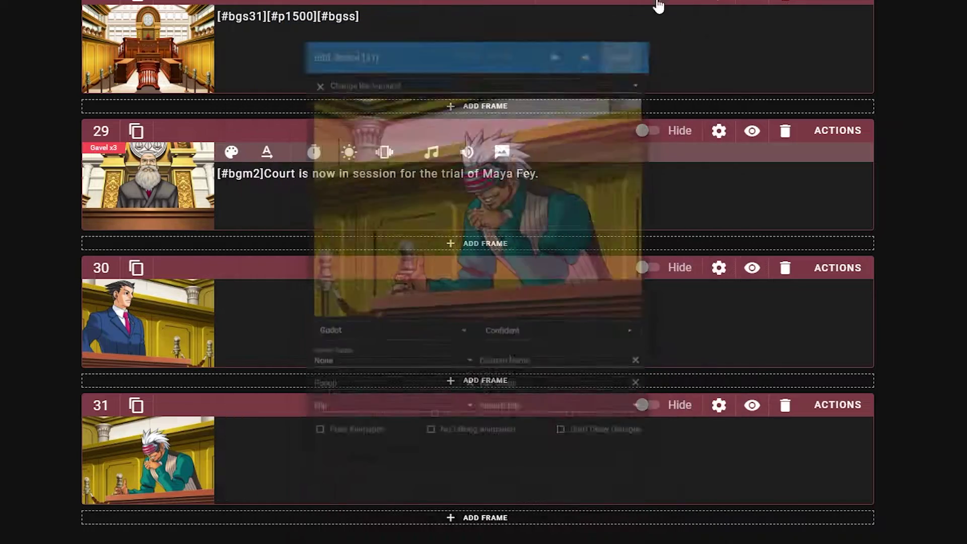
- Write "The defense is ready, Your Honor." in frame 30 and "The prosecution is ready to drink coffee, Your Honor." in frame 31
click(557, 315)
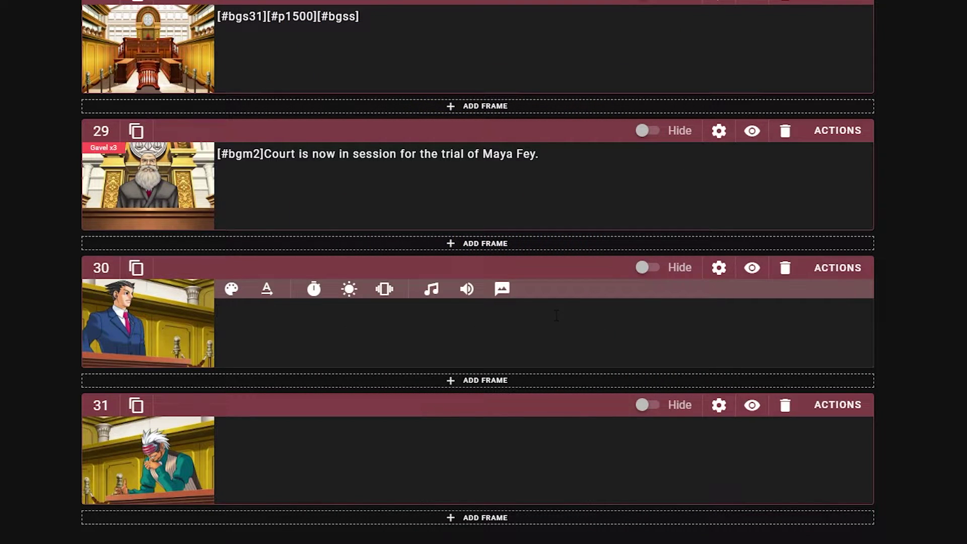
text(The defense is ready, Your Honor.)
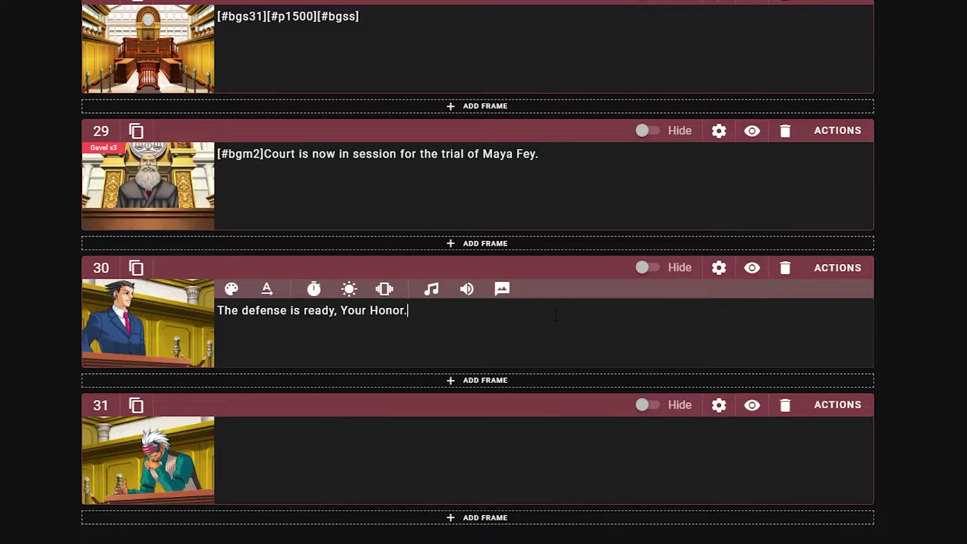
click(373, 467)
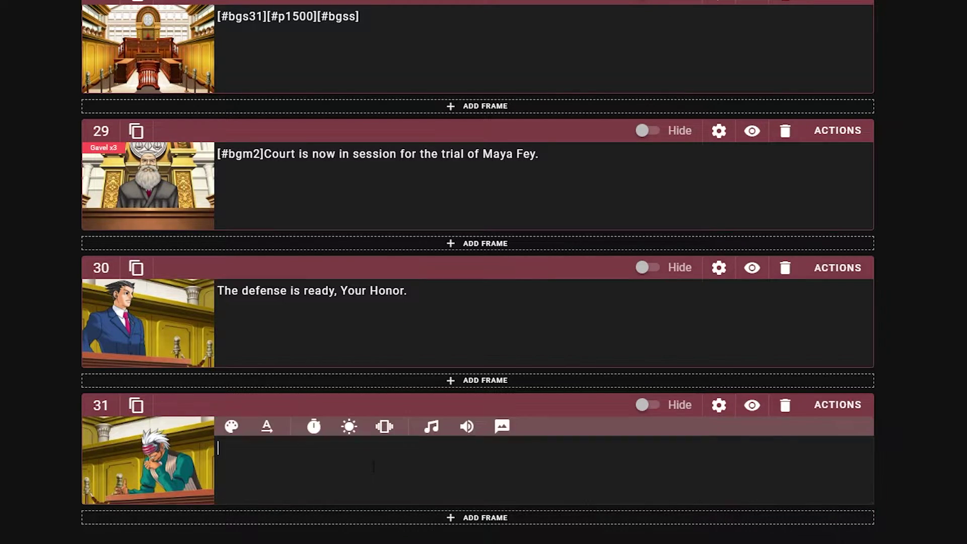
text(The prosecution is ready to drink cof)
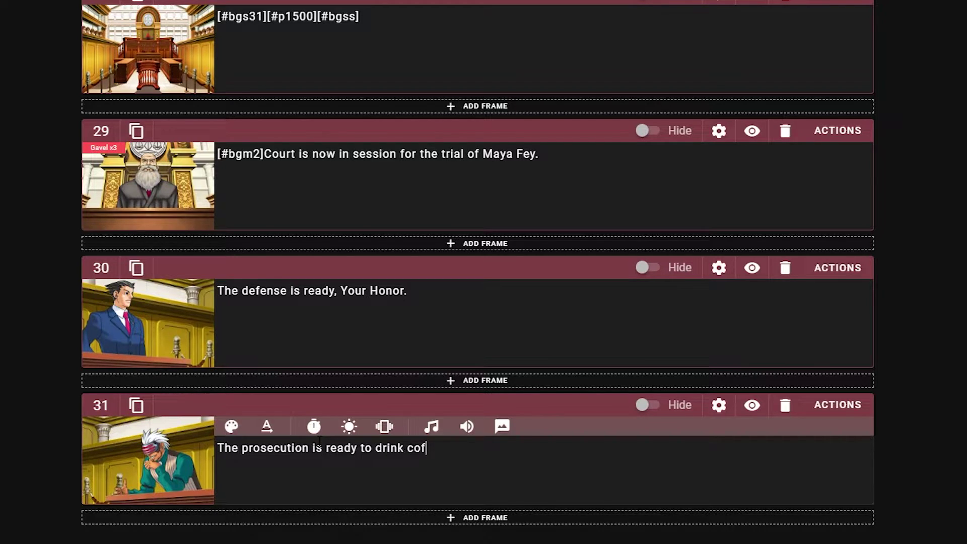
text(oin)
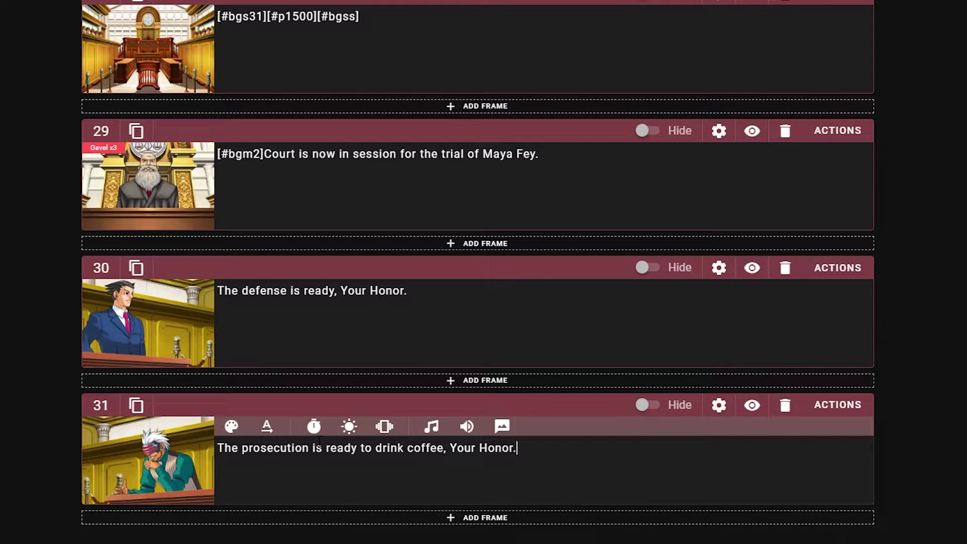
- Change Godot's pose in frame 31 to Confident (with mug) and turn off the pose animation
click(147, 460)
click(594, 370)
click(559, 401)
click(330, 514)
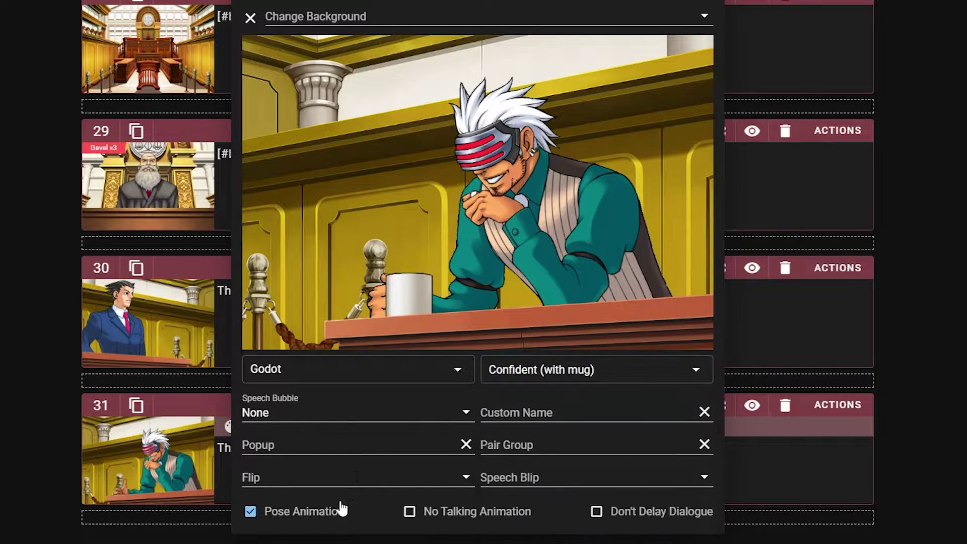
click(731, 186)
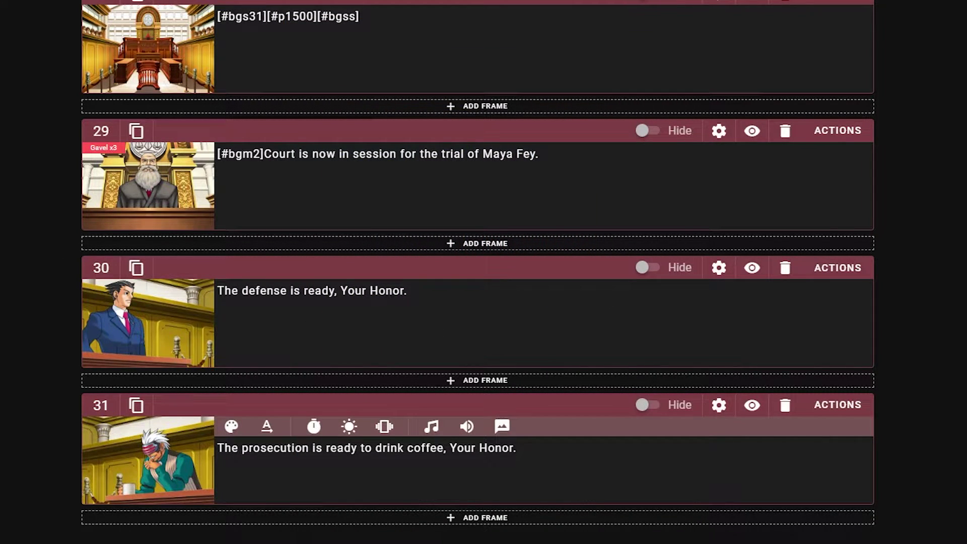
- Preview the scene from frame 30 and advance to Godot's line to check the dialogue display
click(753, 272)
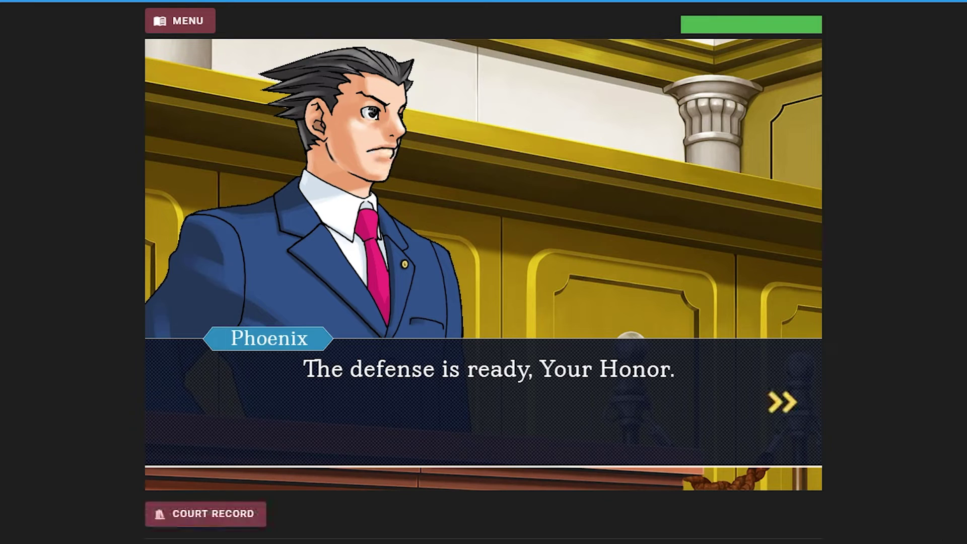
click(780, 404)
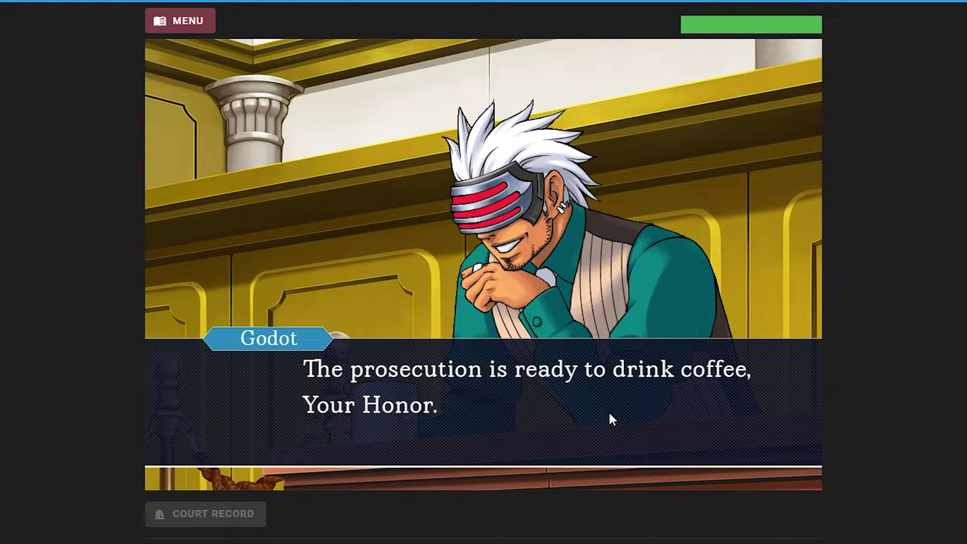
drag(237, 339, 565, 429)
click(672, 438)
key(Escape)
- Check the dialogue style setting in the case-wide options
scroll(5, 215, up, 10)
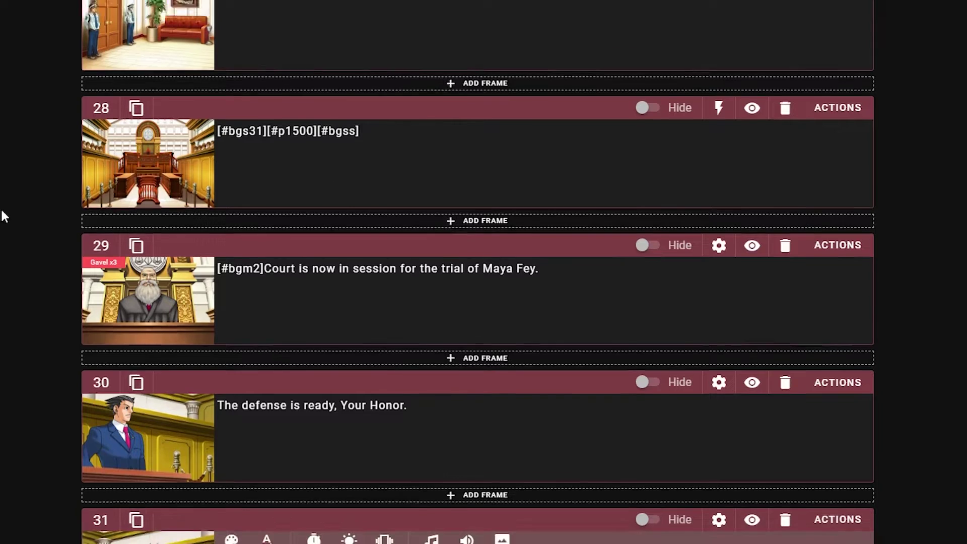
click(119, 25)
click(140, 146)
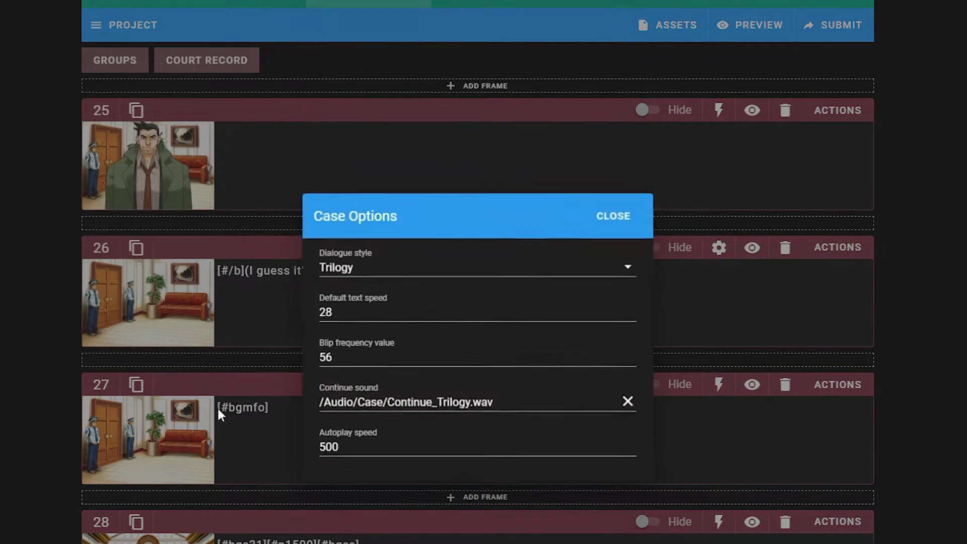
click(323, 256)
click(432, 277)
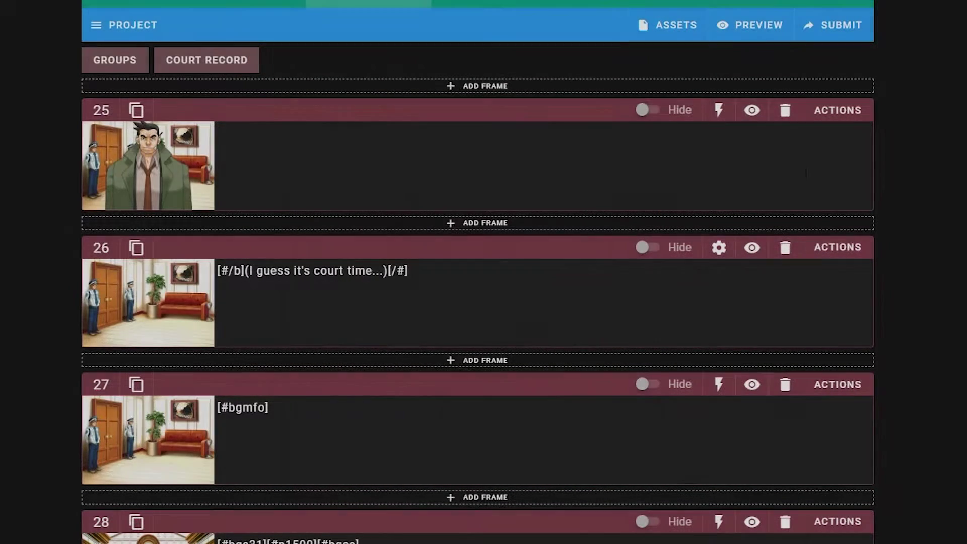
- Preview the courtroom scene again from frame 30 and advance past Phoenix's line
scroll(477, 272, down, 5)
scroll(561, 503, down, 2)
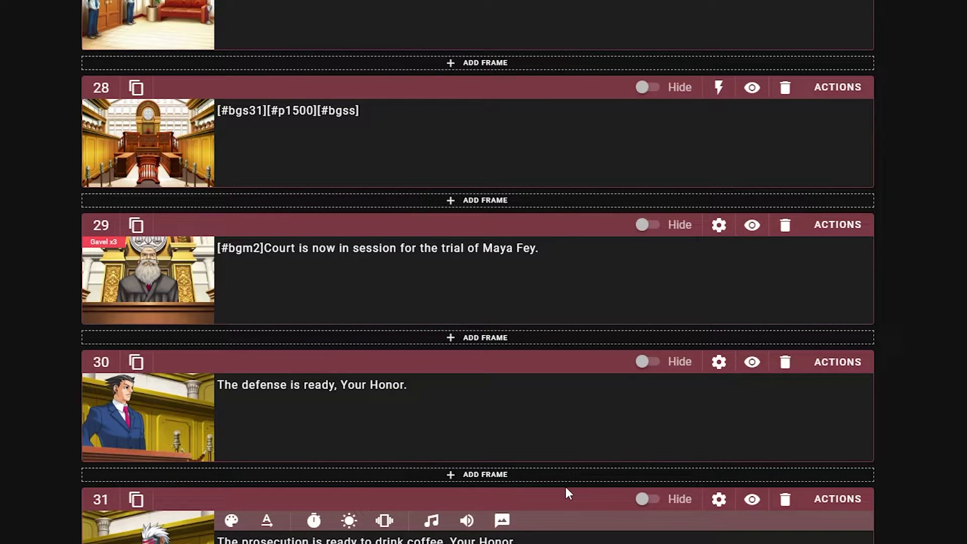
click(752, 362)
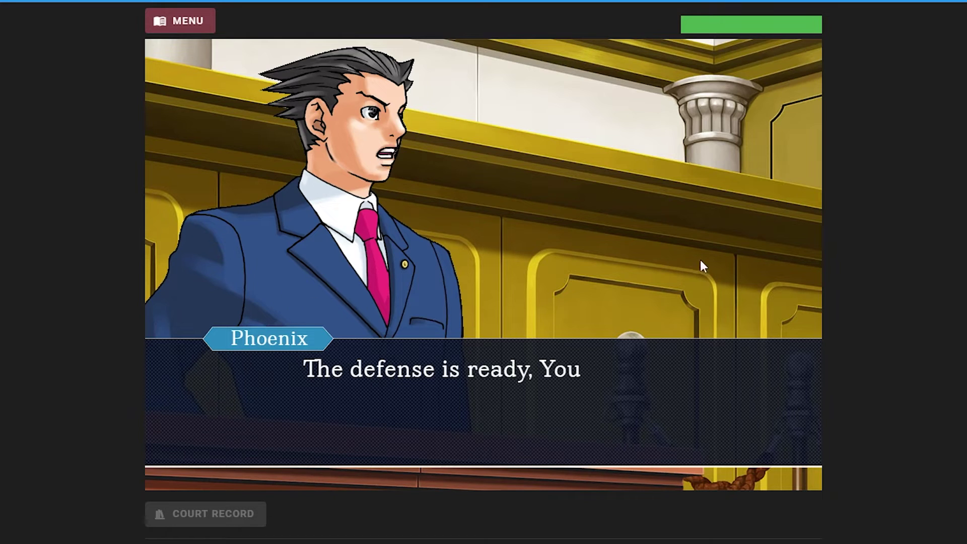
click(781, 320)
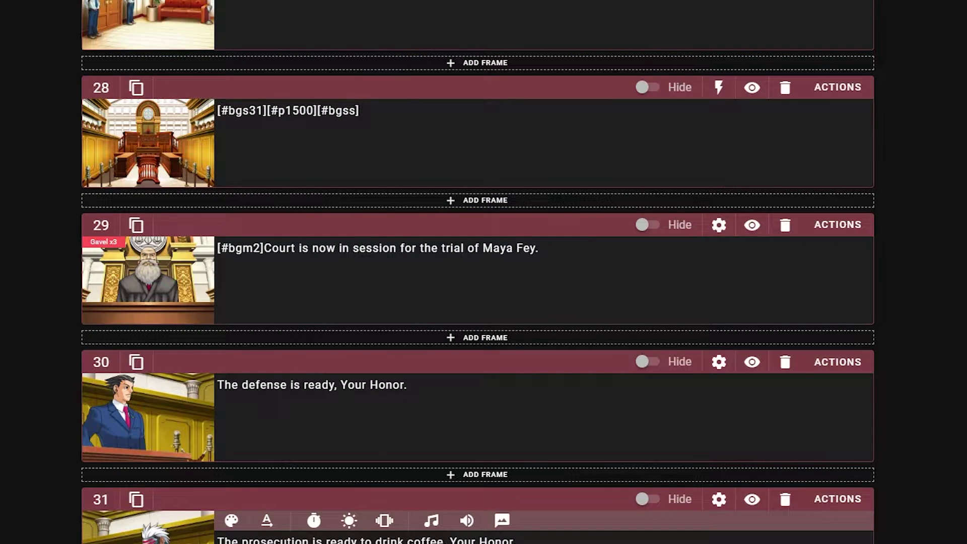
- Set frame 30's background to the wide [PW] Courtroom, aligned to its left end at position 0
click(161, 415)
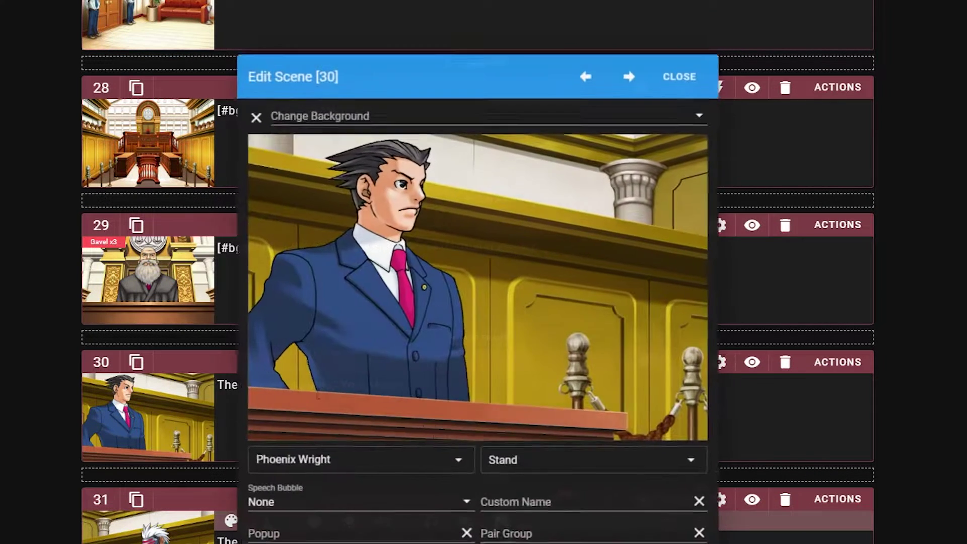
scroll(359, 101, down, 2)
click(359, 21)
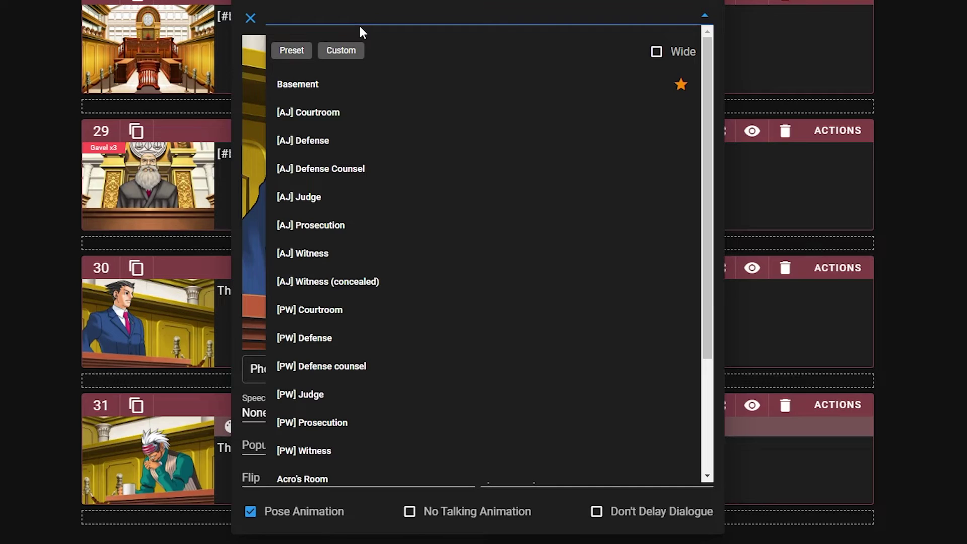
text(courtroom)
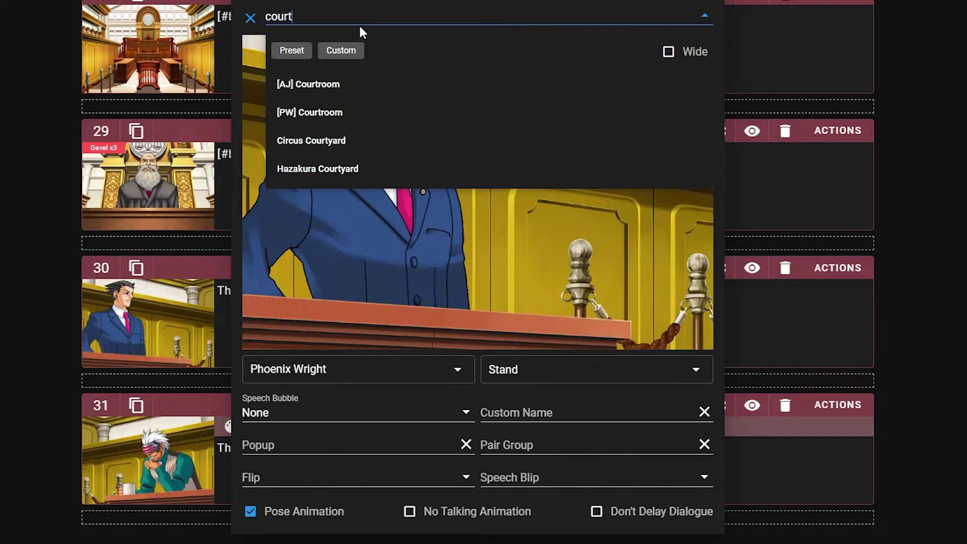
click(339, 111)
click(255, 32)
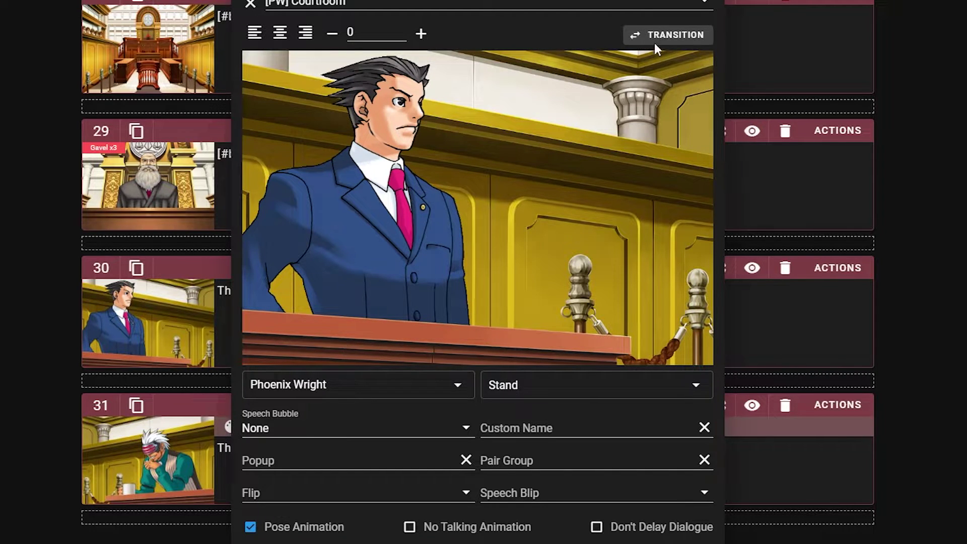
click(251, 4)
- Add frame 32 between frames 30 and 31 and set its [PW] Courtroom background position to 100
click(169, 452)
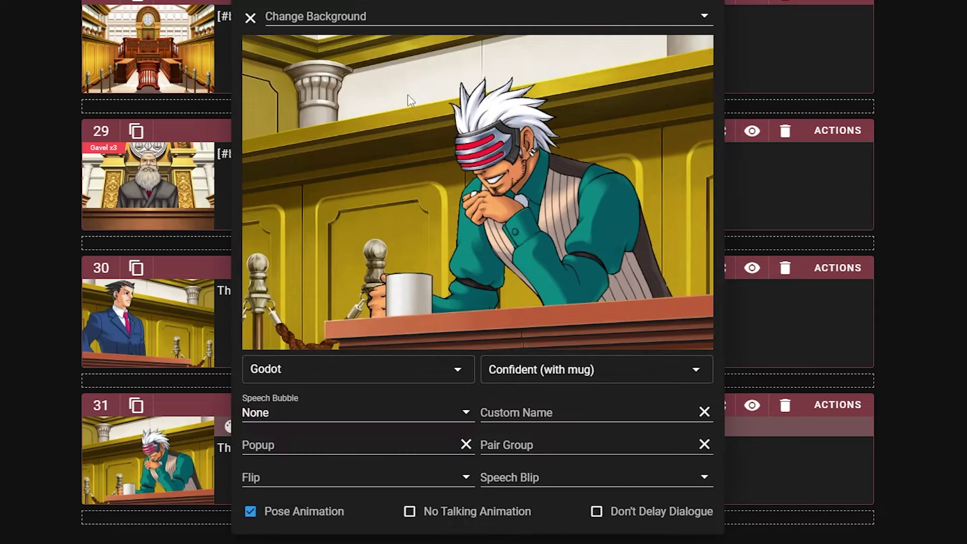
click(722, 2)
click(443, 380)
scroll(214, 371, down, 1)
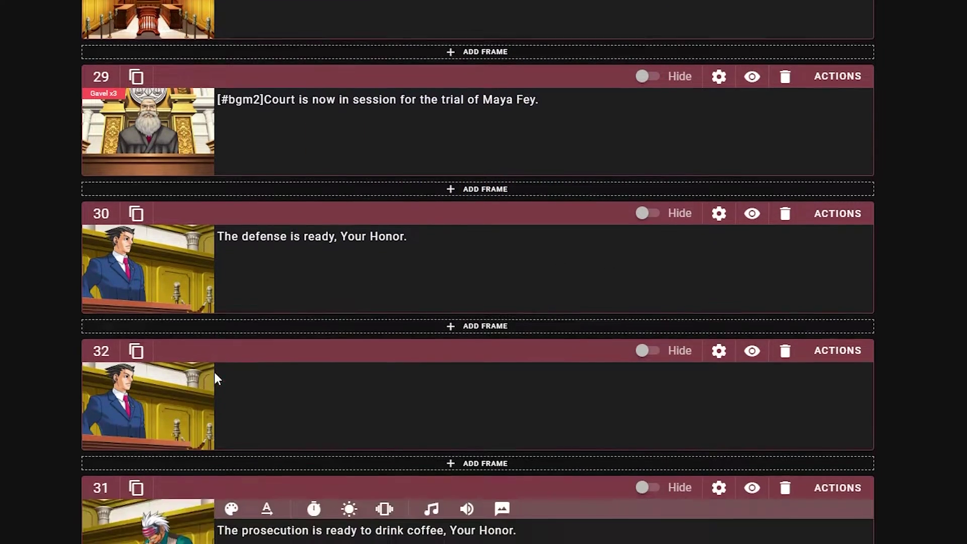
click(163, 386)
text(100)
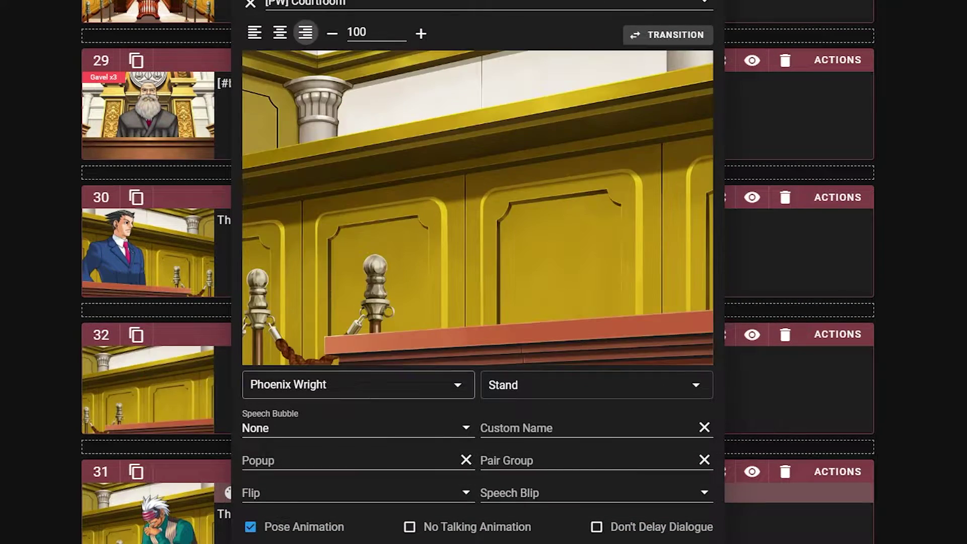
- Change frame 32's character to the prosecution version of Godot and turn off the pose animation
click(369, 395)
text(godot)
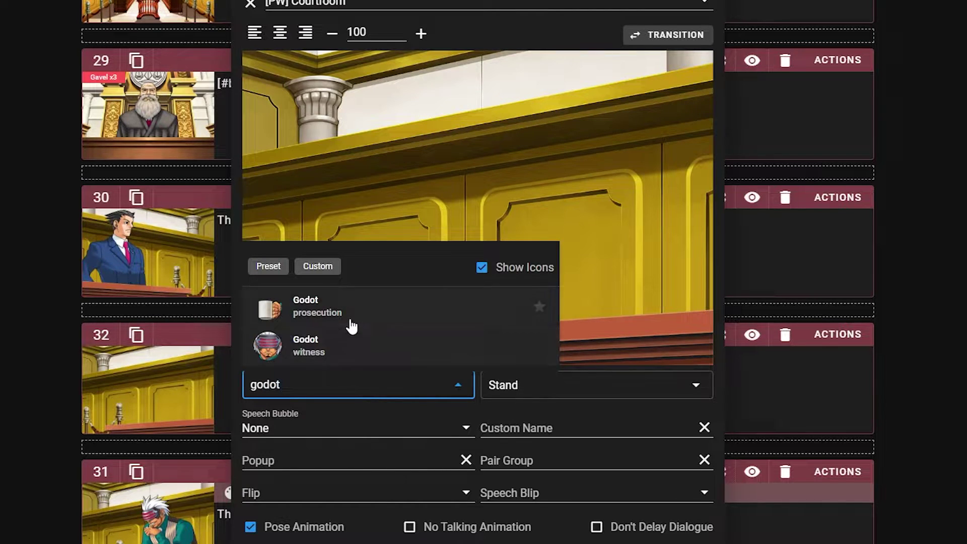
click(348, 325)
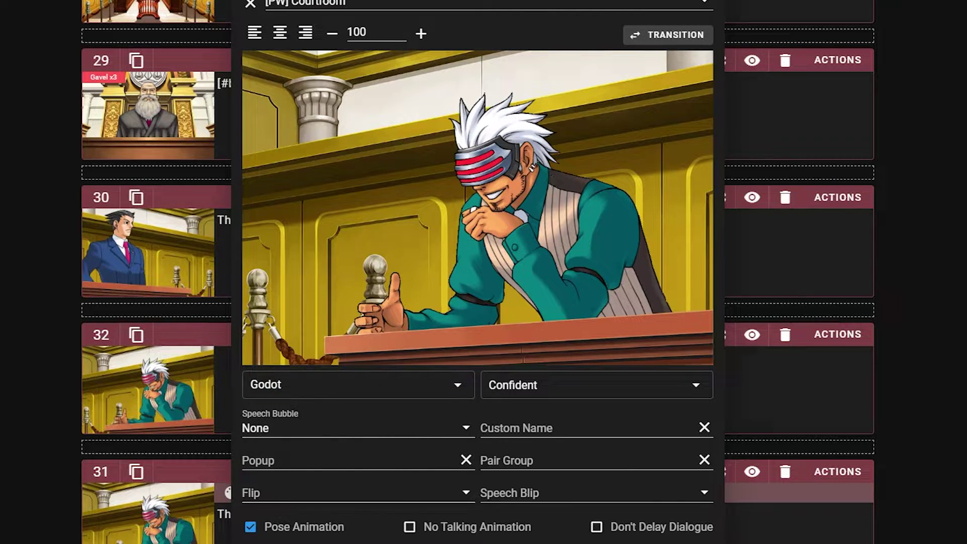
click(315, 537)
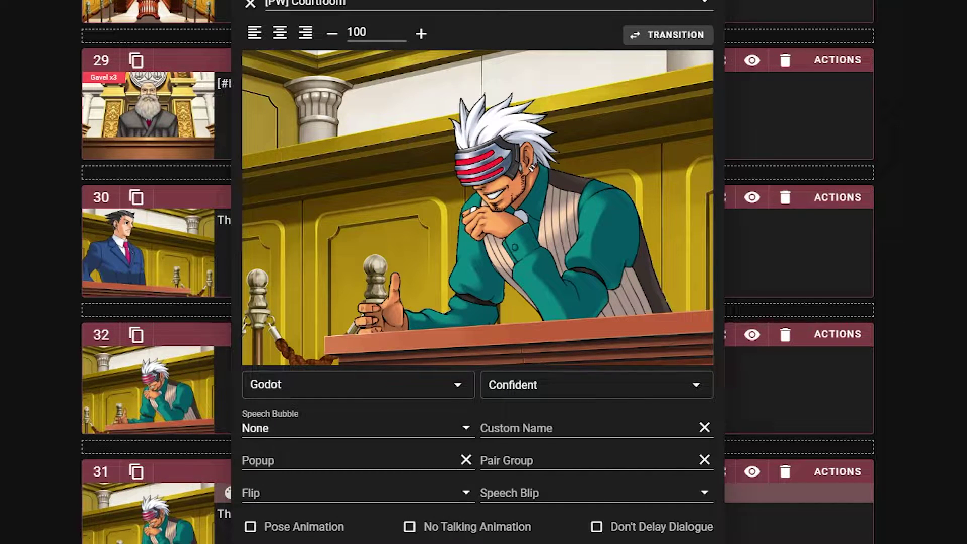
- Try shifting frame 32's courtroom background through intermediate positions, including the centre at 50, and return it to 100
click(331, 35)
click(332, 35)
click(331, 34)
click(331, 34)
click(331, 35)
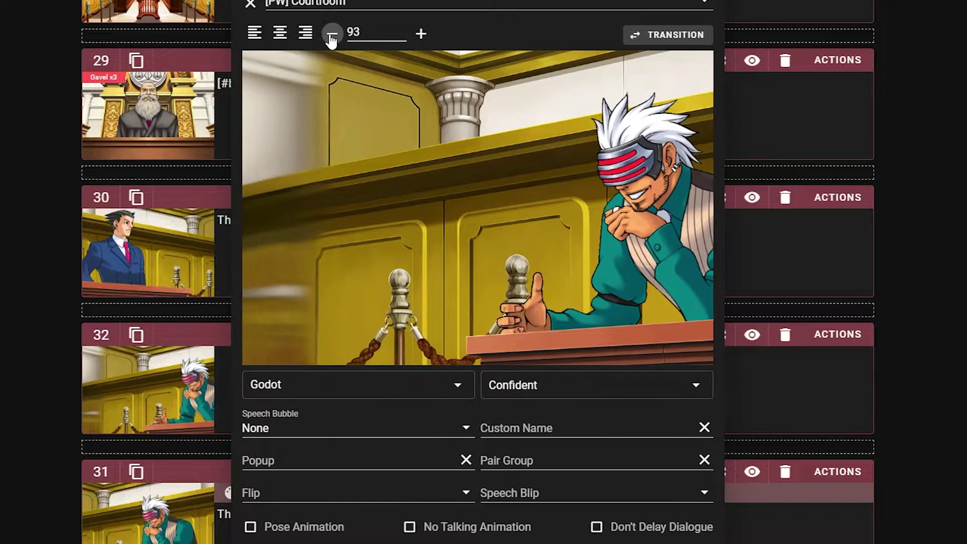
click(332, 34)
click(331, 35)
click(331, 34)
click(331, 35)
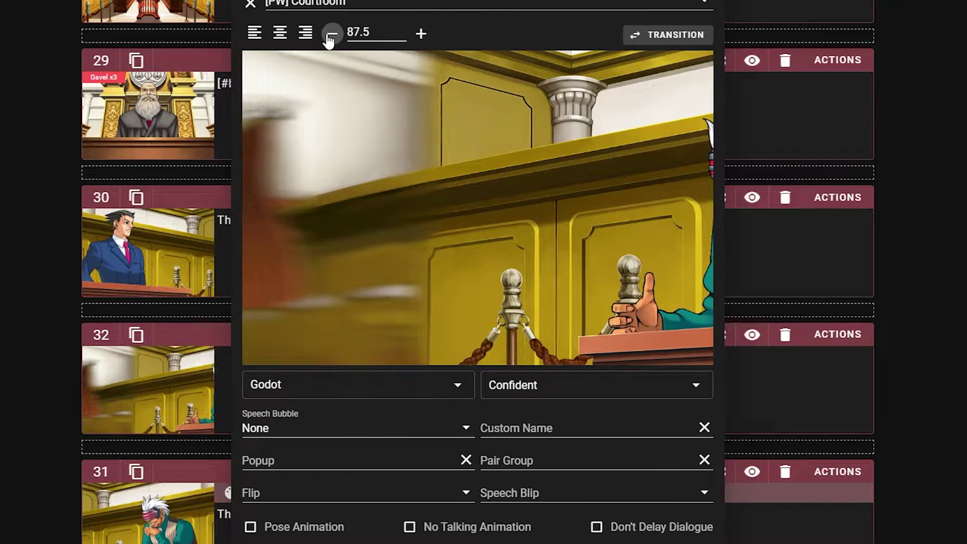
click(331, 34)
click(331, 34)
click(331, 34)
click(330, 34)
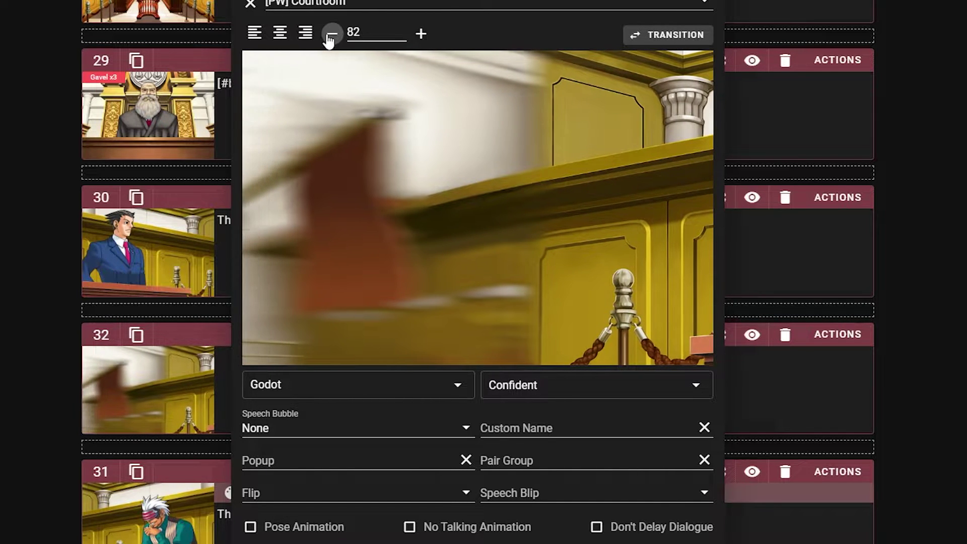
click(331, 35)
click(331, 34)
click(280, 33)
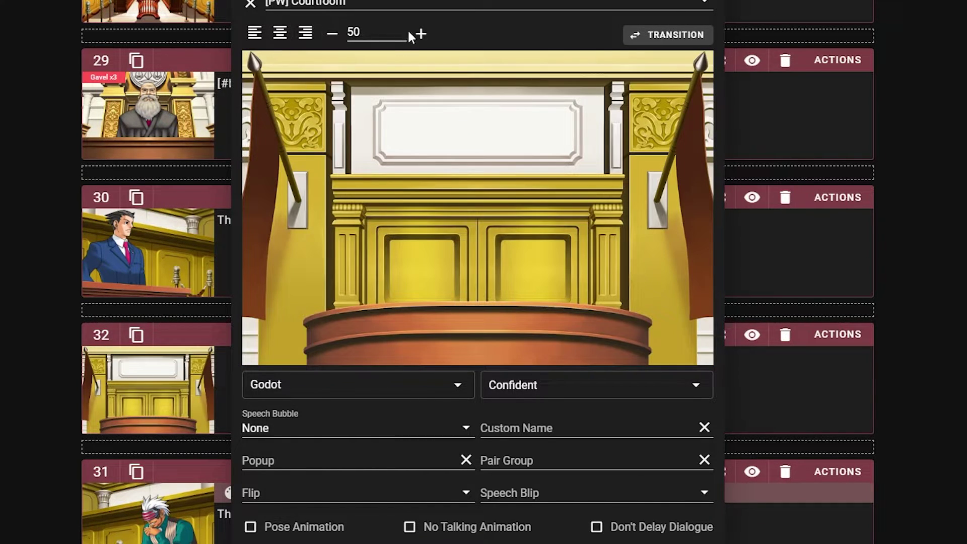
click(421, 34)
click(421, 34)
click(331, 34)
click(331, 34)
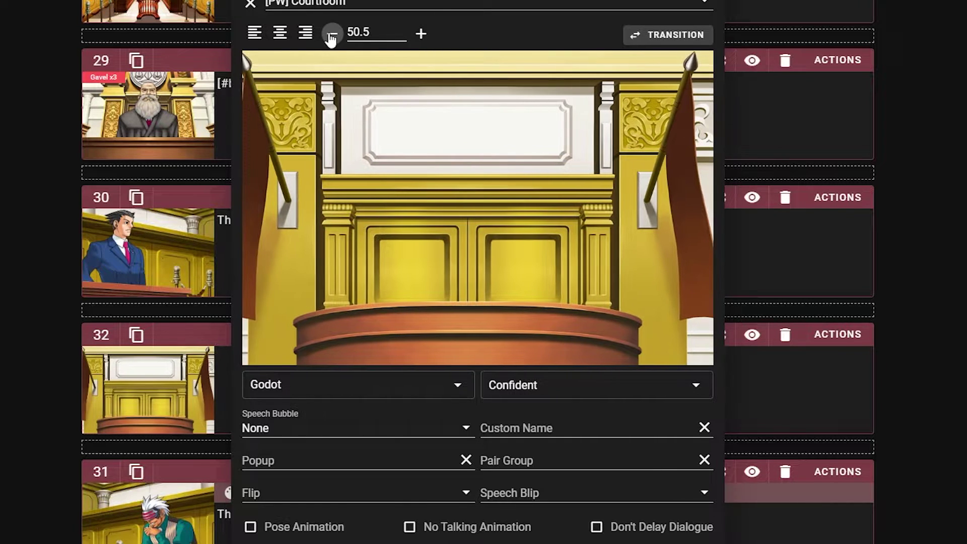
click(331, 35)
click(331, 34)
click(332, 34)
click(332, 34)
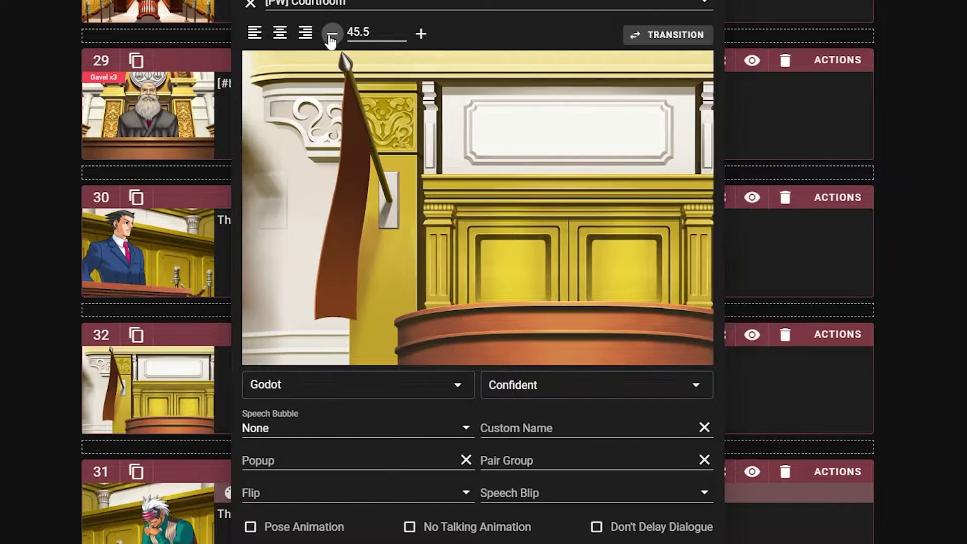
click(332, 34)
click(331, 35)
click(331, 34)
click(331, 35)
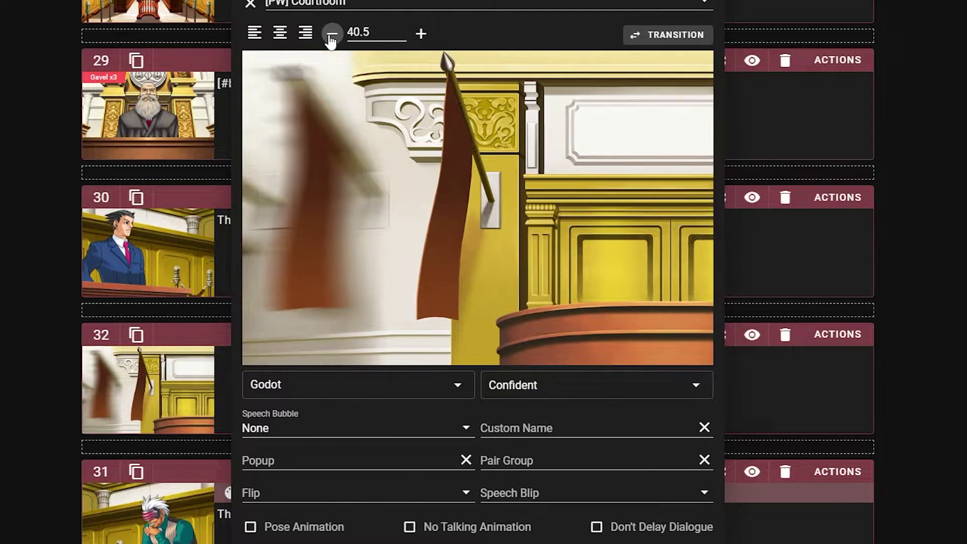
click(332, 34)
click(331, 34)
click(332, 34)
click(332, 34)
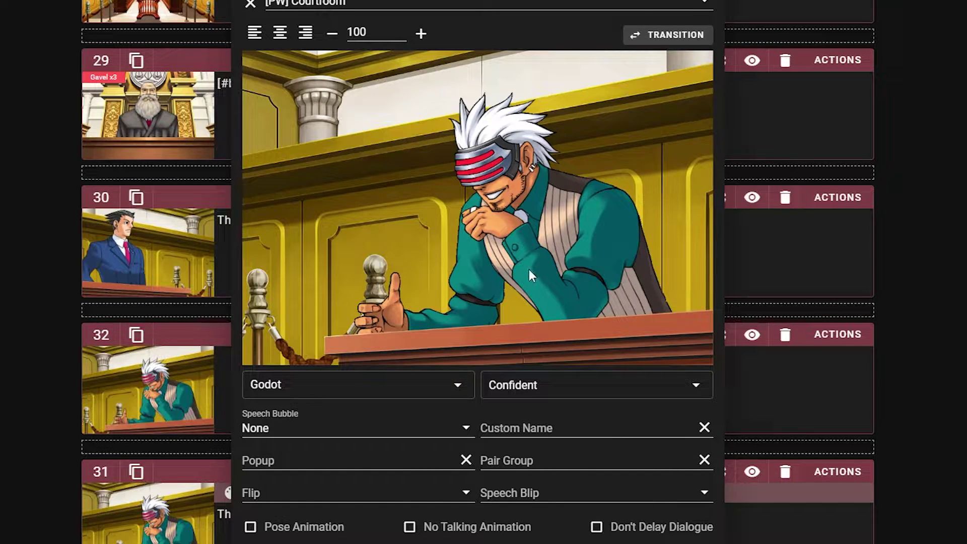
key(Escape)
- Enter [#p400] as frame 32's text and give its background a 517 ms transition with Ease in out easing
click(373, 391)
text([#p400])
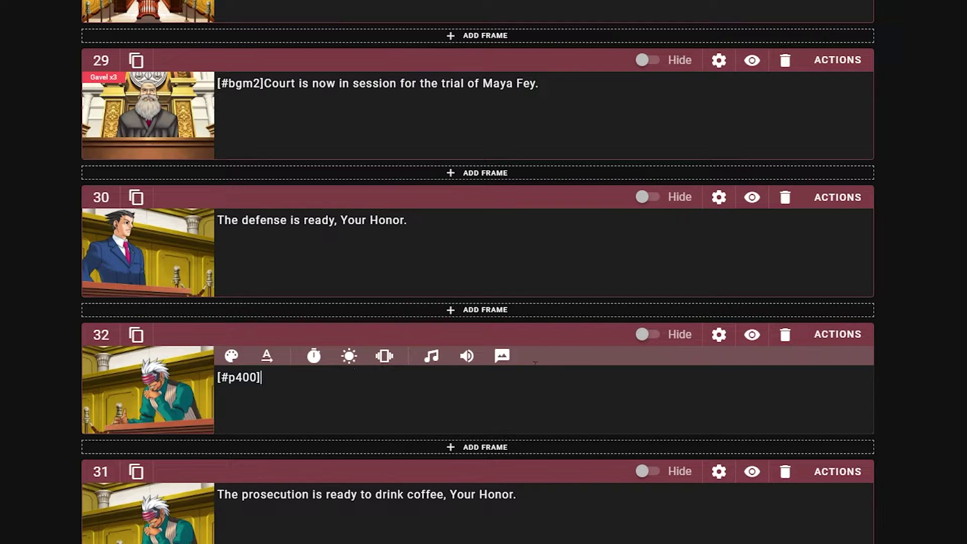
click(194, 398)
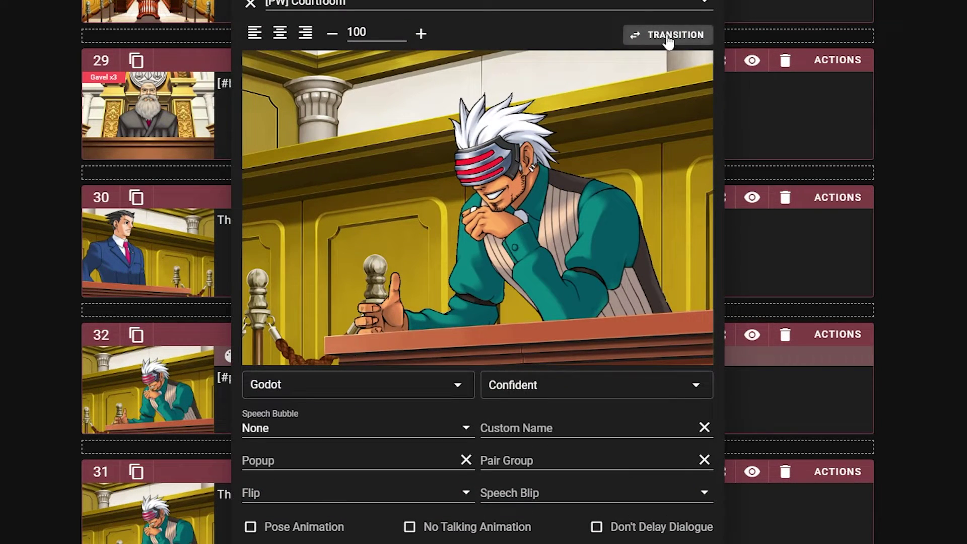
click(660, 36)
click(680, 87)
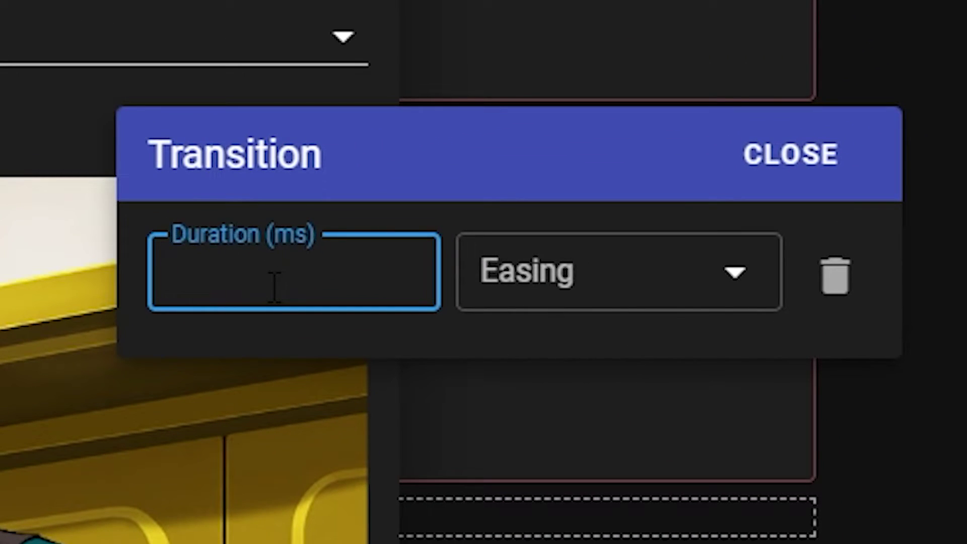
text(517)
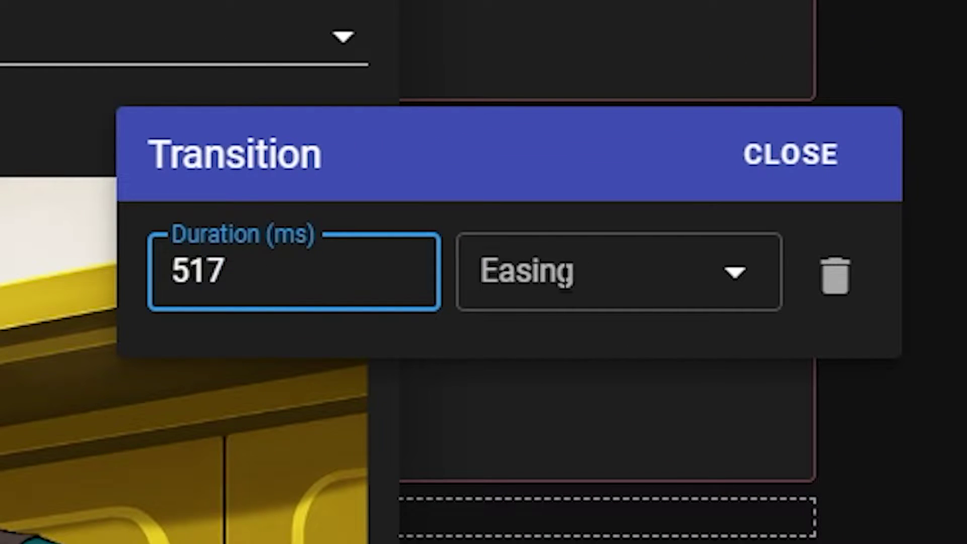
click(690, 302)
click(647, 373)
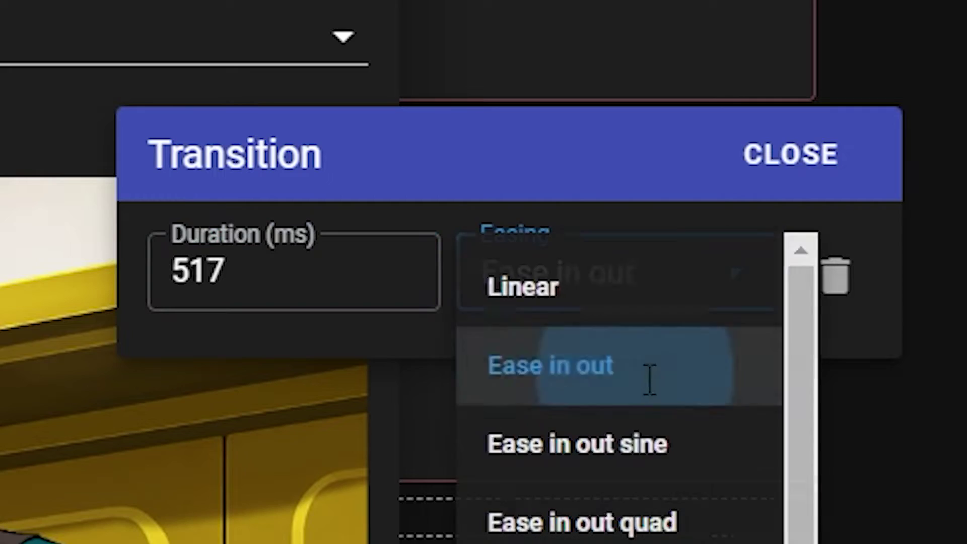
- Look through the easing choices for frame 32's background transition and close the scene settings, keeping Ease in out
click(277, 262)
drag(276, 262, 233, 272)
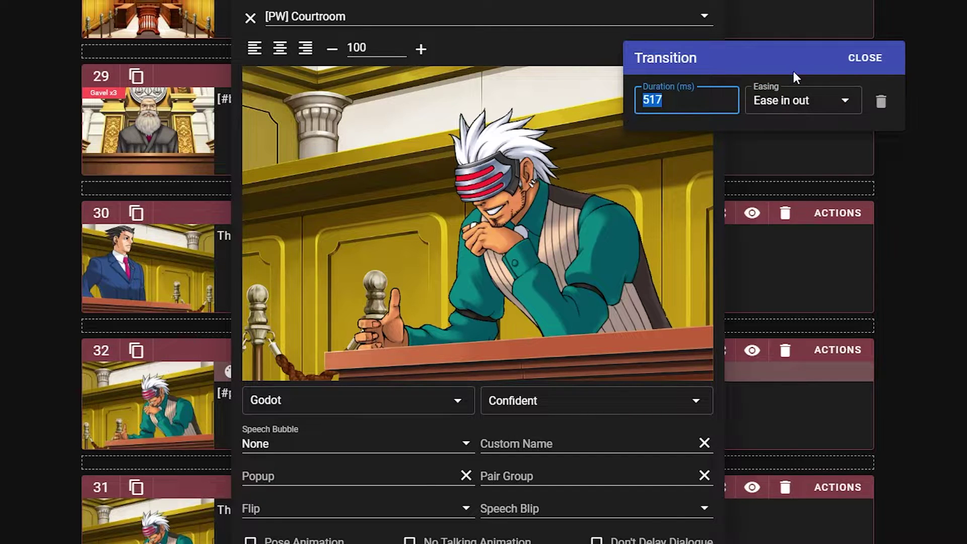
click(802, 101)
scroll(837, 201, down, 2)
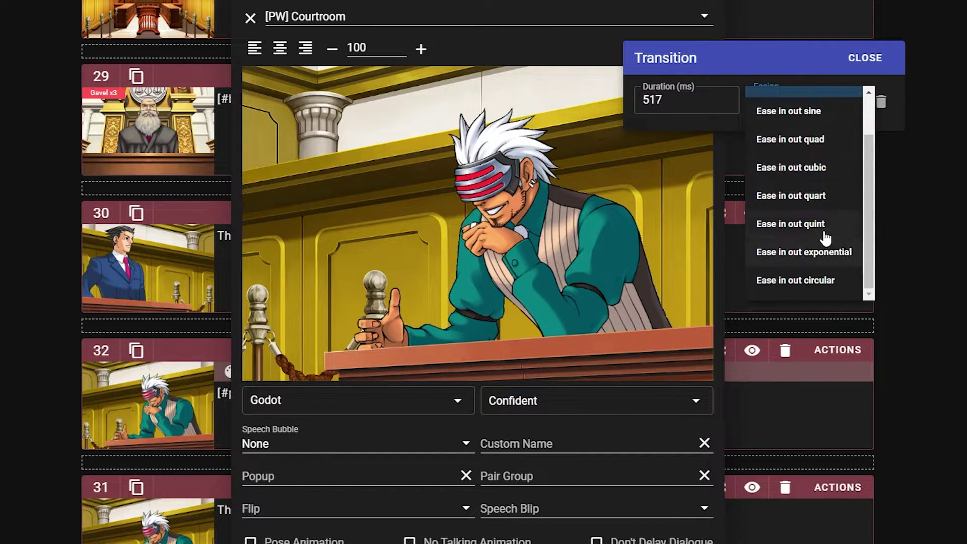
scroll(826, 222, up, 2)
scroll(826, 217, down, 1)
scroll(816, 151, up, 2)
click(830, 71)
click(862, 58)
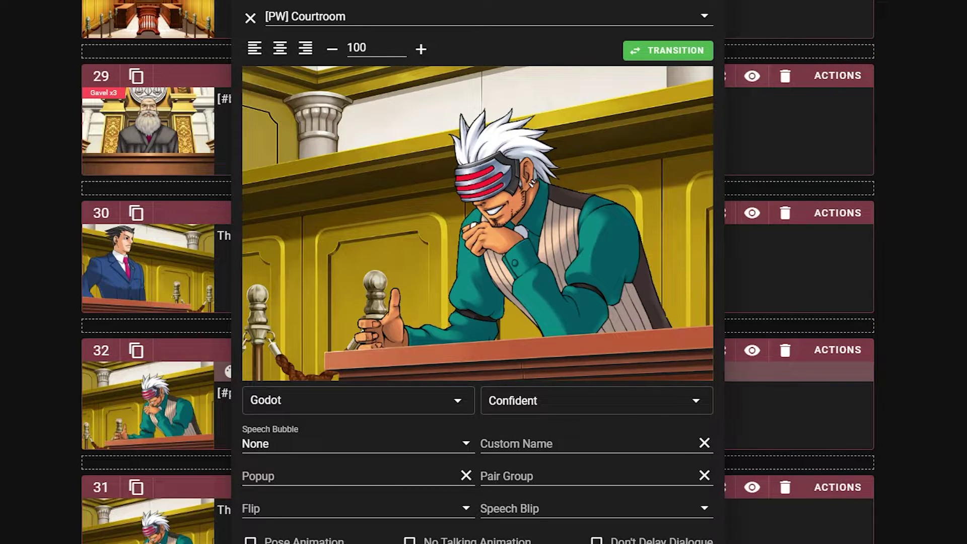
key(Escape)
- Preview from frame 30 and advance past Phoenix's line to check the courtroom pan to Godot
click(724, 222)
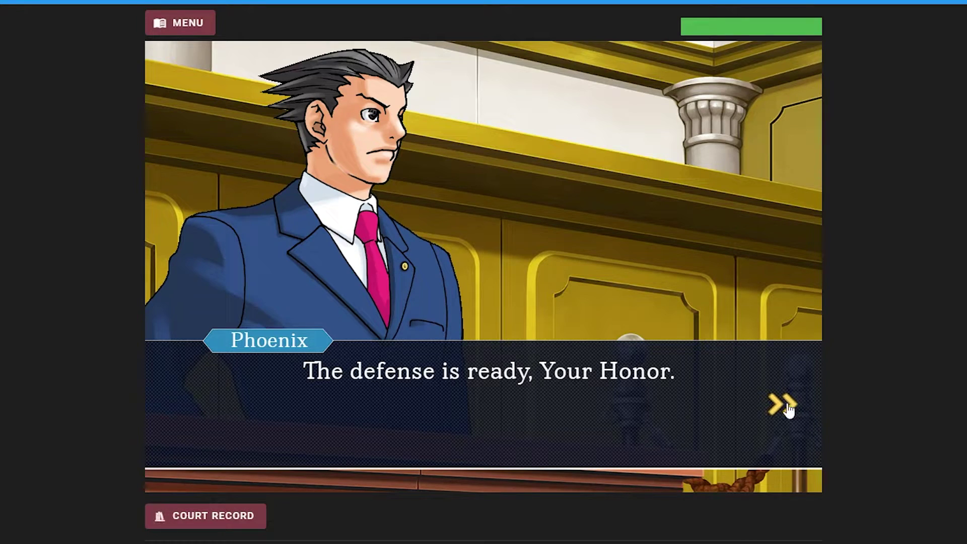
click(789, 408)
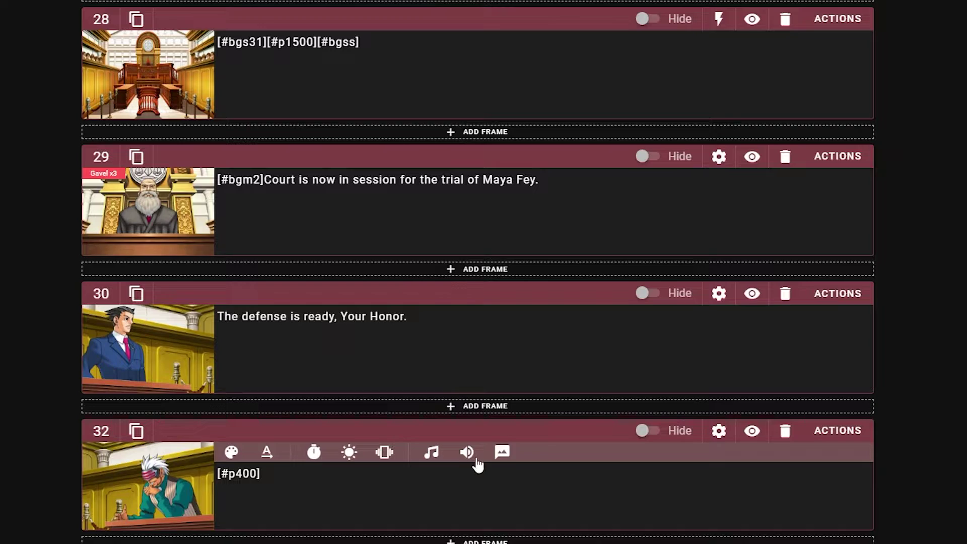
scroll(477, 464, down, 1)
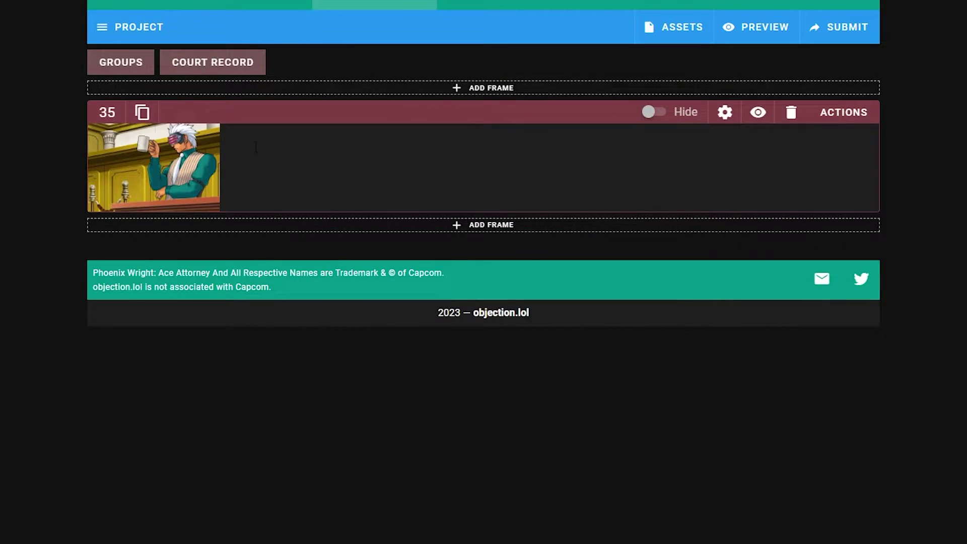
- Give frame 35 a Fade Out effect targeting Everything, with a duration of 1000 ms
click(148, 174)
click(698, 74)
click(720, 113)
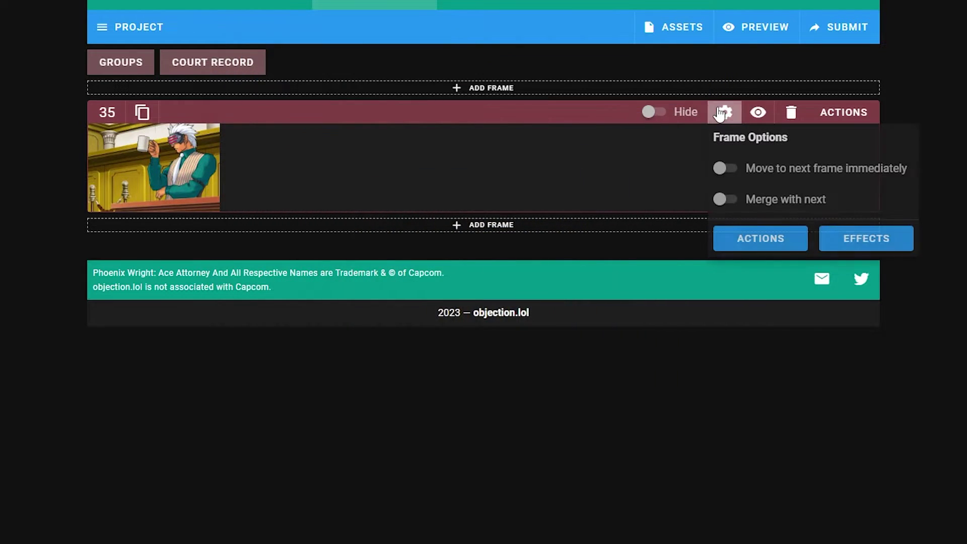
click(825, 246)
click(377, 183)
click(370, 225)
click(380, 221)
click(376, 380)
key(Tab)
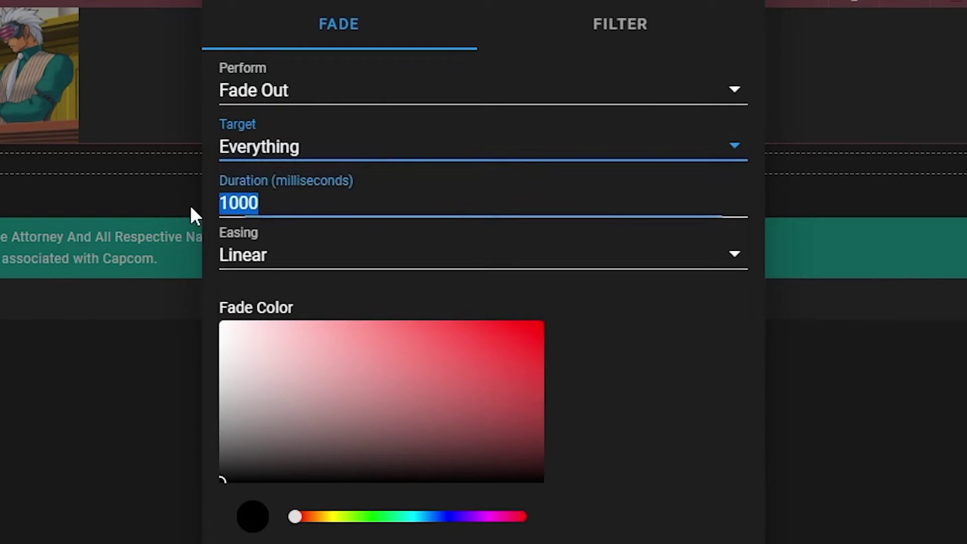
text(500)
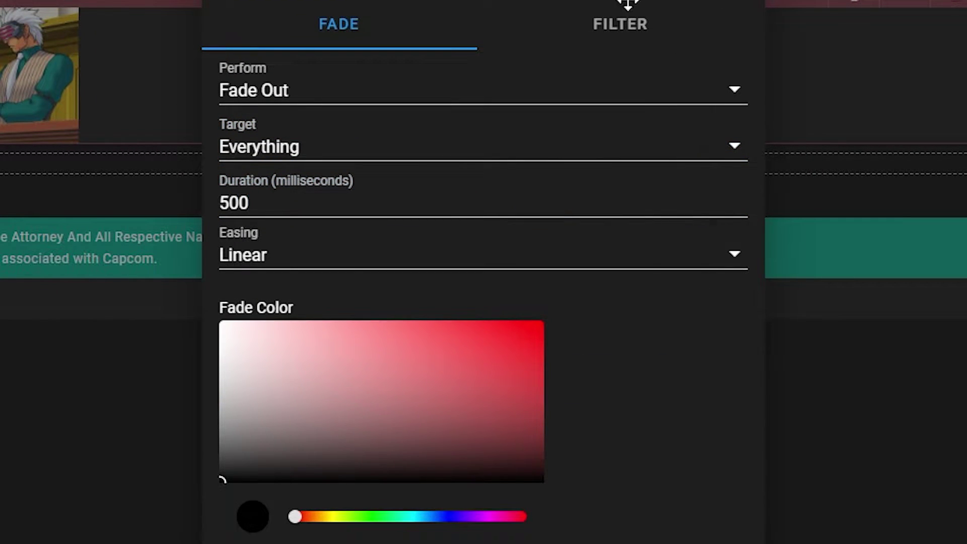
double_click(232, 203)
text(1000)
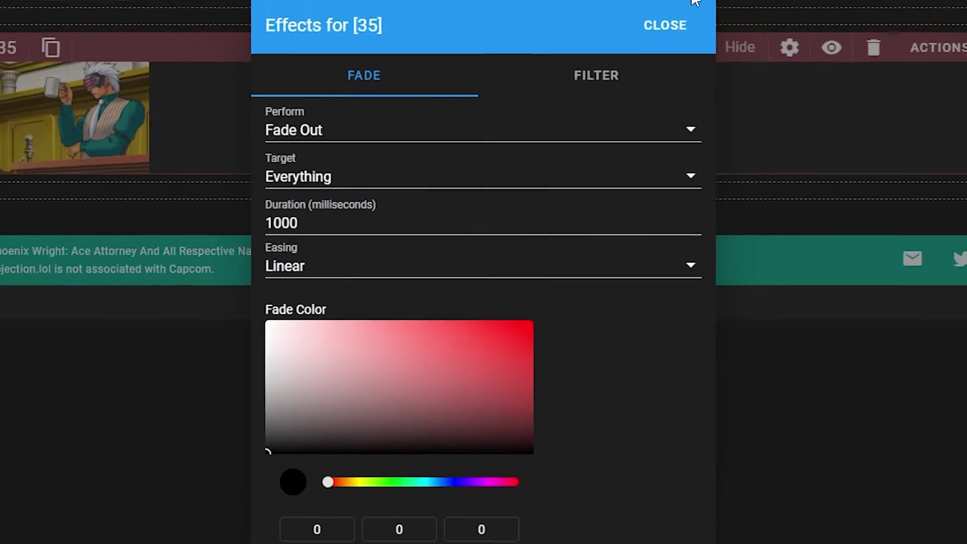
click(667, 22)
- Add frame 36 after frame 35 and set its character to Dick Gumshoe in the Confident pose
click(512, 222)
click(152, 298)
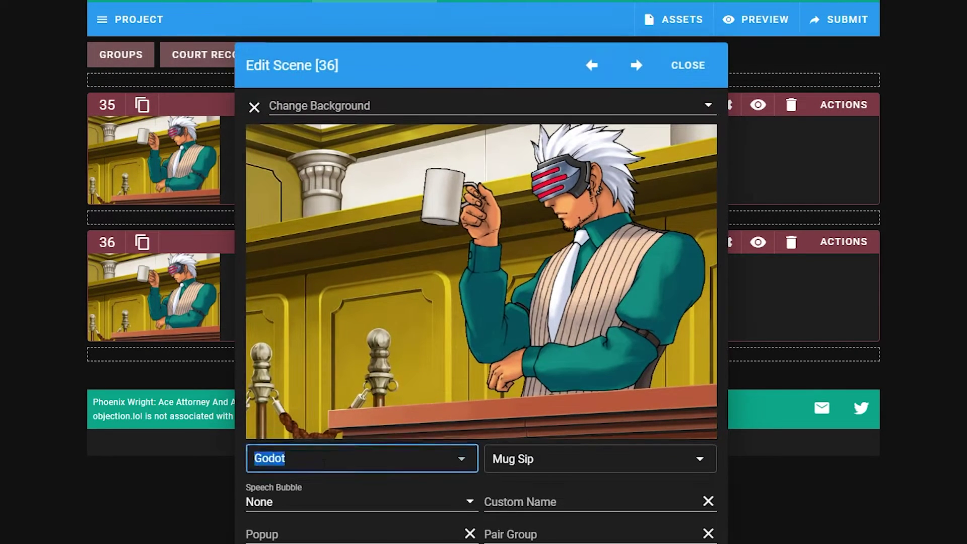
click(325, 459)
text(gumshoe)
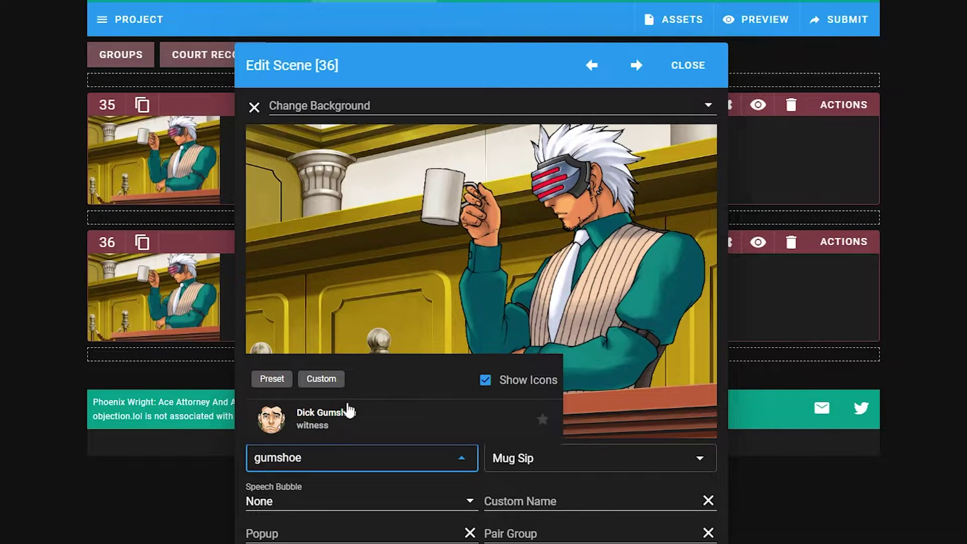
click(345, 412)
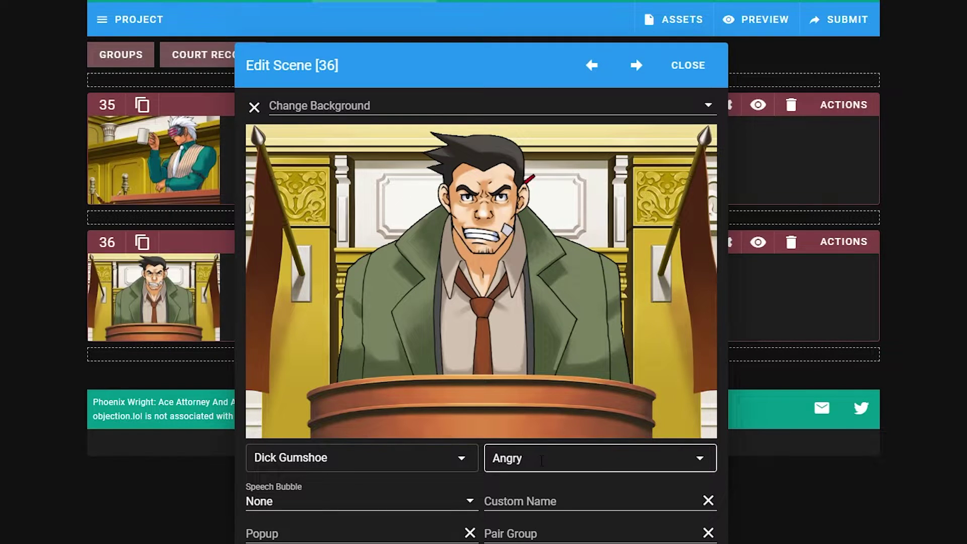
click(542, 459)
click(539, 468)
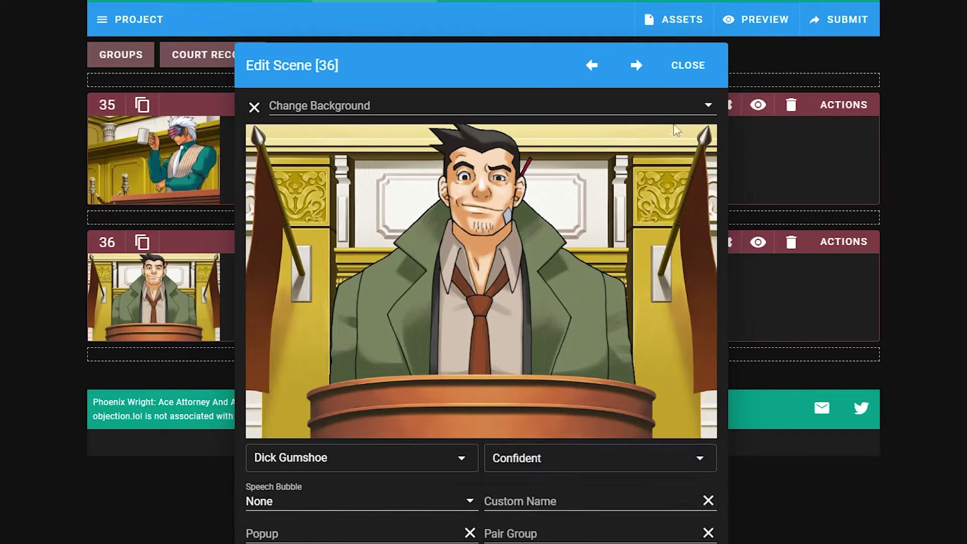
click(688, 65)
- Give frame 36 a Fade In effect targeting Everything
click(726, 243)
click(859, 369)
click(352, 180)
click(350, 235)
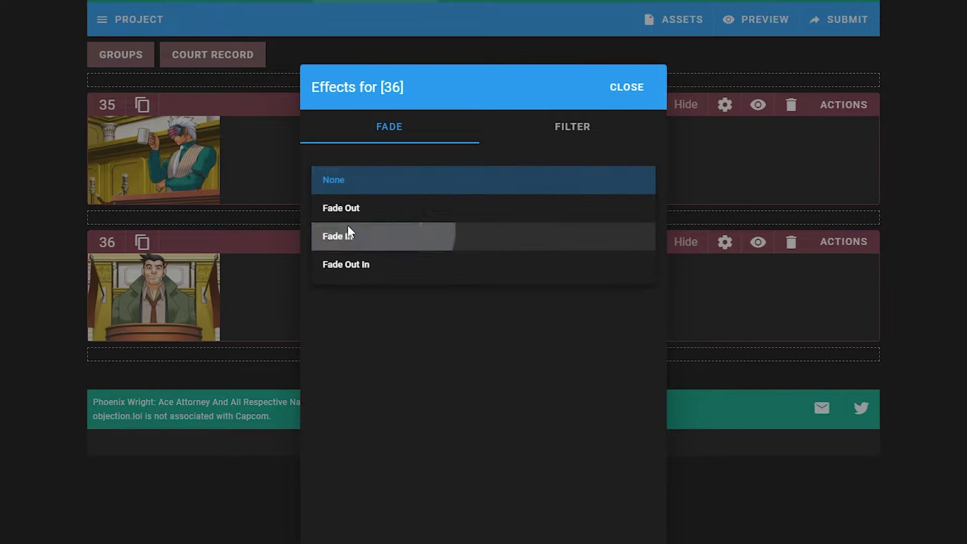
click(363, 213)
click(352, 358)
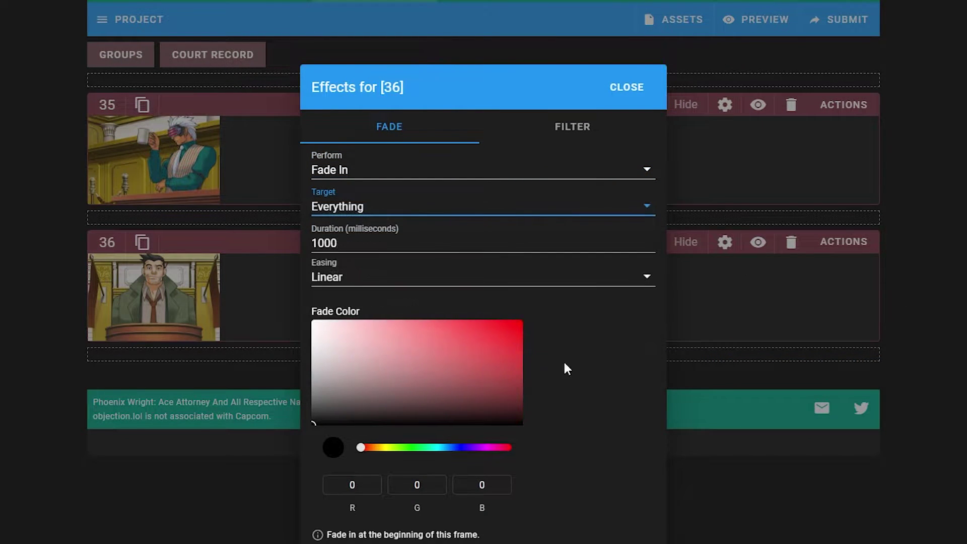
click(673, 126)
- Review the fade effect settings of frames 35 and 36
click(725, 104)
click(866, 229)
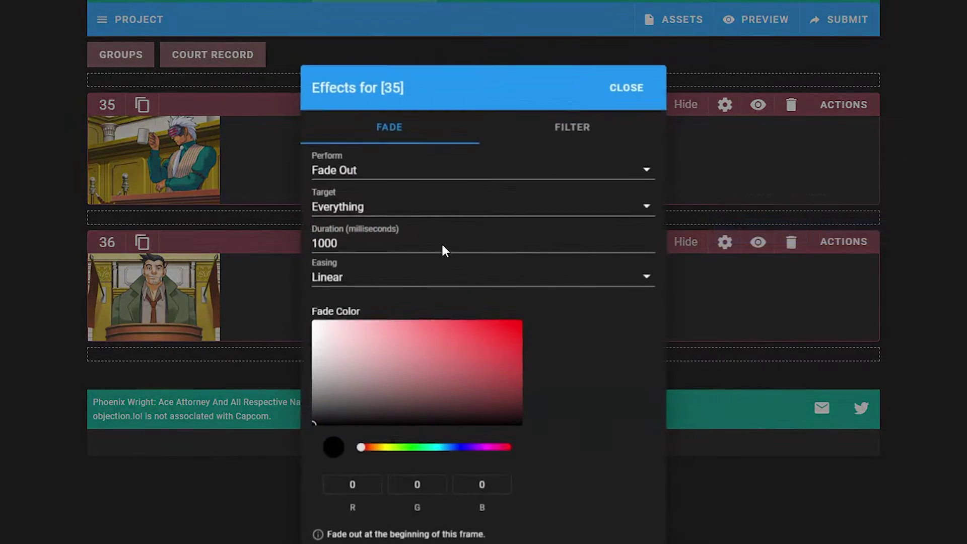
click(597, 87)
click(725, 243)
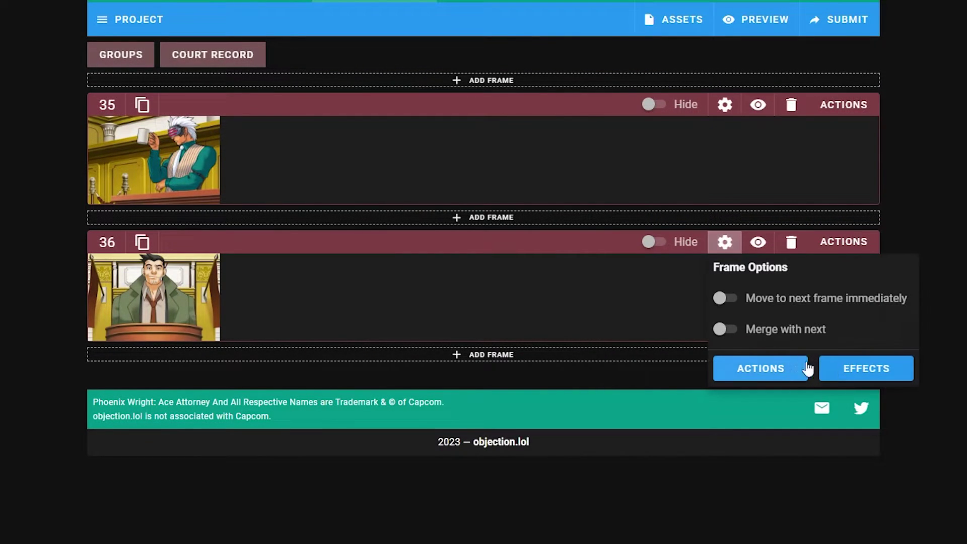
click(866, 369)
click(629, 87)
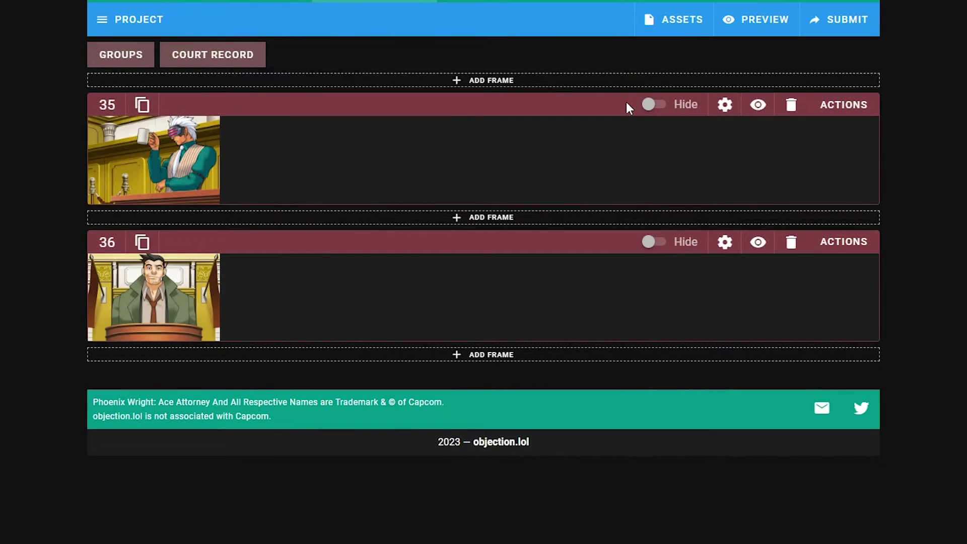
- Add frame 37 after frame 36 and set frame 36's background to [PW] Courtroom
click(483, 354)
click(156, 338)
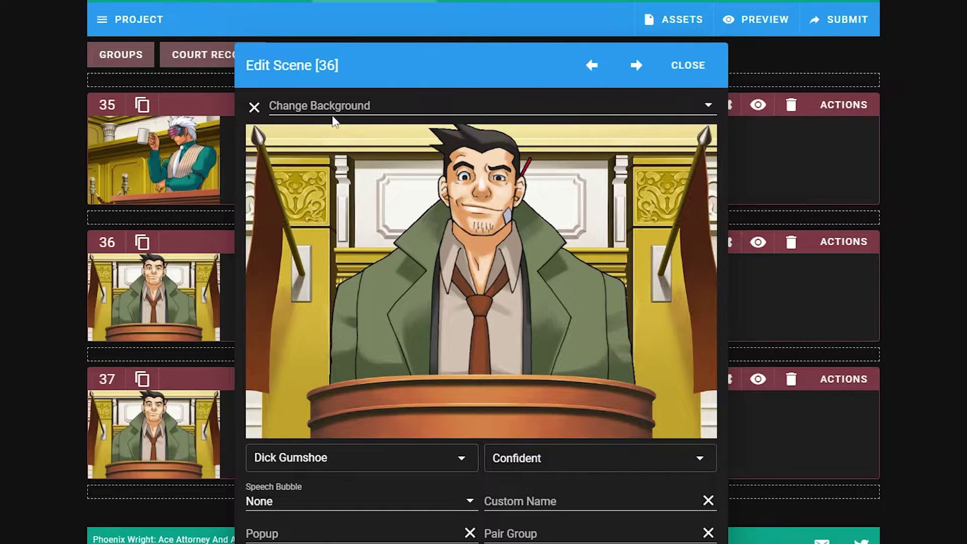
click(421, 107)
text(court)
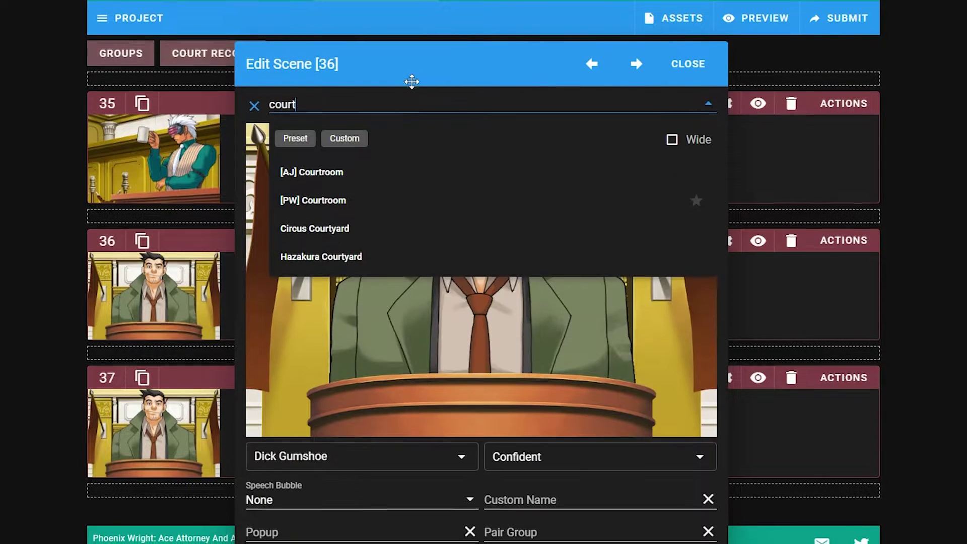
scroll(321, 116, down, 2)
click(320, 117)
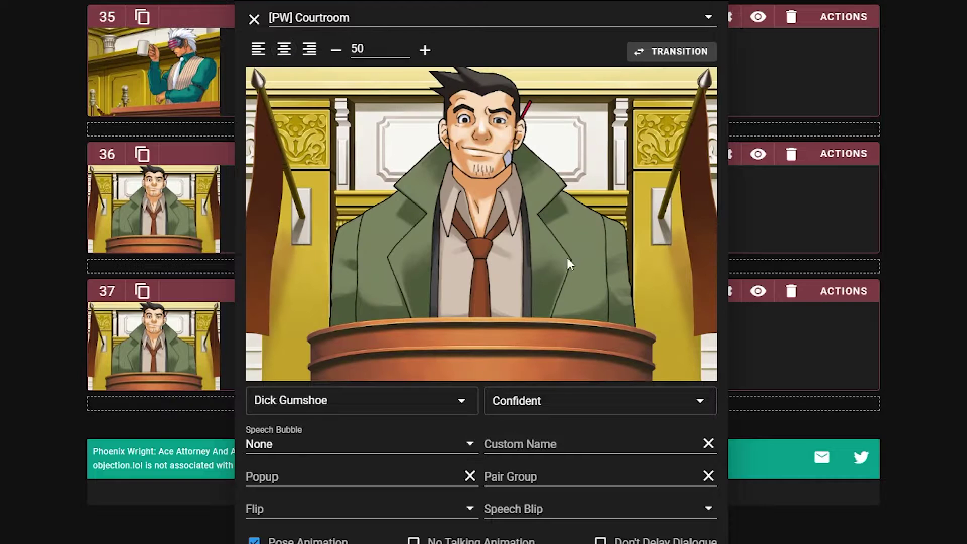
- Set frame 37's character to Godot and its background to [PW] Courtroom
scroll(169, 356, down, 1)
click(302, 369)
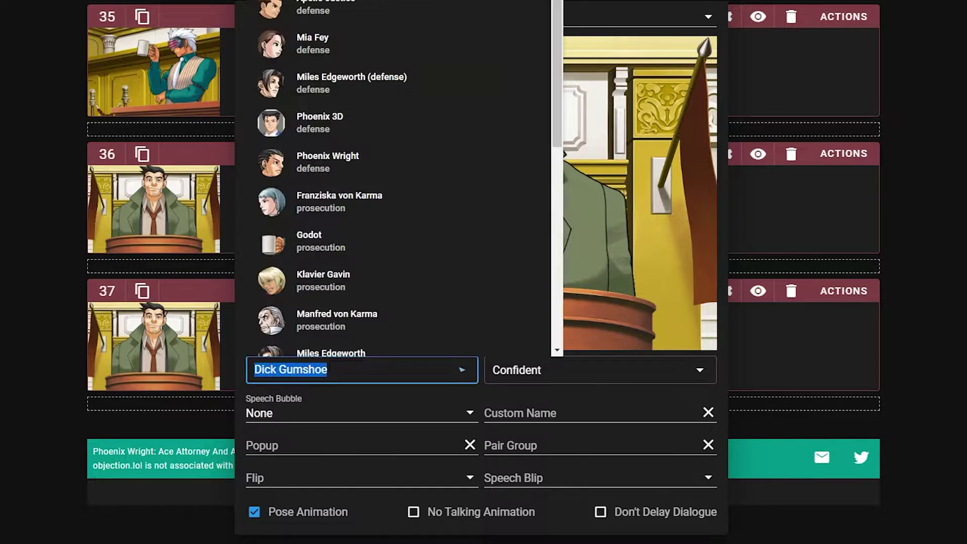
text(godot)
click(287, 320)
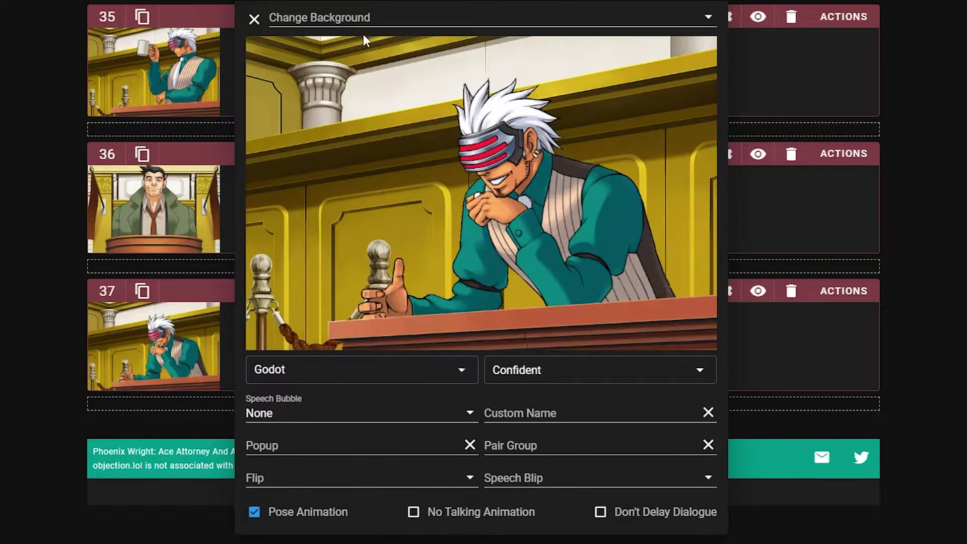
click(356, 19)
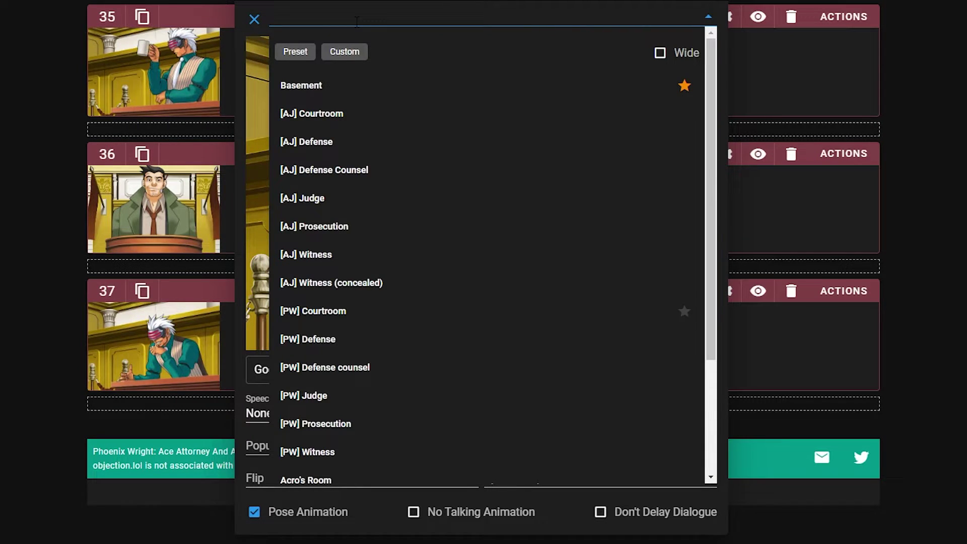
text(court)
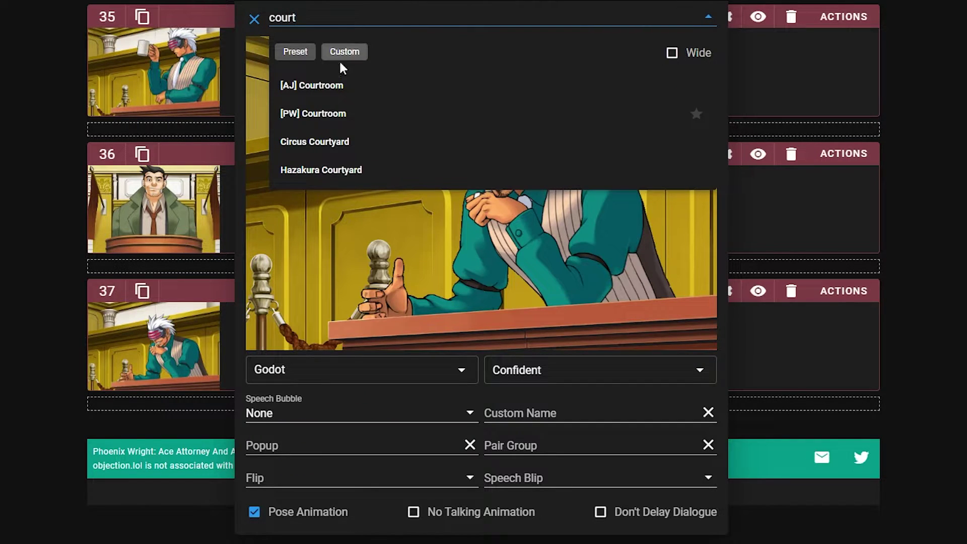
click(342, 112)
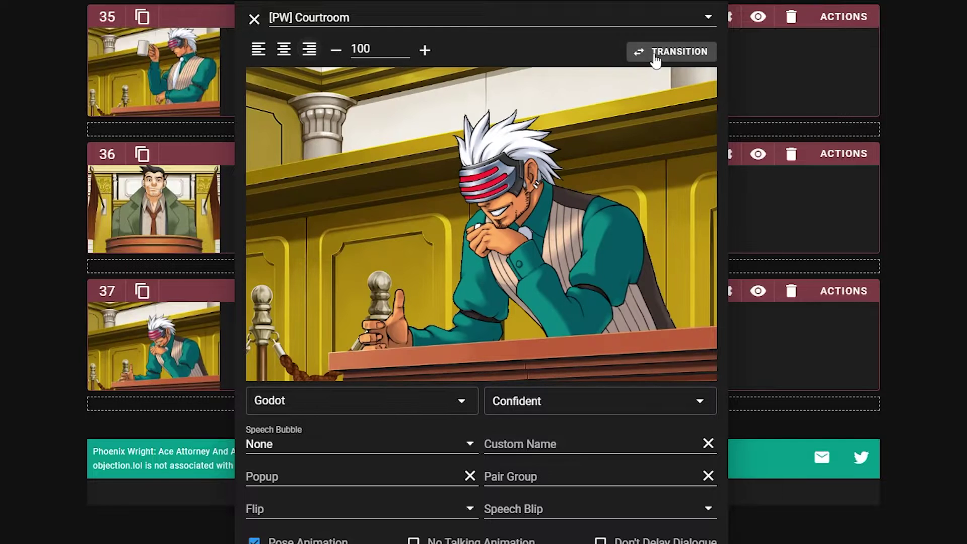
- Give frame 37's background a 482 ms transition with Ease in out easing and close the scene settings
click(655, 50)
click(683, 106)
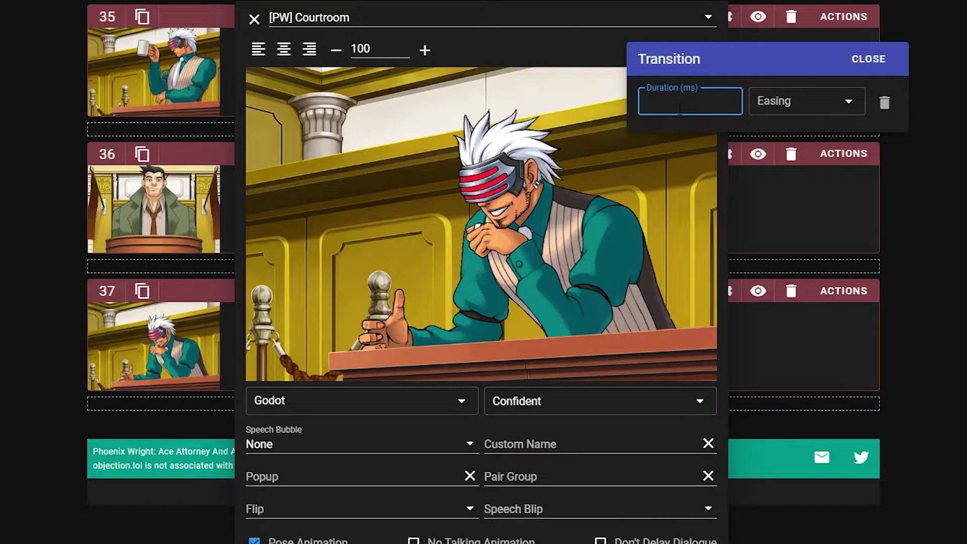
text(482)
click(784, 109)
click(796, 132)
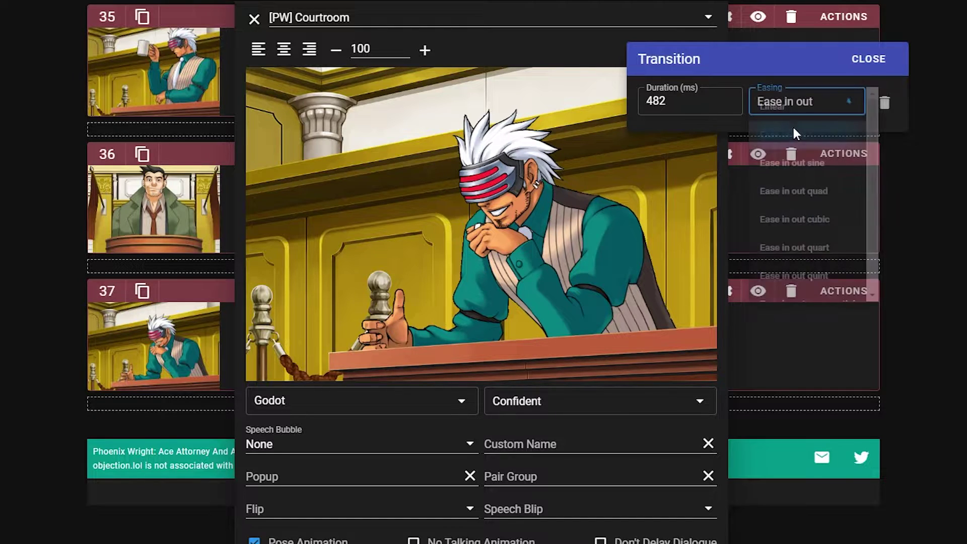
click(866, 61)
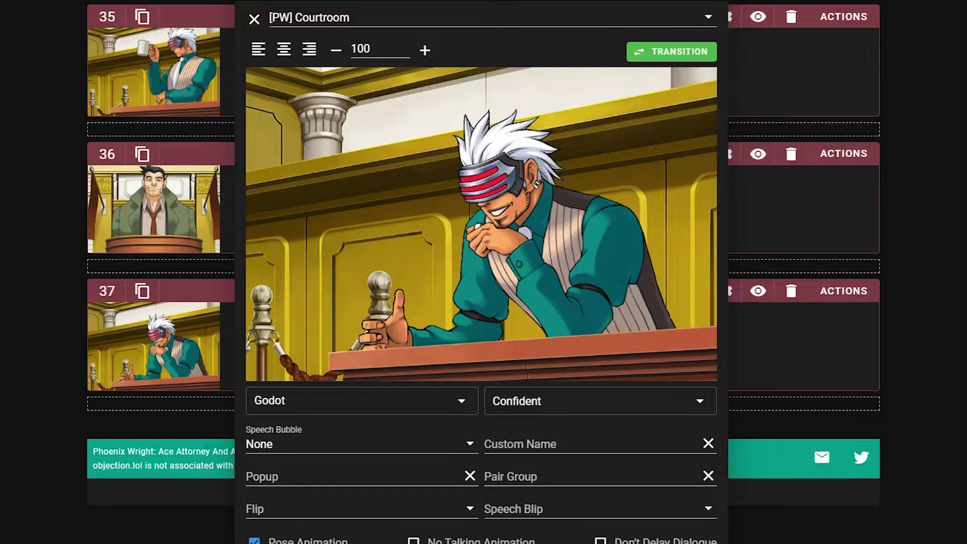
click(770, 136)
- Enter "Gumshoe.[#p500] Testify." as frame 37's dialogue
click(497, 335)
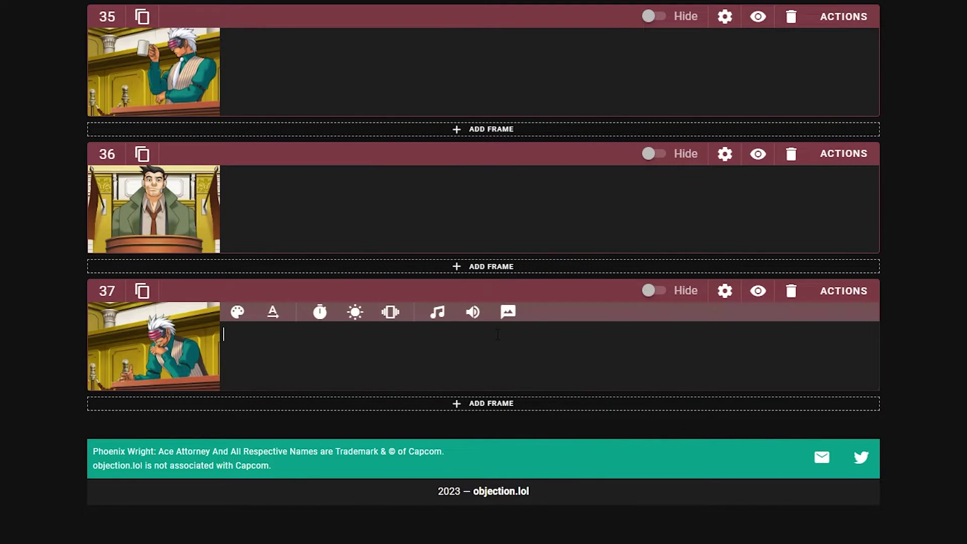
text(Gumshoe. Testi)
text(fgy)
key(BackSpace)
key(BackSpace)
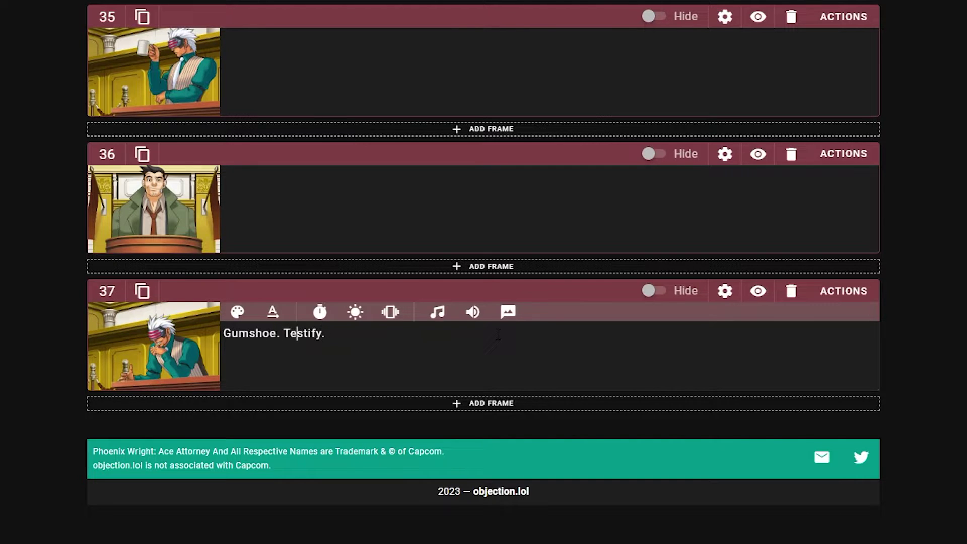
text([#p500])
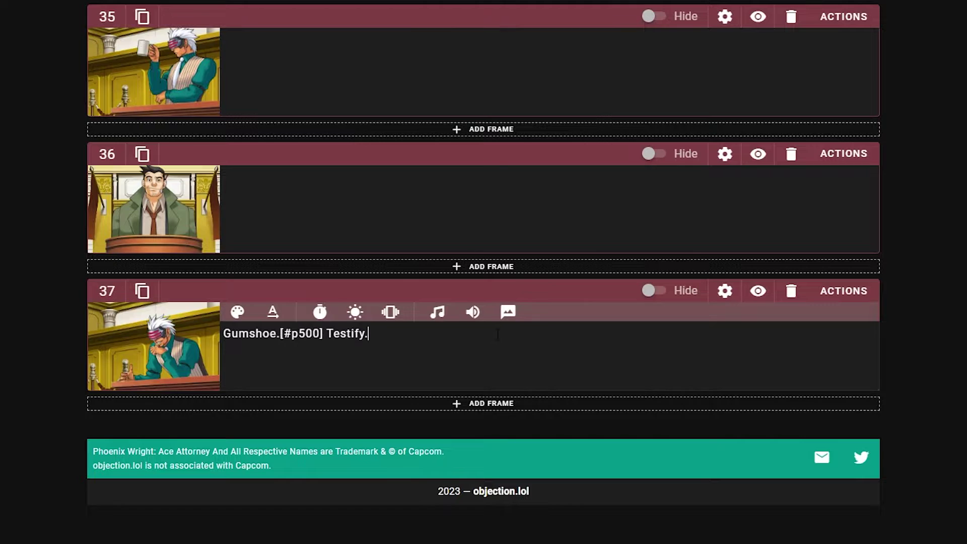
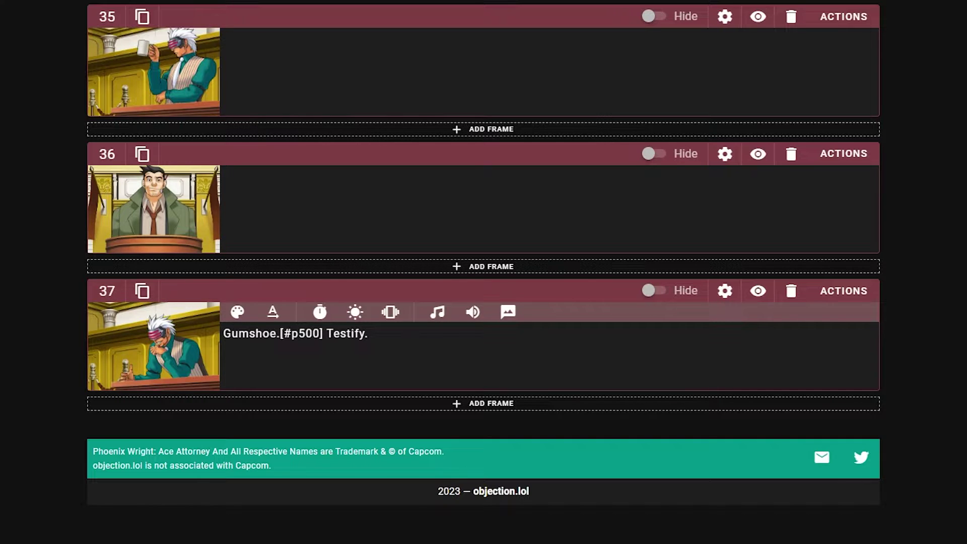
- Add frame 38 after frame 37 and give it a Fade Out effect targeting Everything
click(294, 406)
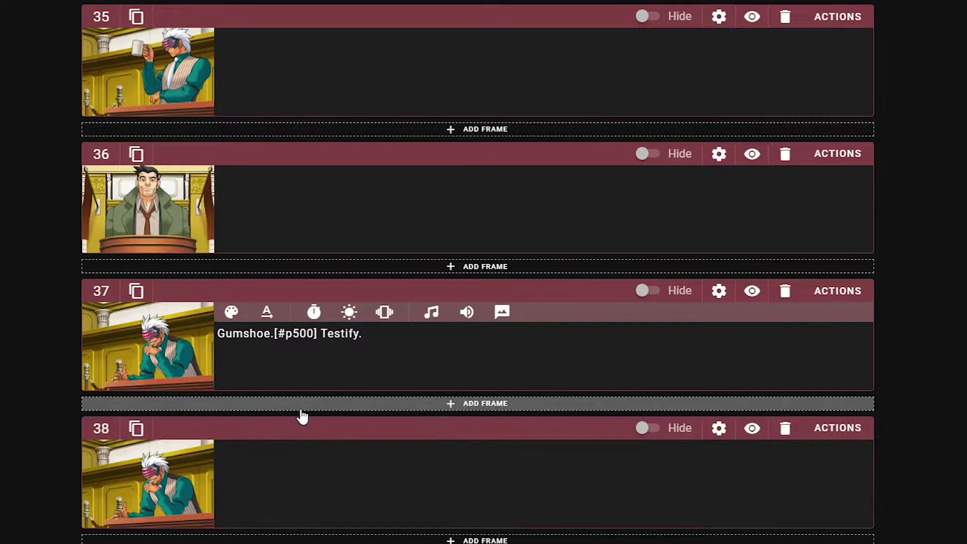
click(719, 404)
click(861, 531)
click(383, 86)
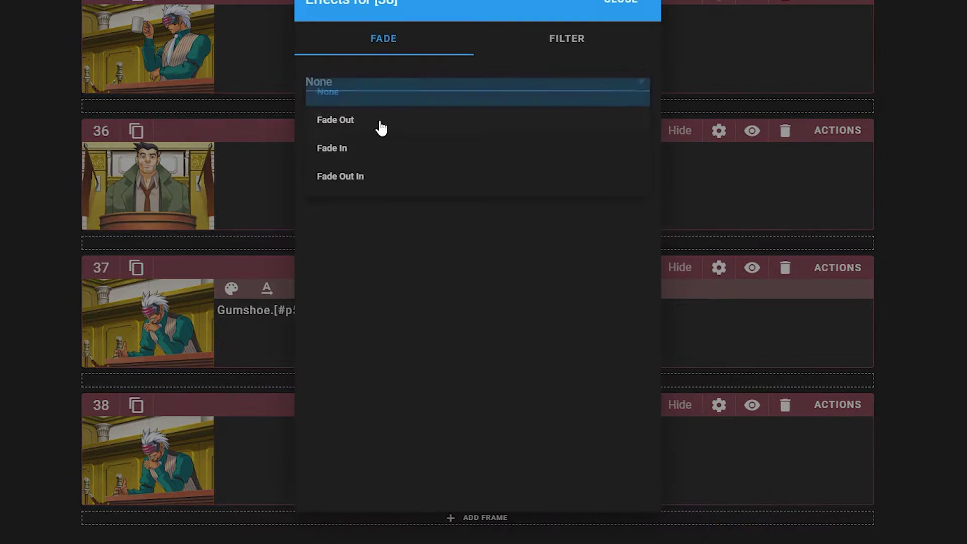
click(367, 123)
click(388, 121)
click(320, 267)
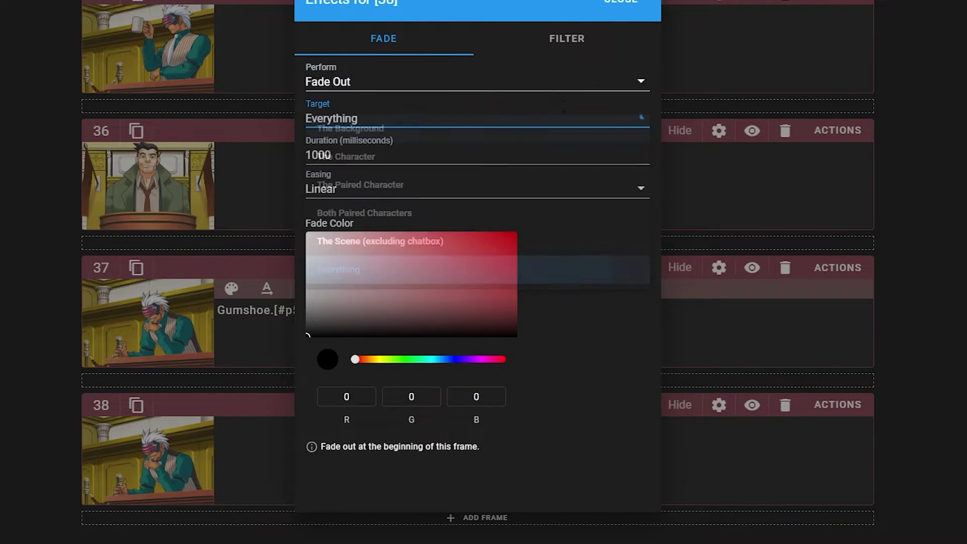
key(Escape)
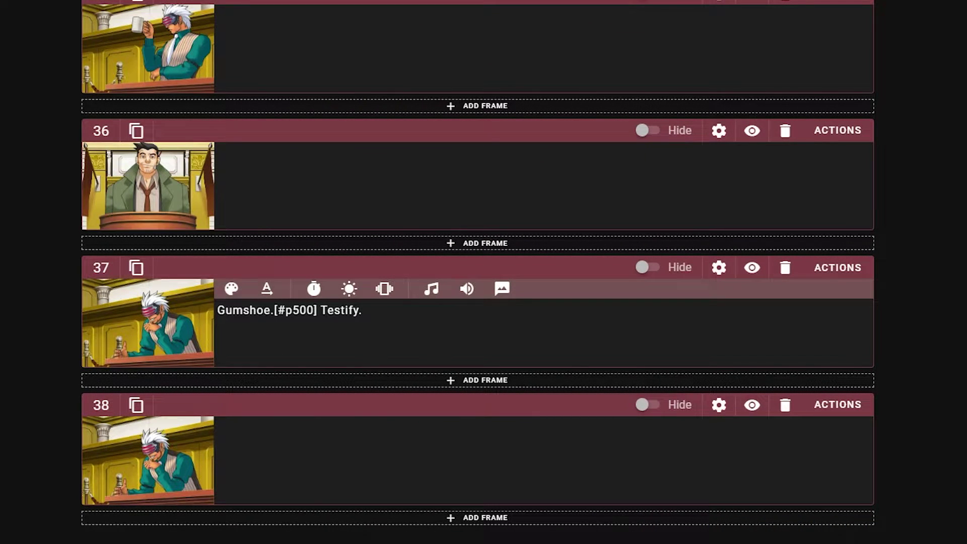
- Insert the music fade-out tag [#bgmfo] into frame 38's text
click(326, 475)
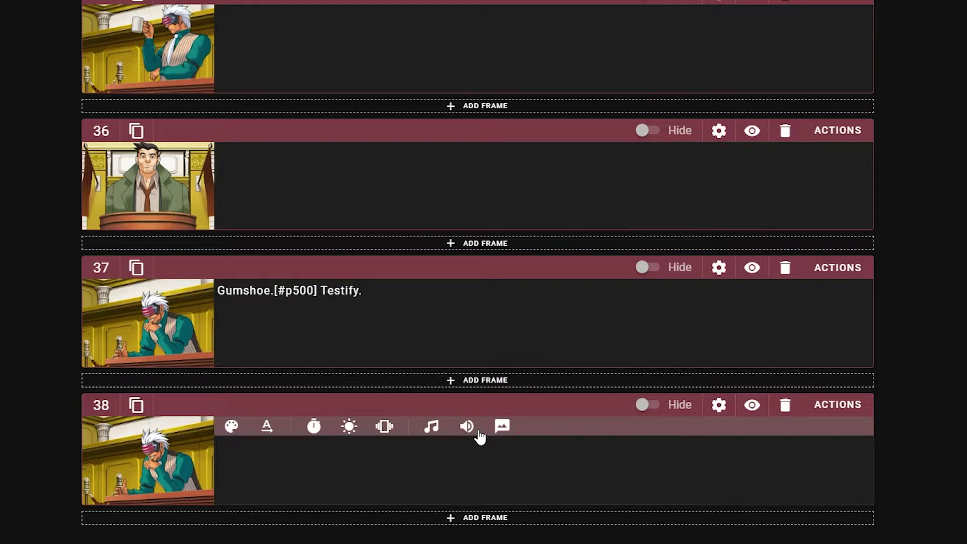
click(473, 429)
click(434, 429)
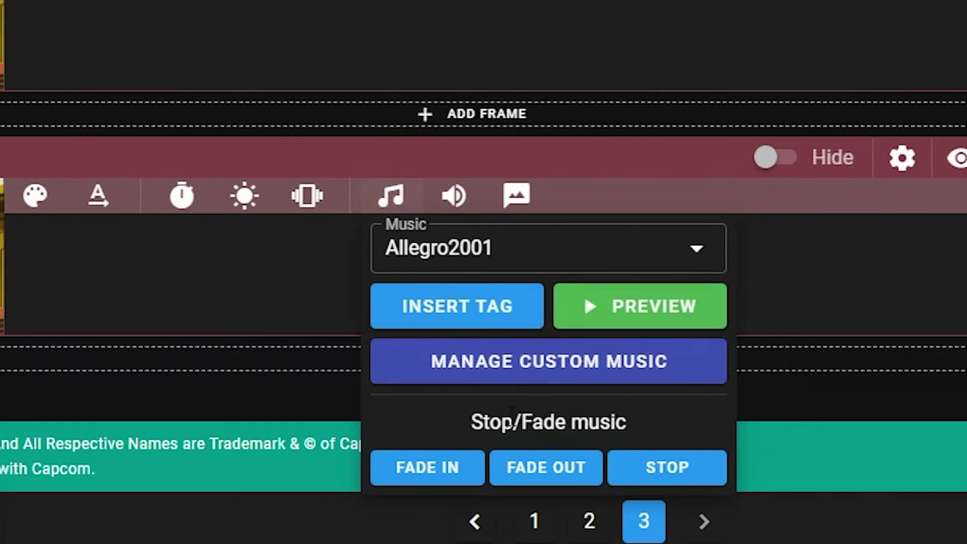
click(496, 463)
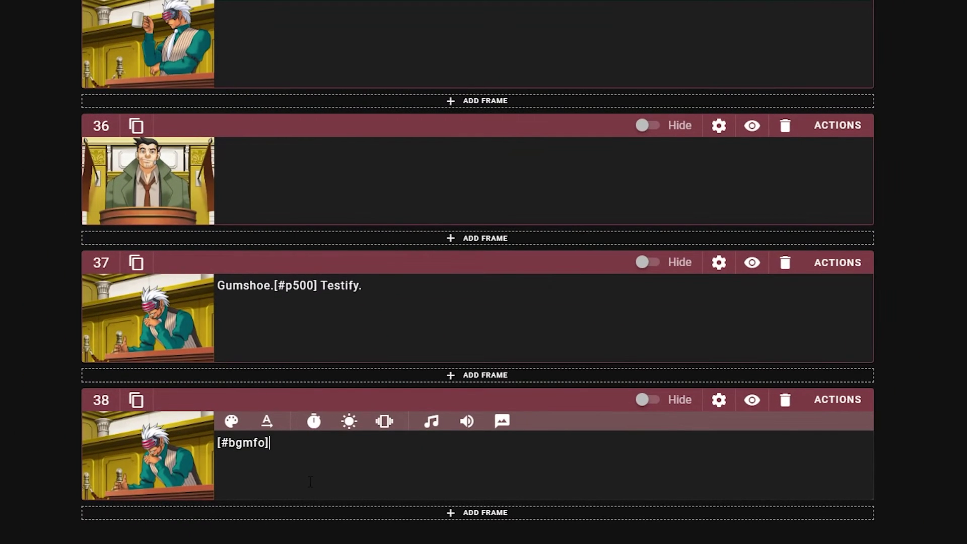
- Add frame 39 after frame 38 and enter the pause tag [#p1000] as its text
click(330, 519)
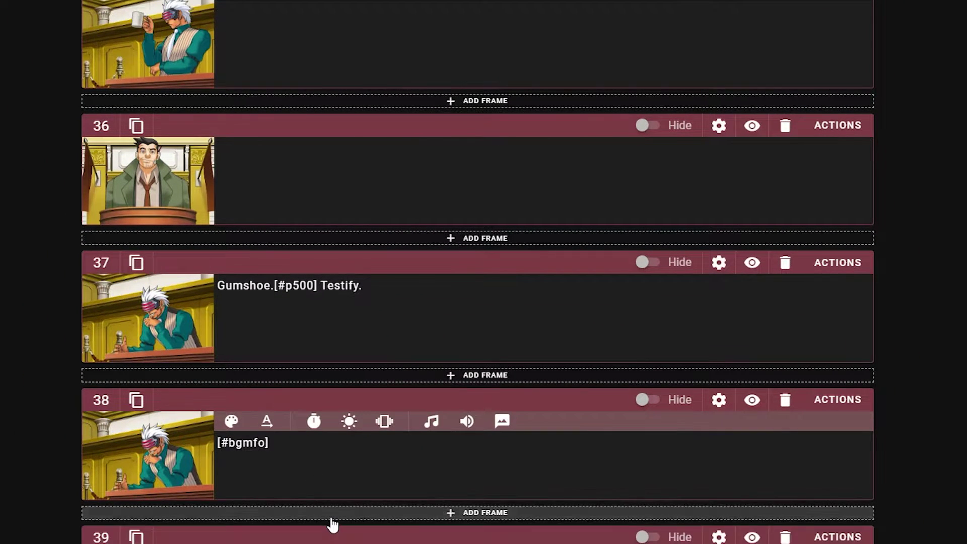
scroll(331, 518, down, 3)
click(342, 442)
text(p.1000)
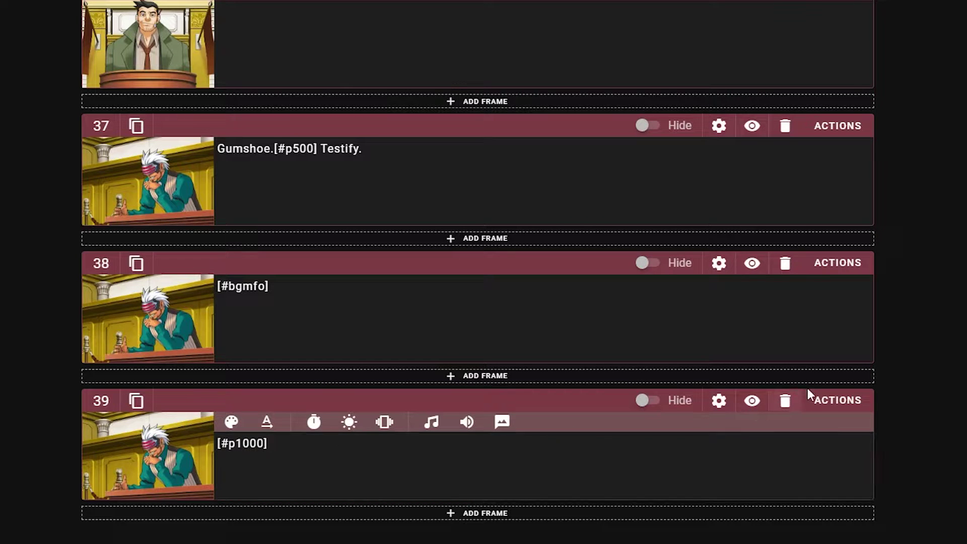
- Add frame 40 after frame 39 and set its character to Dick Gumshoe with the Confident pose
click(190, 458)
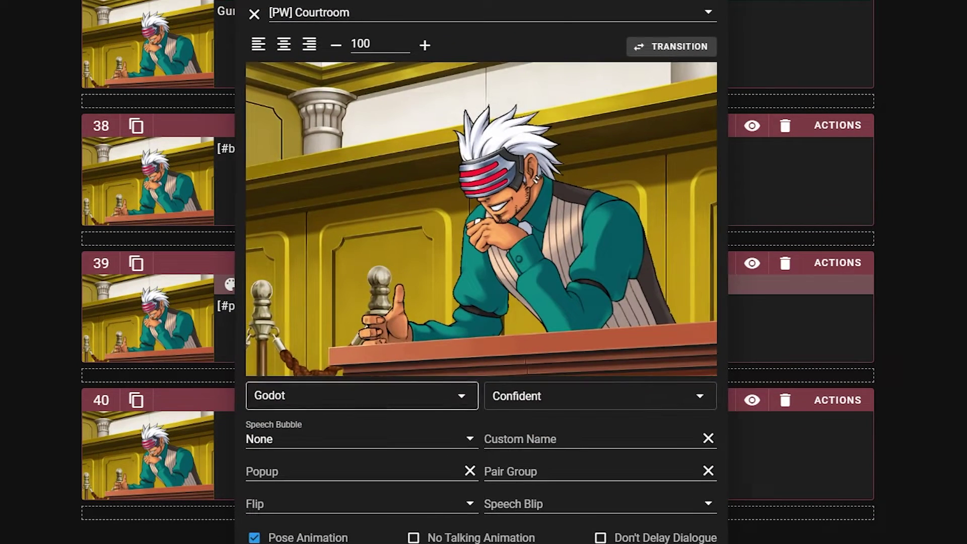
click(288, 399)
text(gumshoe)
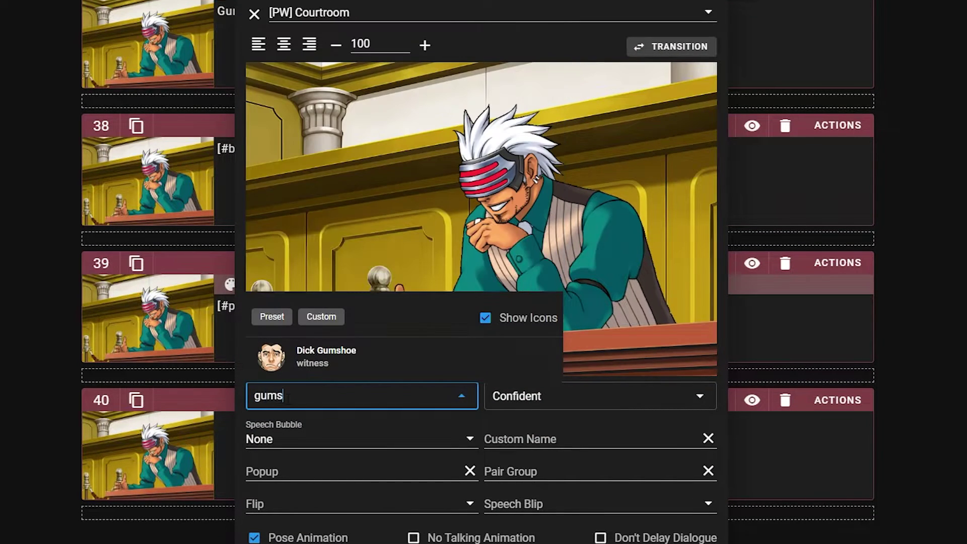
click(296, 366)
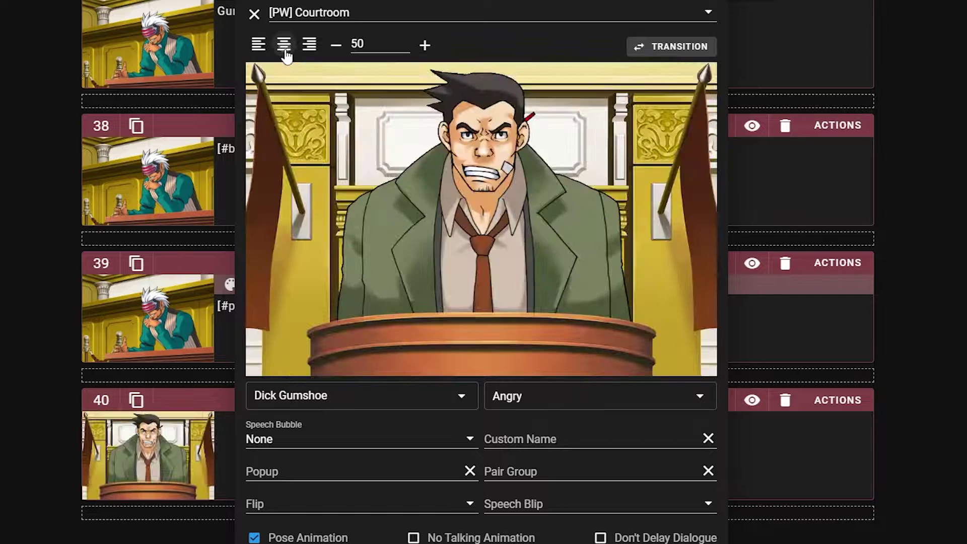
click(594, 396)
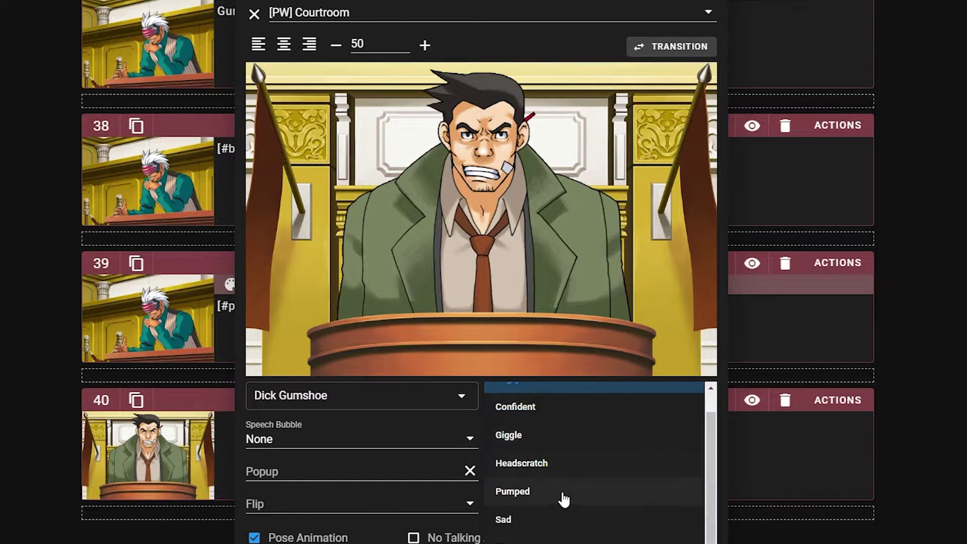
click(536, 408)
click(755, 458)
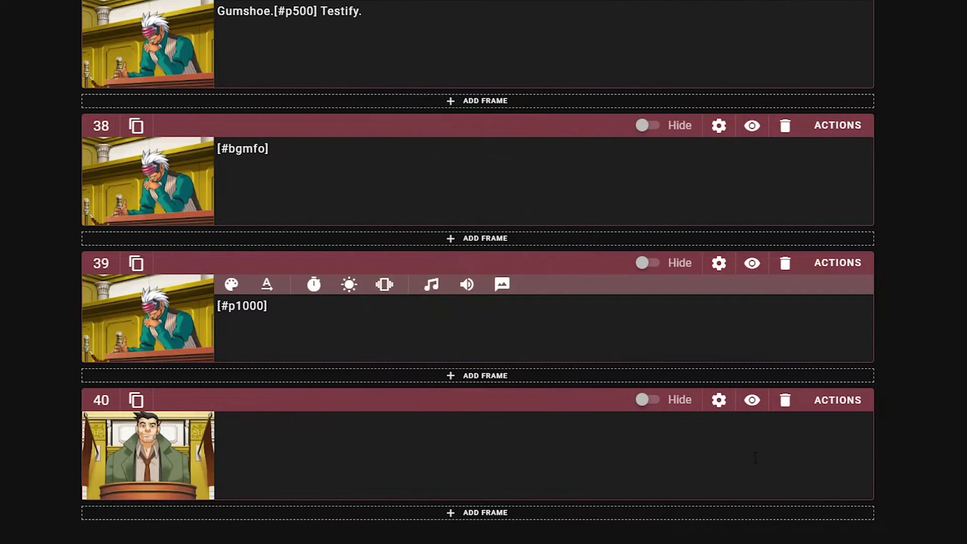
- Delete frame 39, the Godot frame containing only the [#p1000] pause
click(662, 463)
click(719, 263)
click(859, 389)
click(621, 5)
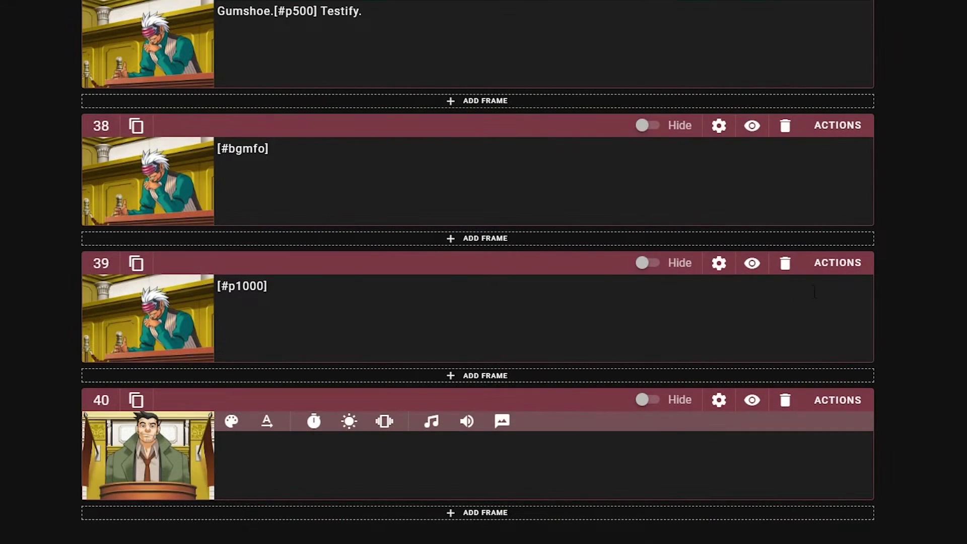
click(785, 264)
- Give frame 40 a dialogue box visibility action set to Hide and enter [#p1000] as its text
click(831, 403)
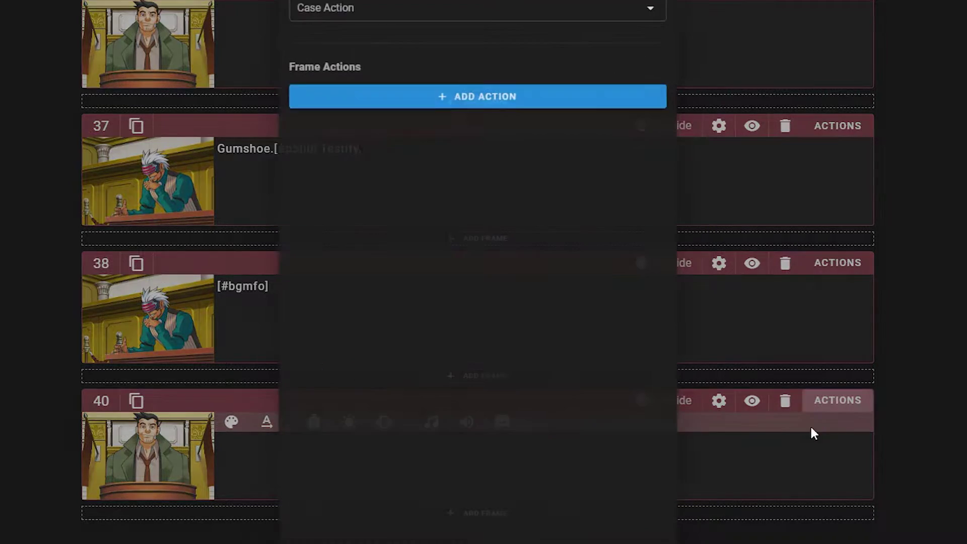
click(369, 89)
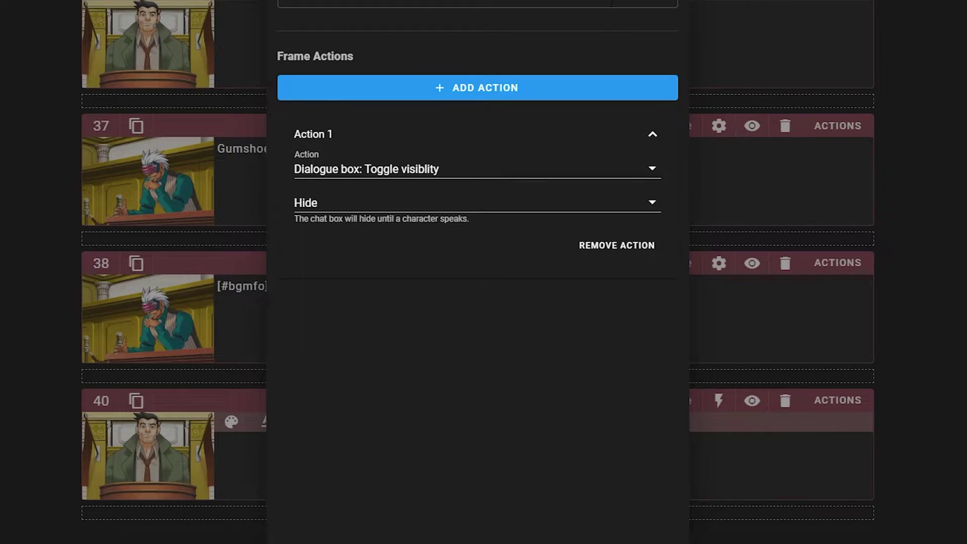
key(Escape)
text([#p1000])
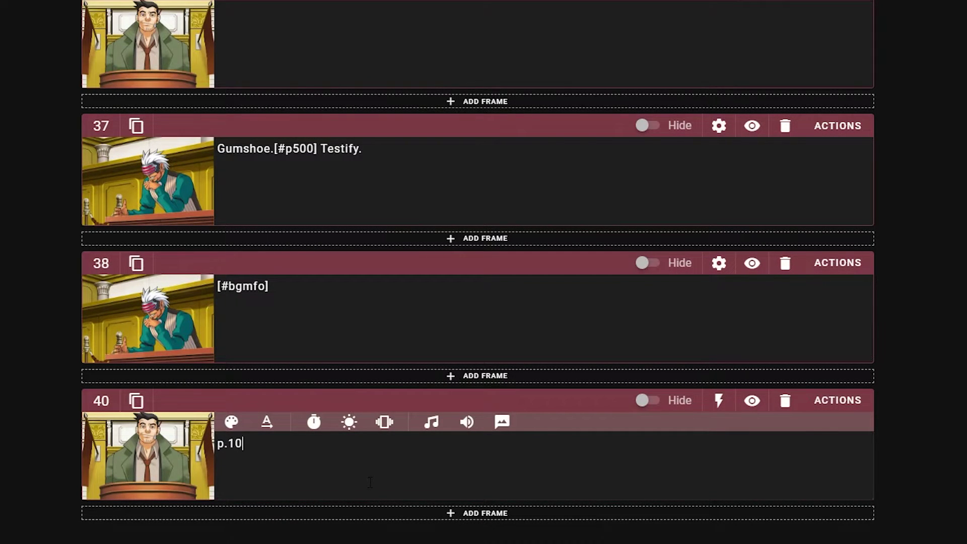
- Add a frame after frame 40 and enter the testimony title "-- About my Gumshoes --" on its second line
click(295, 514)
scroll(307, 499, down, 3)
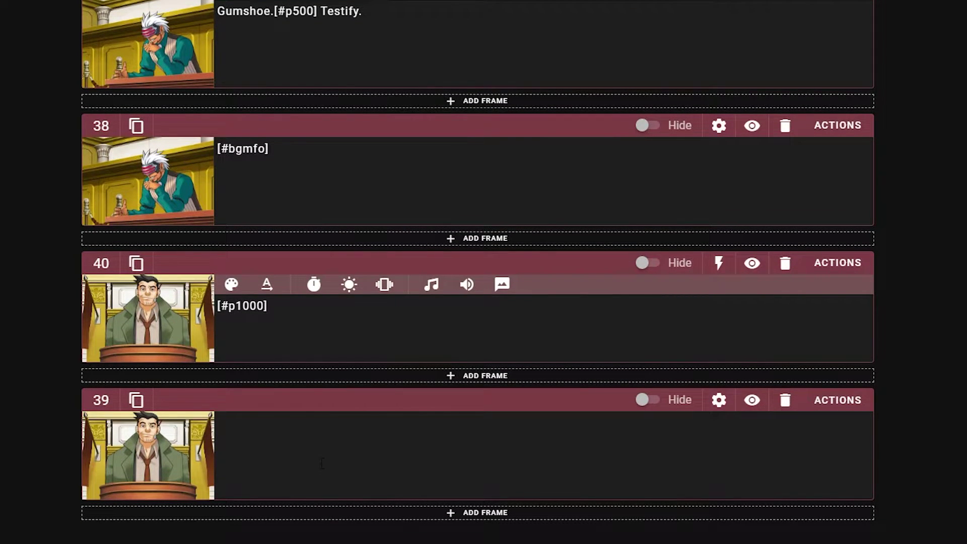
click(328, 462)
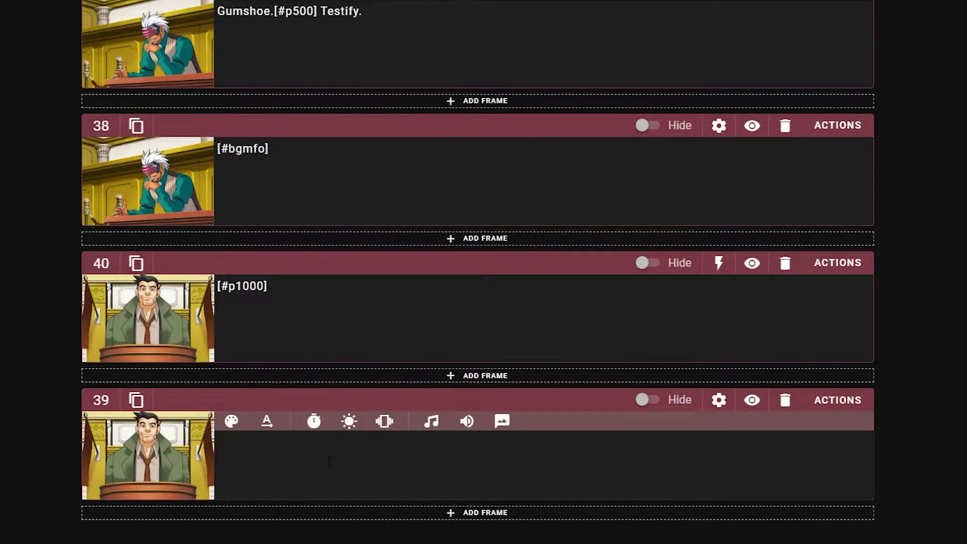
text(-- About th)
key(BackSpace)
text(mn)
key(BackSpace)
key(BackSpace)
text(y Gumshoes --)
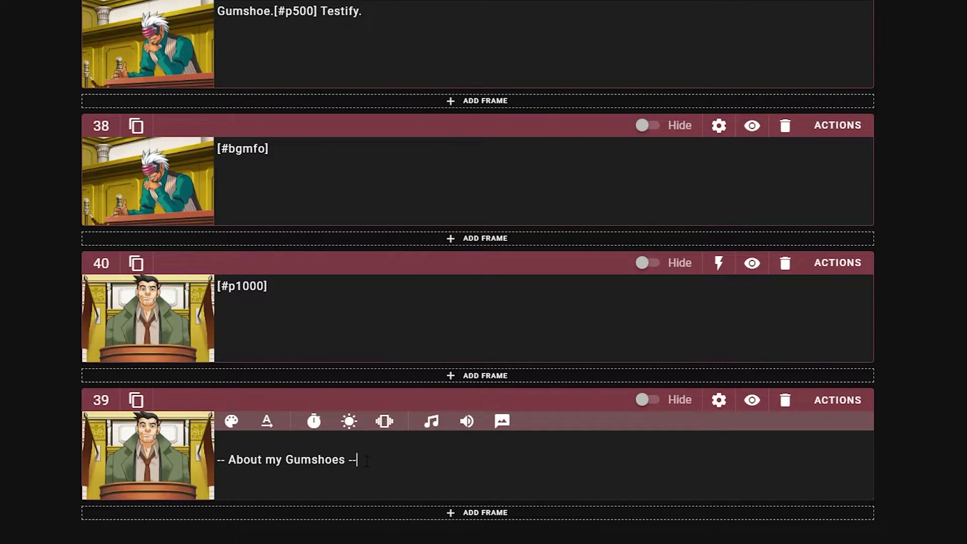
- Color the "-- About my Gumshoes --" title pure red (ff0000) and put the tag [#ts1] in front of it
drag(367, 461, 218, 460)
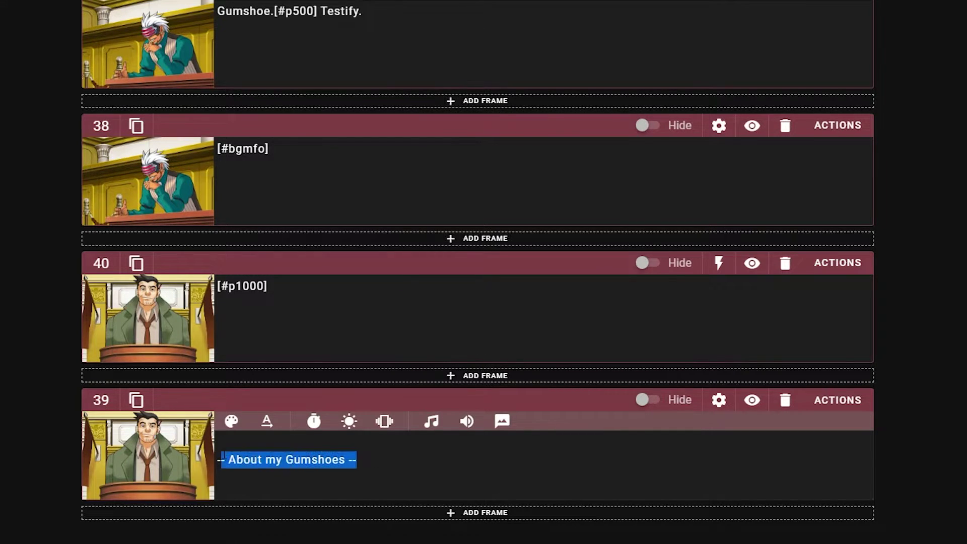
click(231, 421)
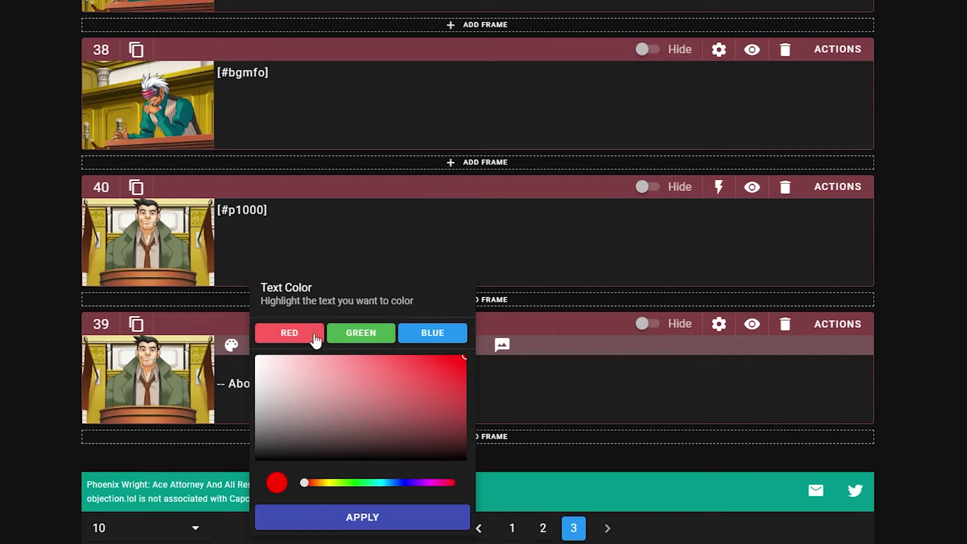
drag(440, 392, 598, 309)
click(416, 515)
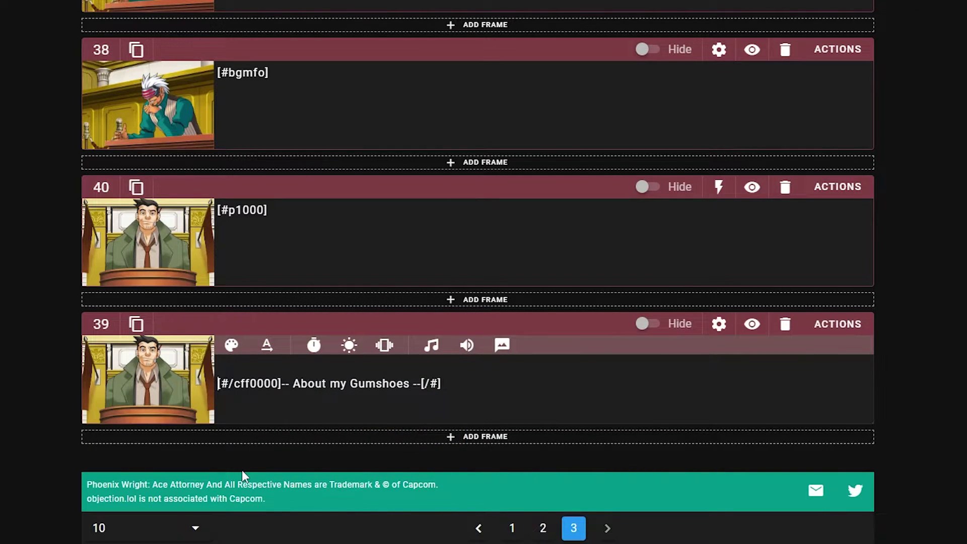
key(Home)
text([#ts1])
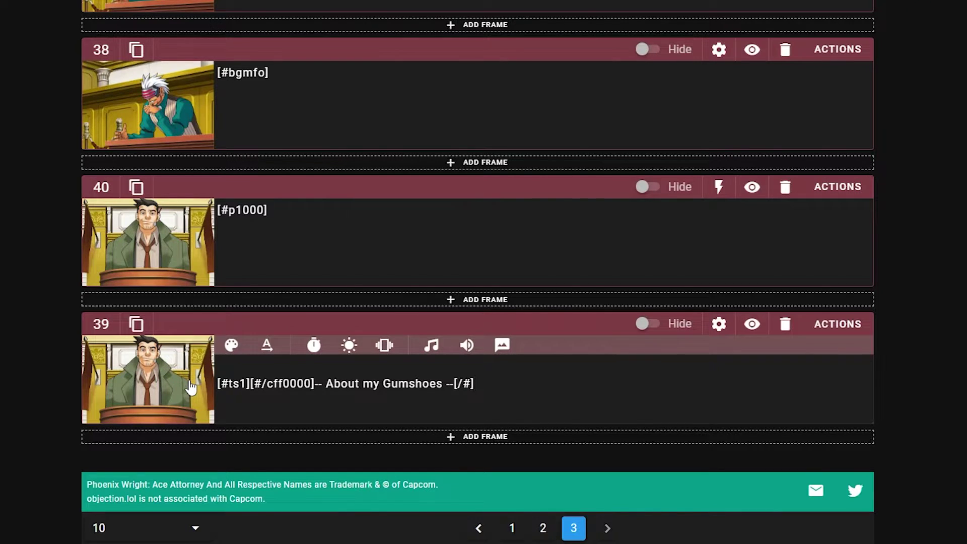
- Add a frame action to the testimony title frame that centers the text for this frame
click(837, 328)
click(478, 20)
click(453, 94)
scroll(410, 252, down, 4)
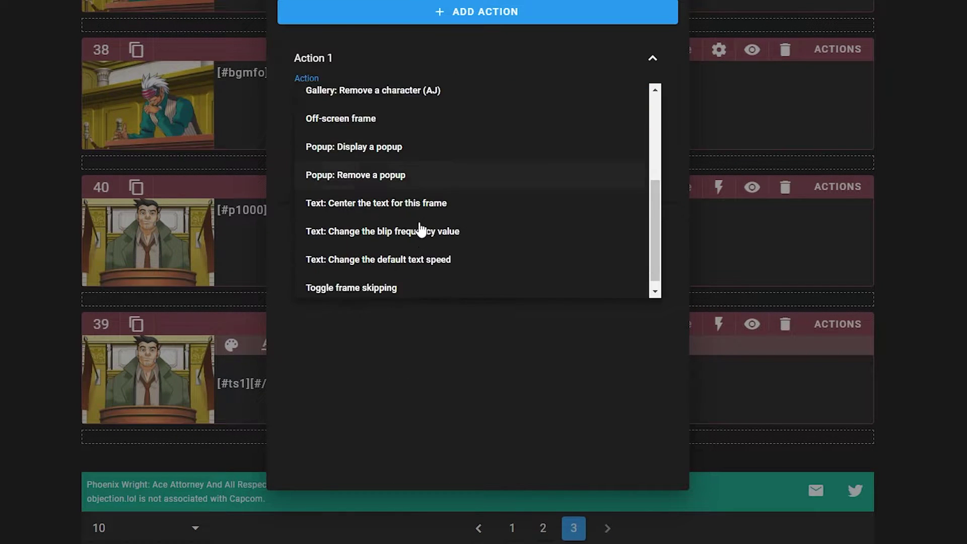
click(421, 197)
key(Escape)
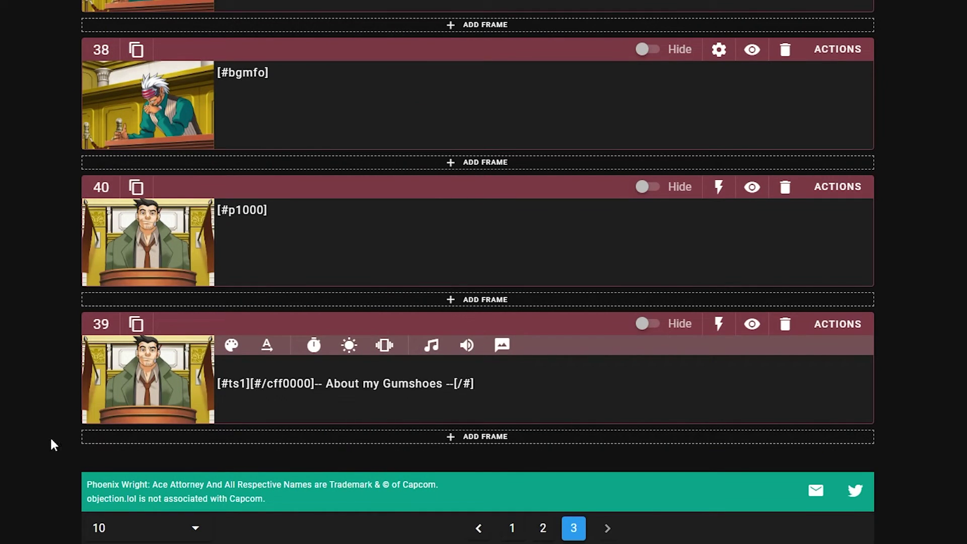
- Set the title frame's custom name to ".", enable No Talking Animation, and set its speech blip to Muted
click(136, 408)
click(547, 339)
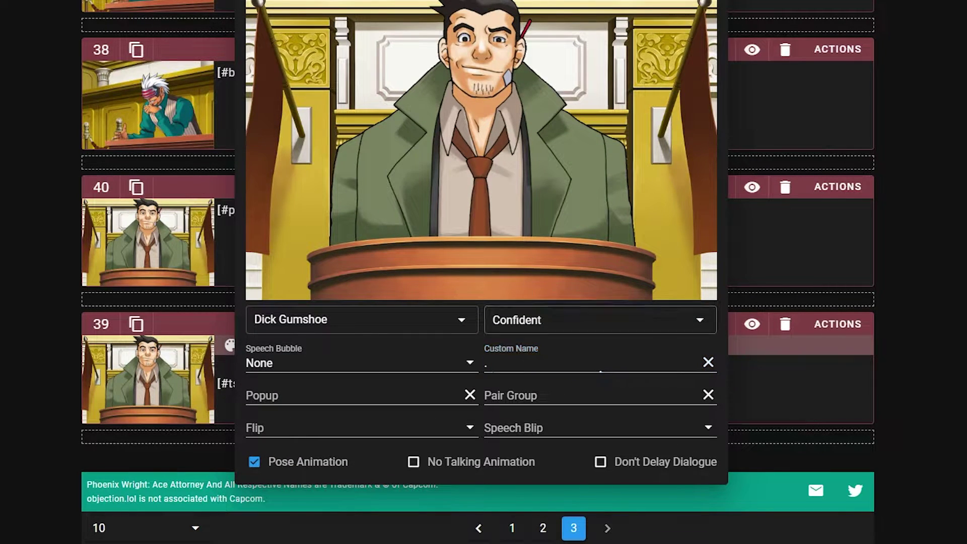
click(447, 467)
click(554, 428)
scroll(542, 454, down, 2)
click(506, 430)
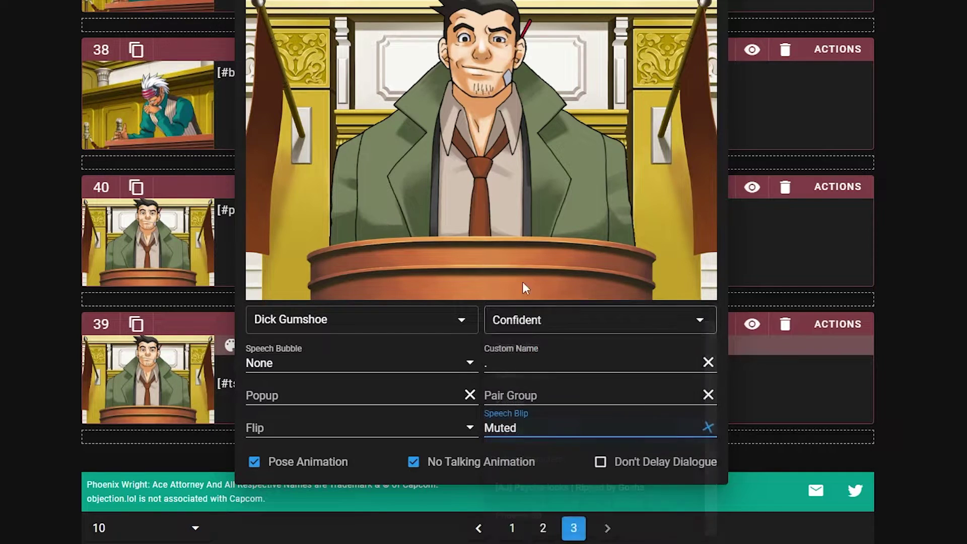
key(Escape)
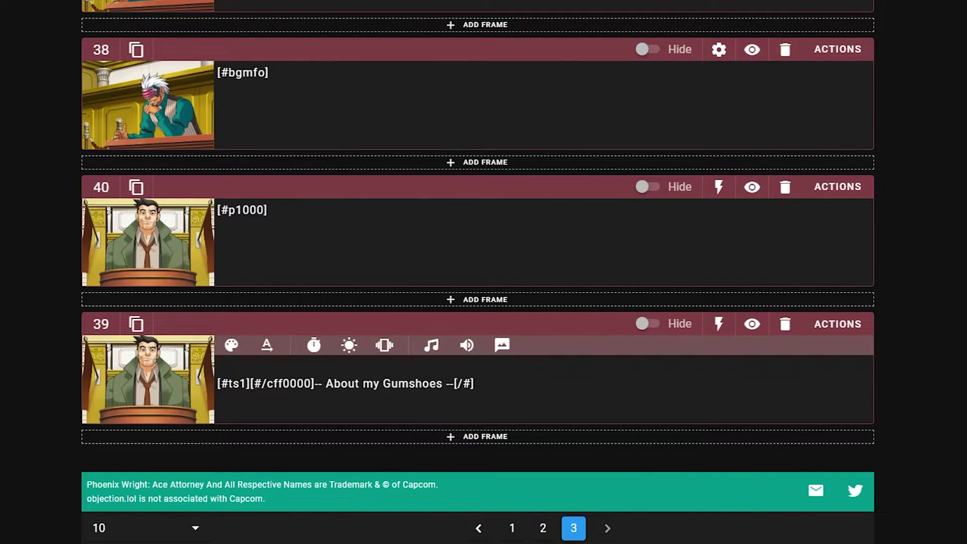
- Add a second frame action to the testimony title frame that displays a popup
click(827, 328)
click(424, 8)
click(410, 127)
scroll(423, 243, down, 3)
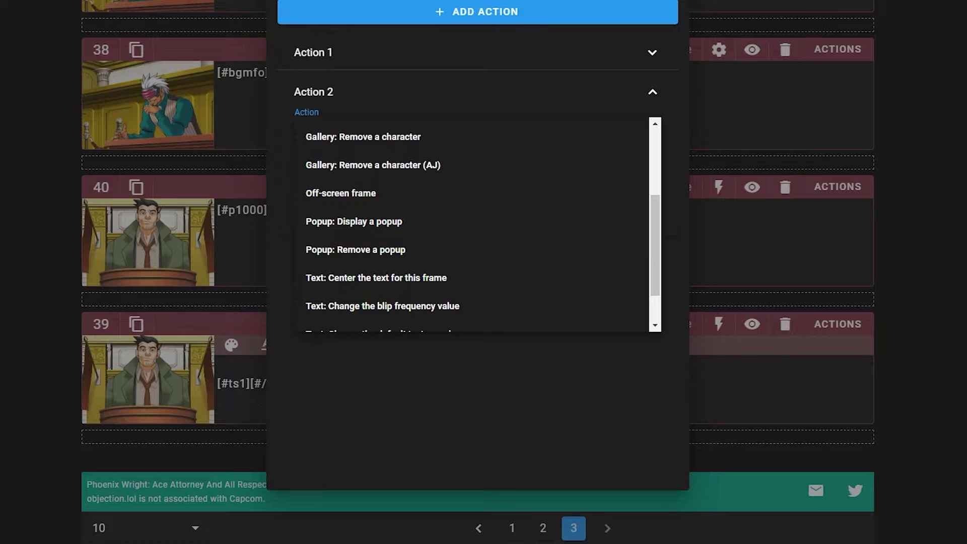
click(411, 221)
click(411, 169)
click(411, 172)
key(Escape)
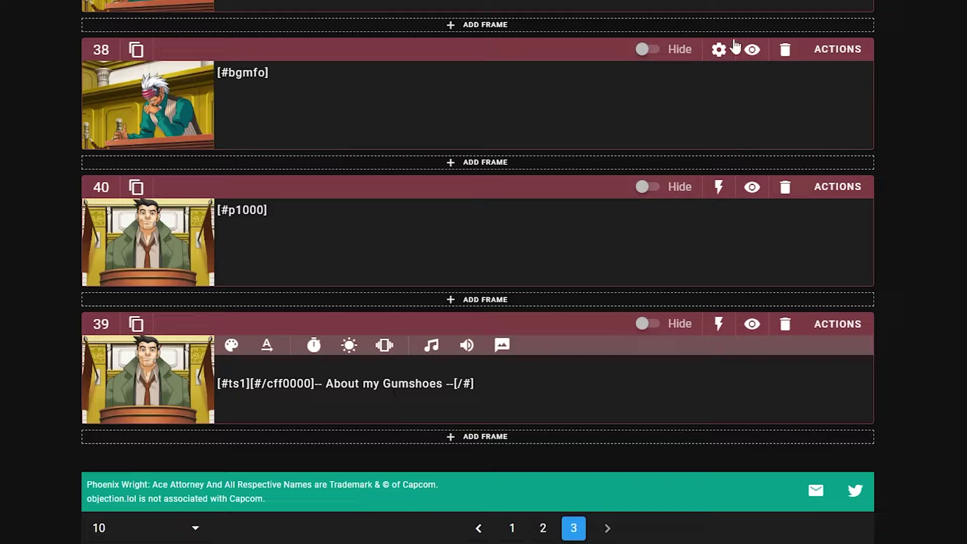
- Preview the scene from frame 37 to check the fade-out and the testimony title
scroll(395, 392, up, 4)
click(751, 129)
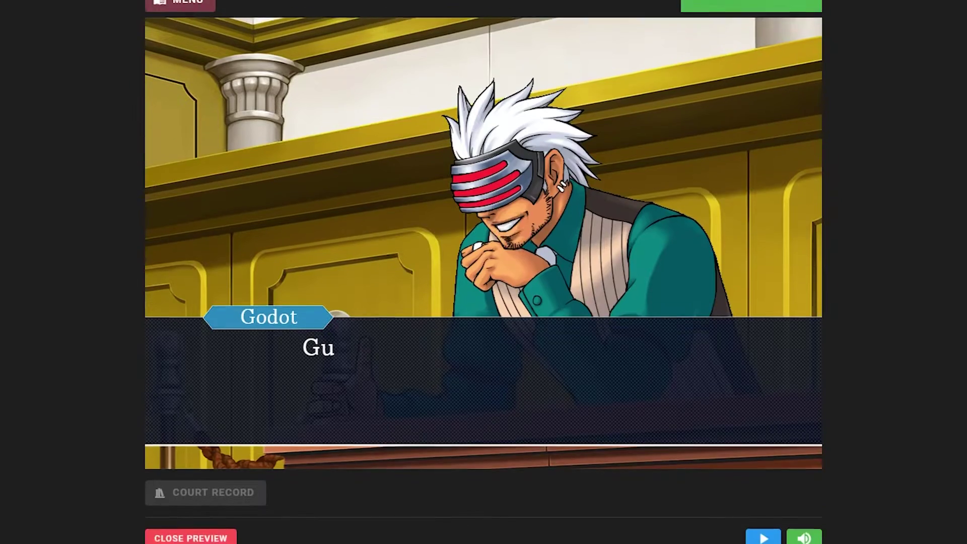
click(778, 403)
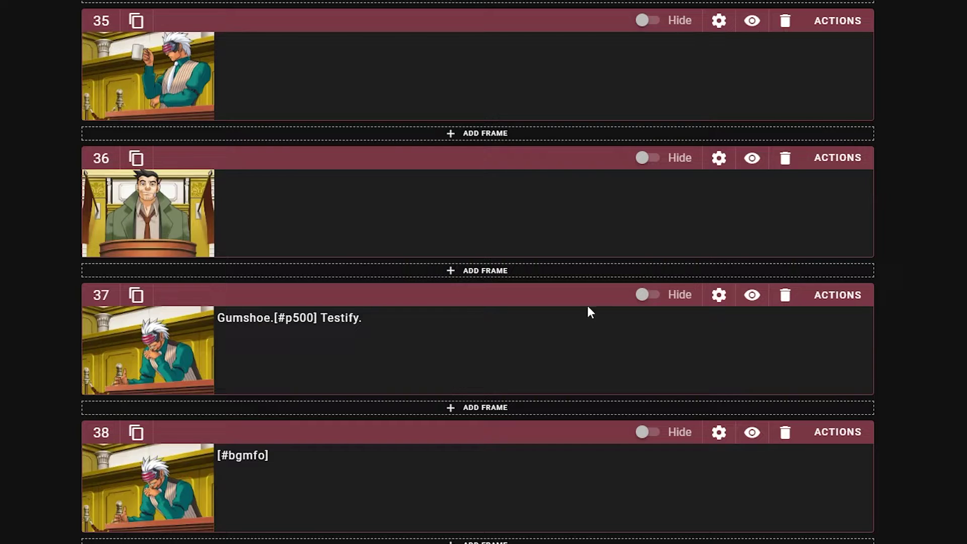
- Append the pause tag [#p1000] after [#bgmfo] in frame 38's text
click(478, 349)
click(361, 482)
text(p.1000])
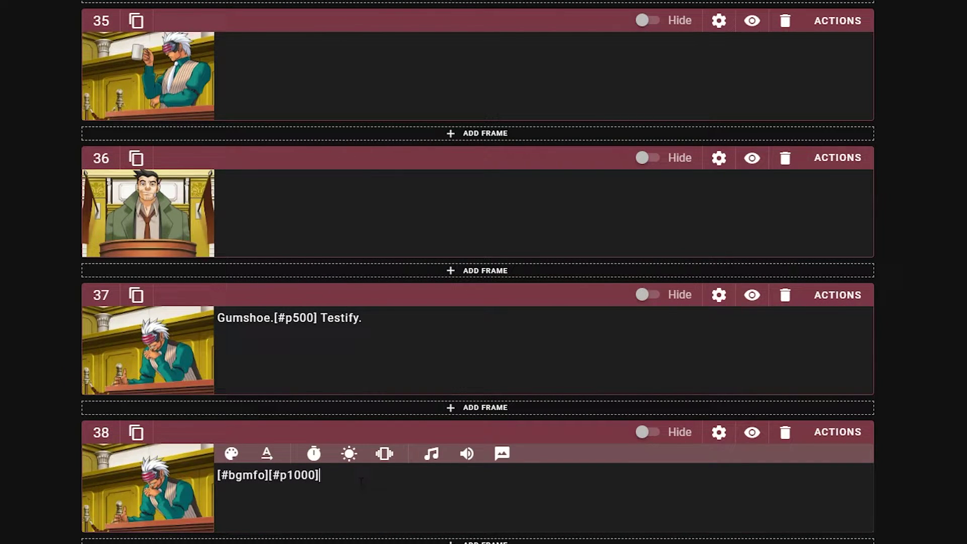
- Preview again from frame 37 to check the transition with frame 38's added pause
click(749, 304)
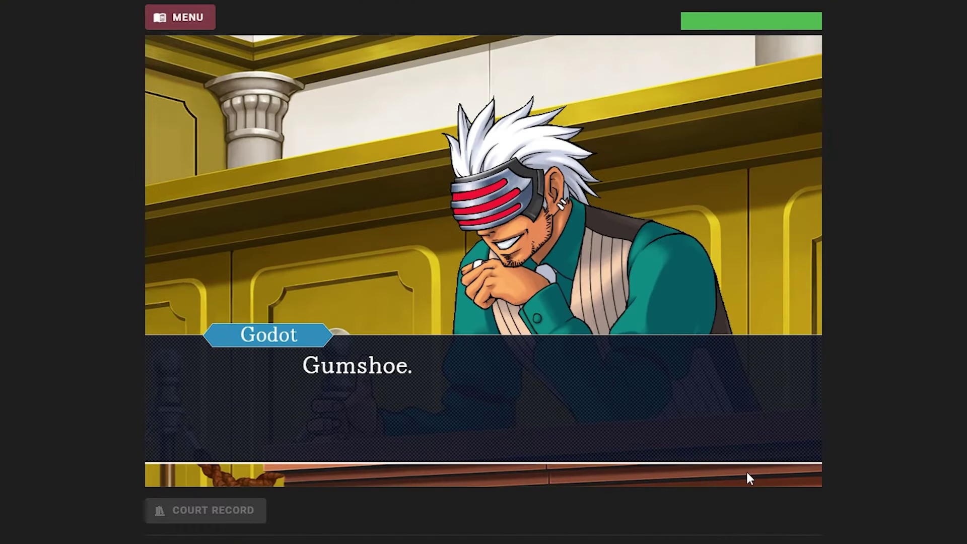
click(772, 397)
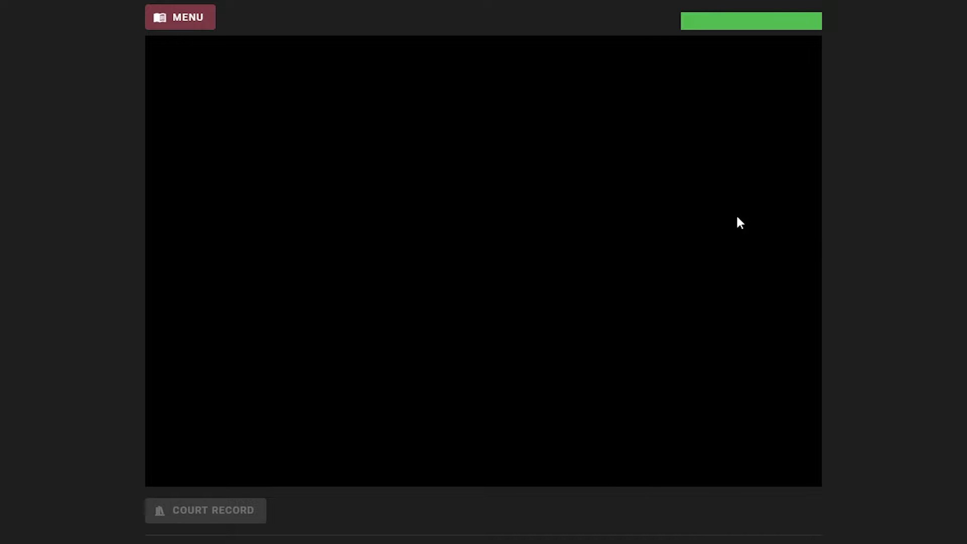
scroll(581, 488, down, 1)
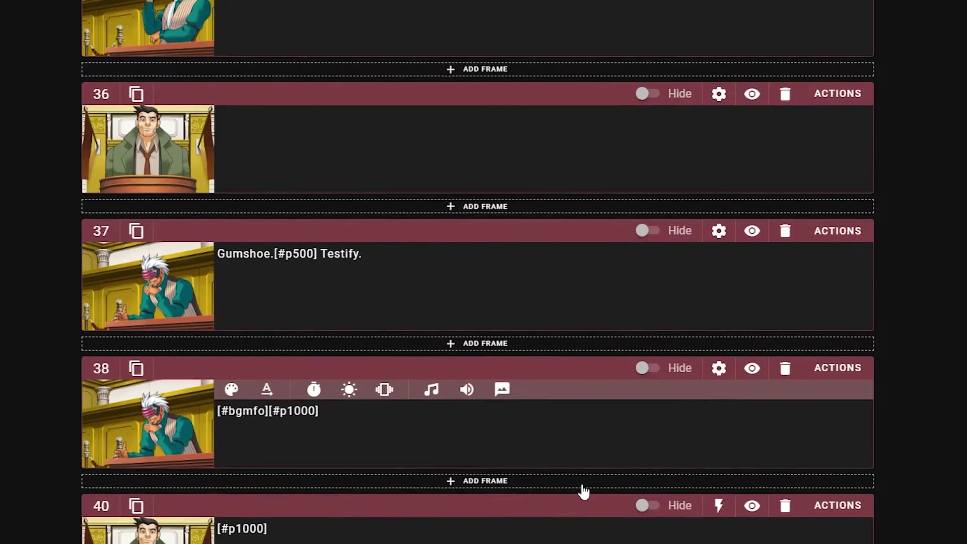
- Give frame 40 a fade-in effect and close its effect settings
click(719, 499)
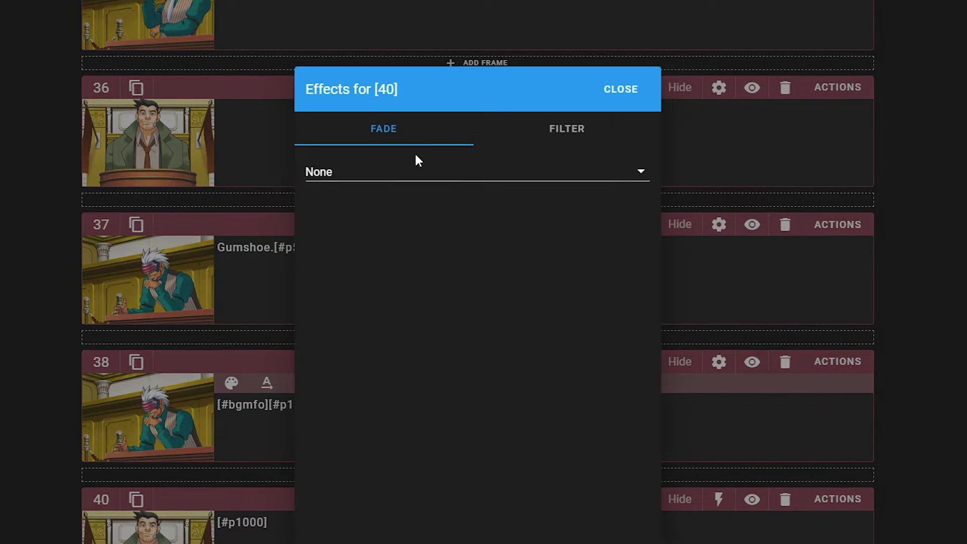
click(627, 93)
click(719, 499)
click(330, 179)
click(390, 238)
click(380, 212)
click(369, 358)
click(621, 88)
- Remove the [#p1000] pause tag from frame 38's text, keeping [#bgmfo]
drag(319, 406, 267, 407)
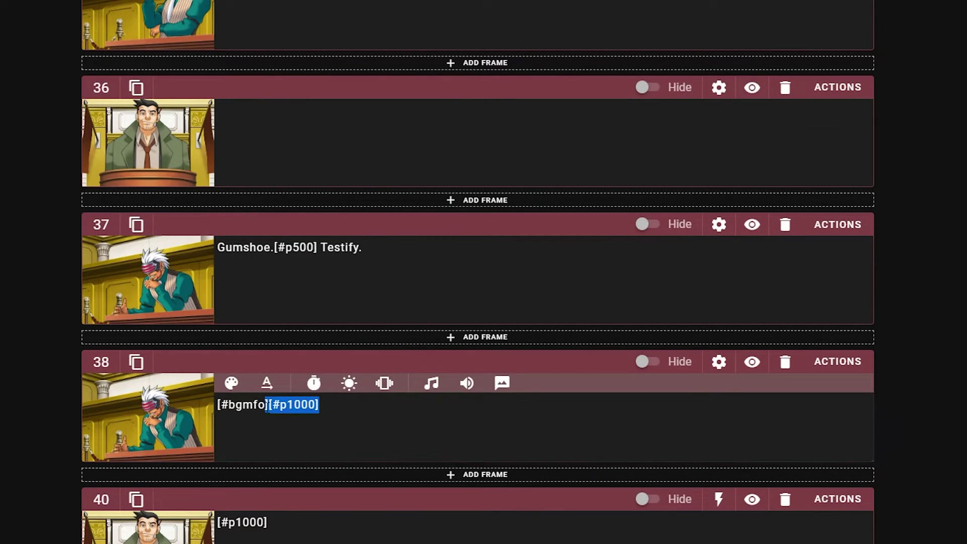
key(BackSpace)
- Play the preview from frame 37 through to the testimony title and close it
click(753, 224)
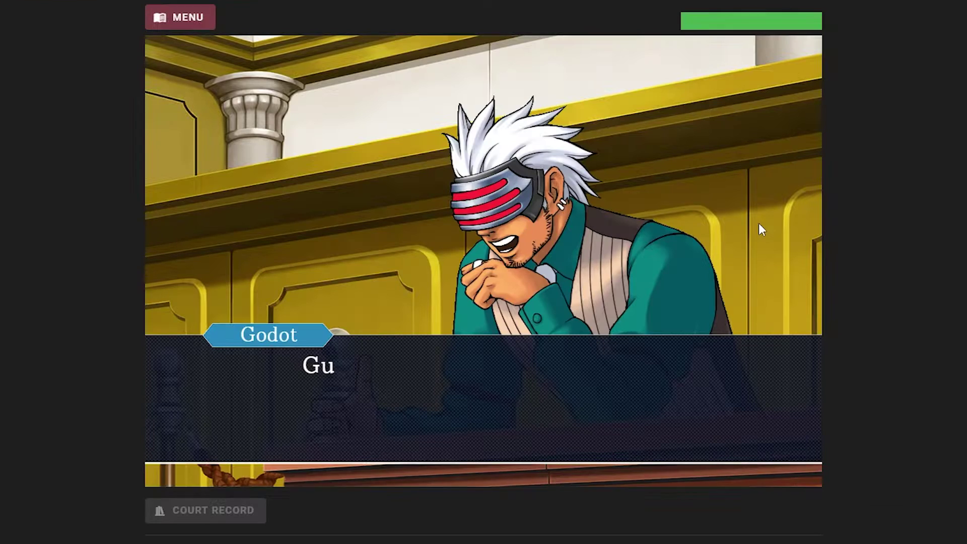
key(Escape)
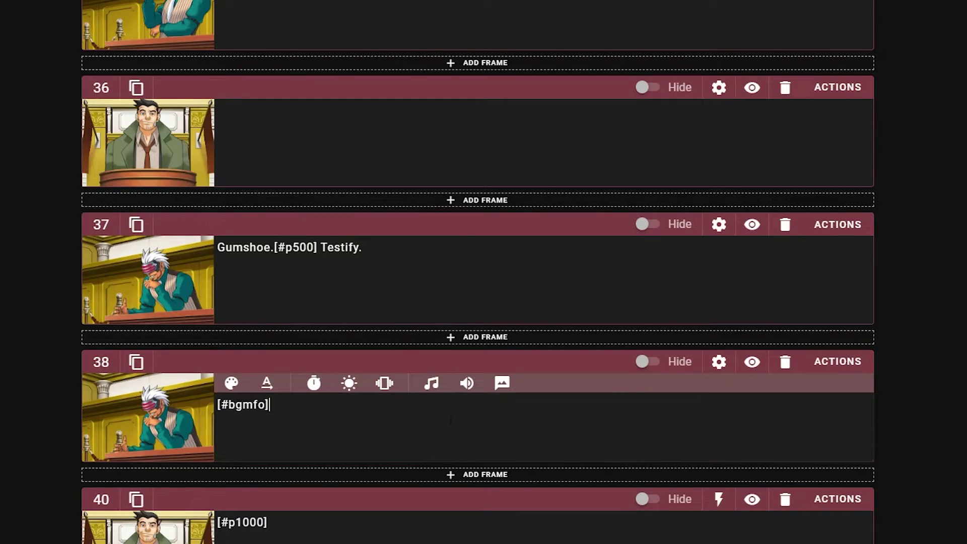
click(752, 224)
click(780, 403)
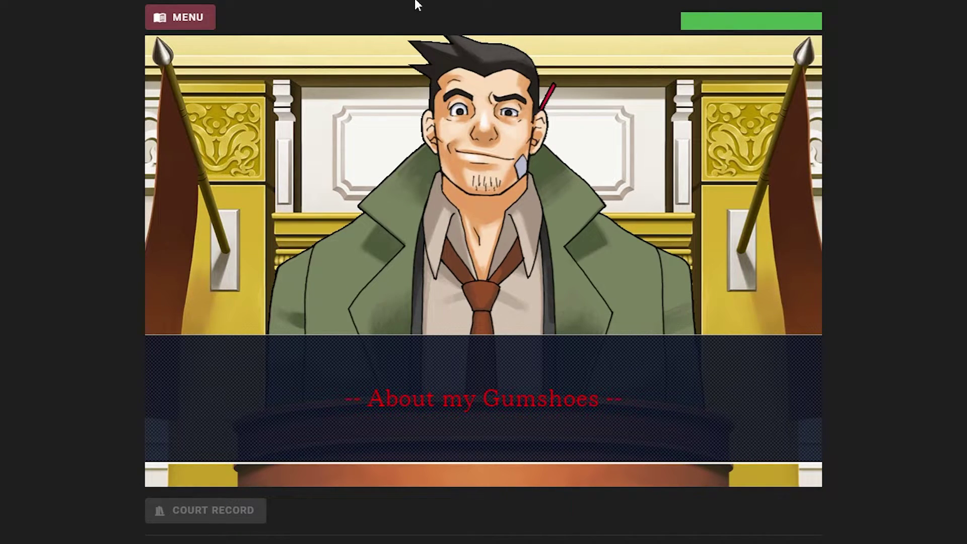
click(484, 4)
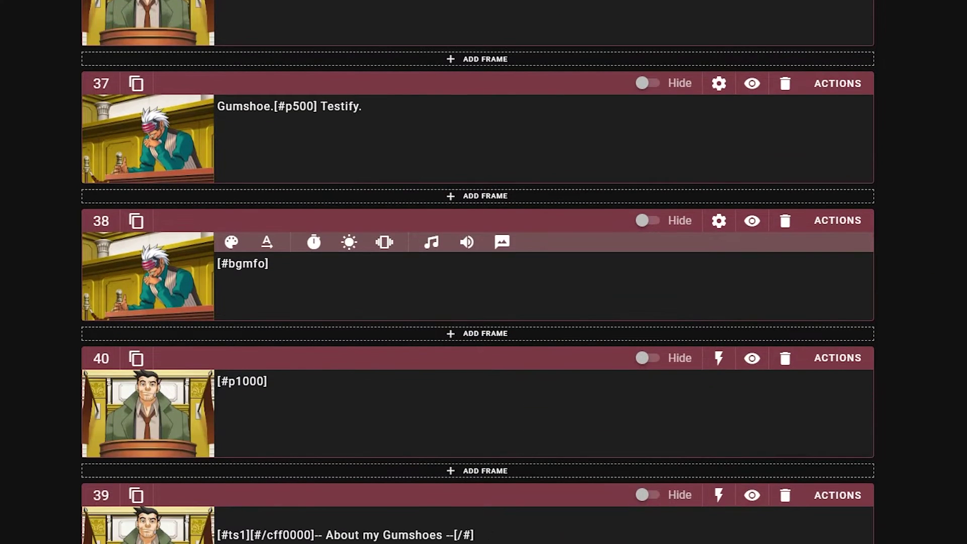
- Add frame 41 after the testimony title frame and open its actions
scroll(836, 454, down, 3)
click(837, 495)
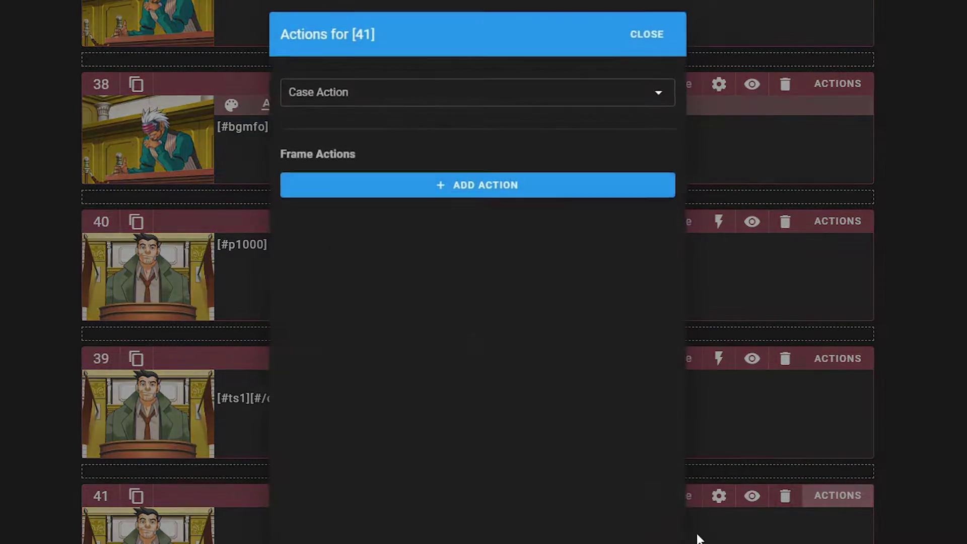
- Add a frame action to frame 41 that displays the Testimony Label popup
click(484, 190)
click(416, 268)
scroll(408, 438, down, 3)
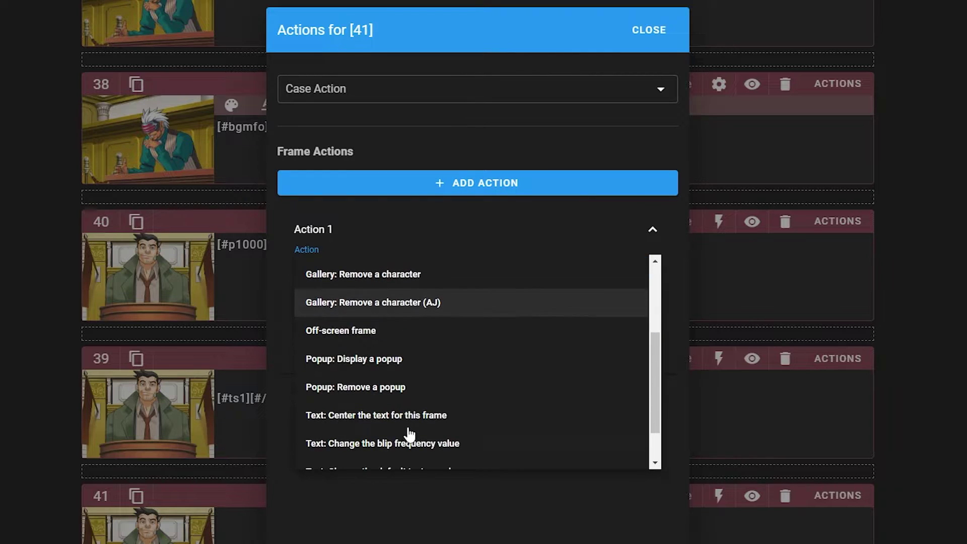
click(413, 369)
click(393, 298)
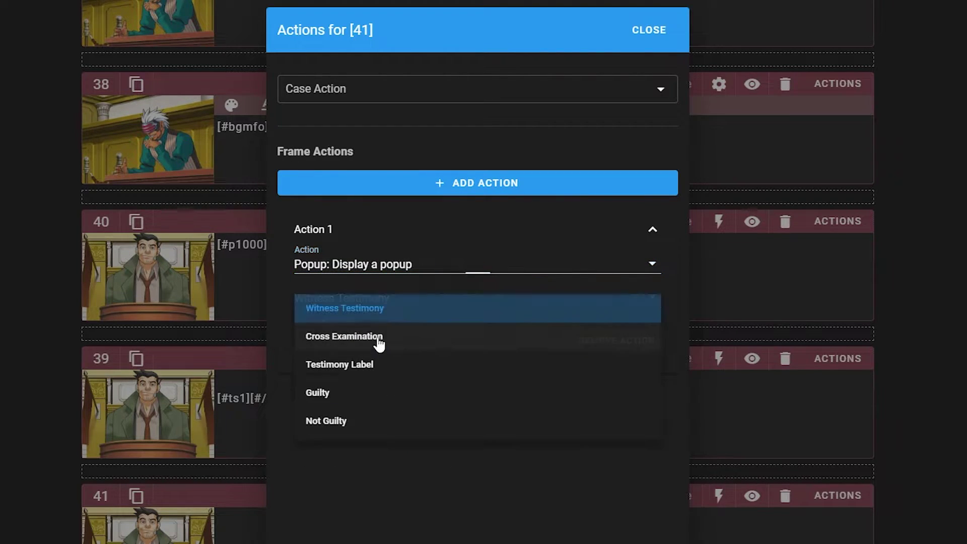
click(361, 364)
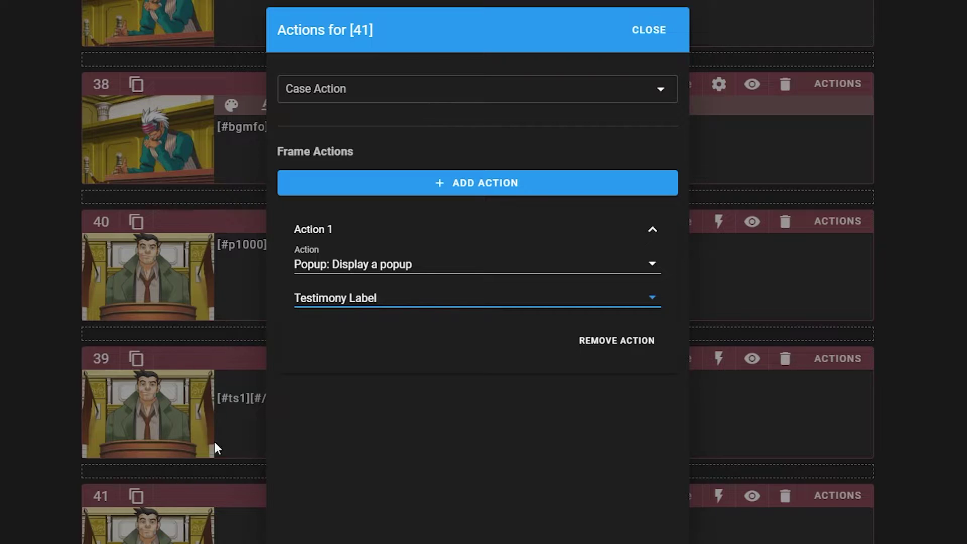
click(640, 42)
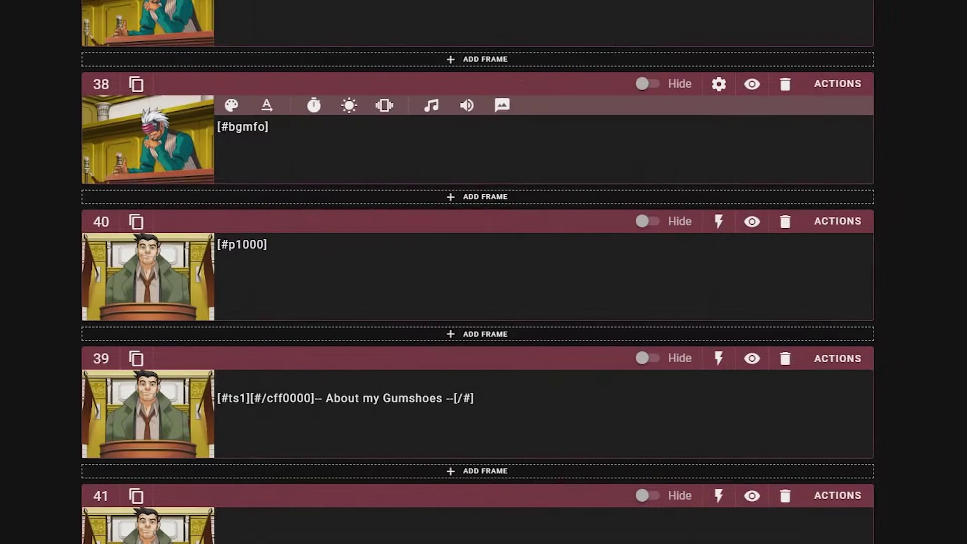
- Examine frame 39's testimony title text and its Move to next frame immediately and Merge with next options
click(718, 358)
click(720, 414)
click(719, 445)
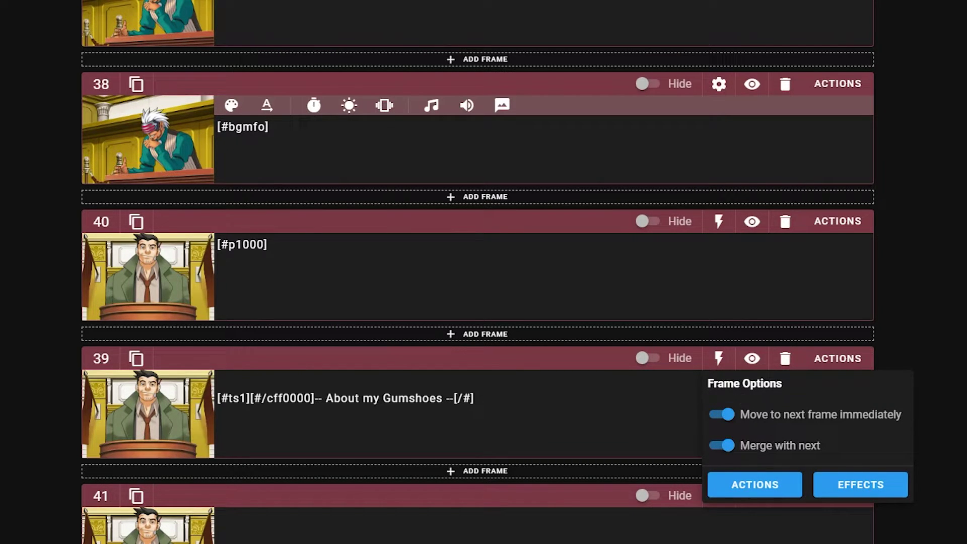
click(302, 534)
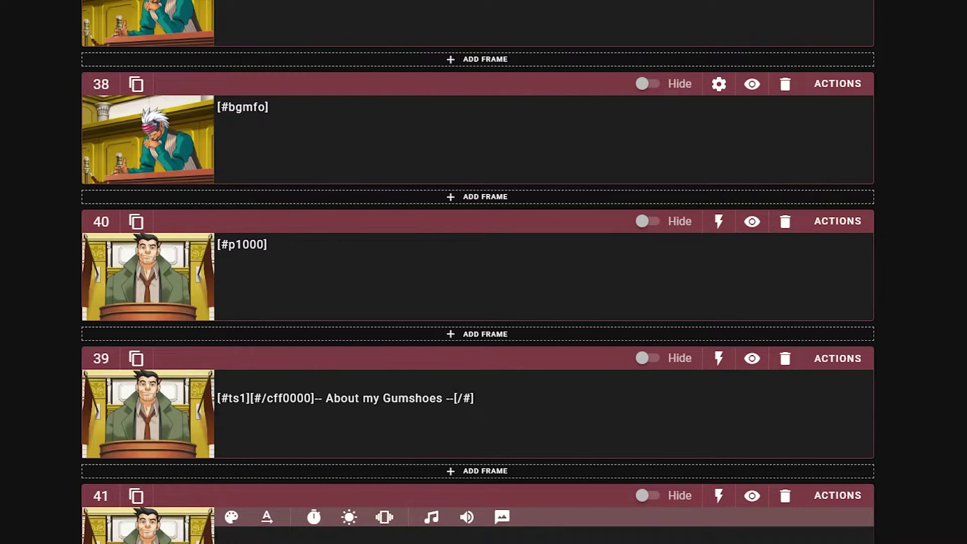
click(302, 382)
drag(475, 418, 261, 418)
click(484, 418)
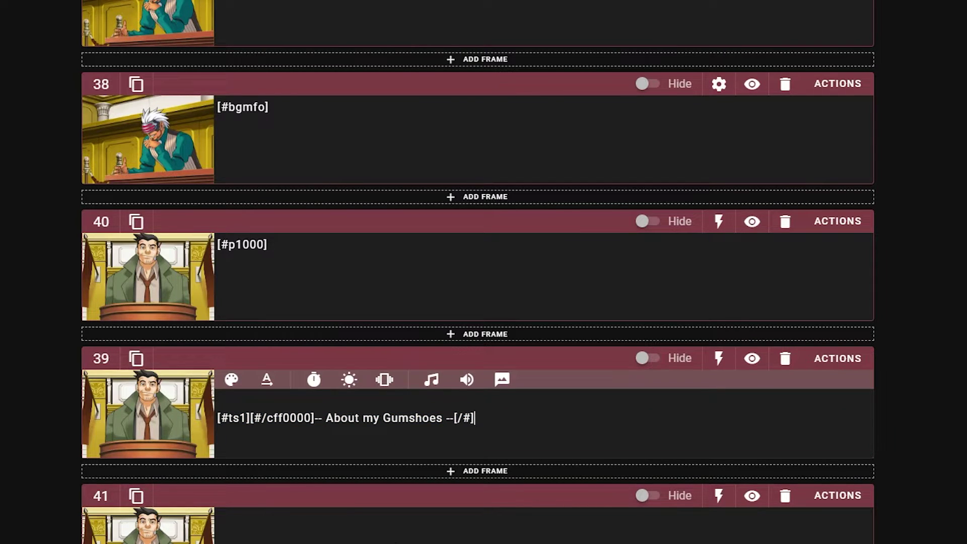
click(302, 535)
drag(221, 386, 472, 419)
click(719, 358)
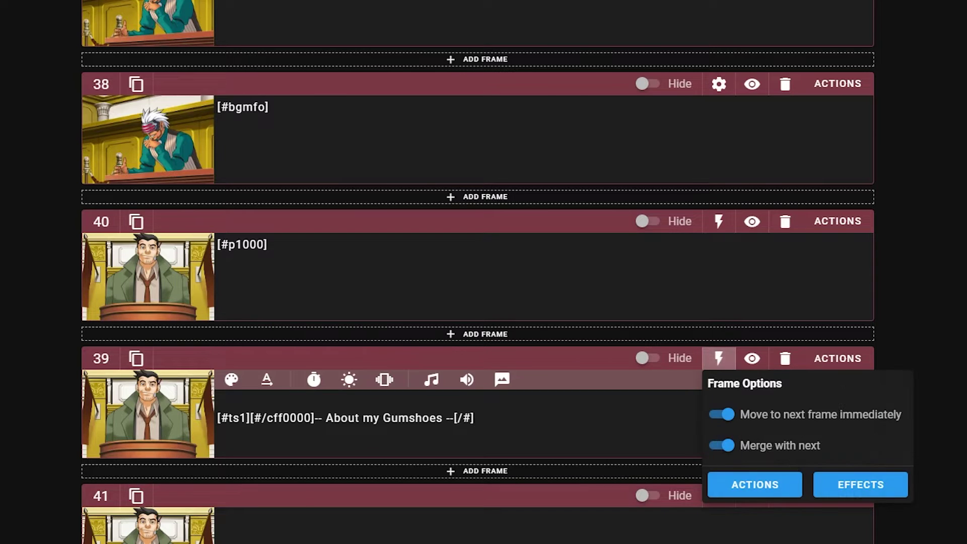
click(219, 537)
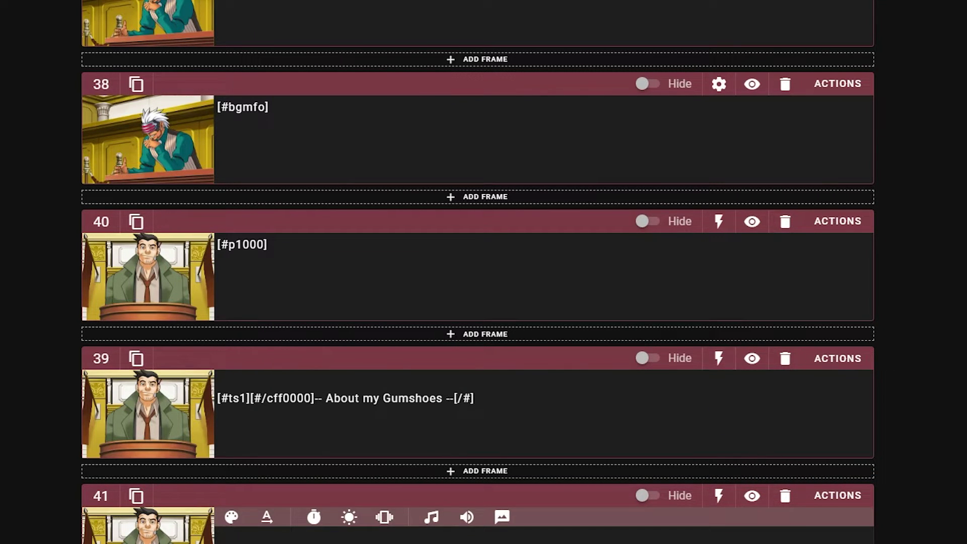
click(217, 411)
click(719, 358)
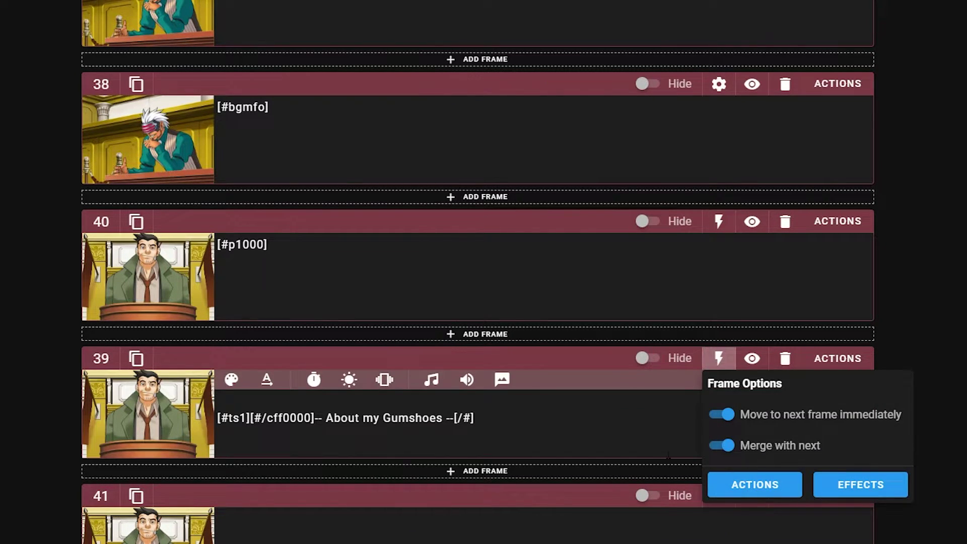
click(581, 530)
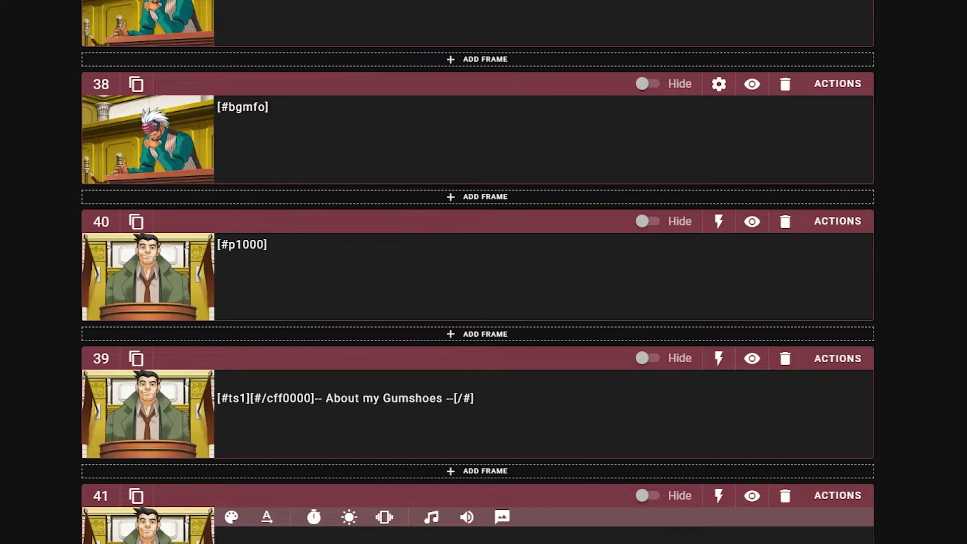
- Preview the Allegro2001 music track for frame 42, stopping playback after a short listen
scroll(477, 272, down, 3)
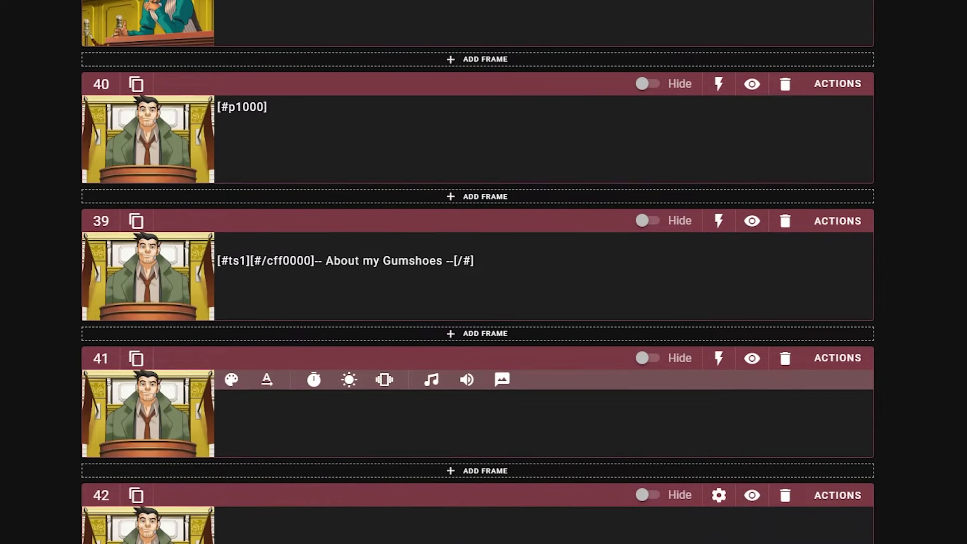
scroll(381, 539, down, 2)
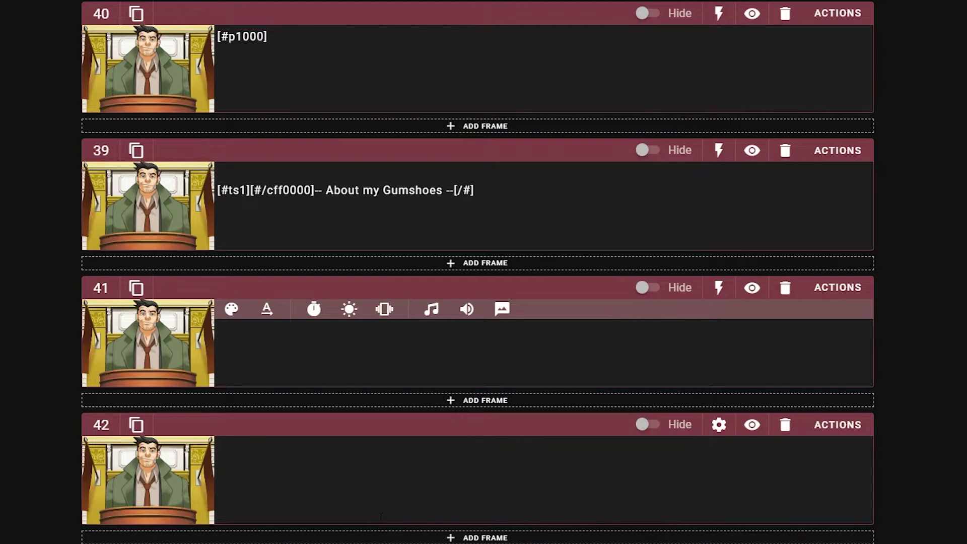
click(383, 488)
click(432, 446)
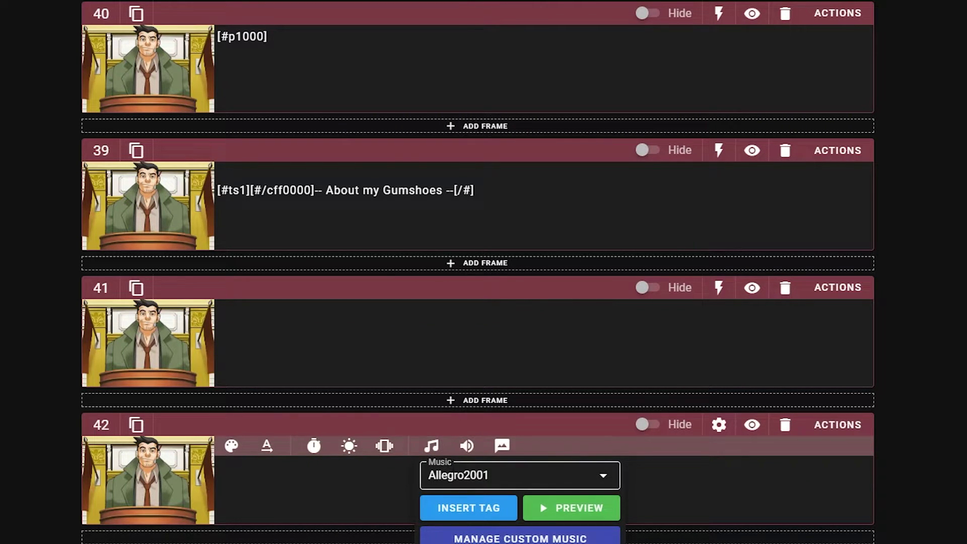
click(542, 479)
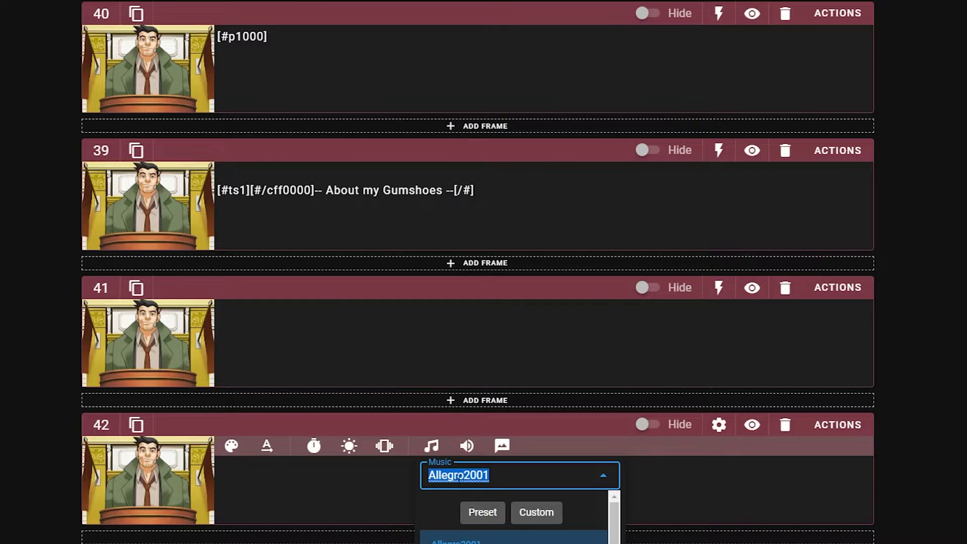
key(Escape)
click(582, 506)
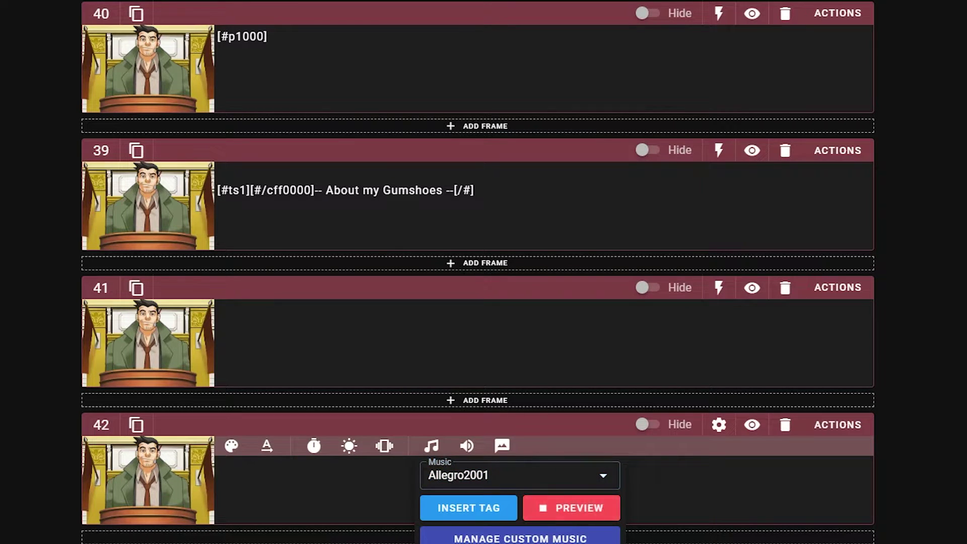
click(566, 516)
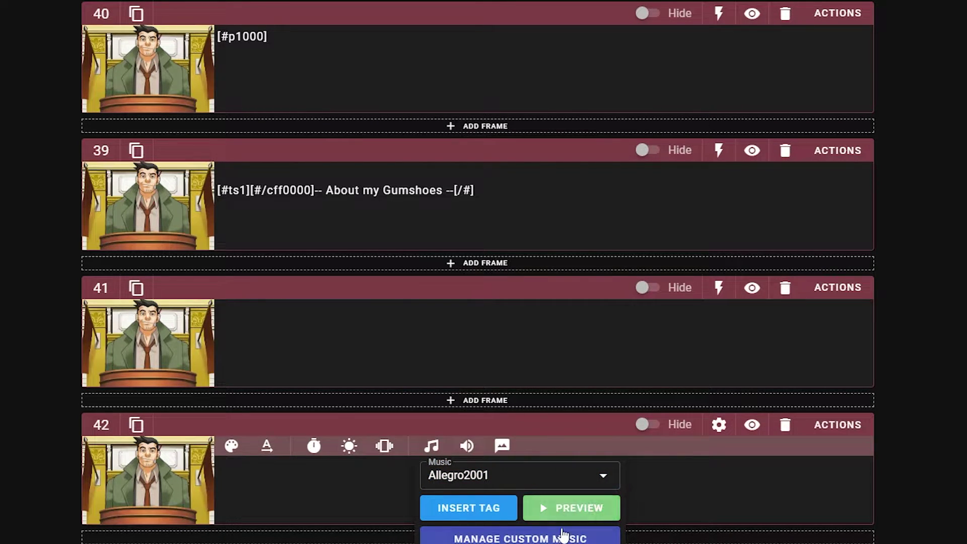
- Search the music for "moderato", choose Moderato2001 and preview it for frame 42
click(603, 475)
key(BackSpace)
key(BackSpace)
key(BackSpace)
key(BackSpace)
key(BackSpace)
key(BackSpace)
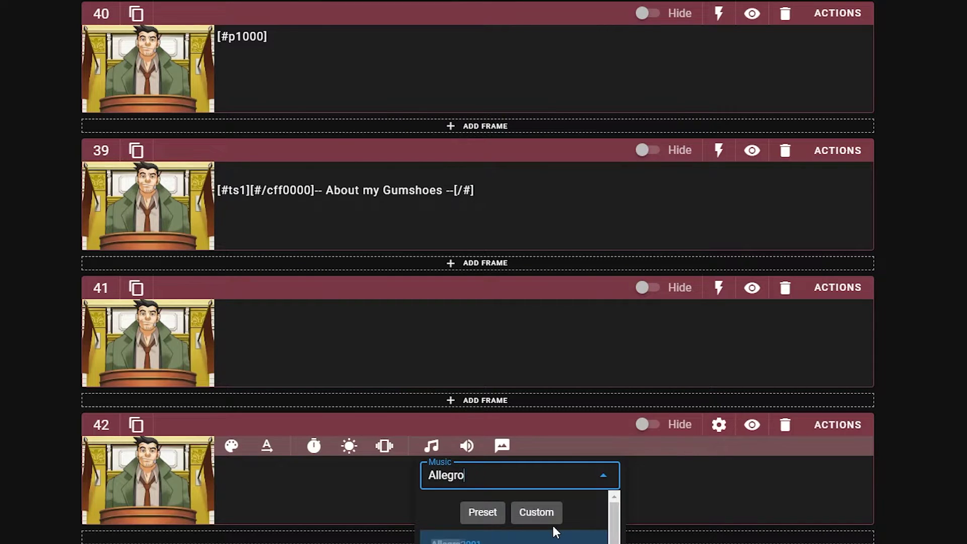
key(BackSpace)
key(BackSpace)
key(BackSpace)
key(BackSpace)
key(BackSpace)
text(moderato)
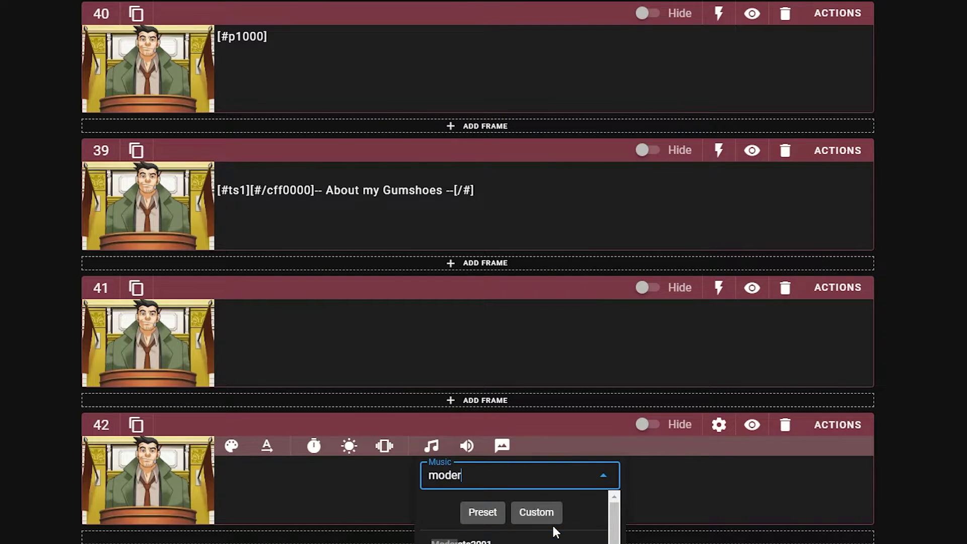
click(554, 539)
click(567, 519)
click(567, 520)
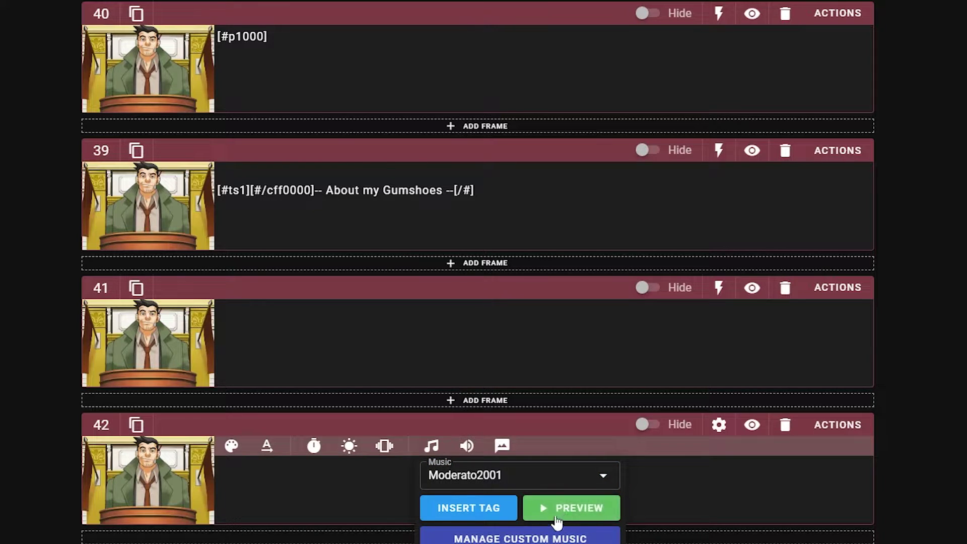
- Choose Moderato2002 as the music, preview it and insert its music tag into frame 42
click(504, 475)
text(200)
scroll(514, 524, down, 3)
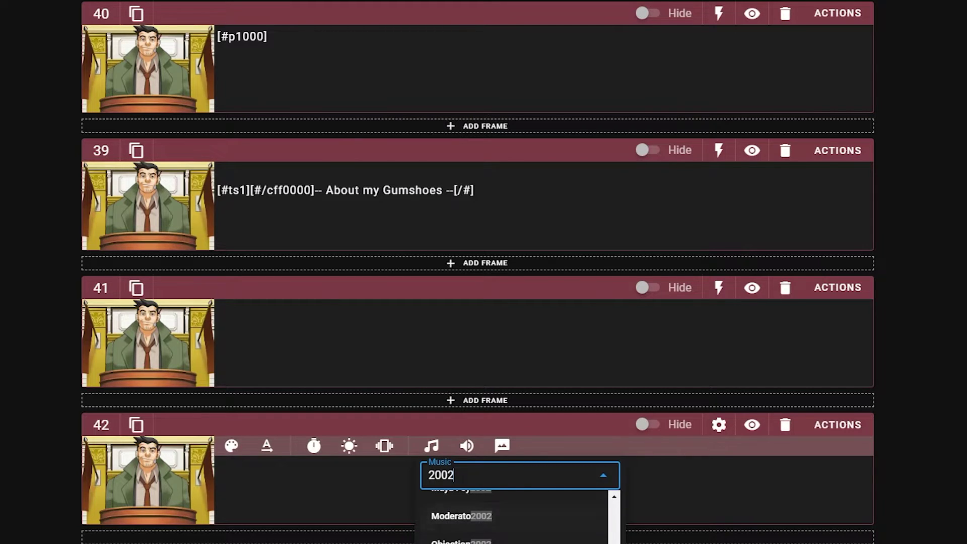
click(459, 514)
click(555, 522)
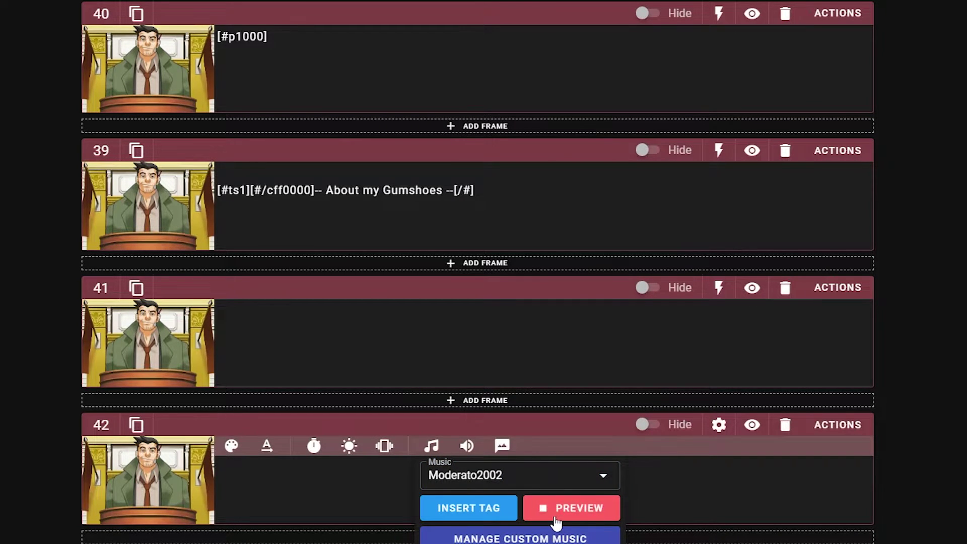
click(503, 515)
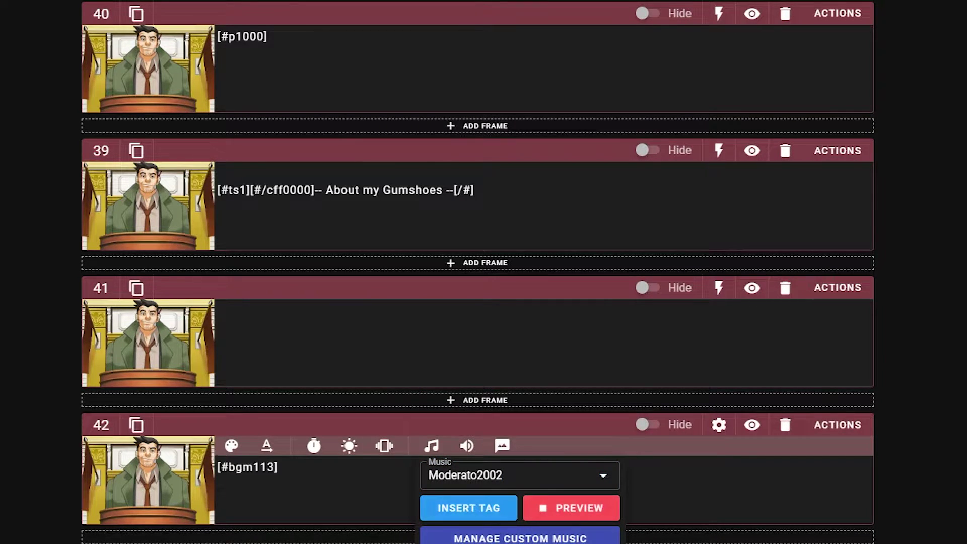
- Write the testimony lines "A few days ago, I arrived at my house late." and "I went to look for my prized gumshoes."
text(A few days ago, I arrived at my house late.)
key(Return)
text(I went to look for my prized gumshoes.)
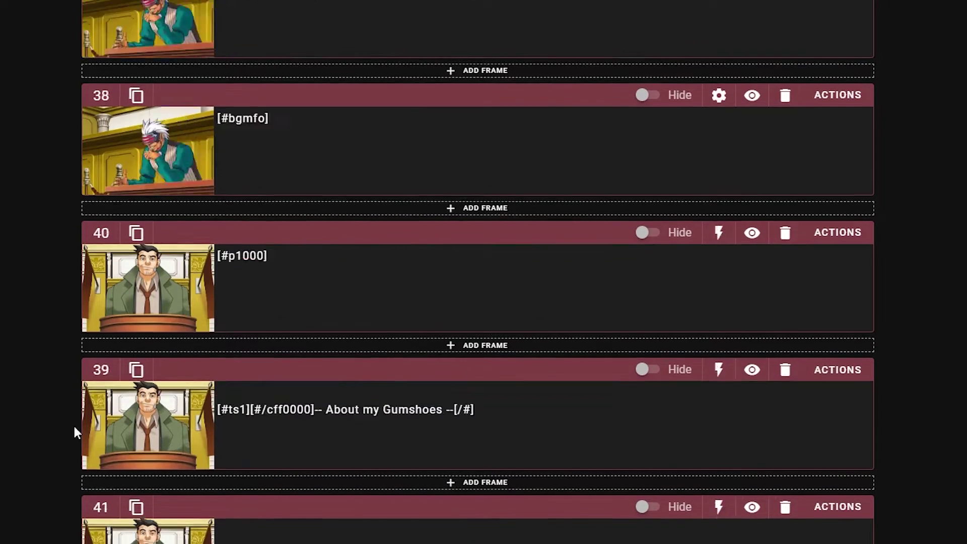
- Enter "But, they were missing!" in frame 44 and add two empty frames below it
scroll(477, 302, up, 8)
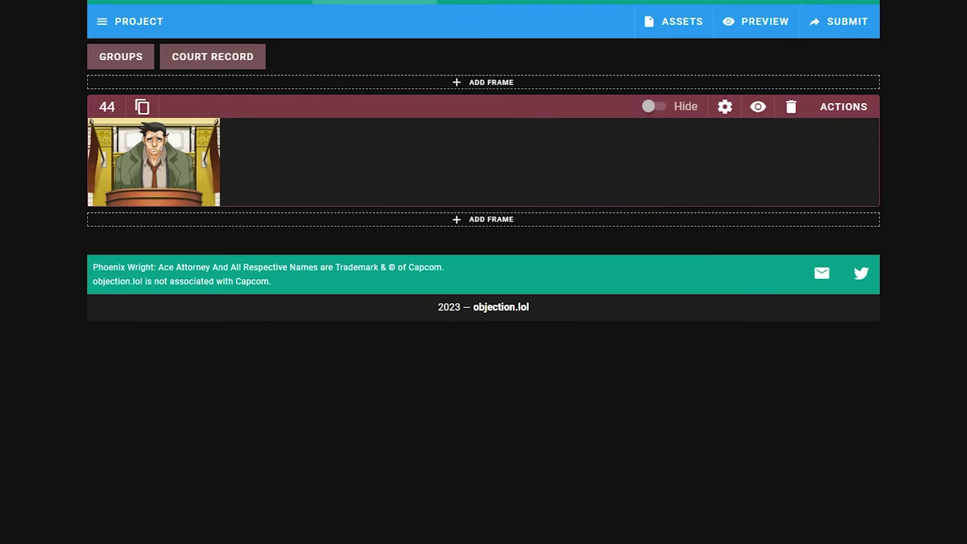
text(But, they were missing!)
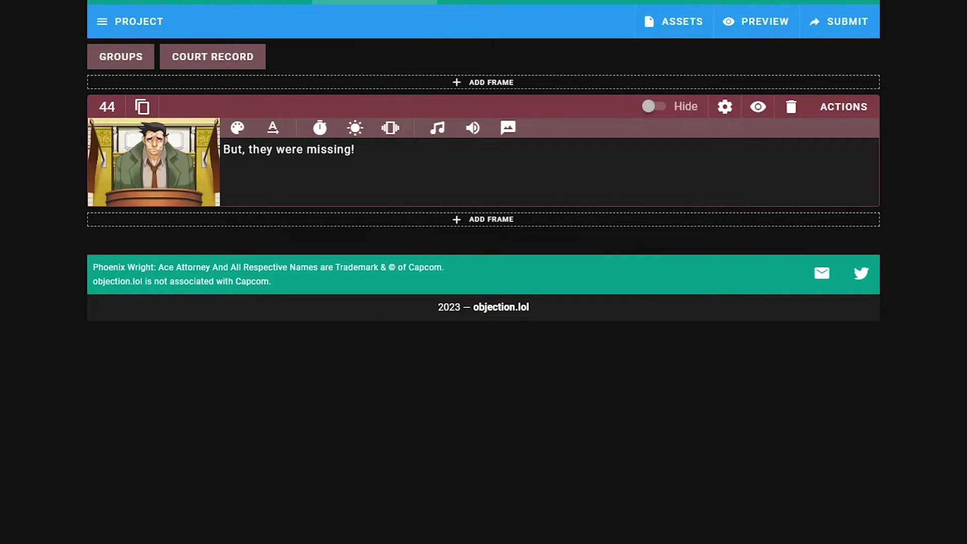
click(256, 221)
click(304, 358)
- Give frame 46 a Fade Out effect that targets Everything
click(725, 243)
click(859, 371)
click(422, 182)
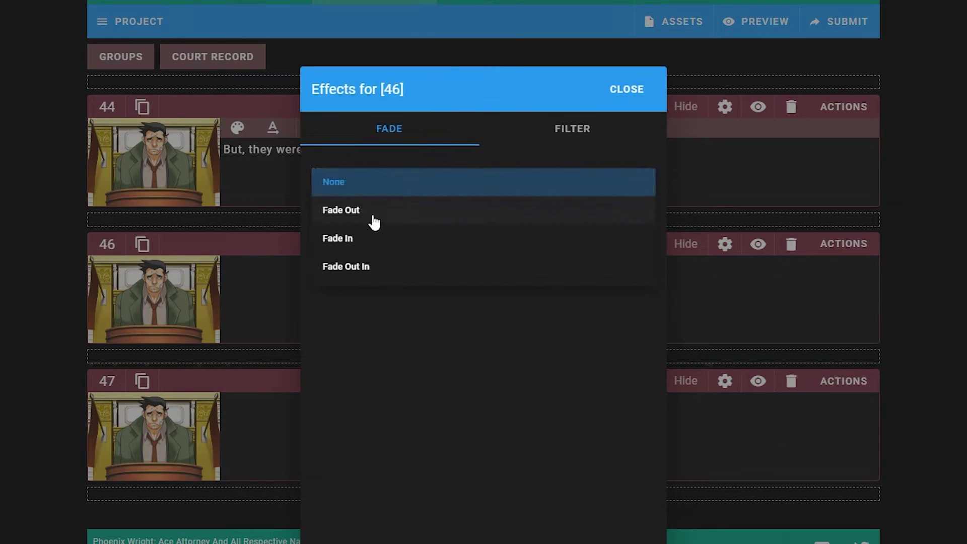
click(374, 221)
click(373, 210)
click(360, 360)
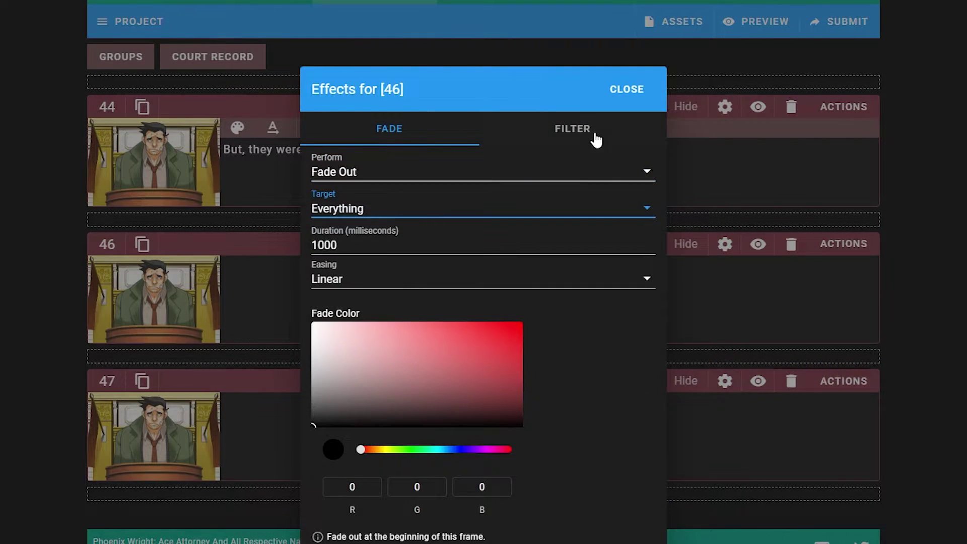
click(626, 89)
- Give frame 47 a Fade In effect that targets Everything
click(725, 381)
click(864, 505)
click(353, 172)
click(355, 238)
click(378, 221)
click(366, 348)
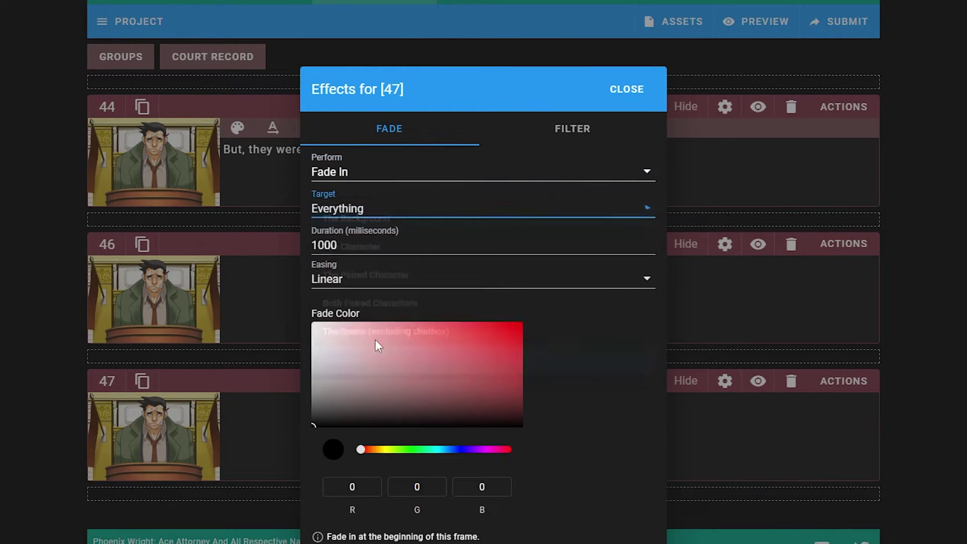
click(609, 101)
- Change the character in frame 47's scene to The Judge
click(154, 435)
click(353, 493)
text(the judge)
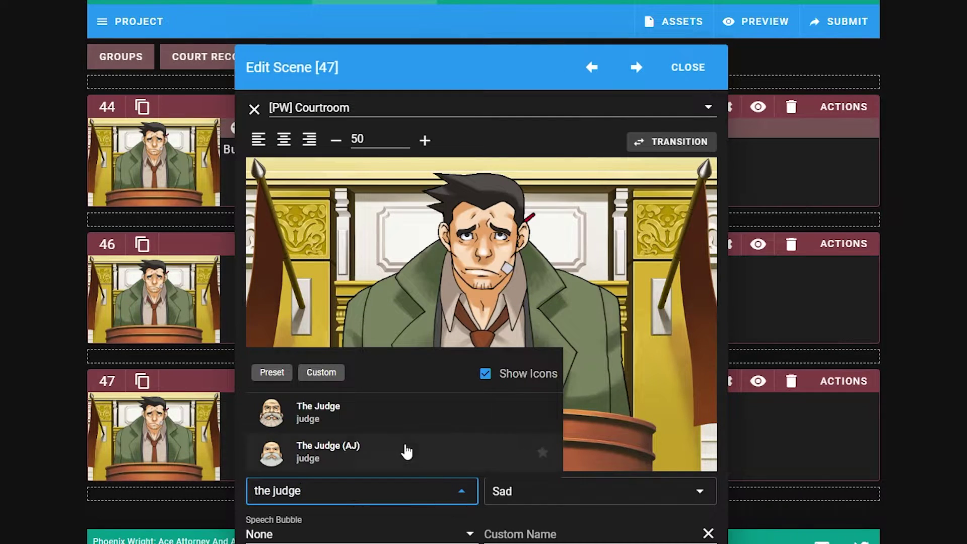
click(364, 396)
click(688, 67)
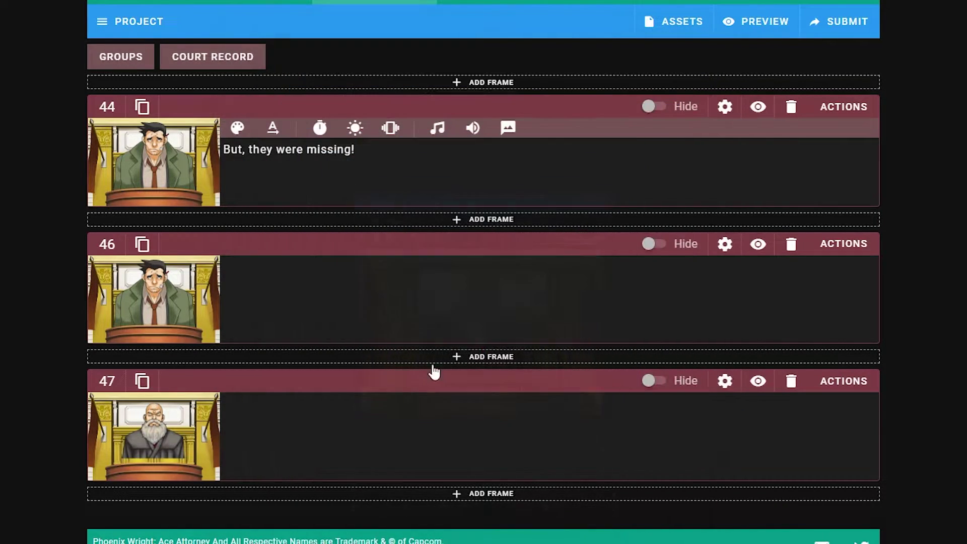
- Insert a [#p1000] pause tag in frame 47 and set its fade-in duration to 500 milliseconds
click(362, 425)
text(p.1000.)
click(725, 381)
click(863, 505)
drag(348, 245, 277, 246)
text(500)
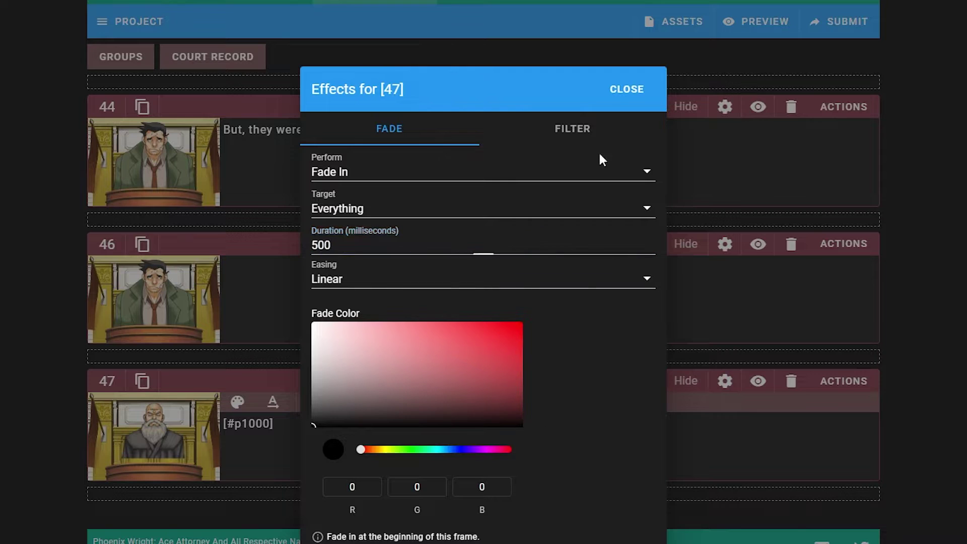
click(627, 89)
- Shorten frame 47's pause tag to [#p500] and add the dialogue "Hmmm,.,." after it
drag(267, 423, 241, 423)
text(500)
text(Hmmm,.,)
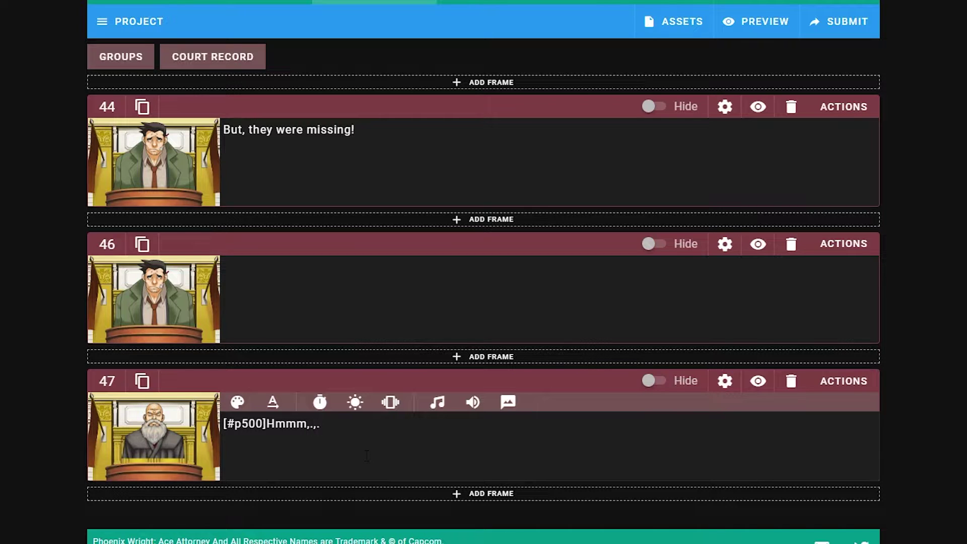
text(...)
- Add frame 48 with The Judge in the Stand pose and the dialogue "Mr Wright, your cross-examination please."
click(367, 493)
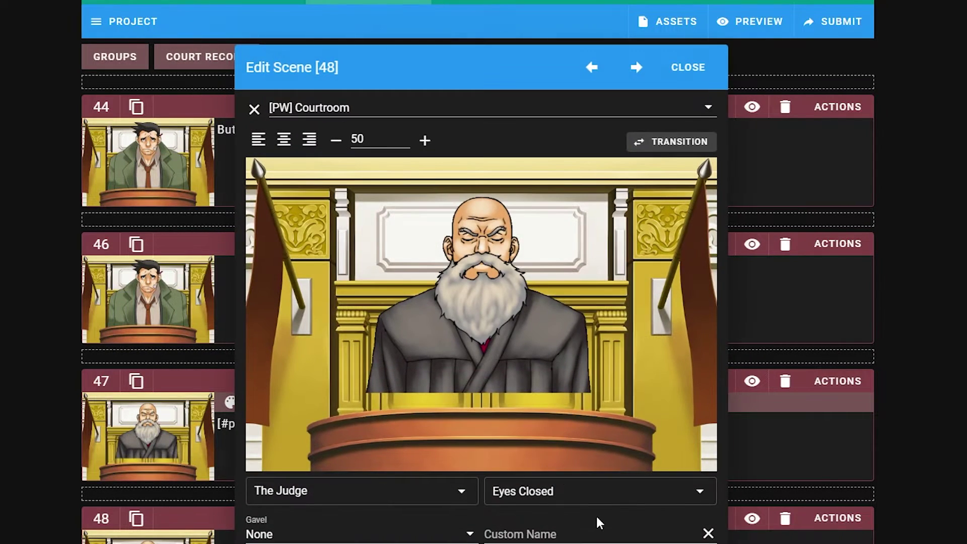
click(594, 506)
scroll(580, 508, down, 2)
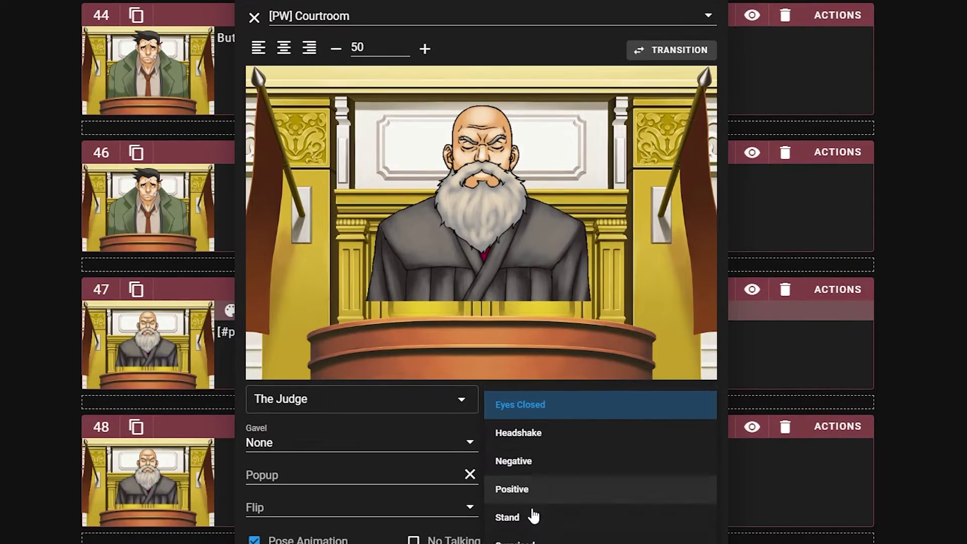
click(529, 515)
key(Escape)
click(341, 489)
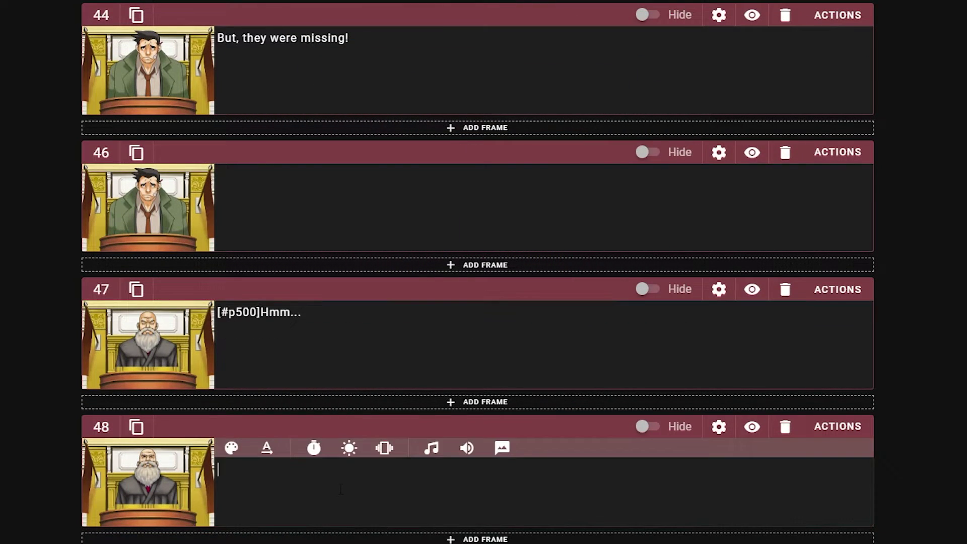
text(Mr Wright, your cross-examination please.)
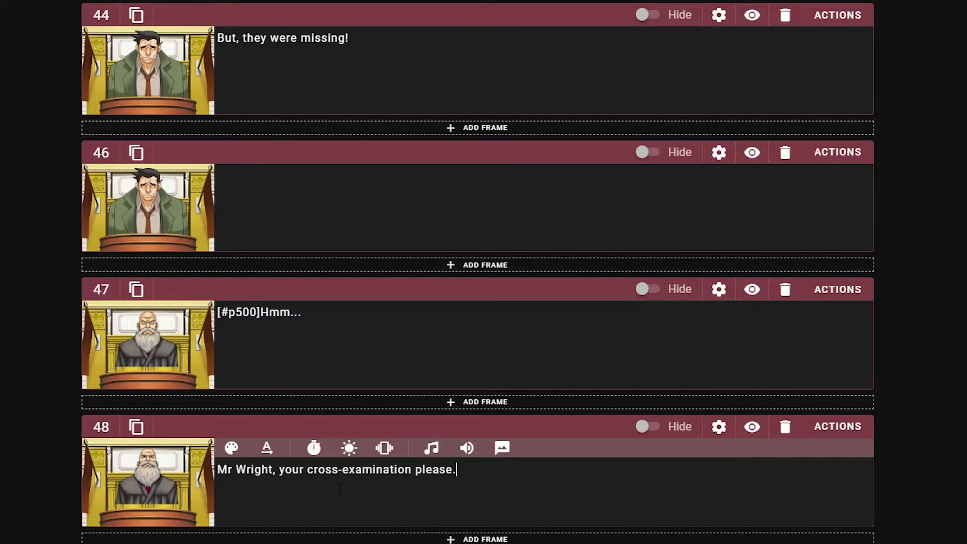
- Add frame 49 after the Judge's line and give it a Fade Out effect that targets Everything
scroll(411, 467, down, 1)
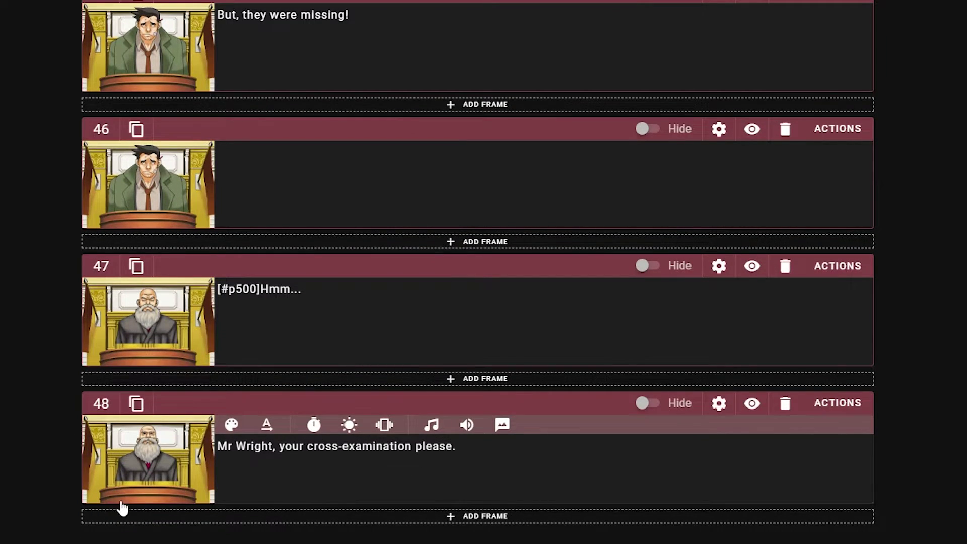
click(136, 518)
scroll(737, 416, down, 6)
click(721, 404)
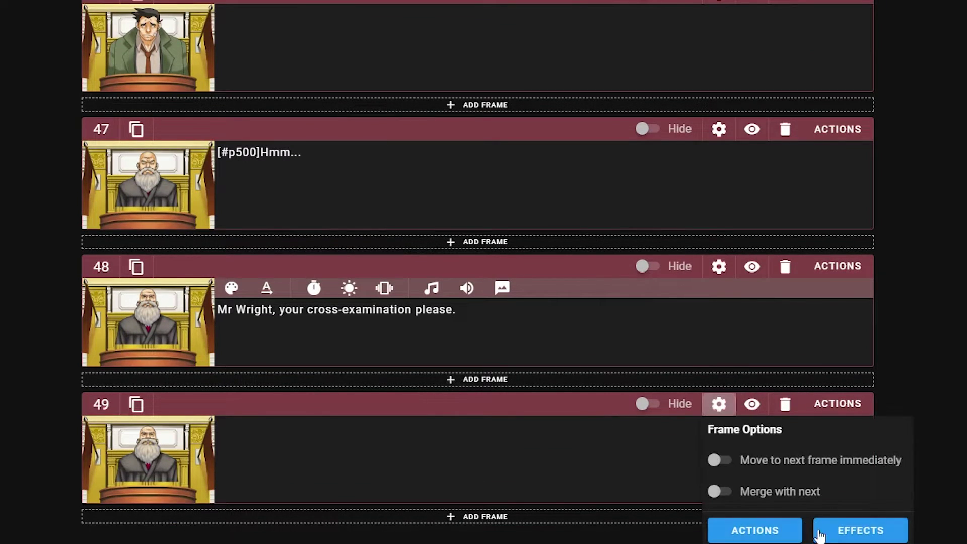
click(831, 530)
click(343, 82)
click(366, 121)
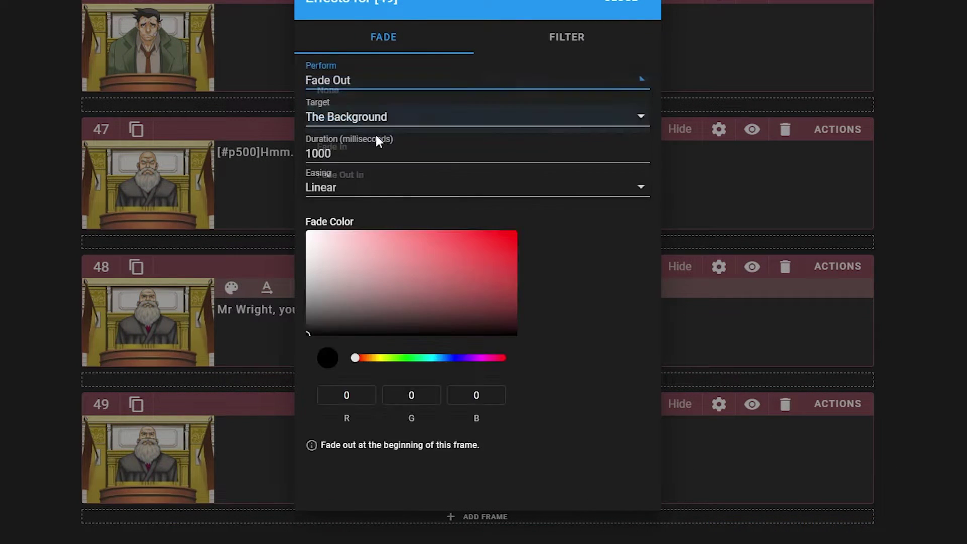
click(374, 120)
click(369, 269)
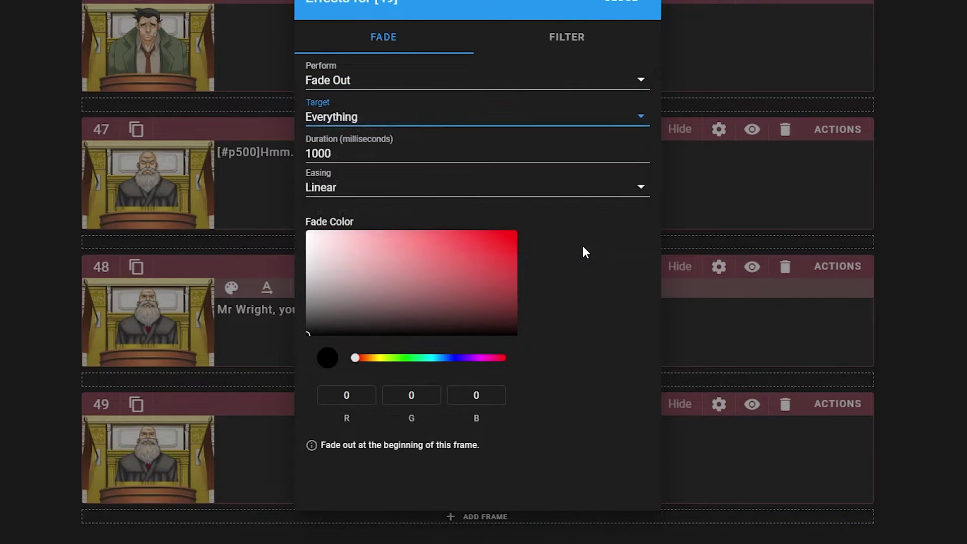
click(622, 5)
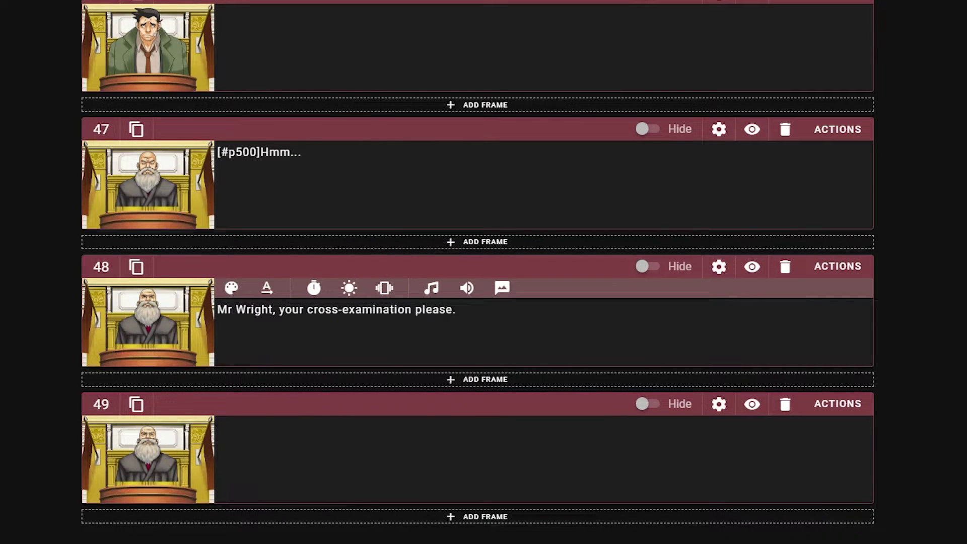
- Add frame 50 and change its character to Dick Gumshoe
click(353, 519)
scroll(353, 519, down, 3)
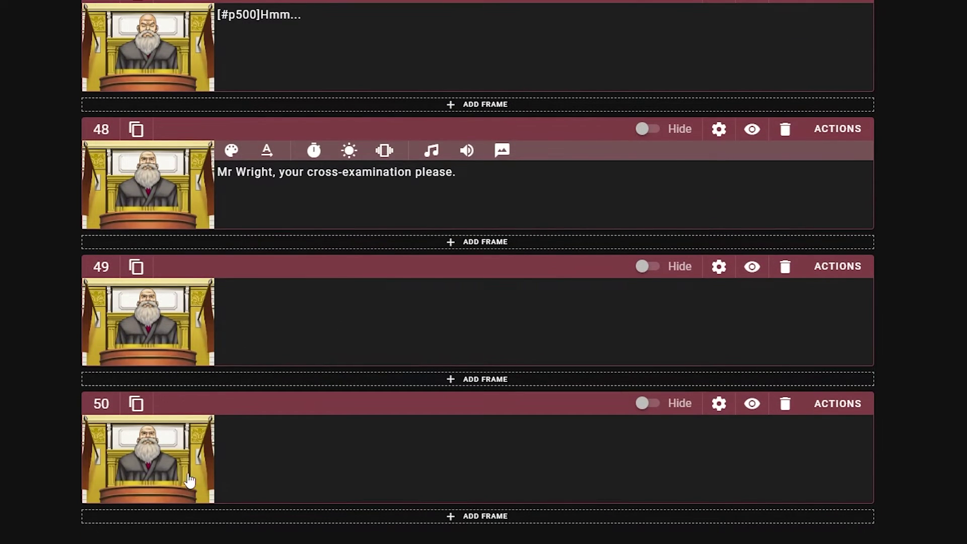
click(191, 481)
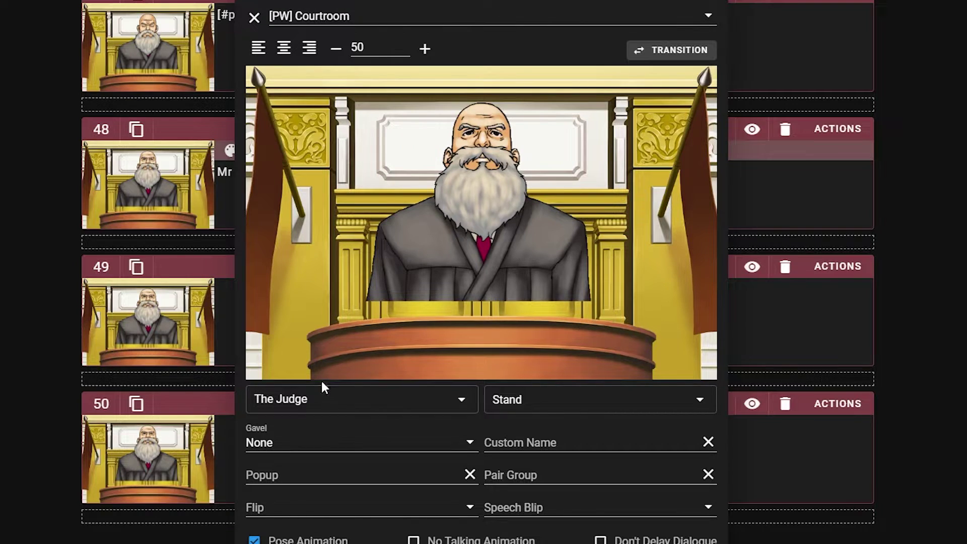
click(320, 395)
text(gums)
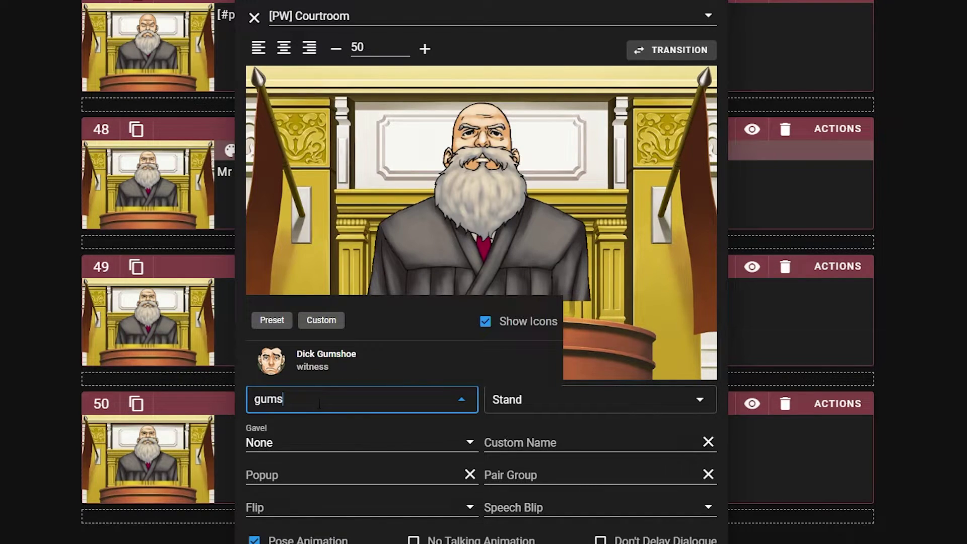
click(336, 368)
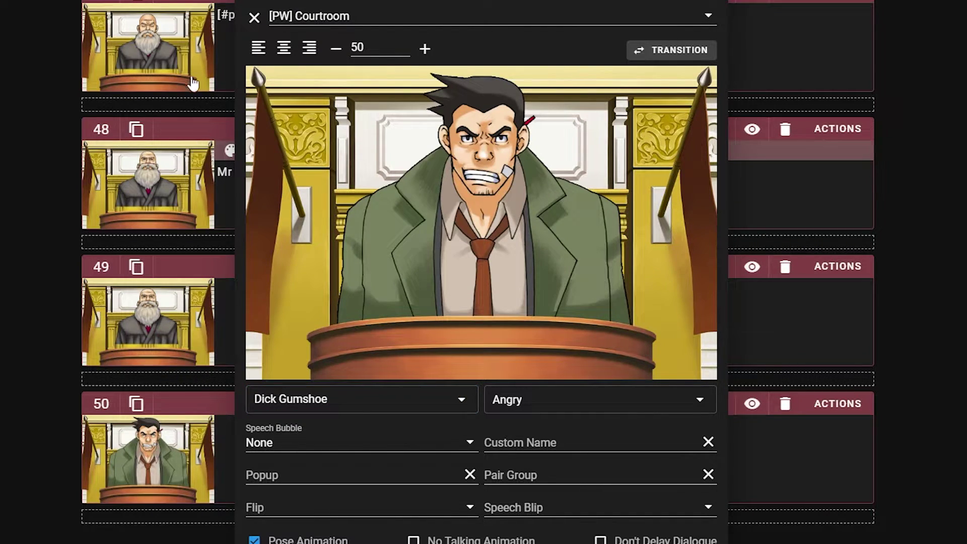
- Clear the [PW] Courtroom background from the Judge's scenes in frames 47 to 49
click(173, 59)
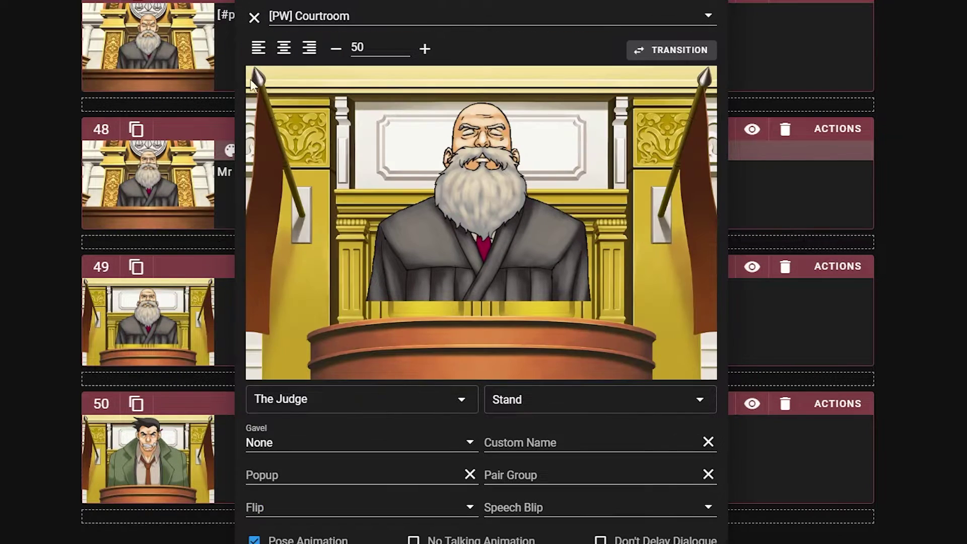
click(255, 18)
click(668, 1)
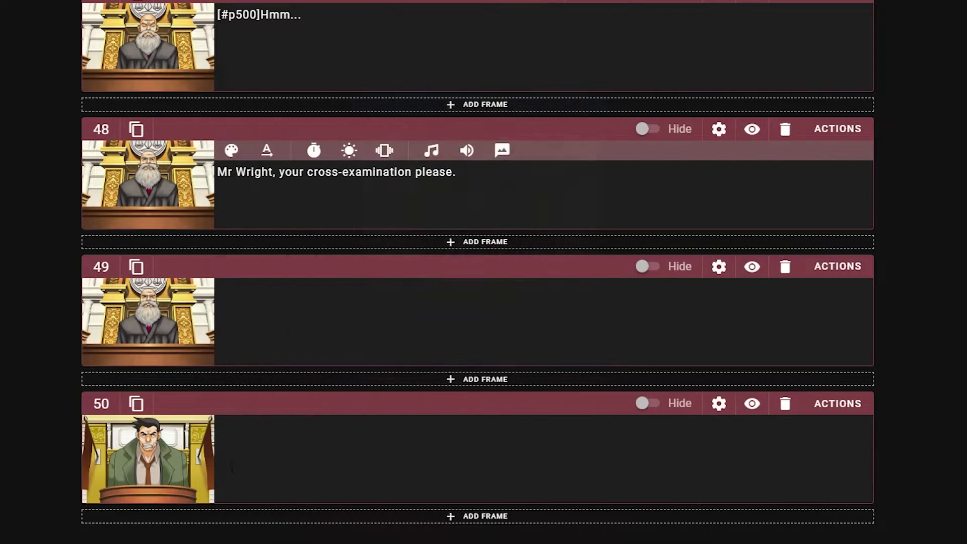
- Give Dick Gumshoe a calm standing pose in frame 50 and insert a [#p1000] pause tag as the frame's text
click(163, 481)
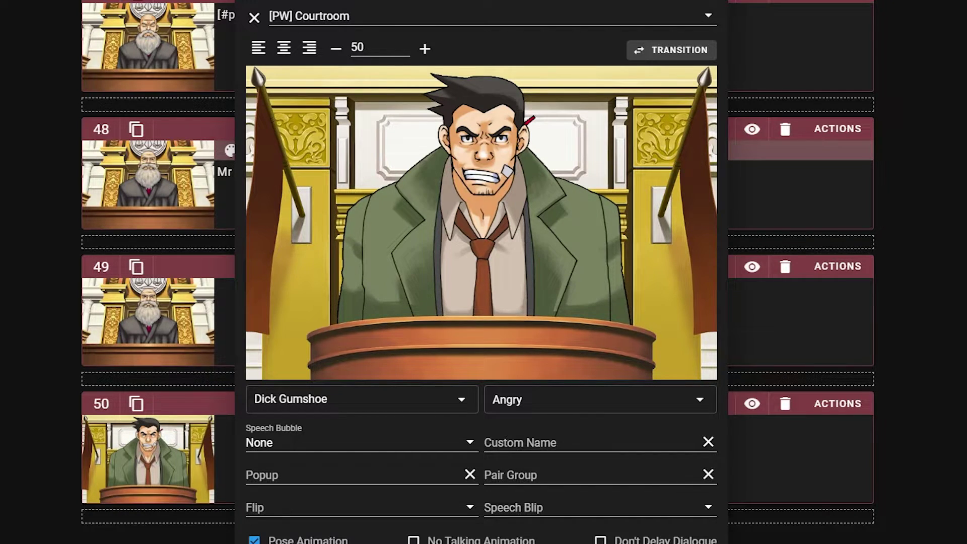
click(549, 401)
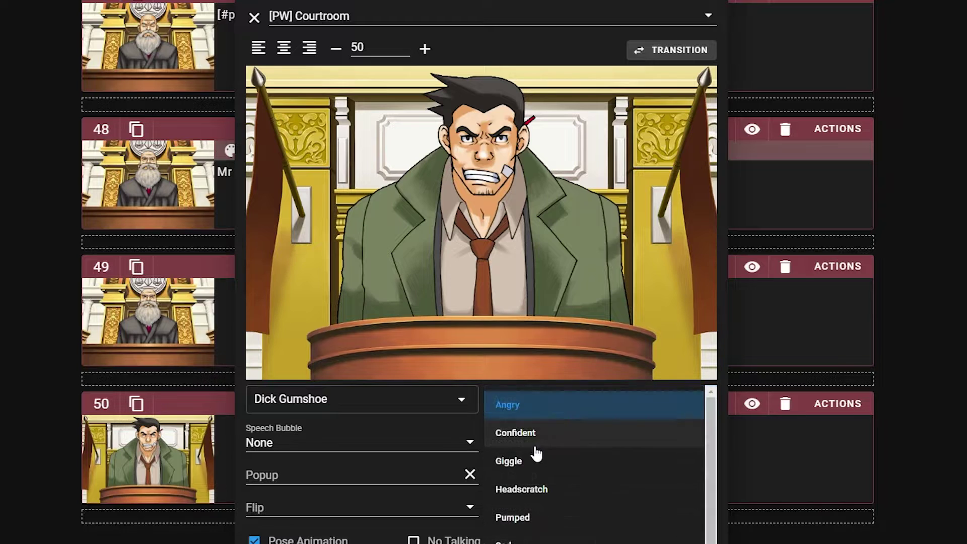
click(551, 423)
key(Escape)
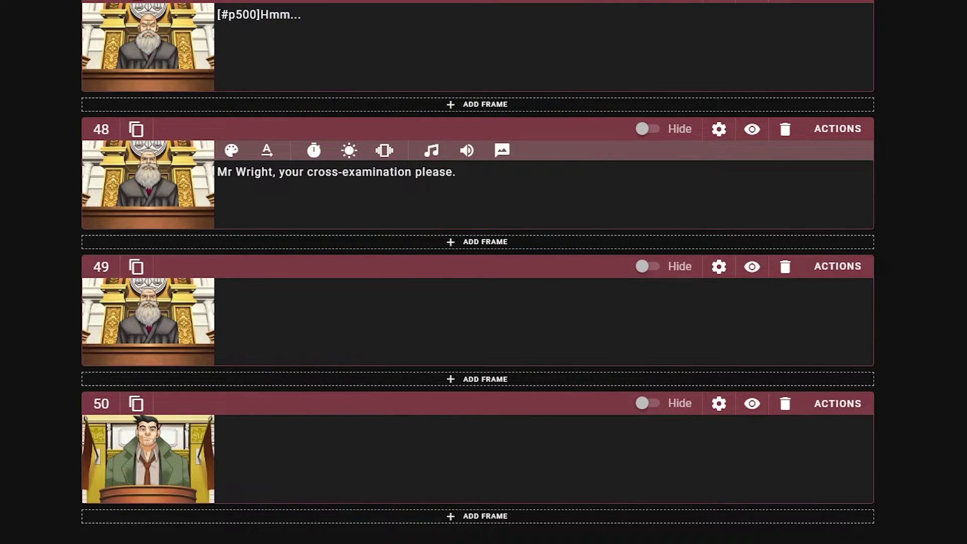
click(384, 446)
text([#p1000])
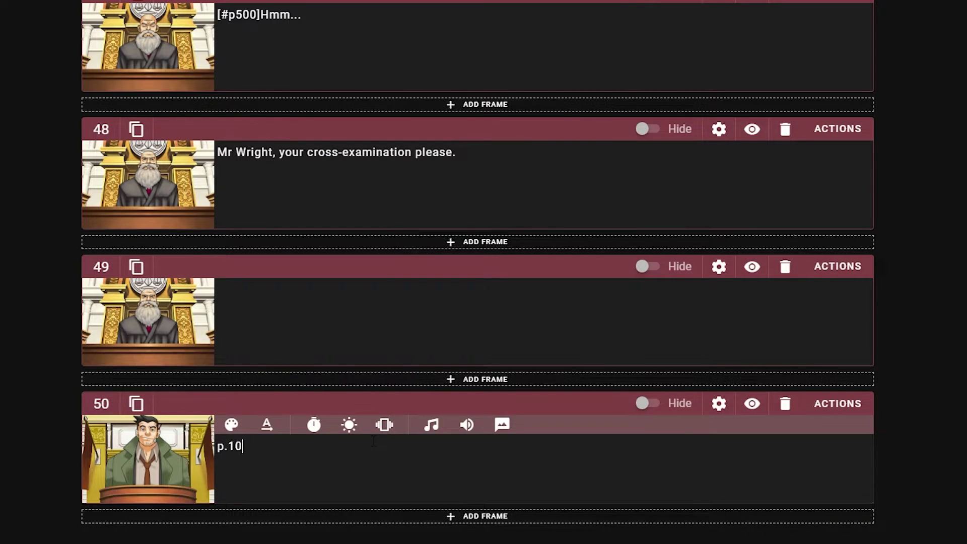
- Give frame 50 a Fade In effect that targets Everything, and check the effect settings of frame 49
click(719, 404)
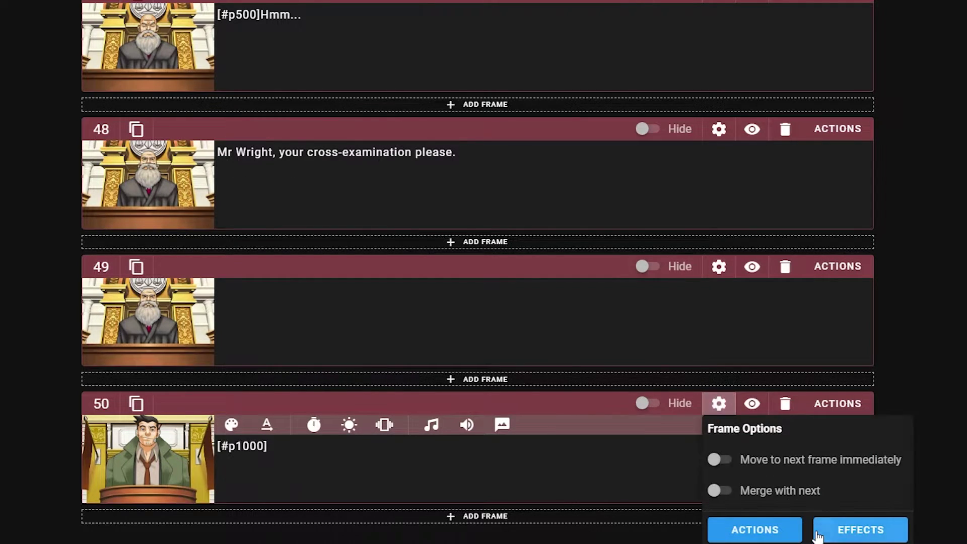
click(859, 530)
click(403, 81)
click(378, 145)
click(367, 126)
click(367, 270)
click(620, 5)
click(720, 267)
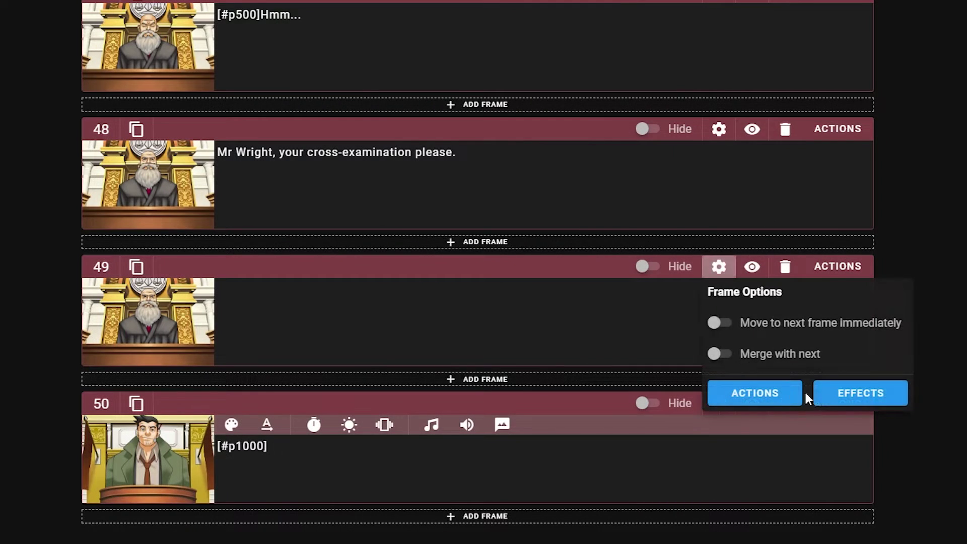
click(859, 393)
click(621, 5)
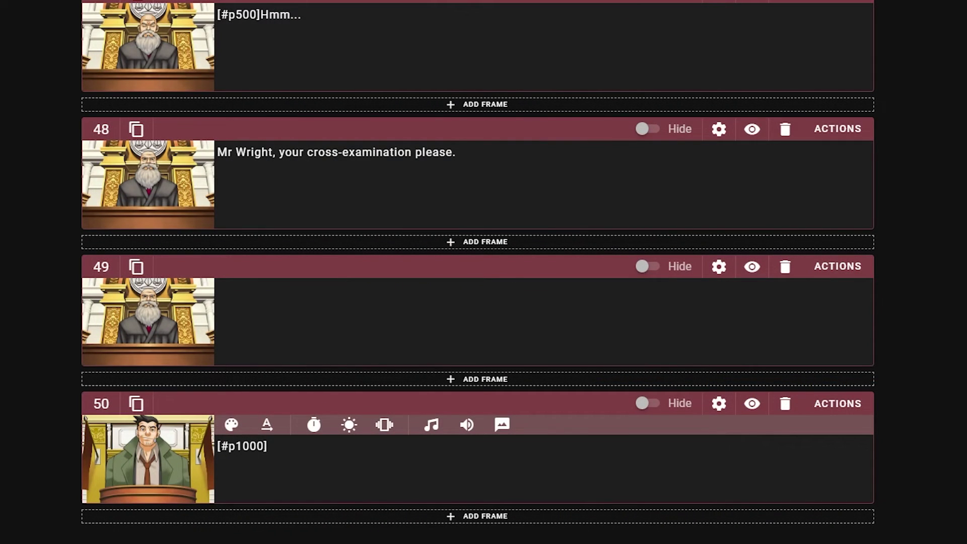
- Add frame 51 and copy frame 39's red "-- About my Gumshoes --" title text with its tags into it
click(412, 518)
scroll(412, 453, down, 3)
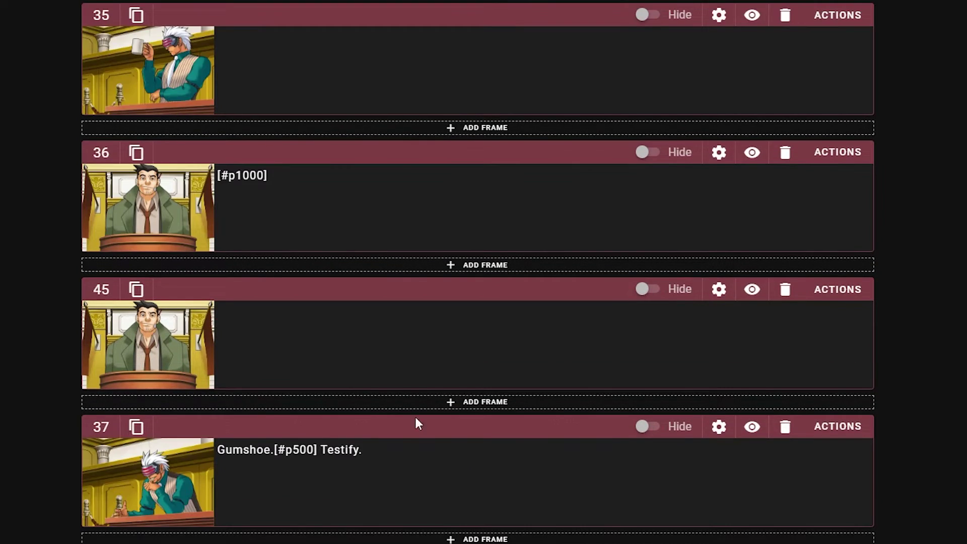
scroll(415, 423, down, 8)
click(346, 475)
key(ctrl+a)
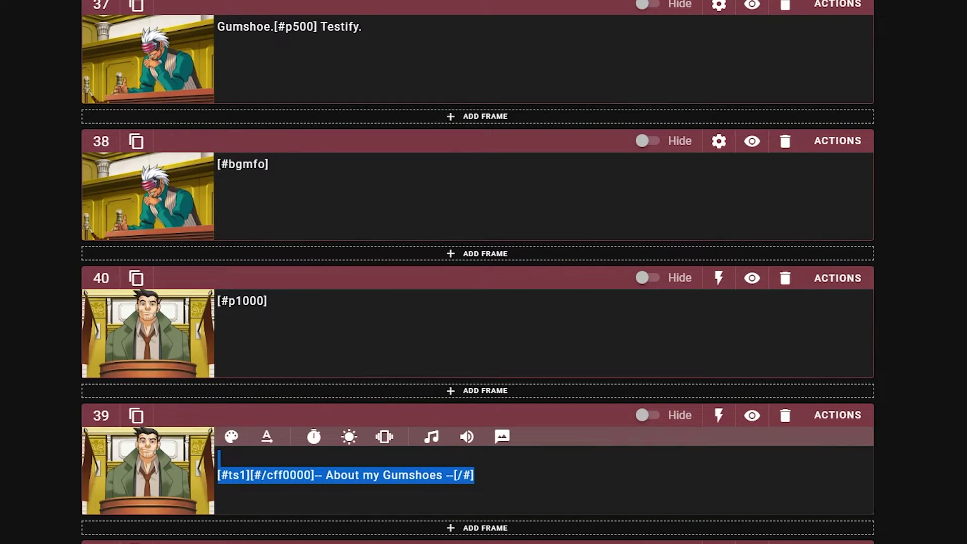
key(ctrl+c)
scroll(477, 272, down, 15)
click(345, 464)
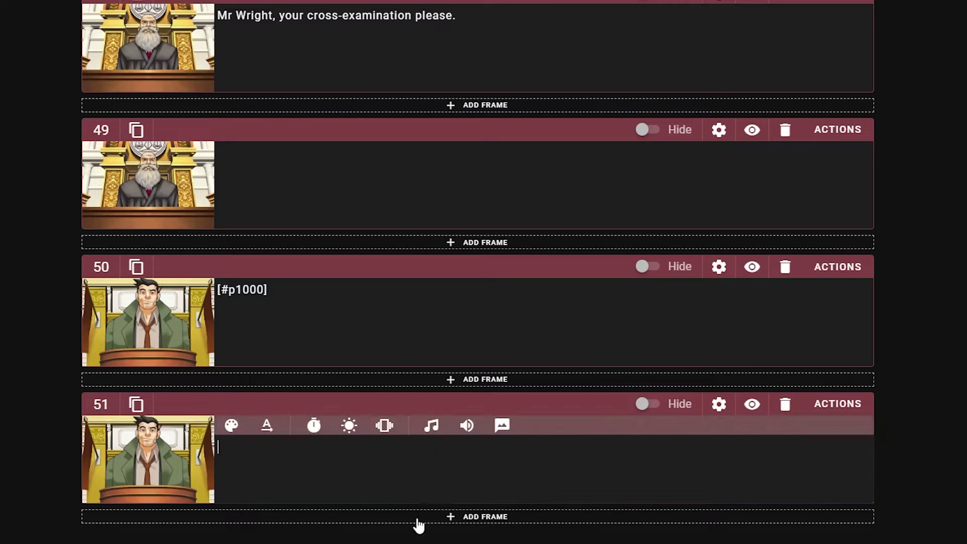
key(ctrl+v)
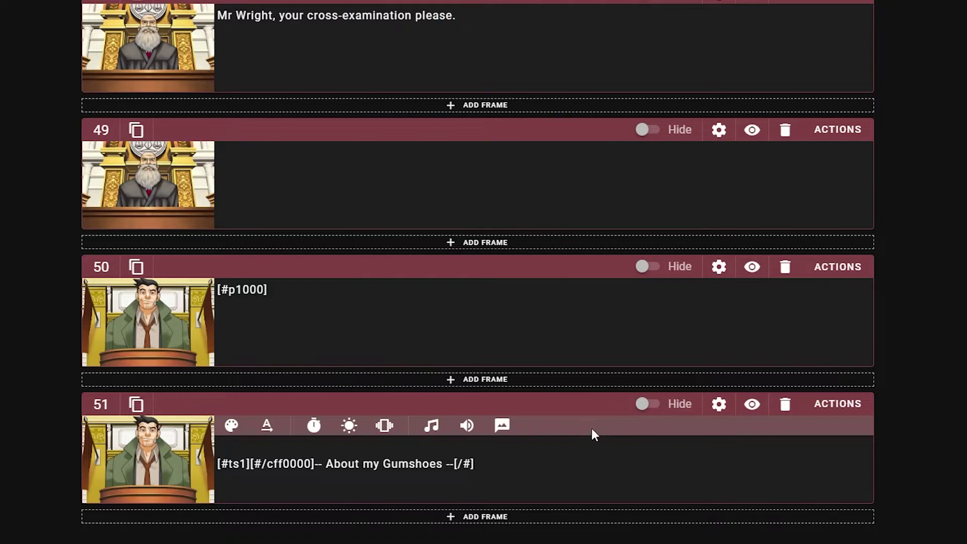
- Enable "Move to next frame immediately" and "Merge with next" for frame 51
click(719, 404)
click(722, 460)
click(723, 491)
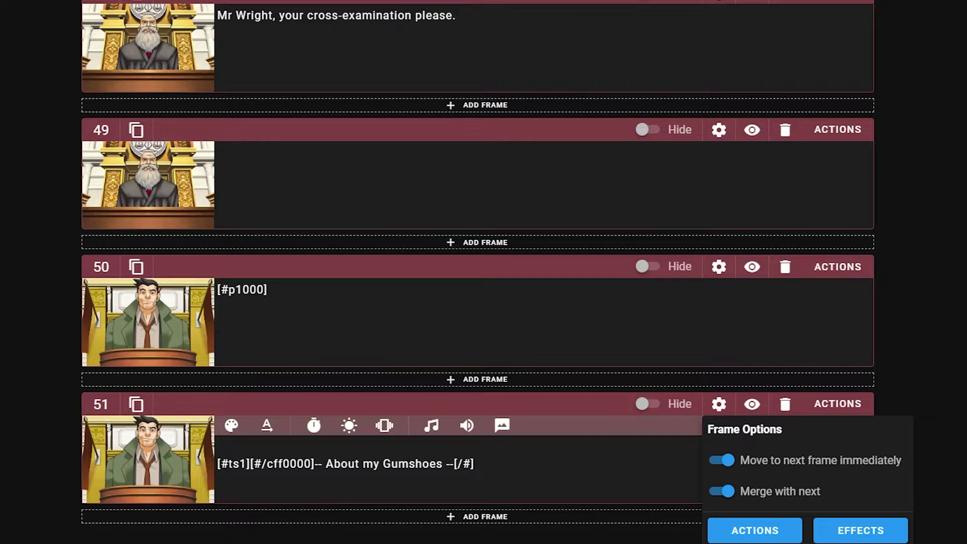
- Add a frame action to frame 51 that centers the text for this frame
click(820, 406)
click(428, 91)
click(428, 185)
scroll(410, 283, down, 5)
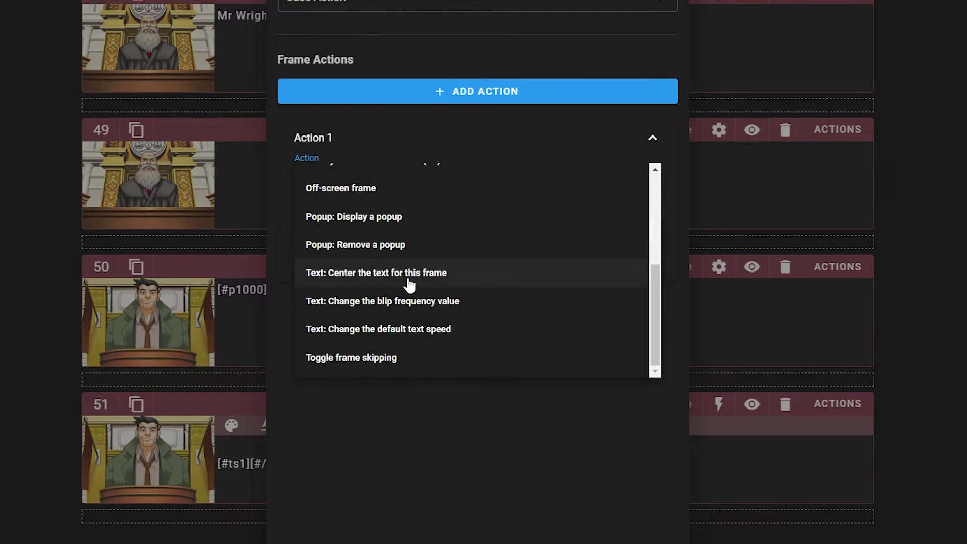
click(391, 246)
click(378, 178)
click(373, 274)
- Add a second action to frame 51 that displays the Cross Examination popup
click(423, 96)
click(398, 205)
scroll(399, 334, down, 4)
click(396, 303)
click(394, 241)
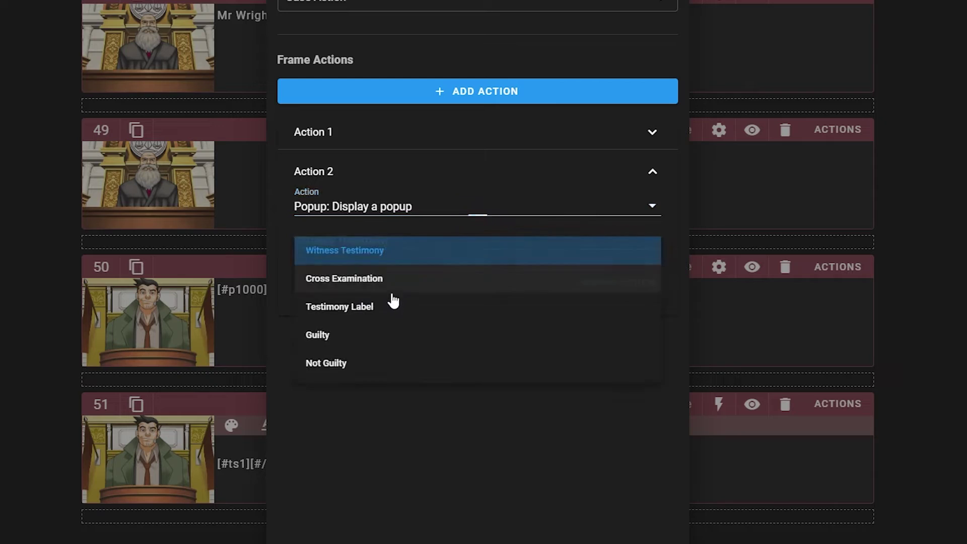
click(387, 287)
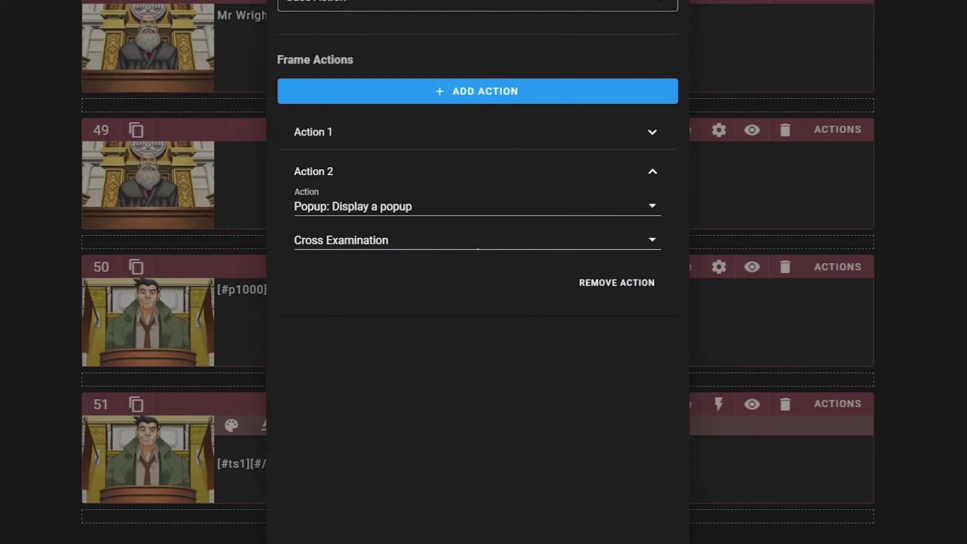
key(Escape)
- Add an action to frame 46 that removes the Testimony Label popup
scroll(596, 361, up, 8)
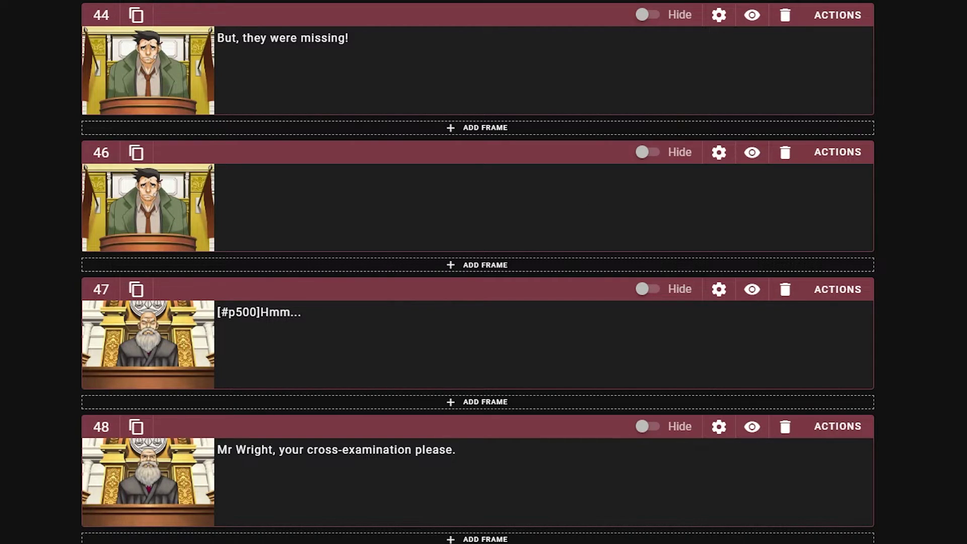
click(832, 153)
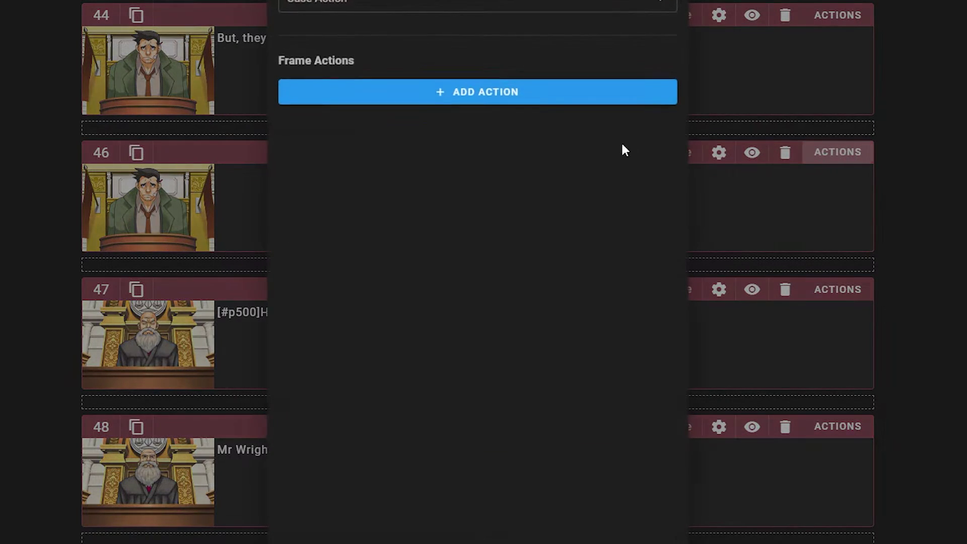
click(503, 93)
click(426, 172)
scroll(398, 302, down, 3)
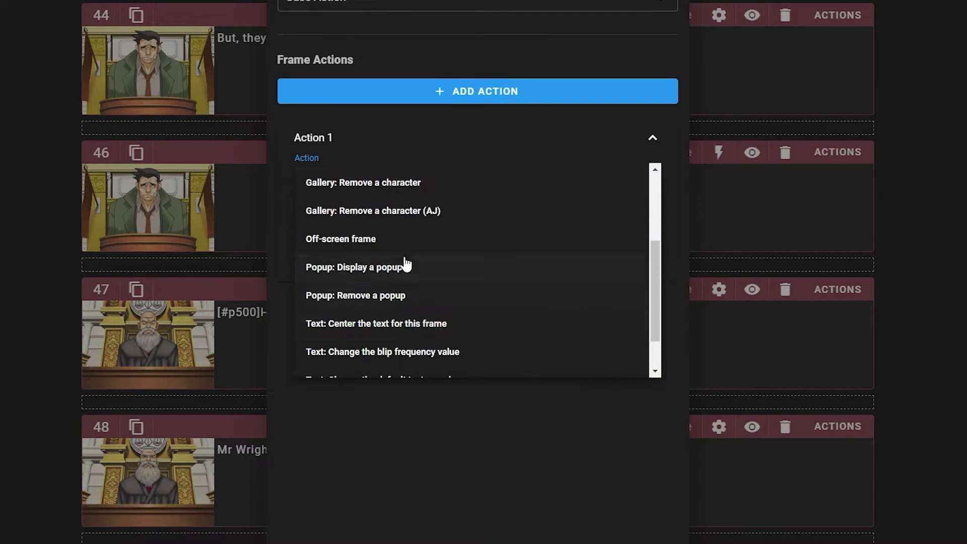
click(390, 294)
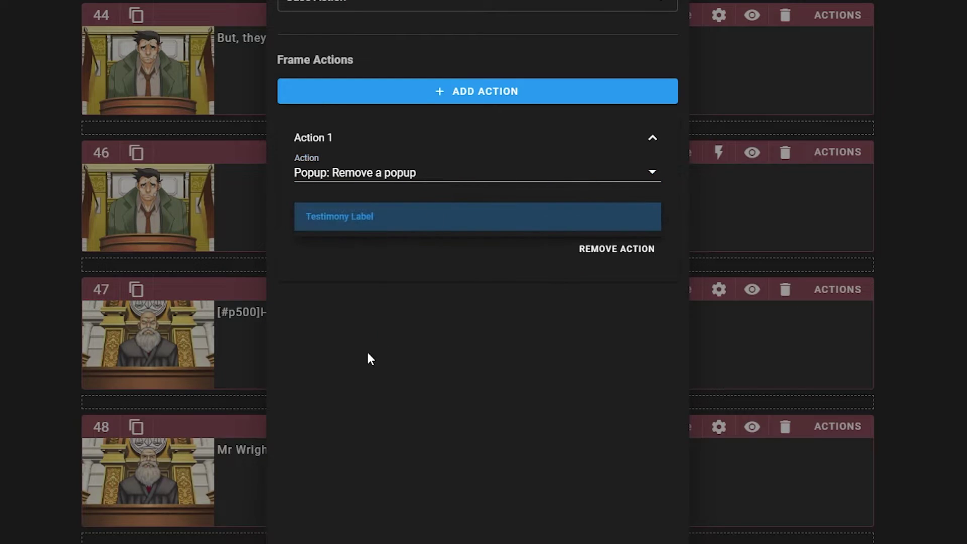
key(Escape)
scroll(562, 363, down, 9)
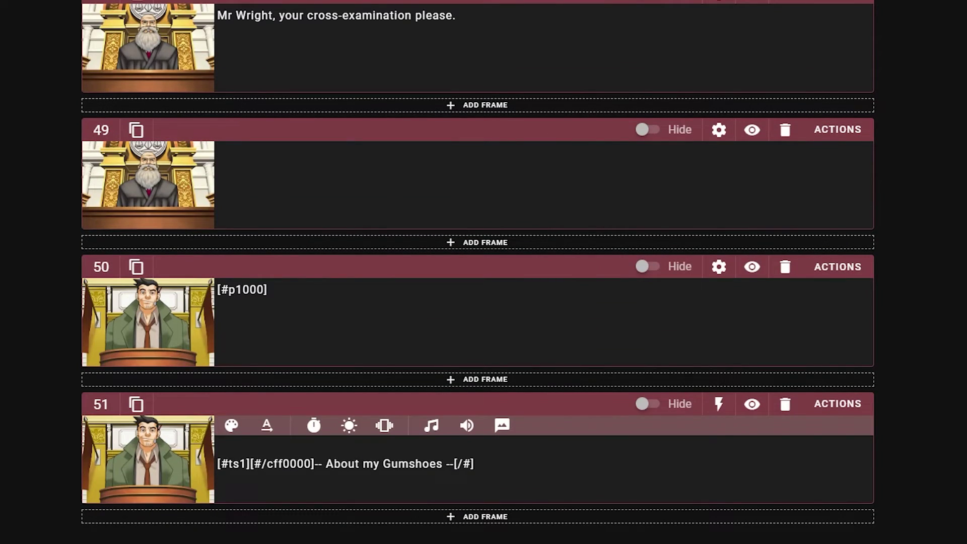
- Add frame 52 after frame 51 and give it a frame action that displays a popup
click(450, 518)
scroll(449, 504, down, 3)
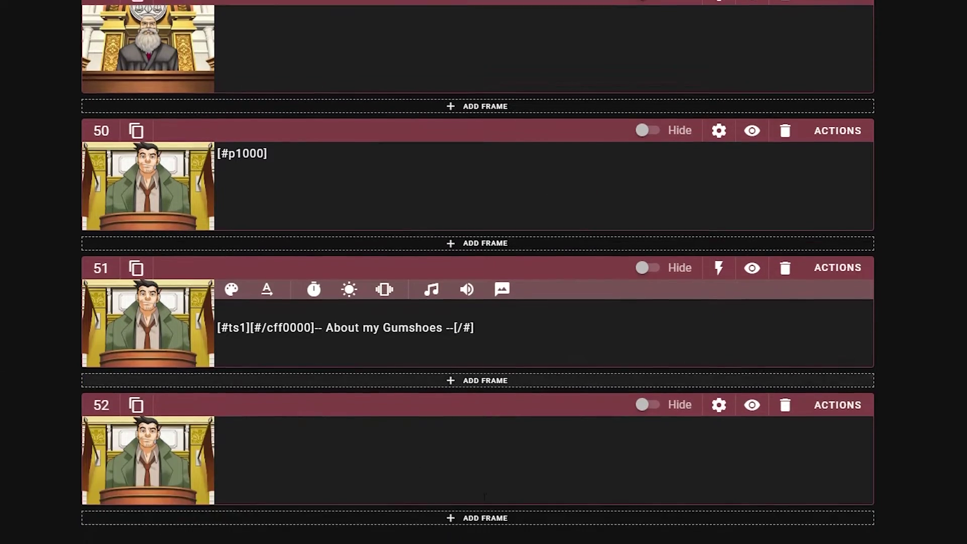
click(804, 410)
click(447, 91)
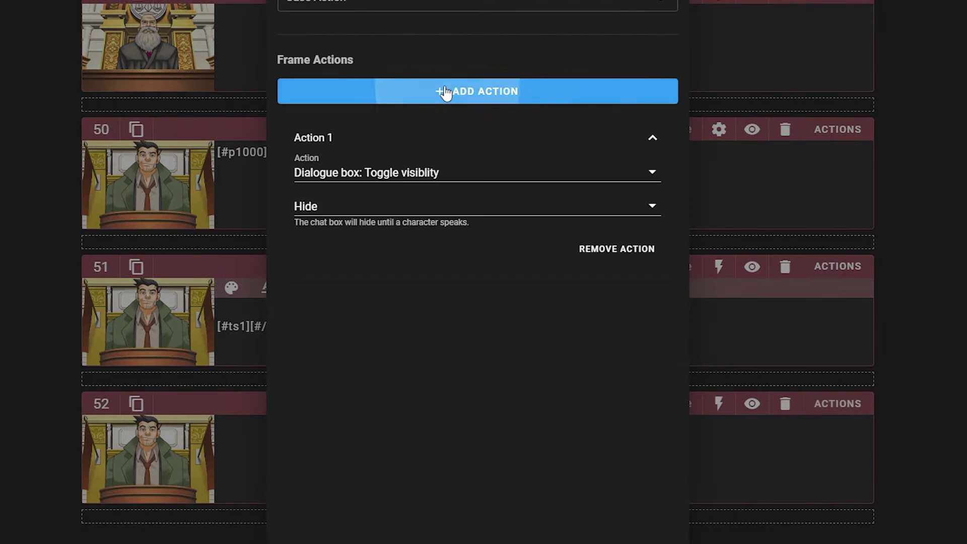
click(380, 173)
scroll(399, 320, down, 4)
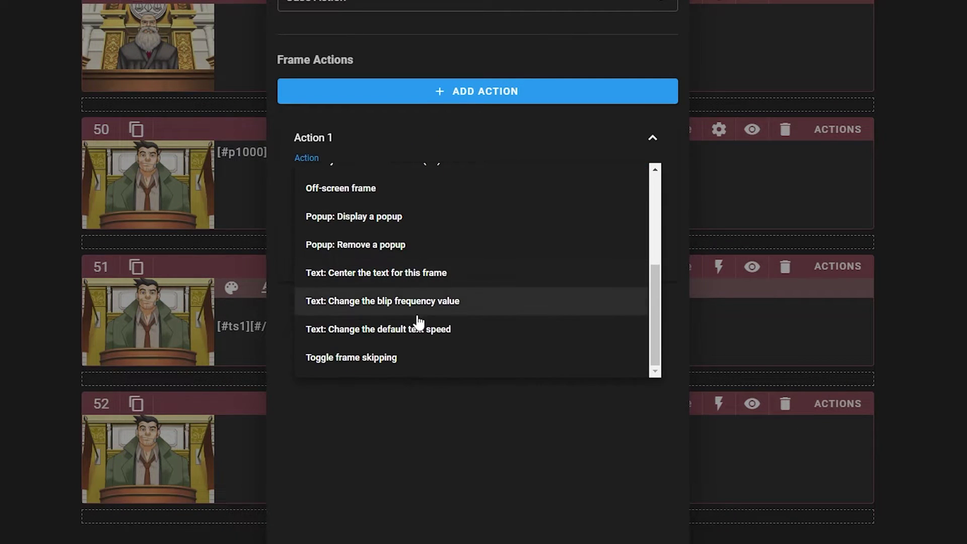
scroll(420, 332, up, 5)
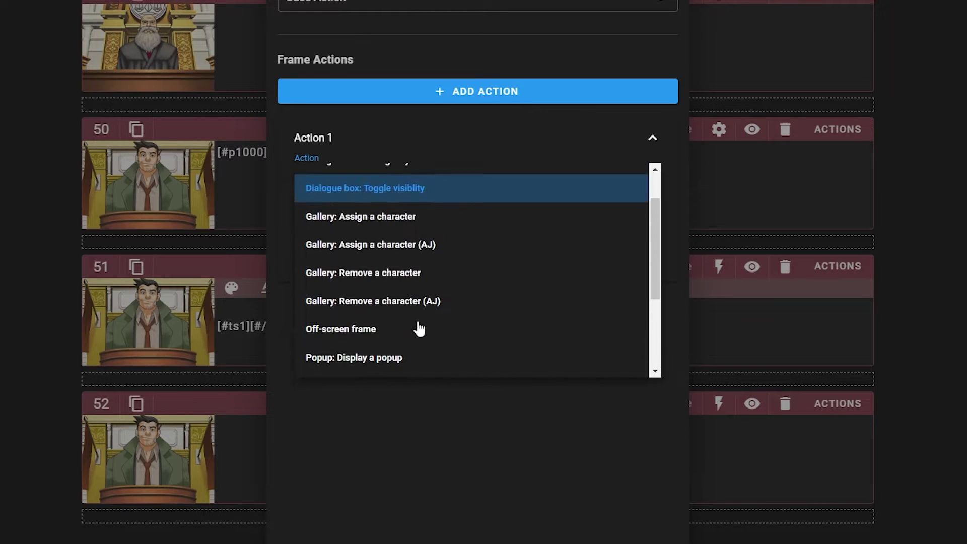
scroll(419, 322, down, 5)
click(398, 216)
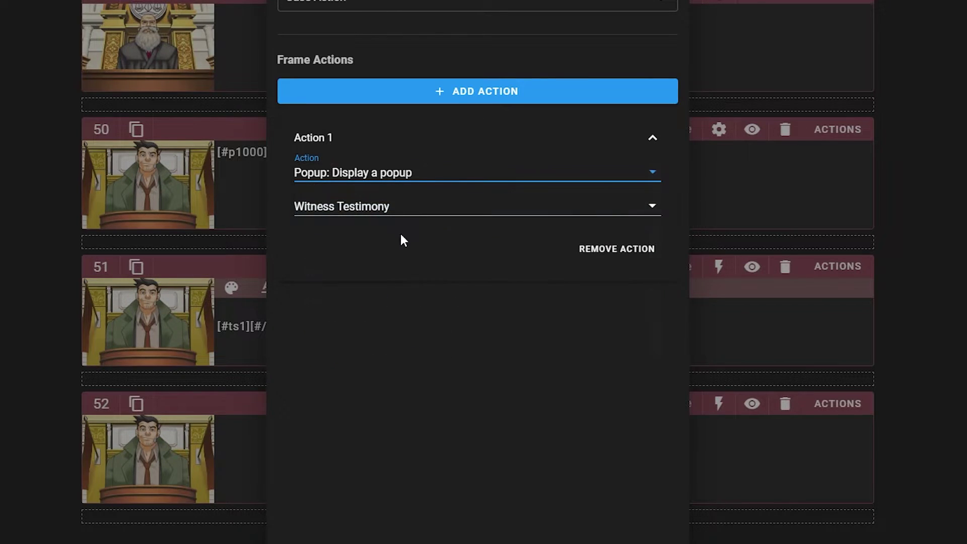
click(383, 209)
click(370, 272)
key(Escape)
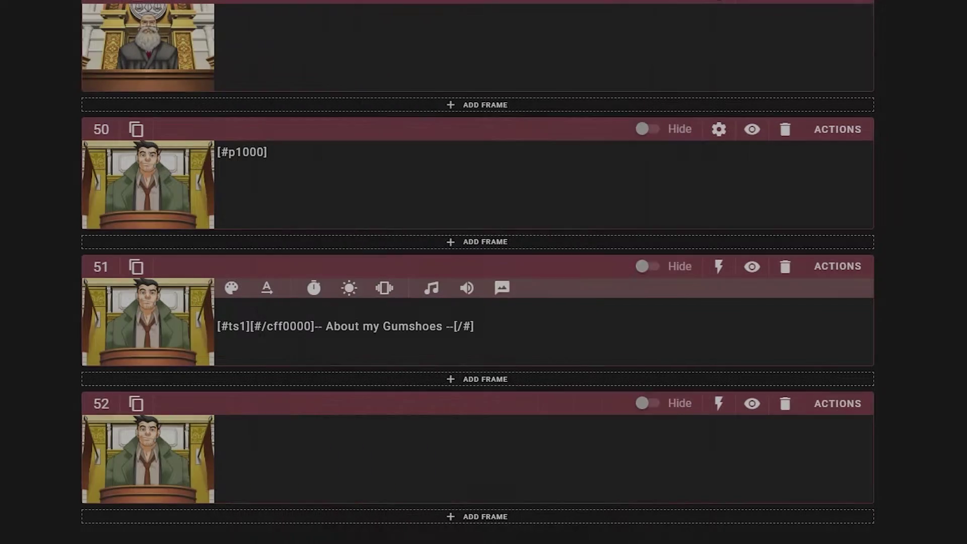
- Toggle an option in the frame settings of frame 52
click(720, 268)
click(719, 404)
click(721, 460)
click(660, 474)
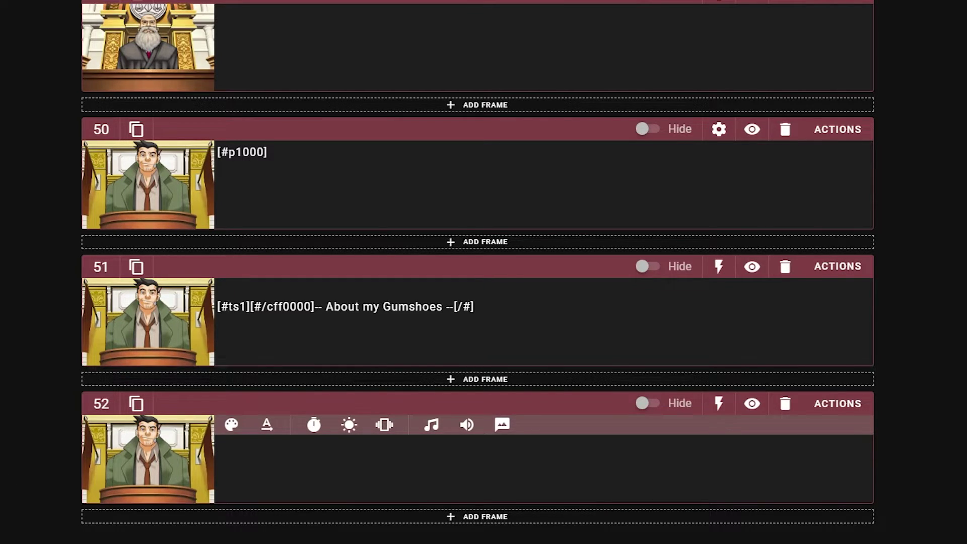
- Add frame 53, preview the Moderato2002 music and insert its tag into the frame's text
click(294, 518)
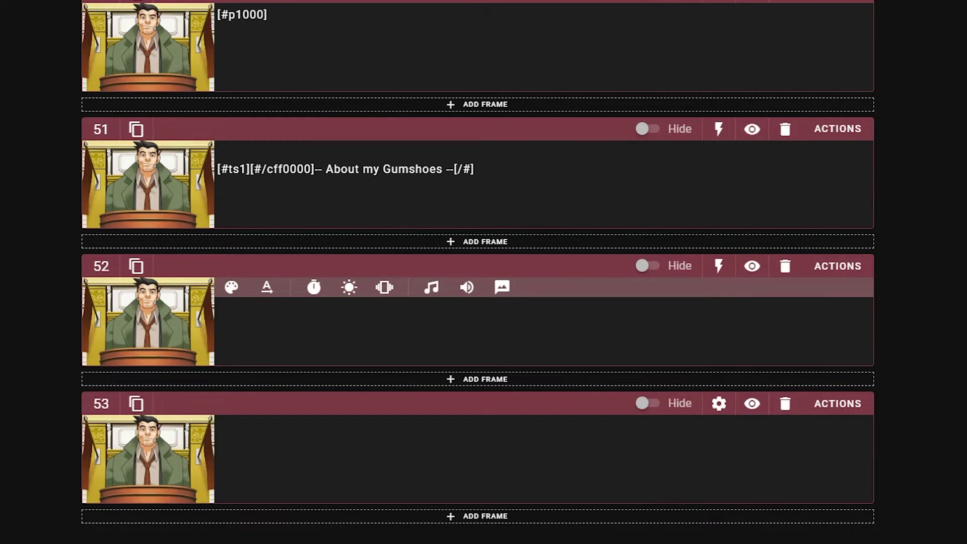
click(296, 486)
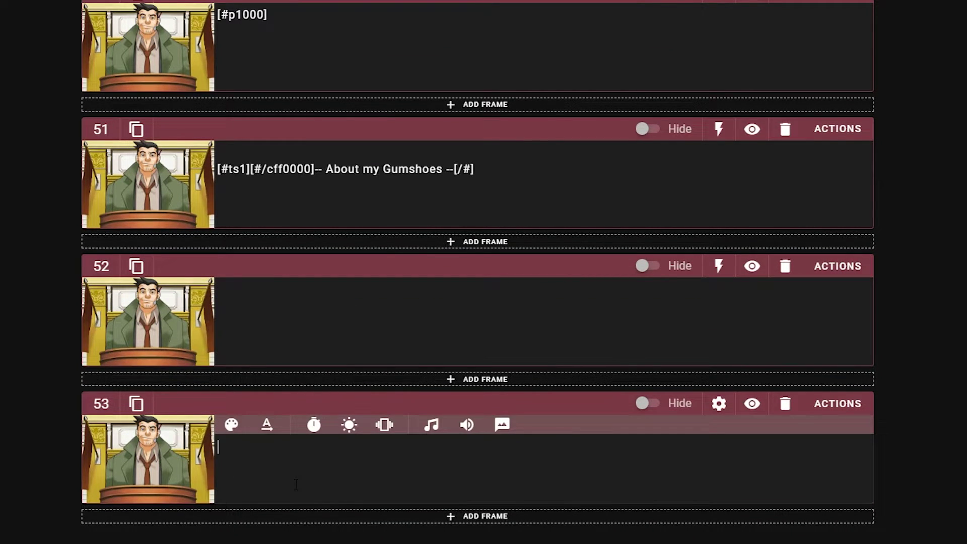
click(467, 425)
click(431, 424)
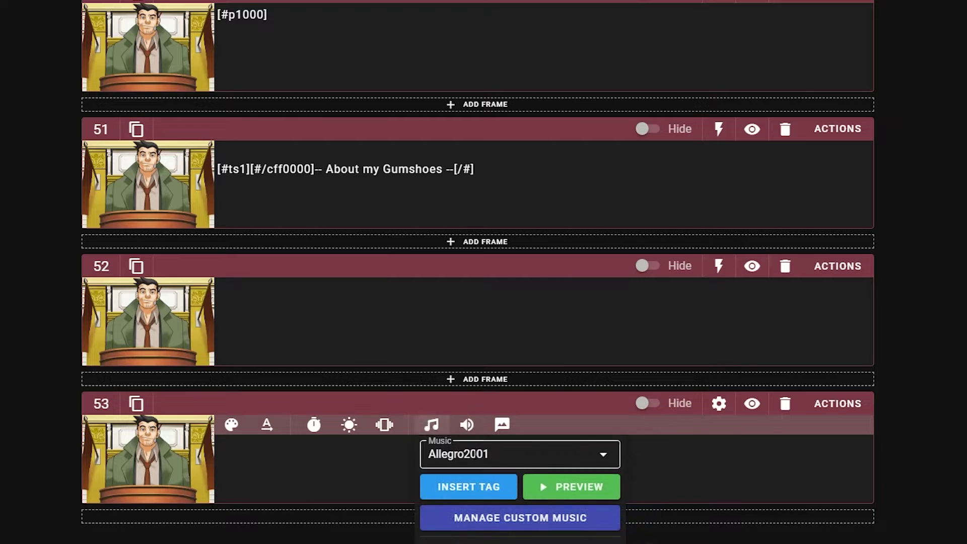
click(471, 454)
text(moder)
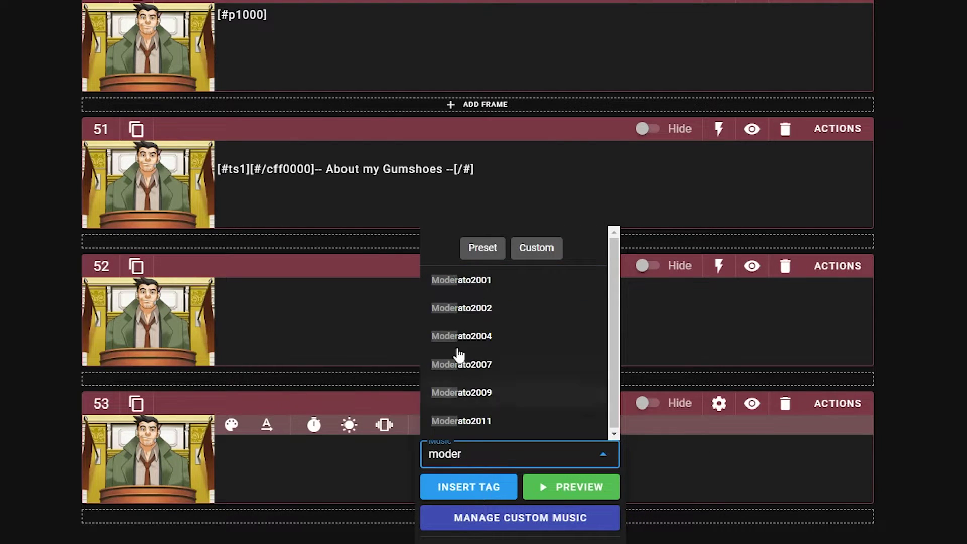
click(456, 308)
click(580, 491)
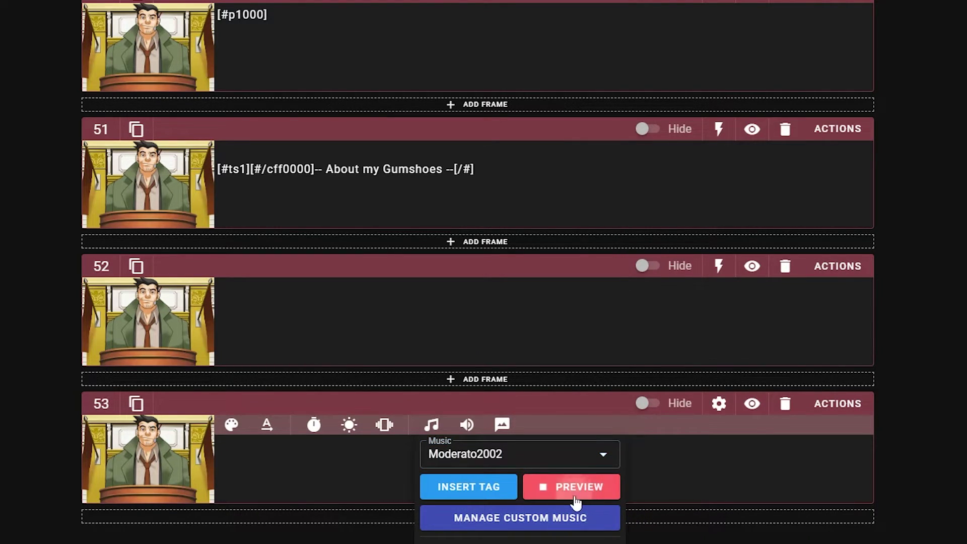
click(460, 497)
click(384, 488)
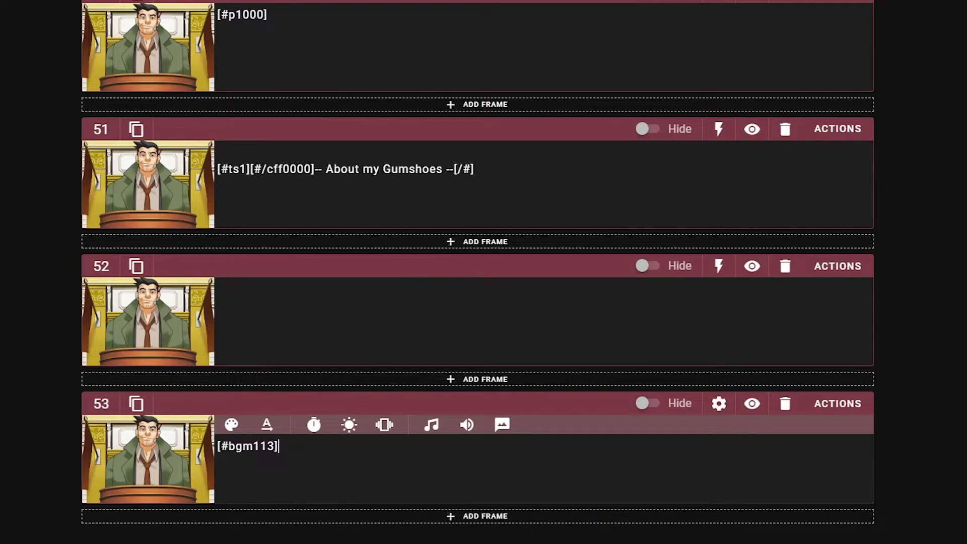
- Set the case action of frame 53 to "Jump to a frame"
click(838, 404)
click(372, 6)
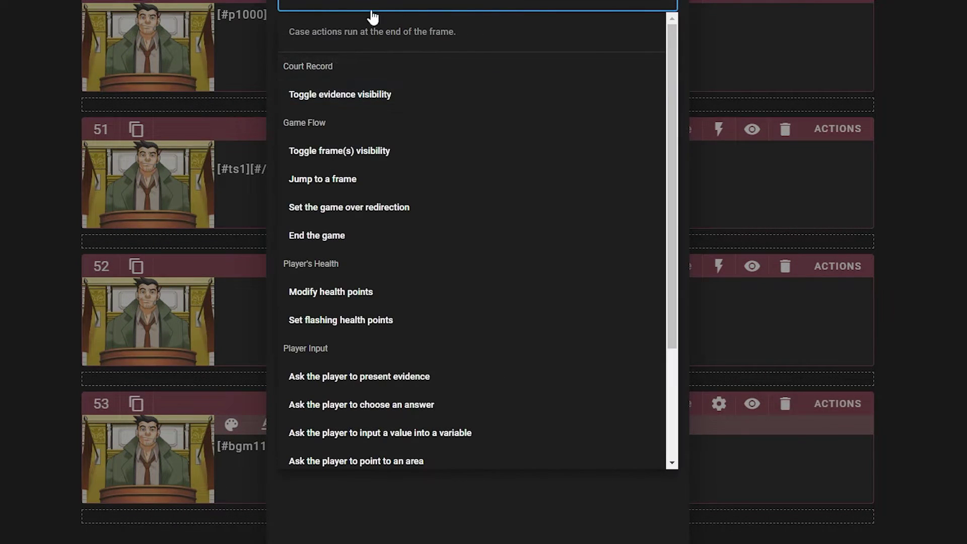
click(359, 182)
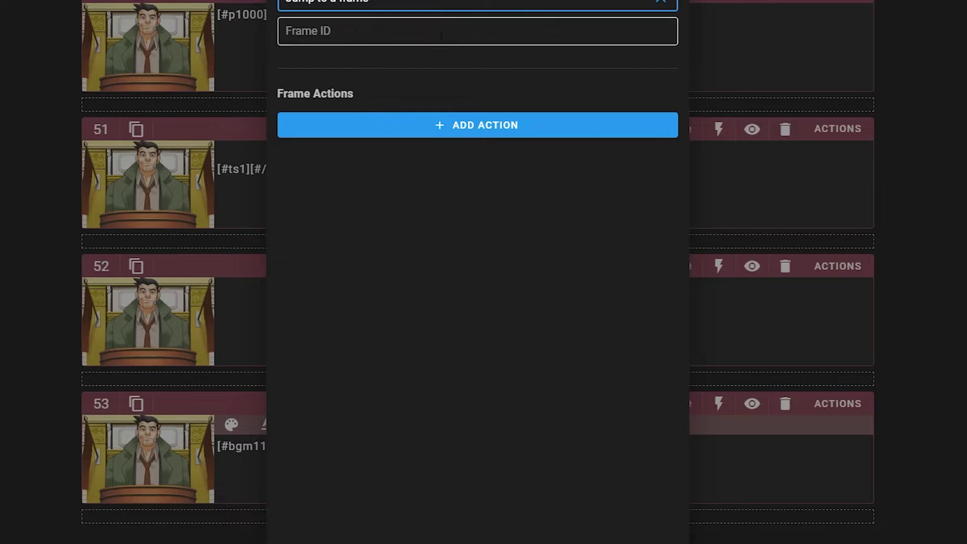
click(171, 234)
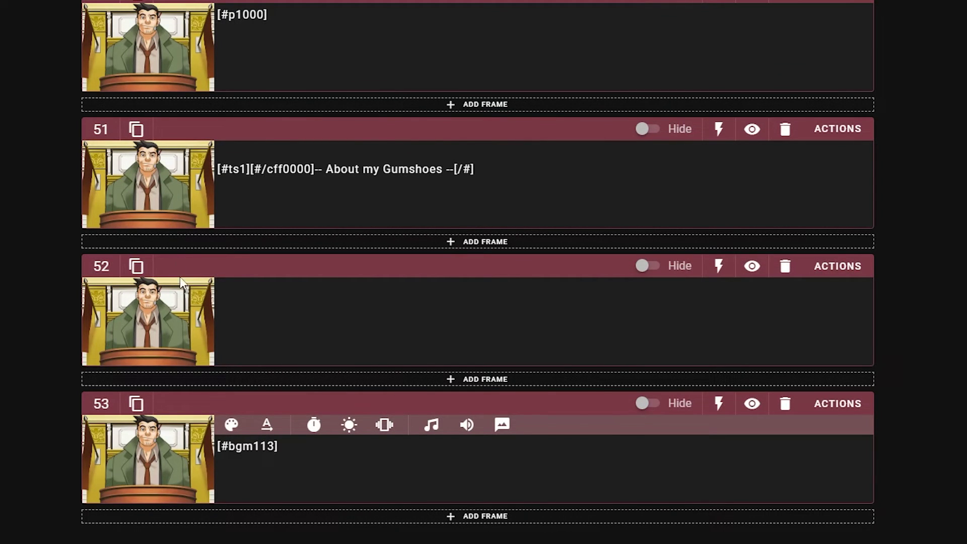
- Create a new group named "Day 2: Trial - Gumshoe's Testimony" with the type Cross Examination
scroll(177, 270, up, 15)
click(132, 48)
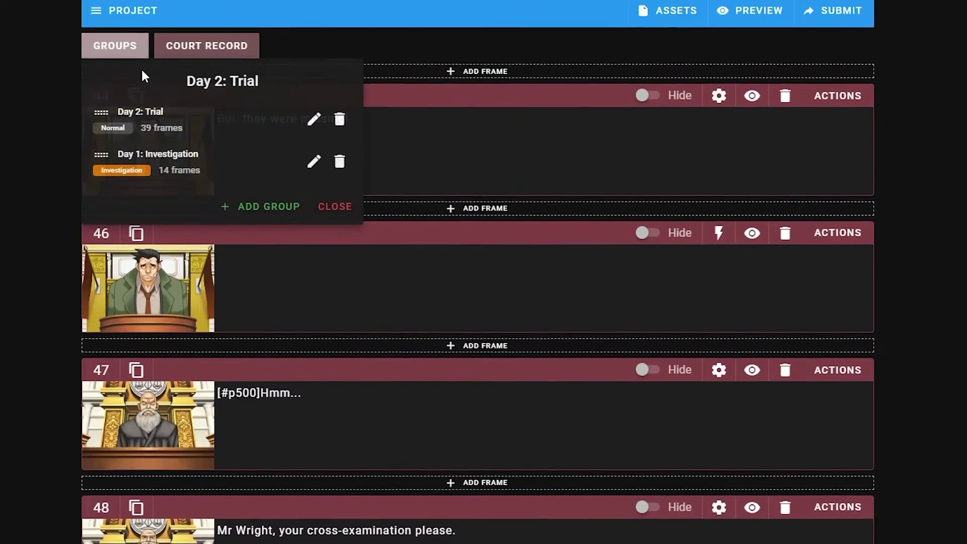
click(255, 211)
click(241, 93)
text(Day 2: Trial)
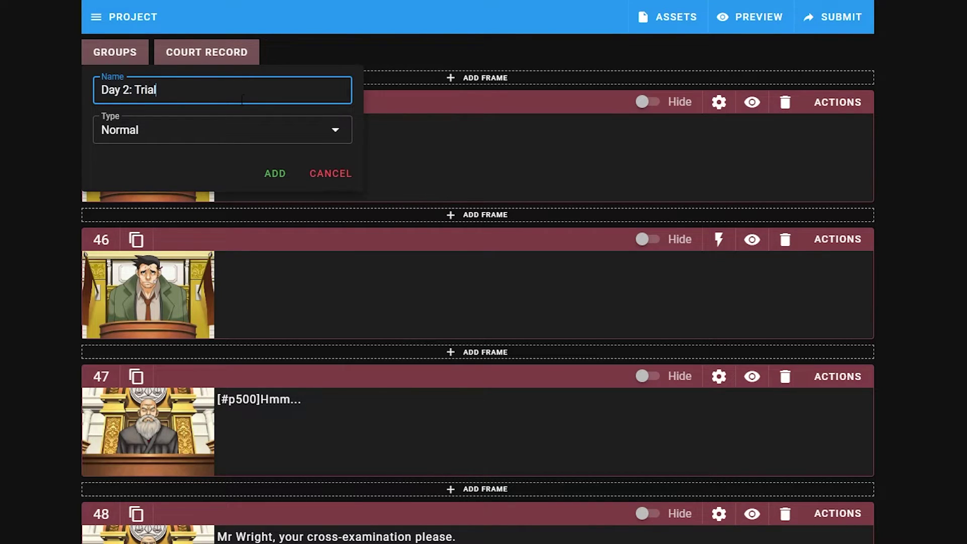
text( - Gumshoe's Tetstimony)
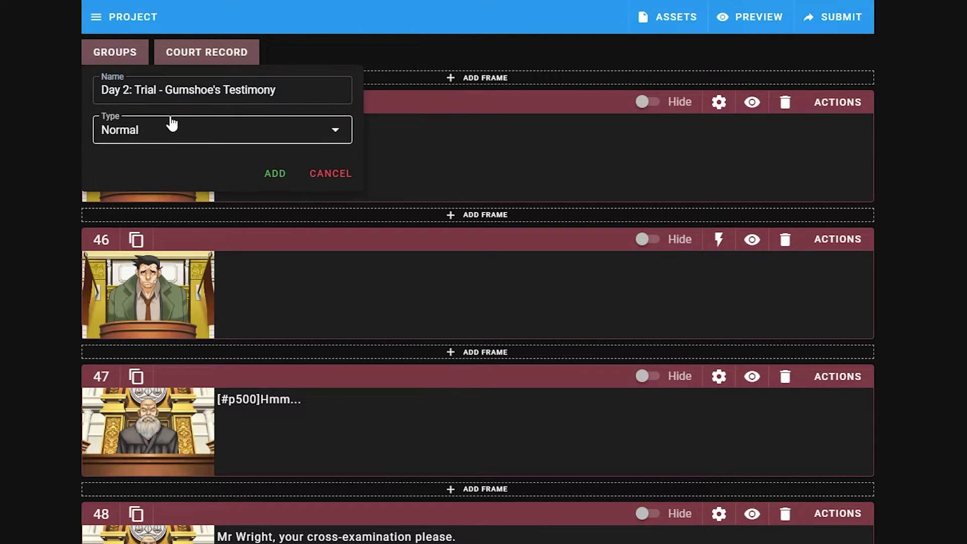
click(171, 125)
click(198, 163)
click(276, 177)
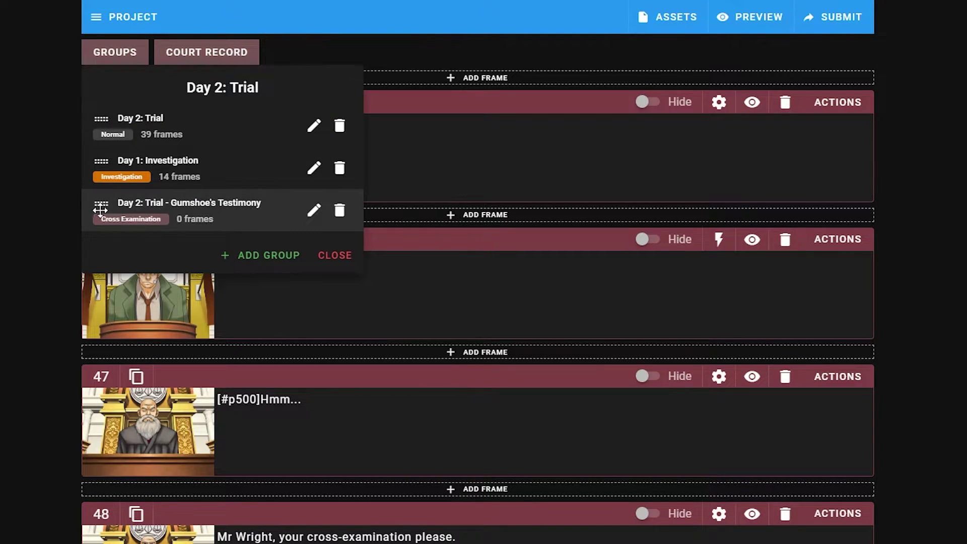
- Open the "Day 2: Trial - Gumshoe's Testimony" group to view its cross-examination statements
click(231, 227)
click(428, 307)
click(558, 79)
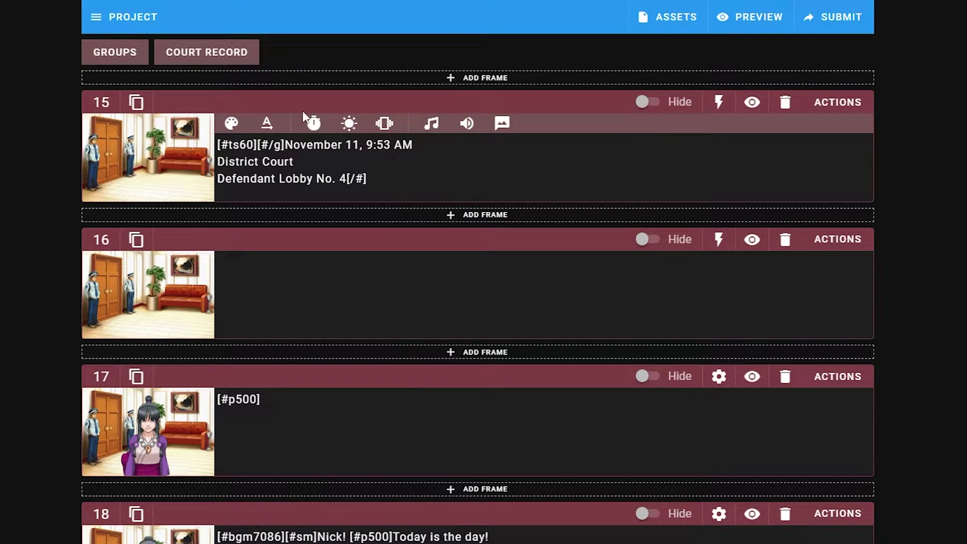
click(141, 60)
click(204, 216)
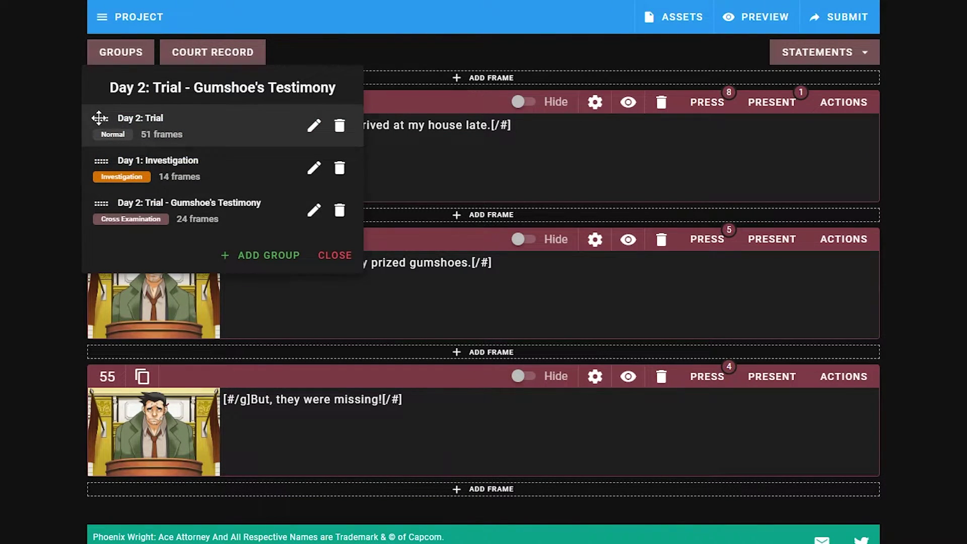
click(475, 18)
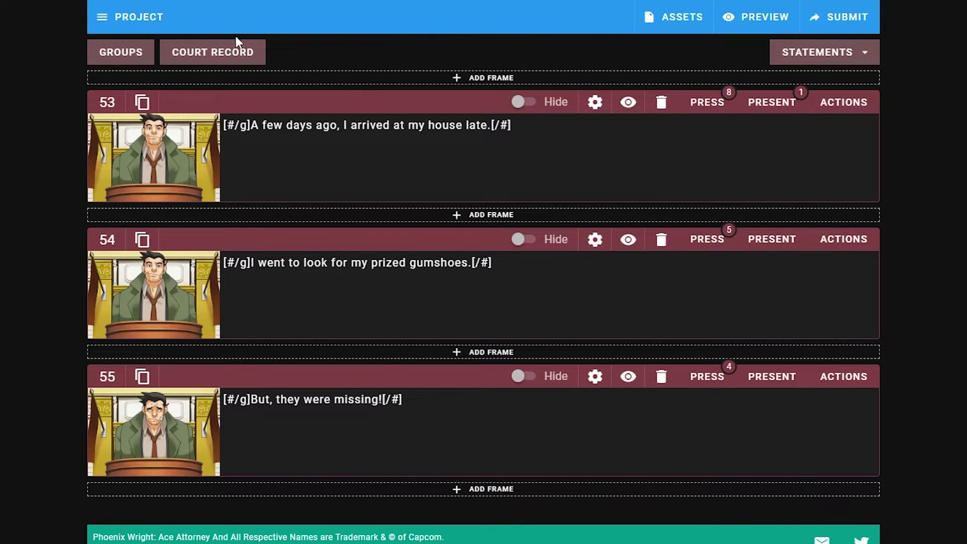
- Switch to the "Day 2: Trial" group, then back to the Gumshoe's Testimony group
click(121, 17)
click(71, 95)
click(141, 60)
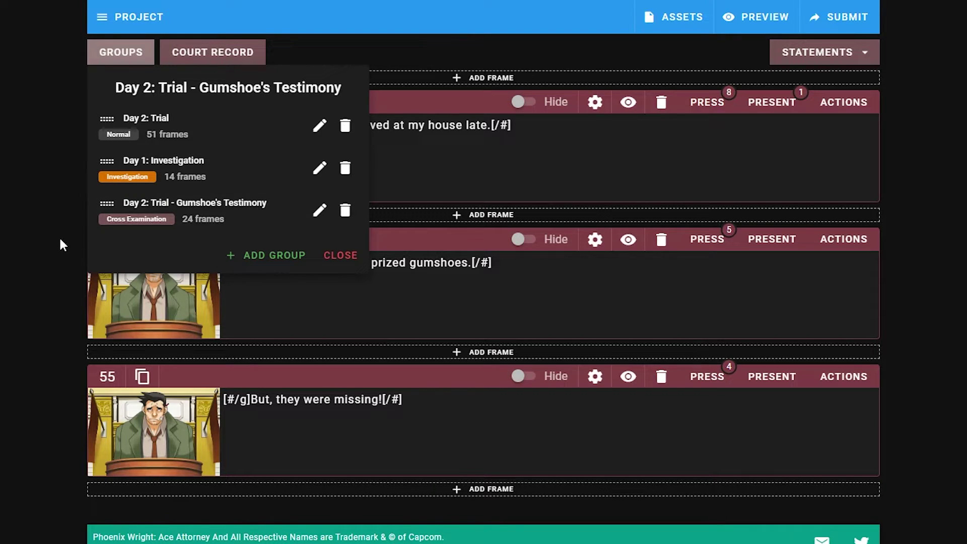
click(176, 133)
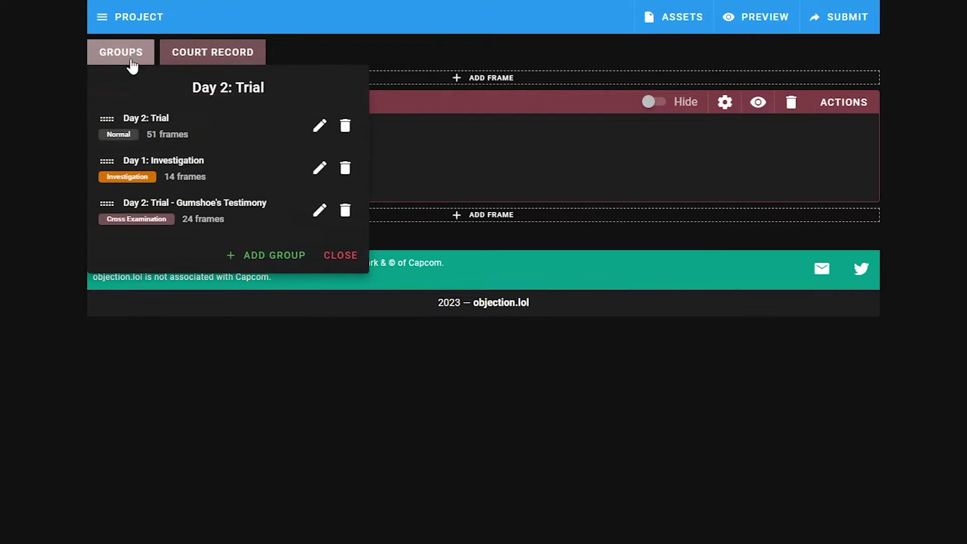
click(209, 220)
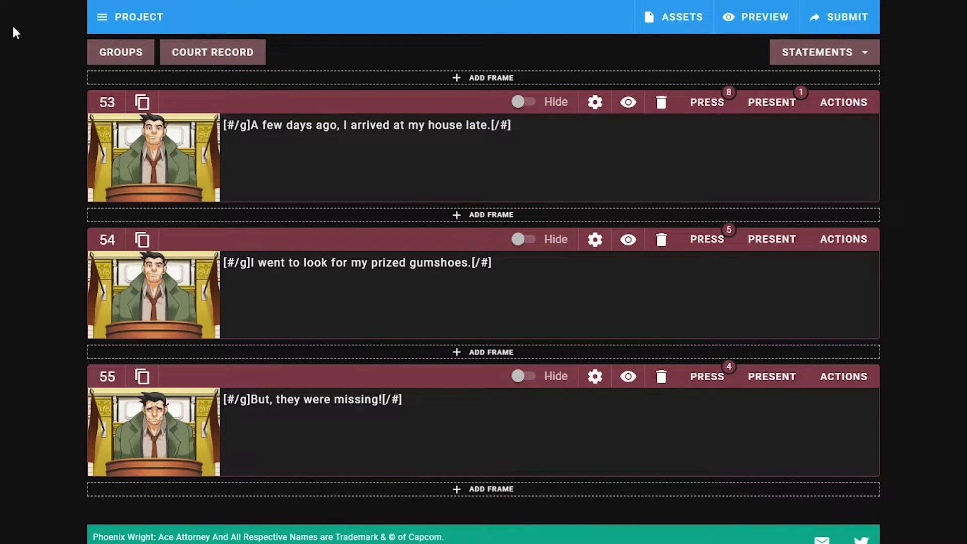
- Compare the first testimony frame's number with the jump target in frame 52's actions in the "Day 2: Trial" group
drag(98, 106, 121, 107)
click(141, 61)
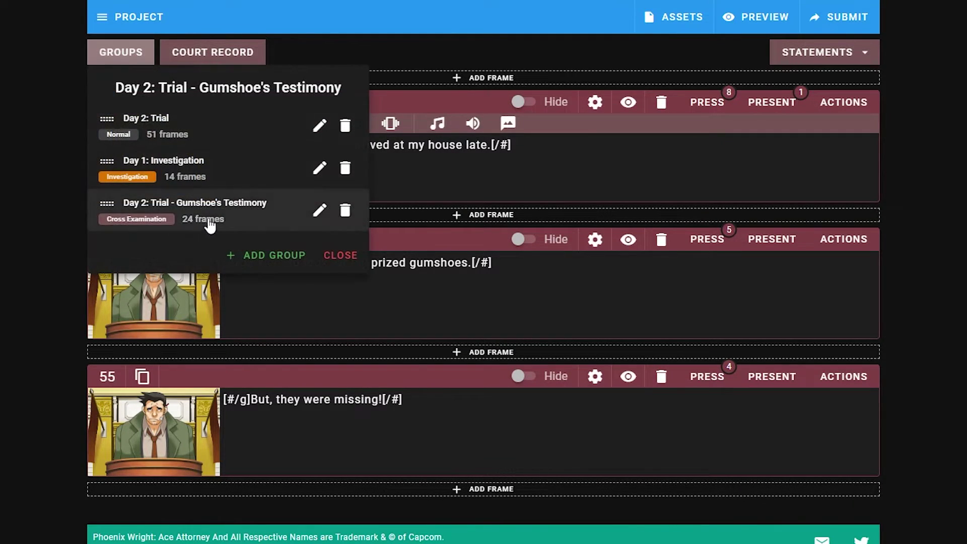
click(213, 132)
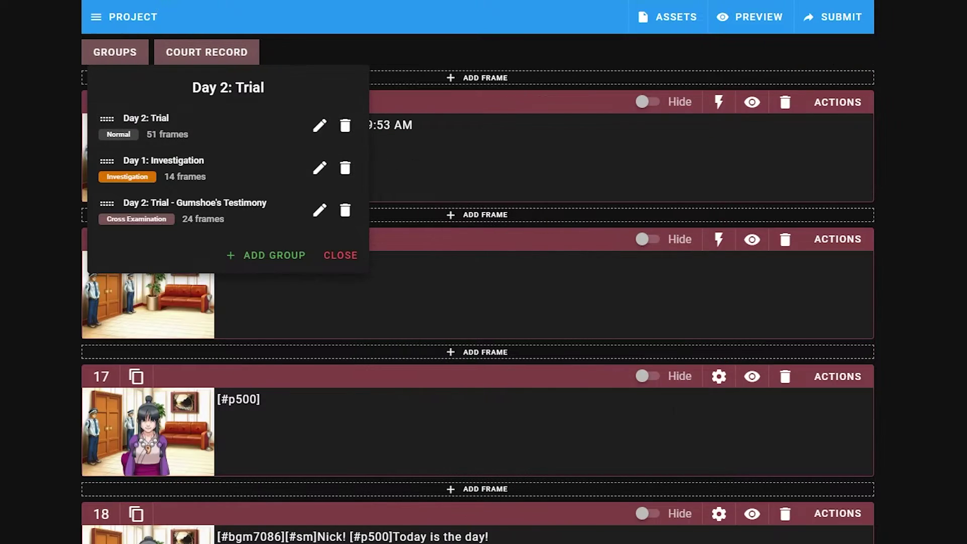
scroll(479, 272, down, 8)
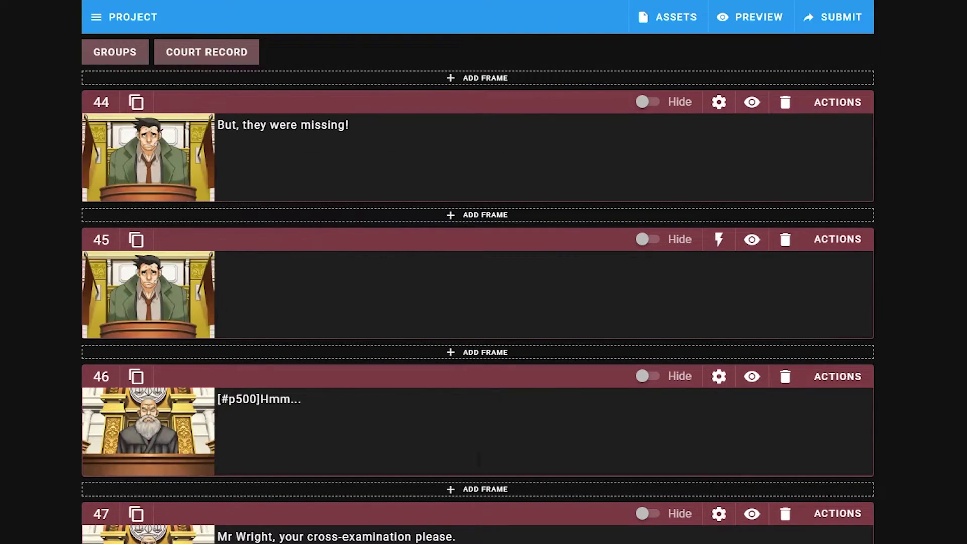
scroll(472, 456, down, 8)
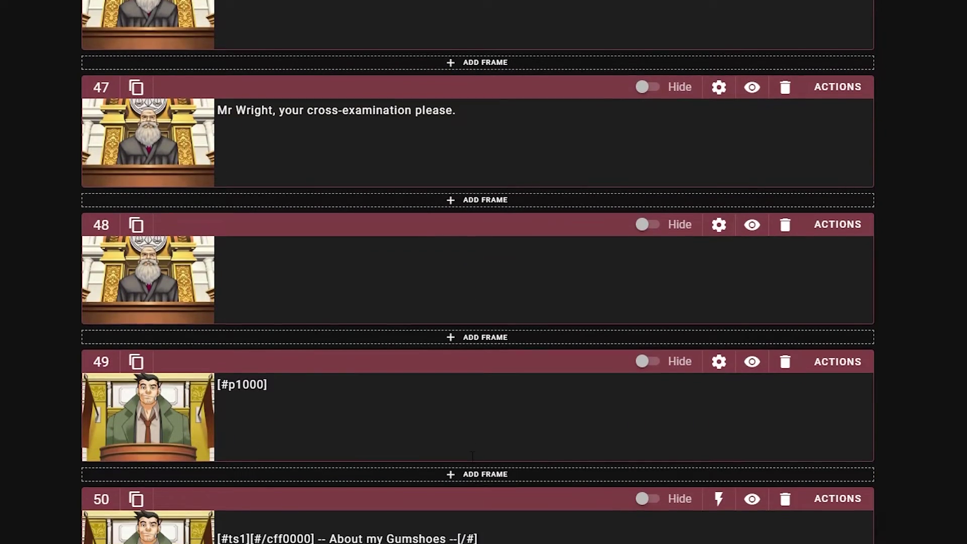
scroll(472, 456, down, 8)
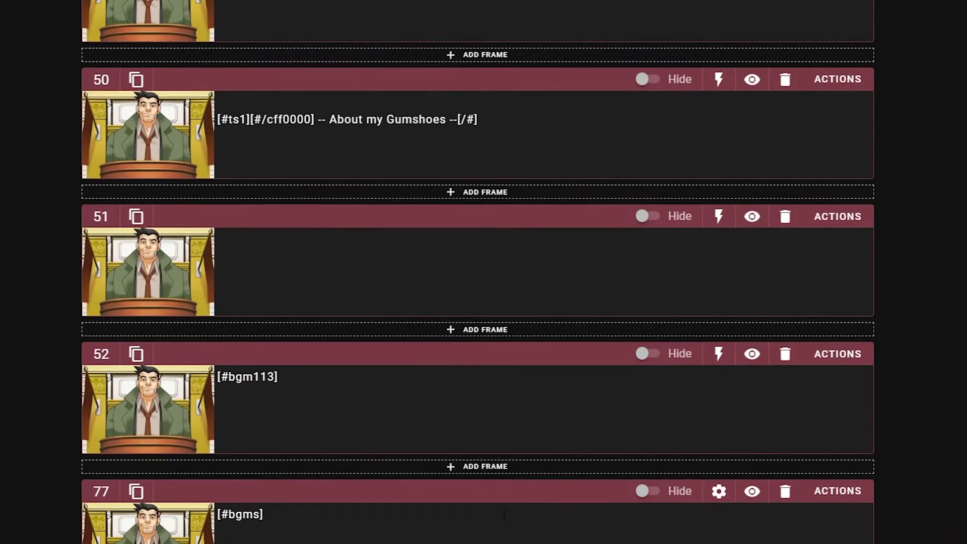
click(821, 358)
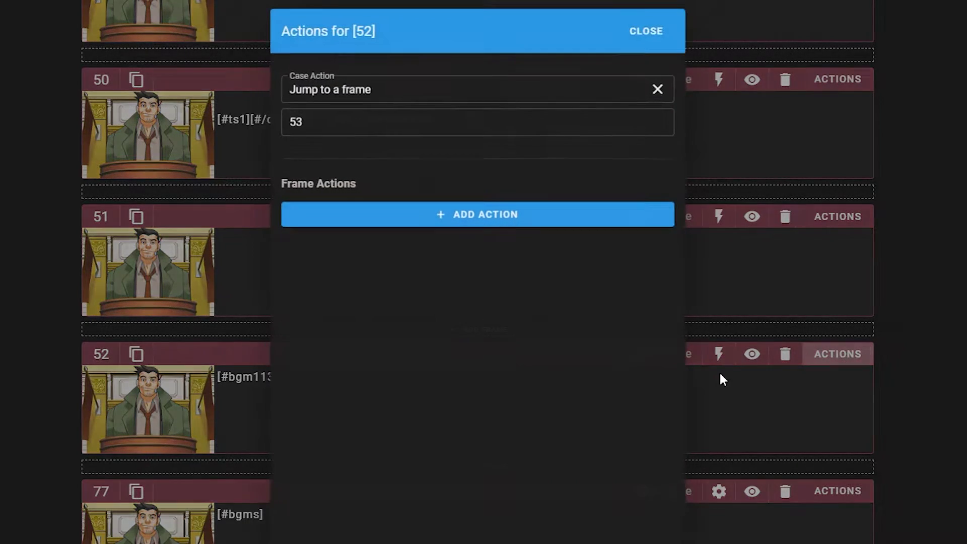
double_click(295, 118)
click(514, 99)
click(636, 26)
- Return from the "Day 2: Trial" group to the Gumshoe's Testimony cross-examination group
scroll(149, 288, up, 15)
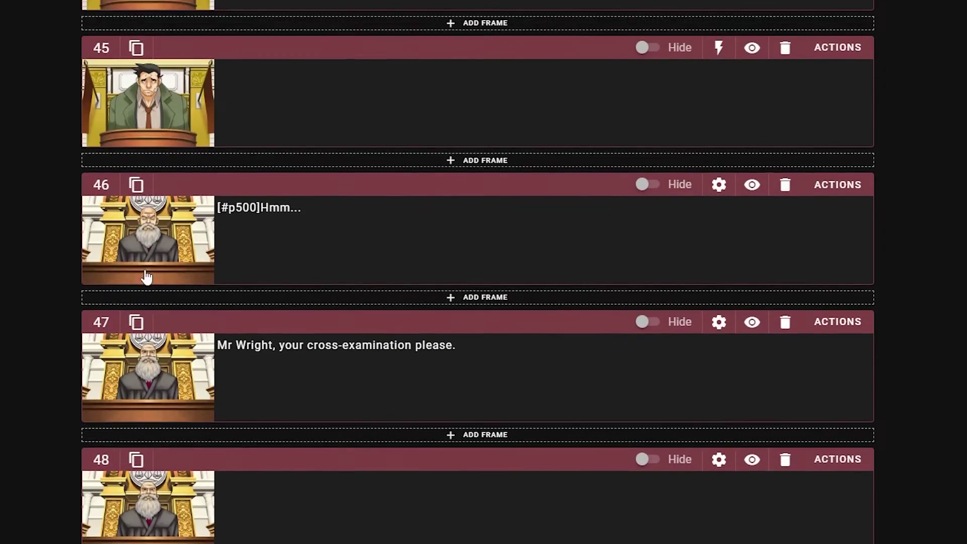
click(126, 50)
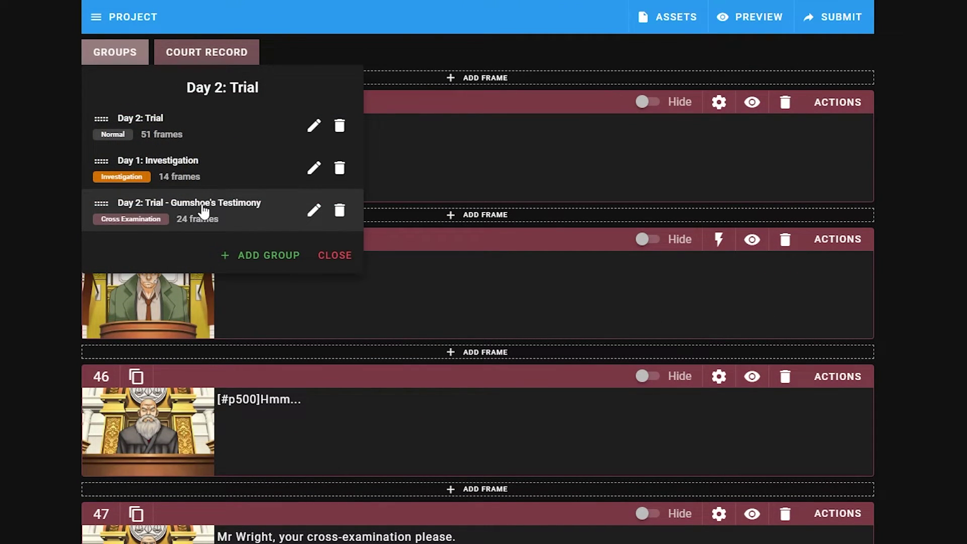
click(201, 209)
click(34, 334)
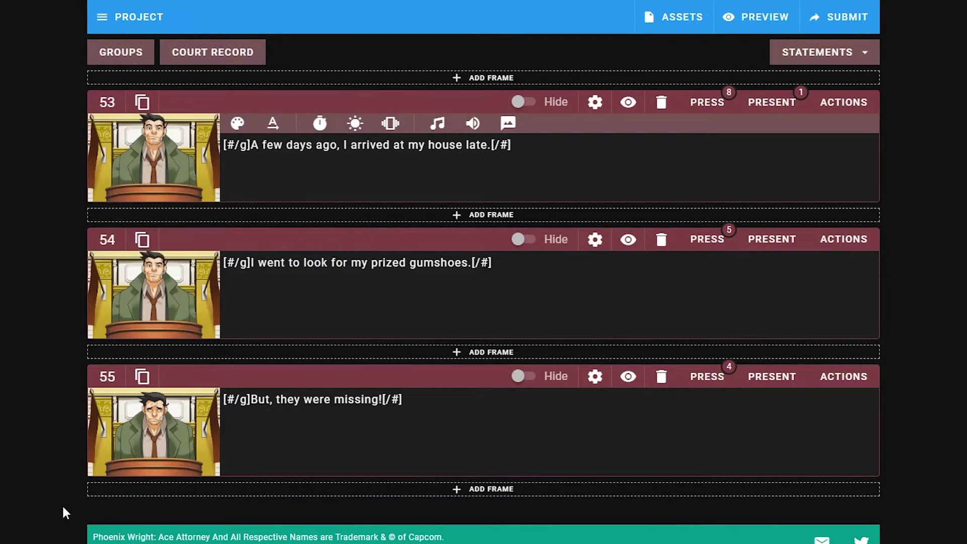
- Examine the green colour tags around the text of the testimony statements in frames 53, 54 and 55
drag(264, 144, 426, 146)
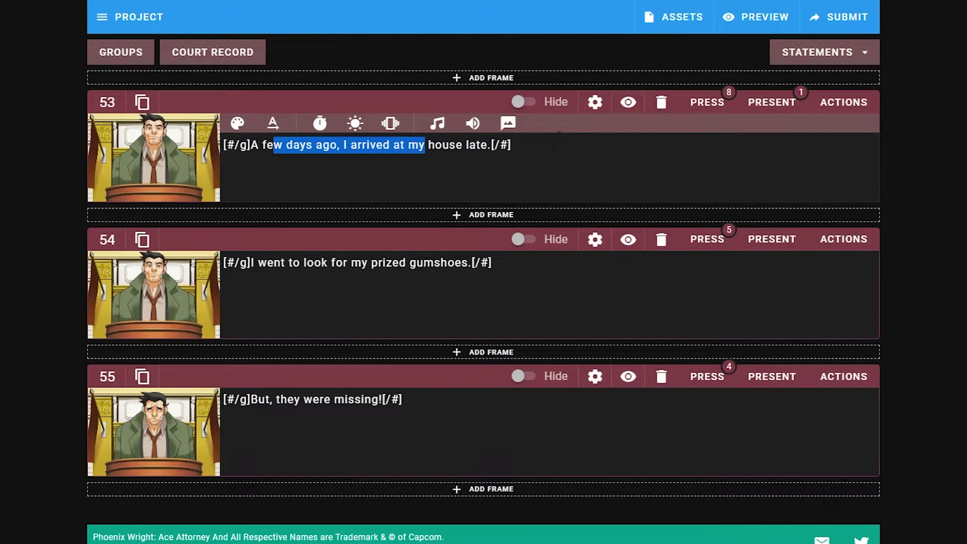
click(570, 137)
click(427, 267)
drag(491, 263, 471, 263)
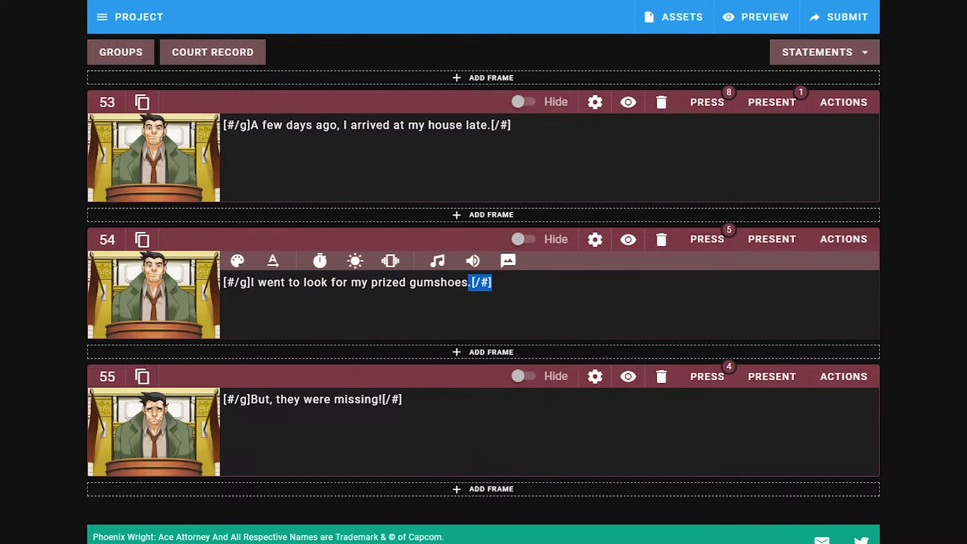
drag(403, 399, 29, 426)
click(6, 391)
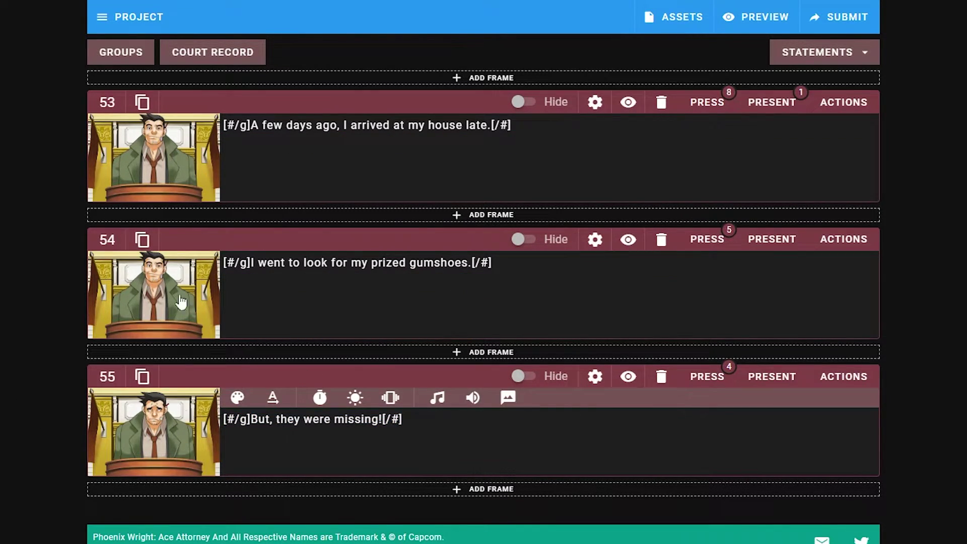
- Inspect the scene settings of testimony frame 55, including its character and pose, and leave them as they are
right_click(110, 417)
key(Escape)
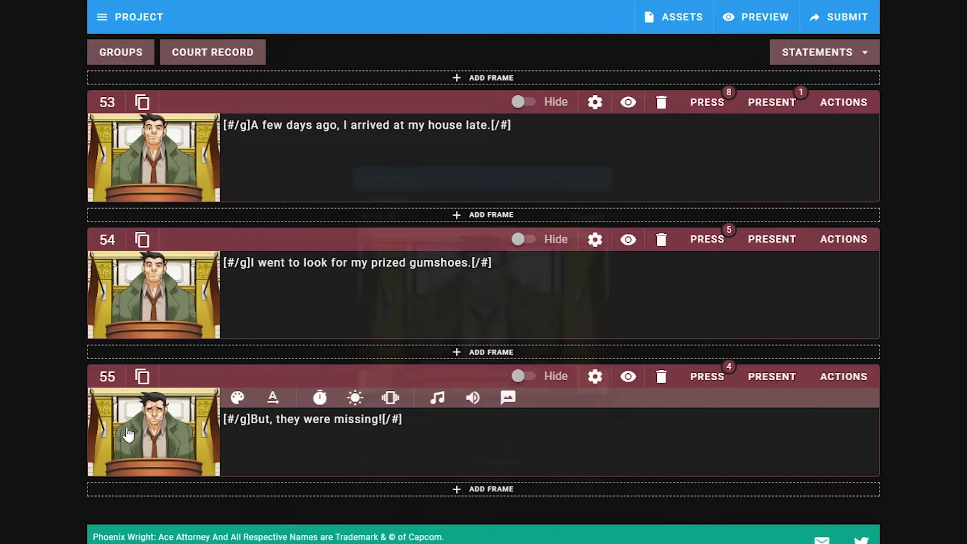
click(129, 434)
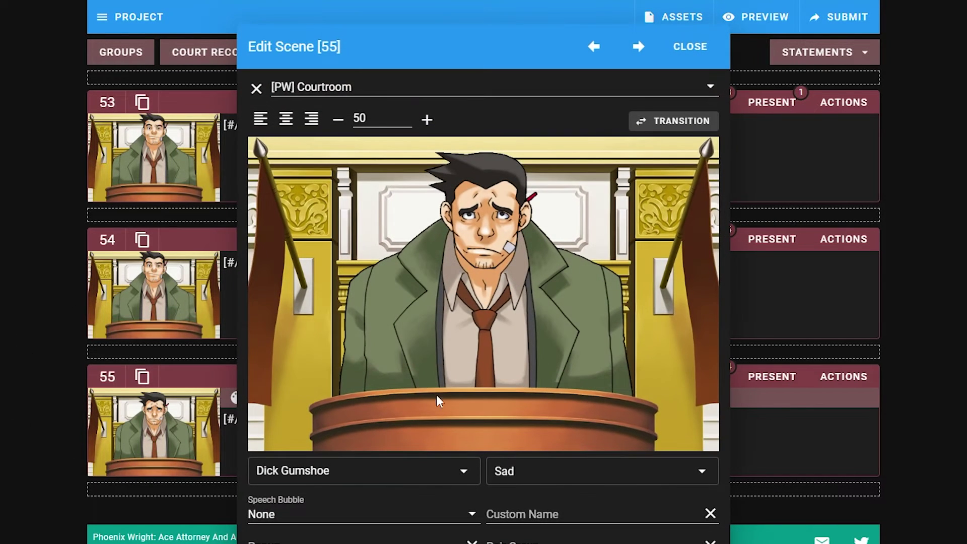
click(43, 306)
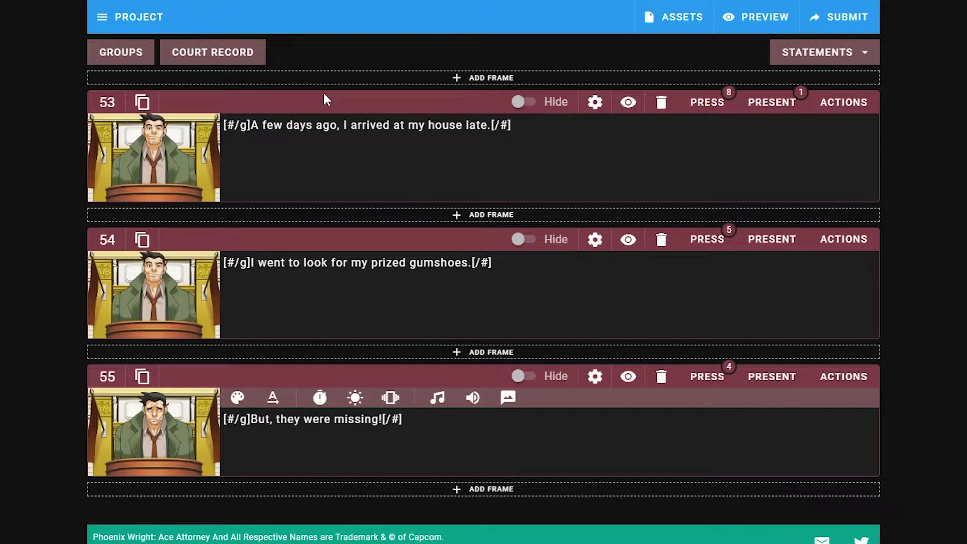
click(191, 161)
- Open the press conversation for the "A few days ago, I arrived at my house late." statement
click(710, 112)
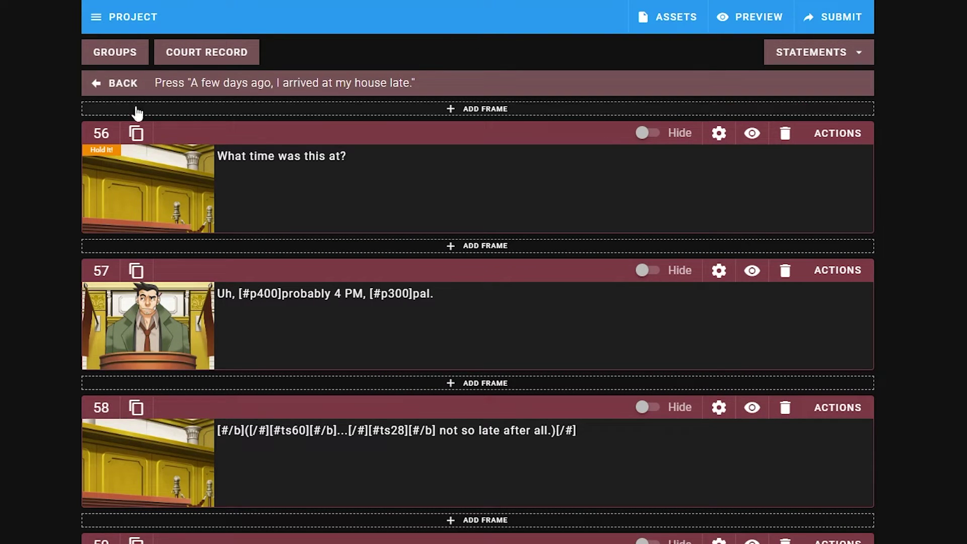
click(119, 82)
click(715, 111)
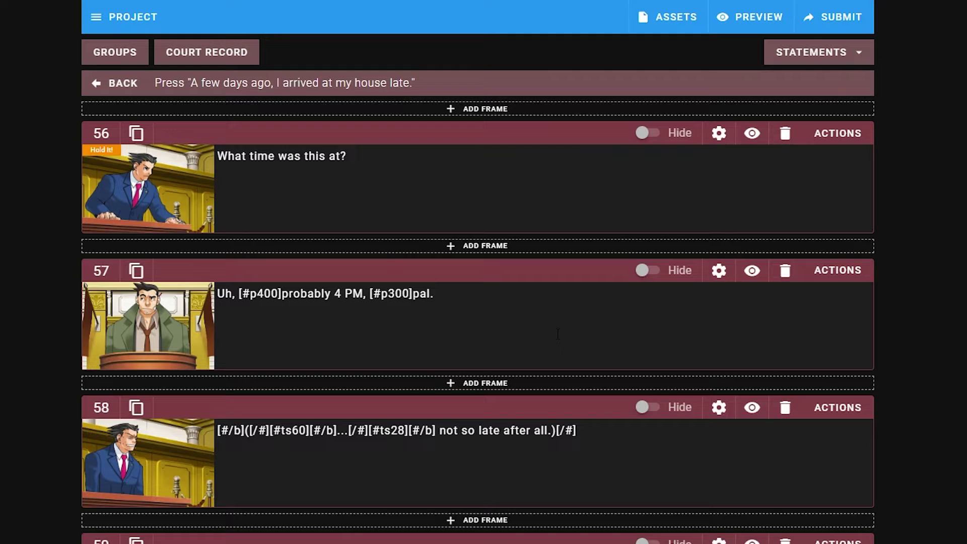
- Inspect frame 56's transition duration and speech bubble settings, and return to the testimony statements
click(145, 177)
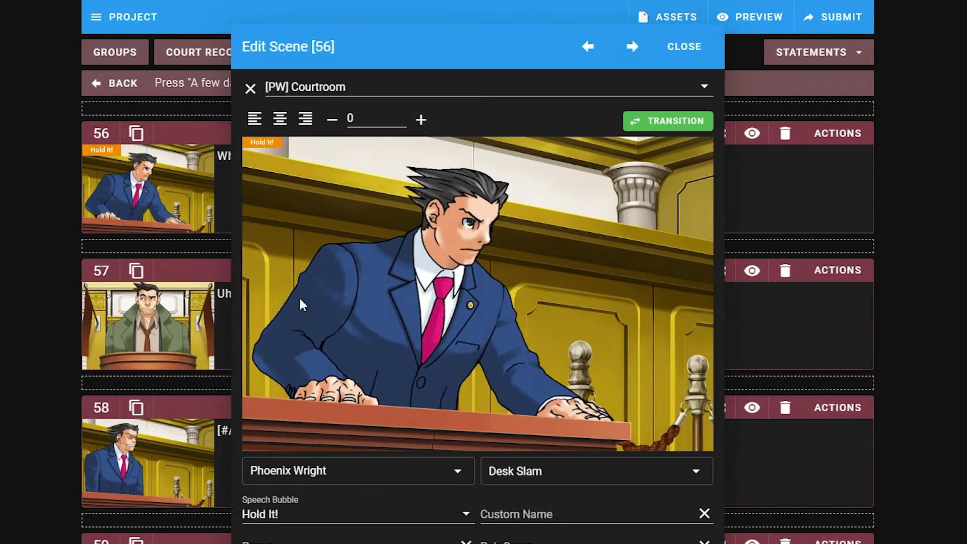
click(636, 122)
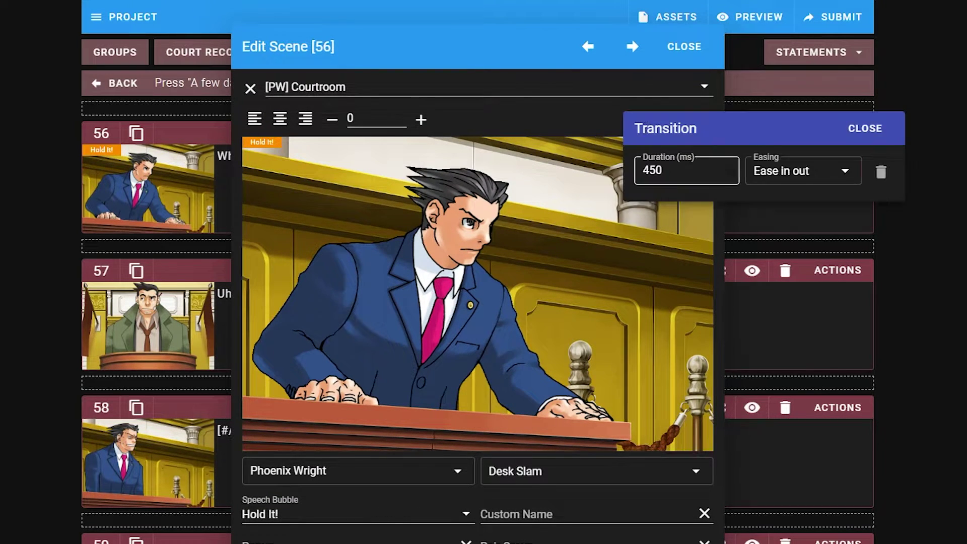
click(687, 172)
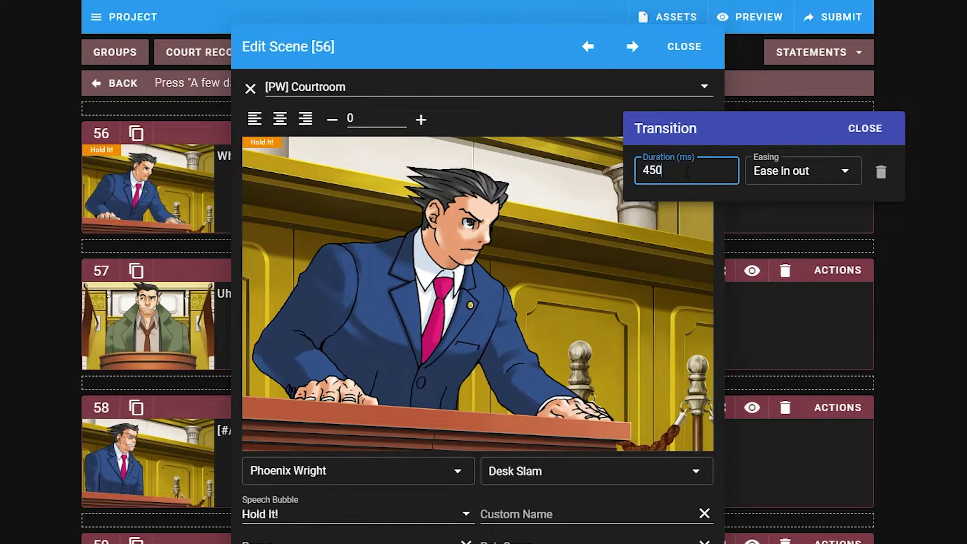
click(866, 128)
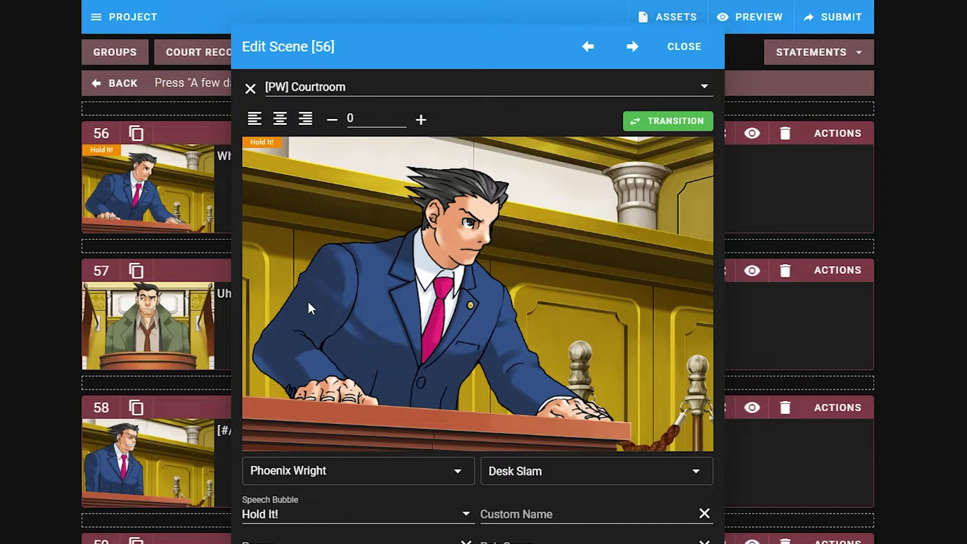
click(320, 516)
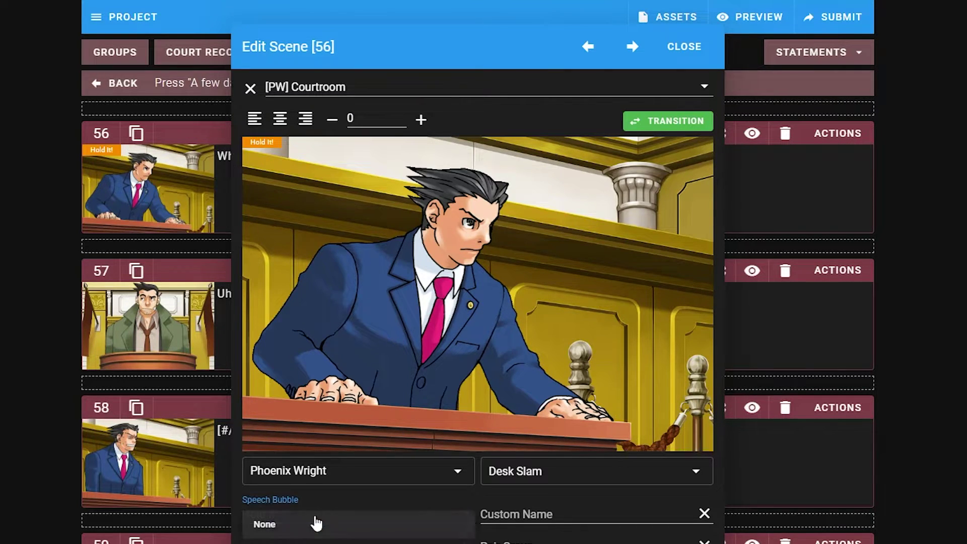
key(Escape)
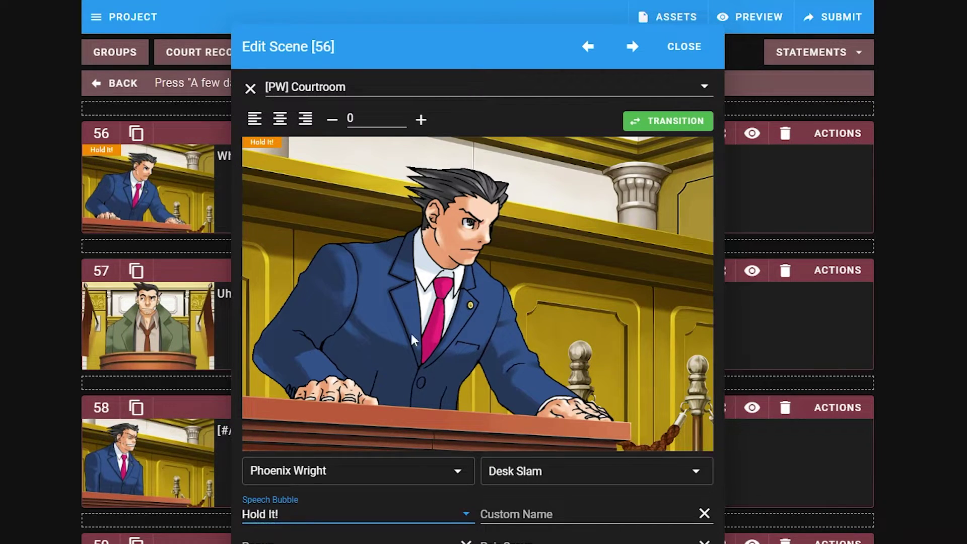
click(471, 335)
click(684, 46)
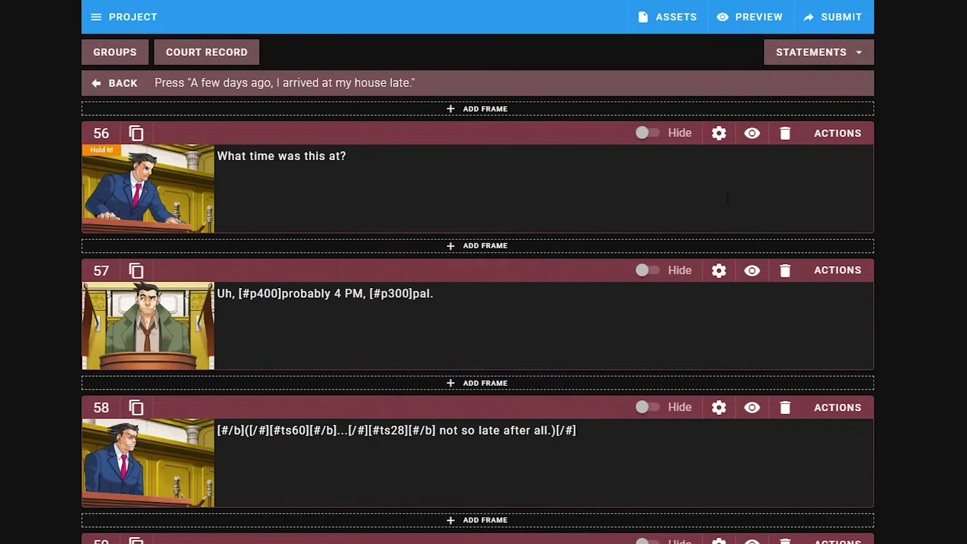
click(143, 90)
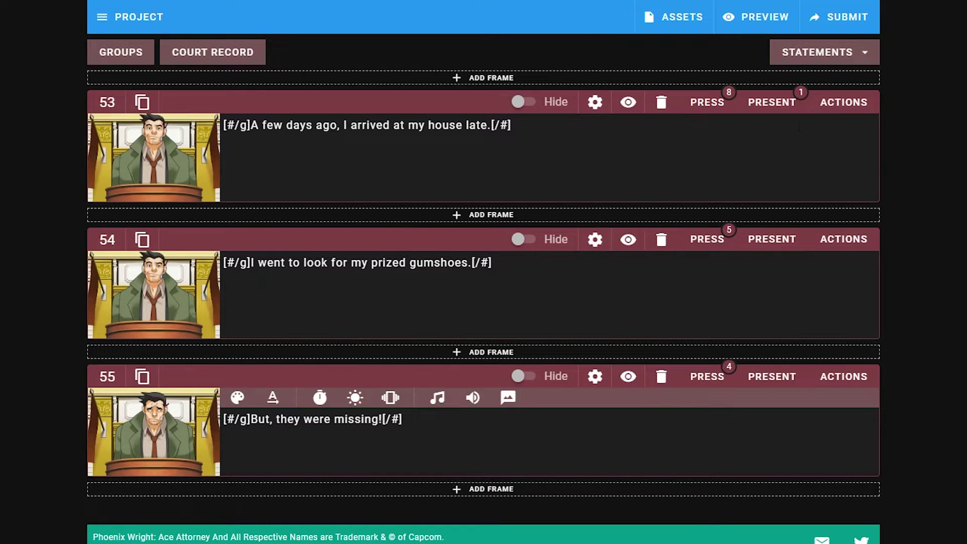
- Preview the cross-examination from frame 53, press its statement to play the response, and exit the preview
click(628, 103)
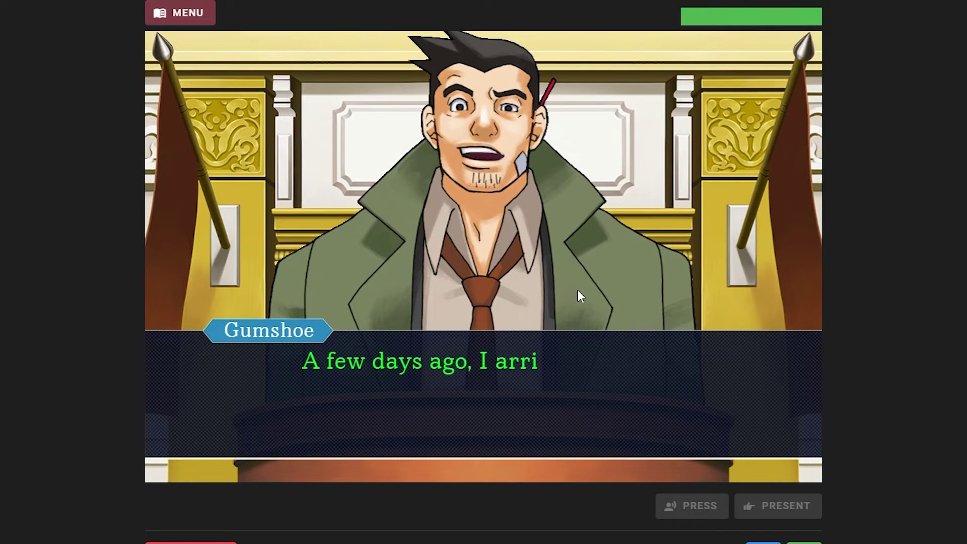
click(692, 506)
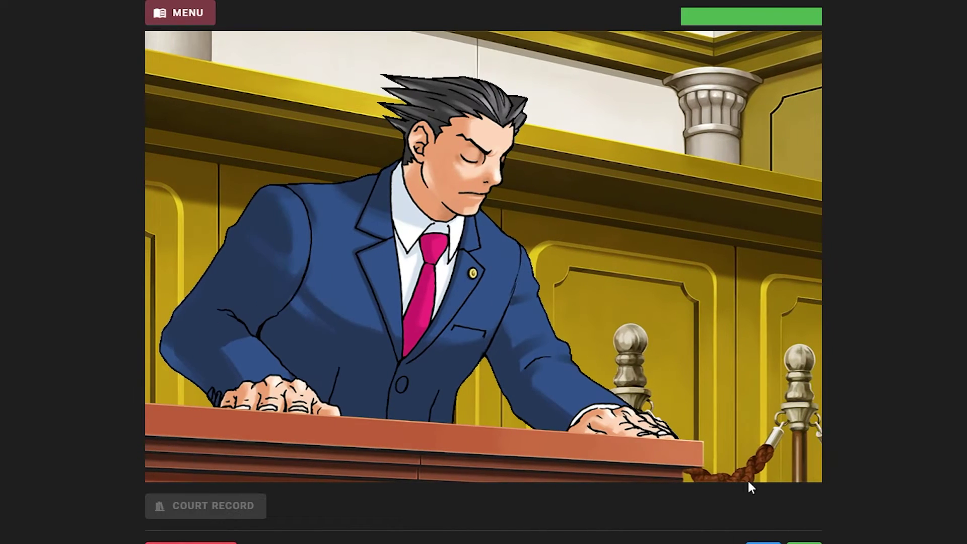
key(Escape)
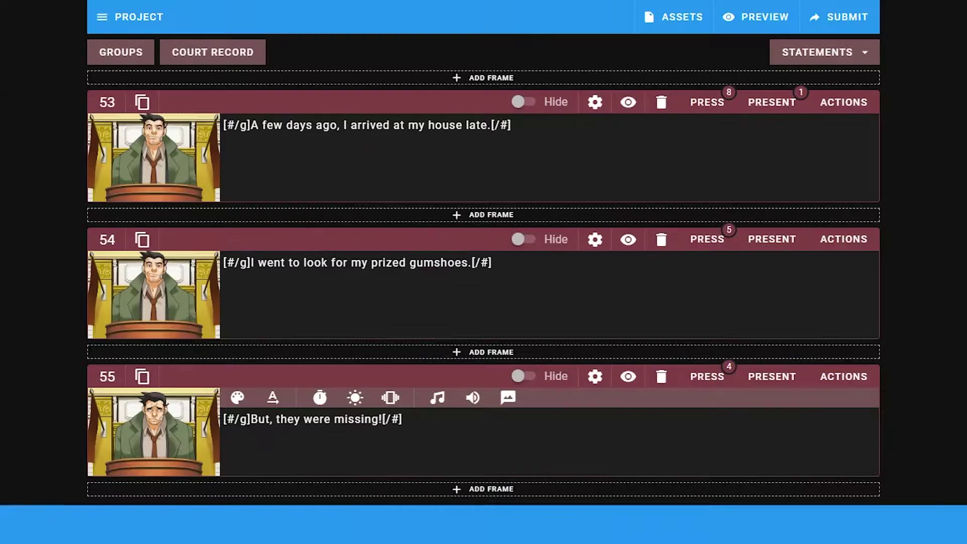
- Inspect the fade effects of frames 62 and 63 in the press conversation for frame 53
click(710, 102)
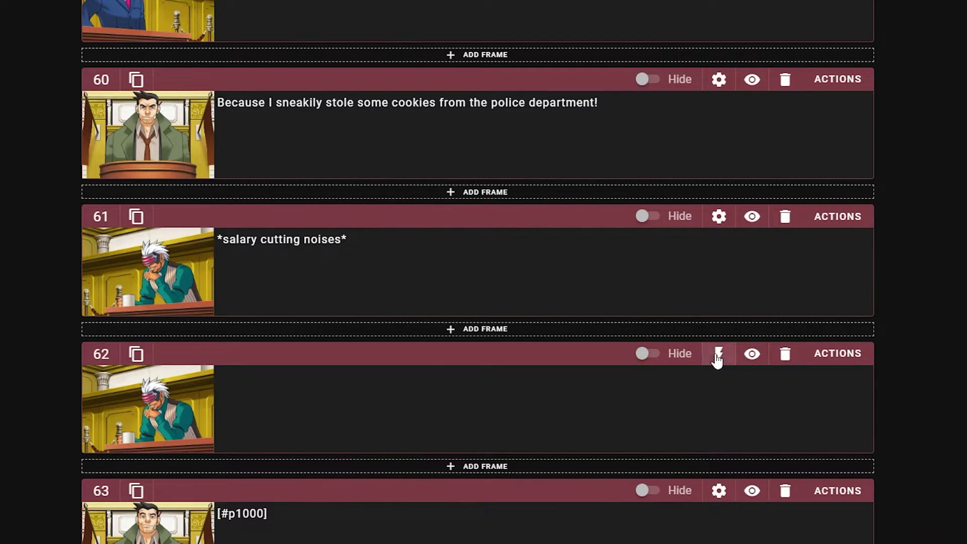
click(719, 356)
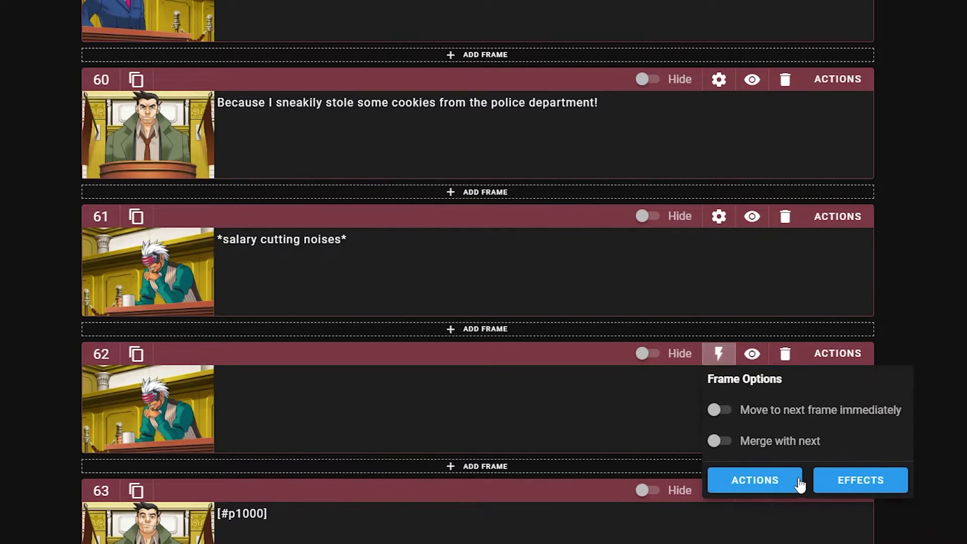
click(796, 482)
click(658, 29)
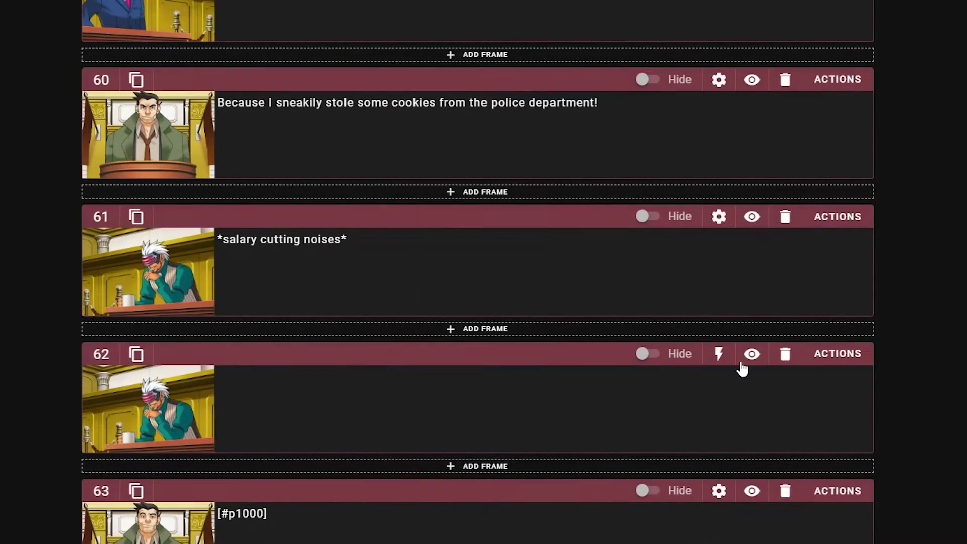
click(722, 360)
click(824, 474)
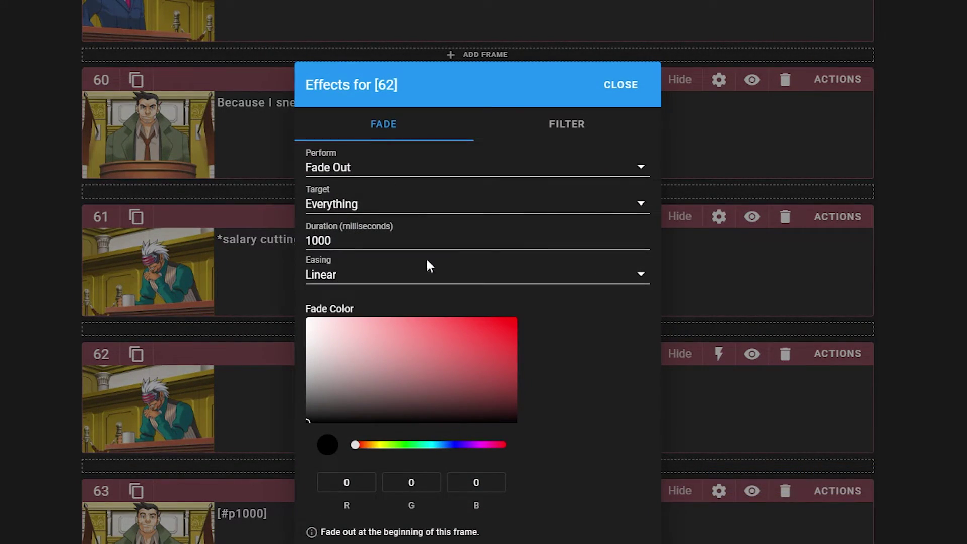
click(644, 92)
click(719, 491)
click(627, 380)
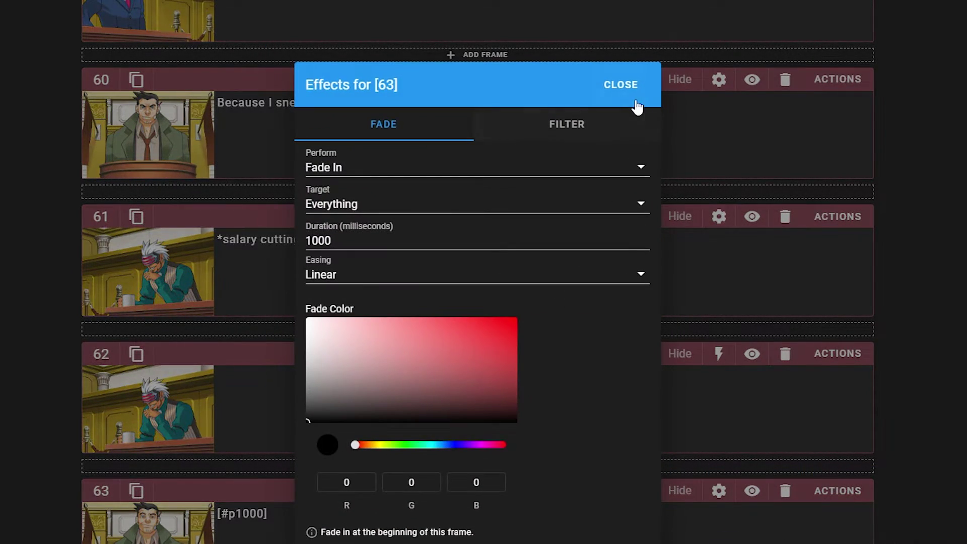
click(624, 92)
- Check frame 63's option for moving to the next frame immediately
click(719, 353)
click(719, 491)
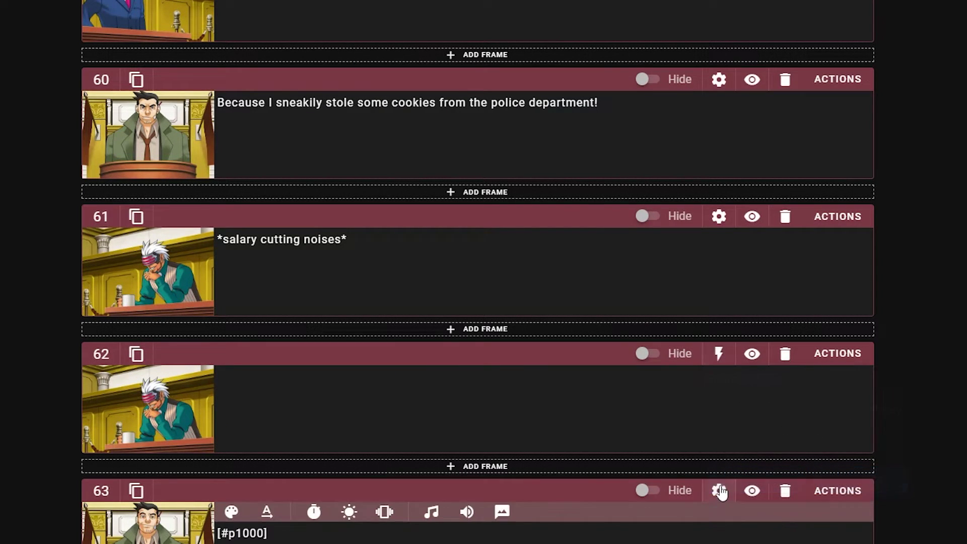
scroll(726, 416, down, 3)
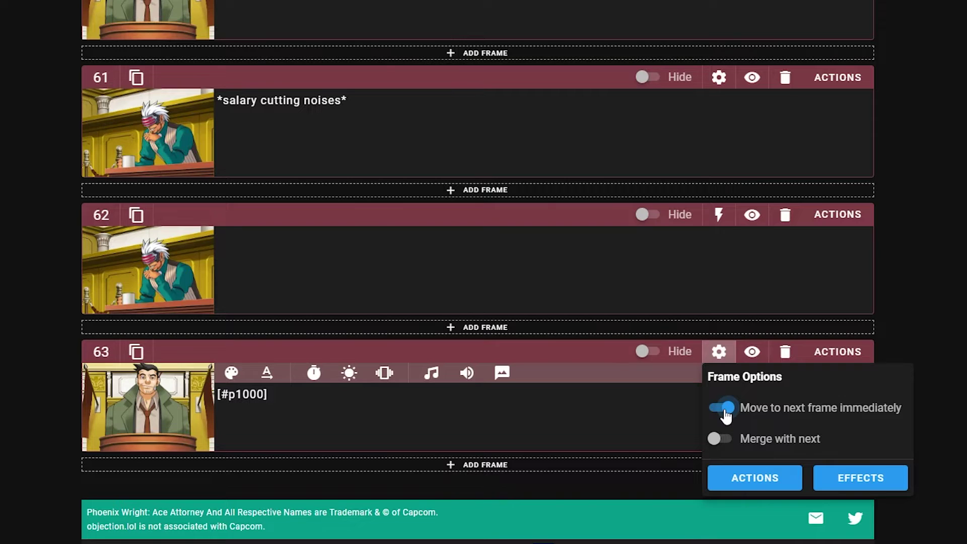
click(724, 408)
click(724, 408)
click(956, 341)
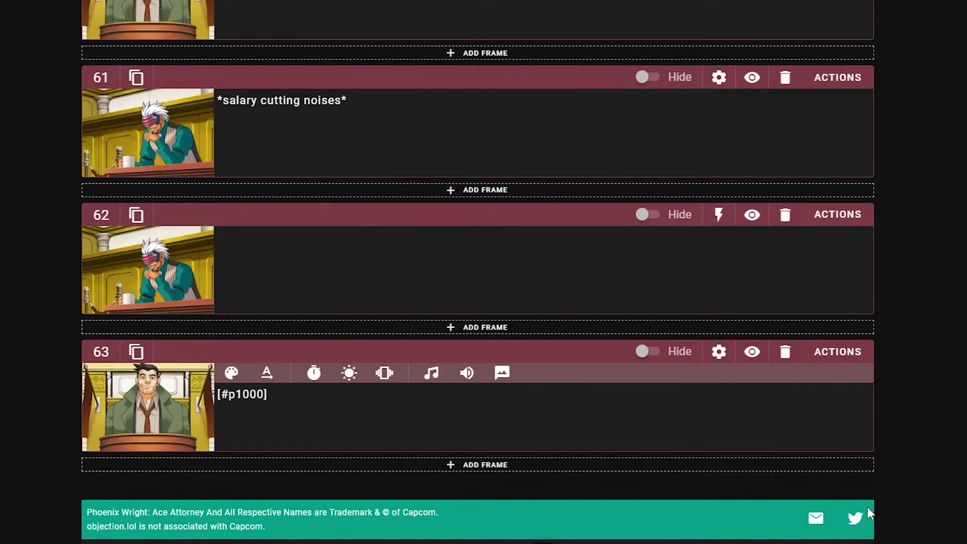
- Recheck frame 63's frame options, preview the frame to watch its fade-in, and exit the preview
click(719, 354)
click(719, 407)
click(772, 357)
click(752, 352)
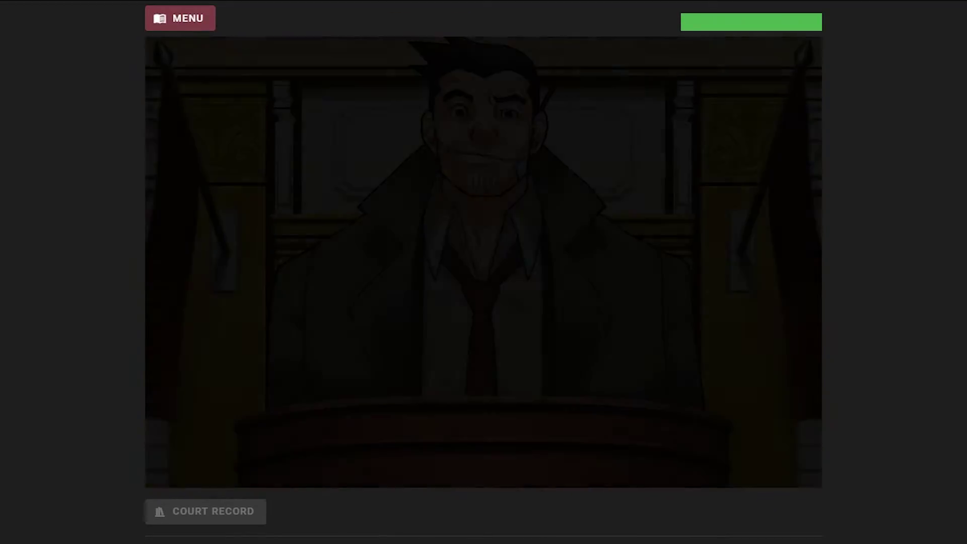
click(900, 252)
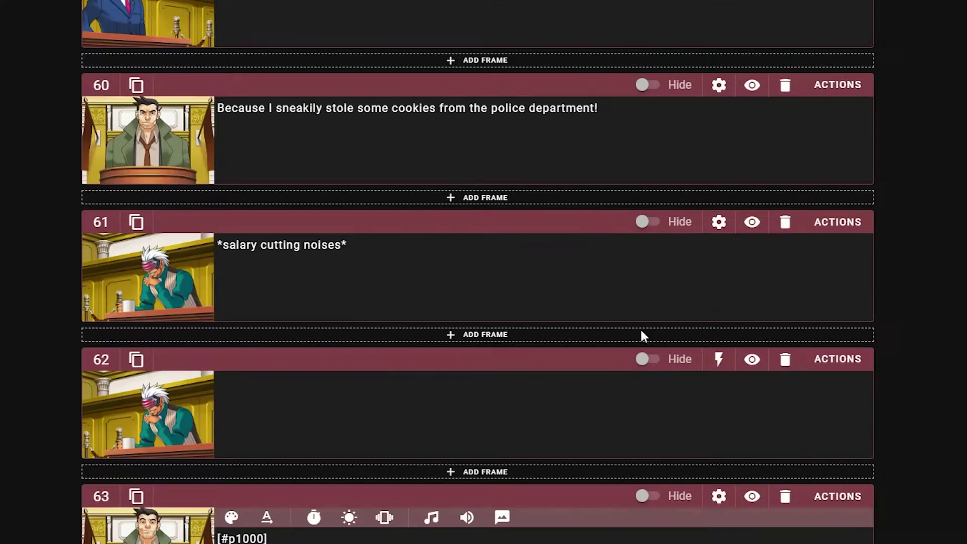
- Review the press conversation for the "I went to look for my prized gumshoes." statement and return to the testimony
scroll(32, 86, up, 10)
click(116, 89)
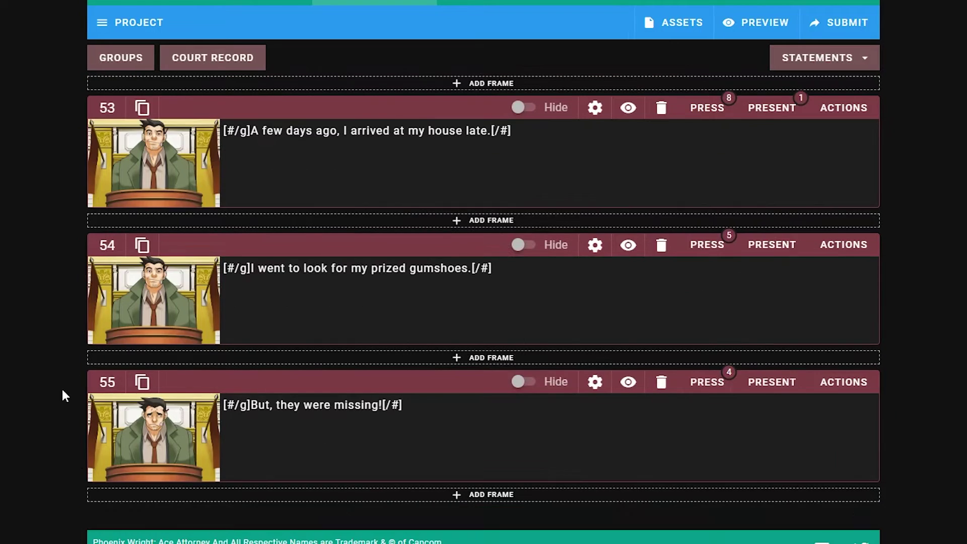
click(707, 244)
scroll(461, 405, down, 4)
scroll(461, 405, up, 4)
click(118, 96)
- Review the press conversation for the "But, they were missing!" statement and return to the testimony
click(724, 386)
scroll(720, 403, down, 1)
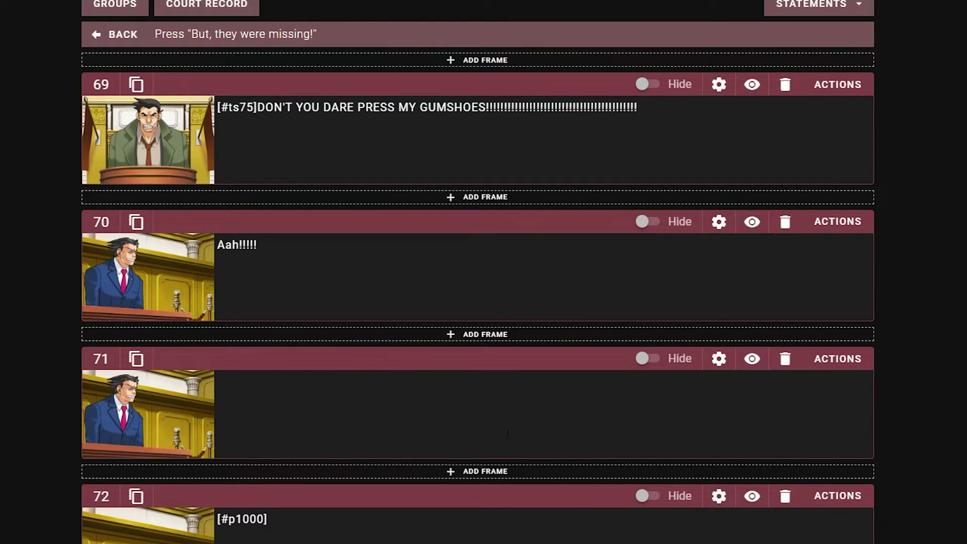
scroll(112, 101, up, 1)
click(112, 95)
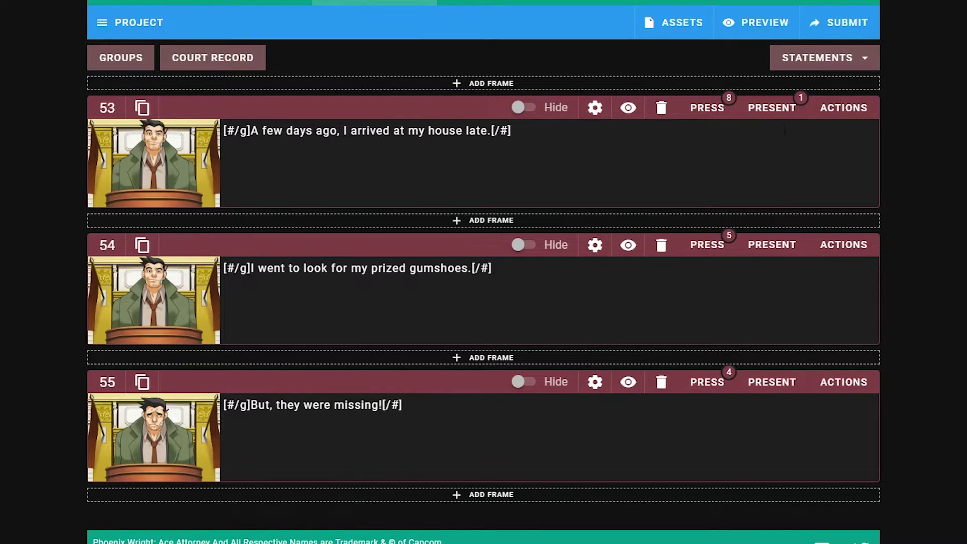
- Review the evidence contradiction and the scene settings of the "A few days ago, I arrived at my house late." statement
click(782, 112)
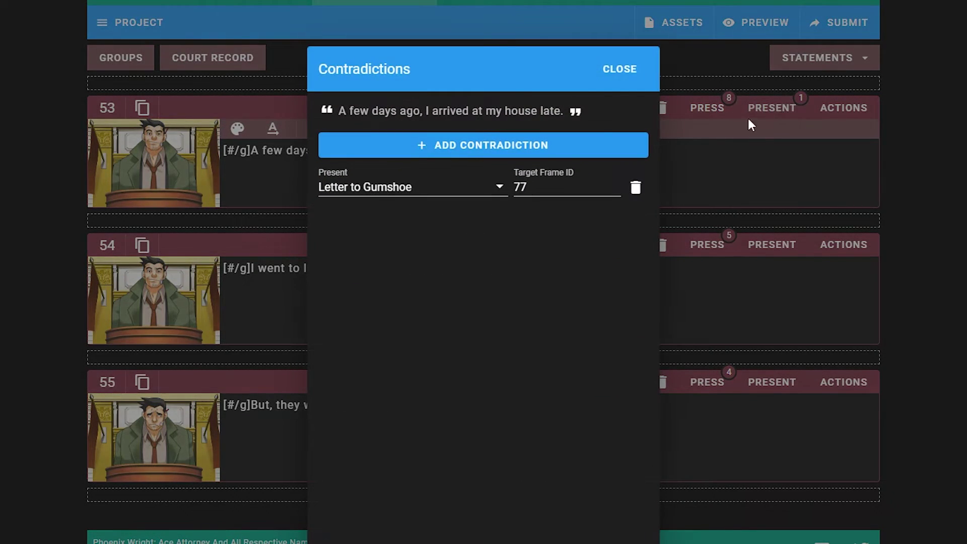
click(630, 70)
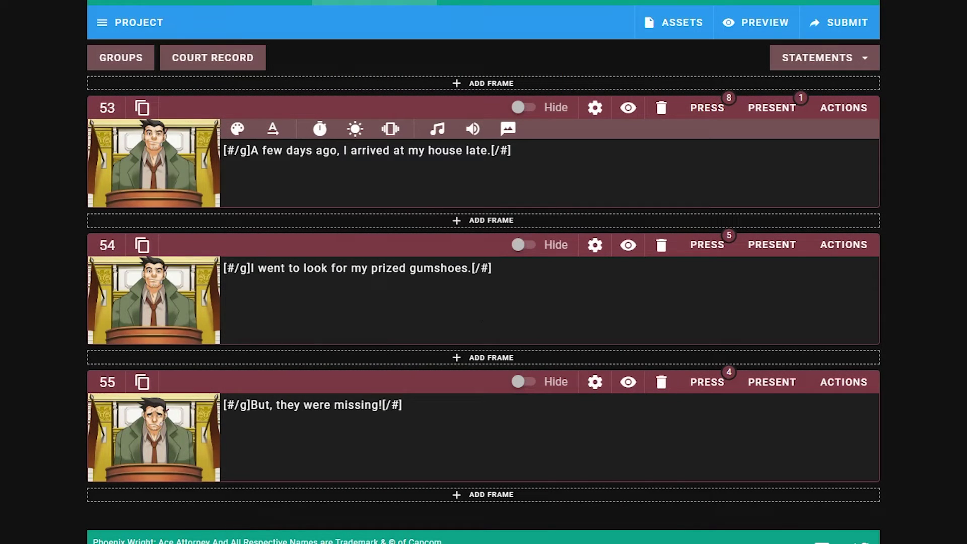
click(185, 187)
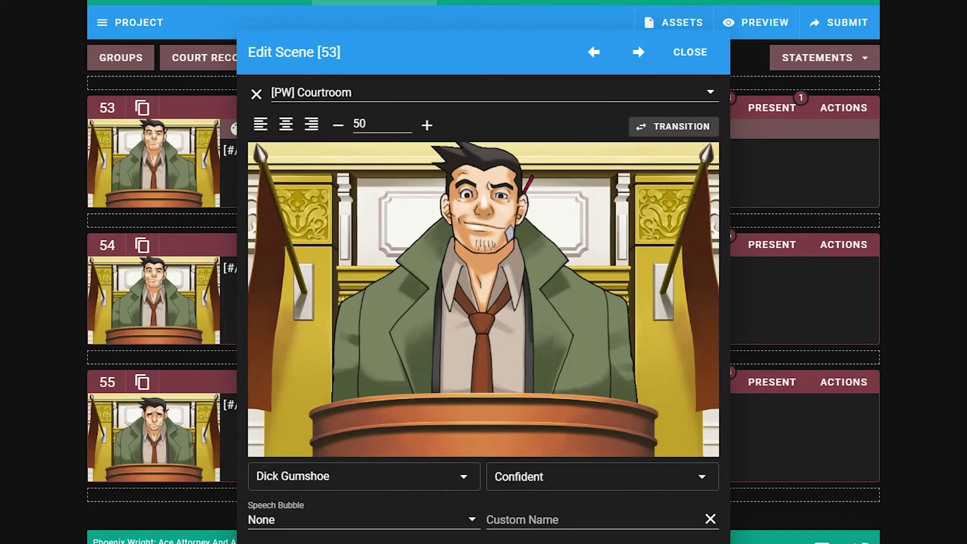
click(690, 55)
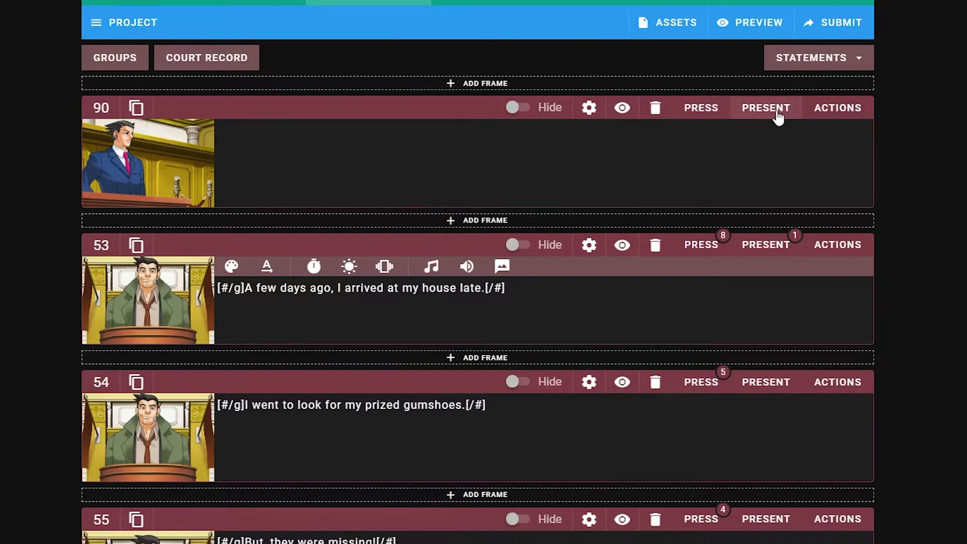
- Try a stop-music frame at the start of the first statement's press conversation, removing it before returning to the testimony
click(657, 109)
click(707, 108)
click(432, 115)
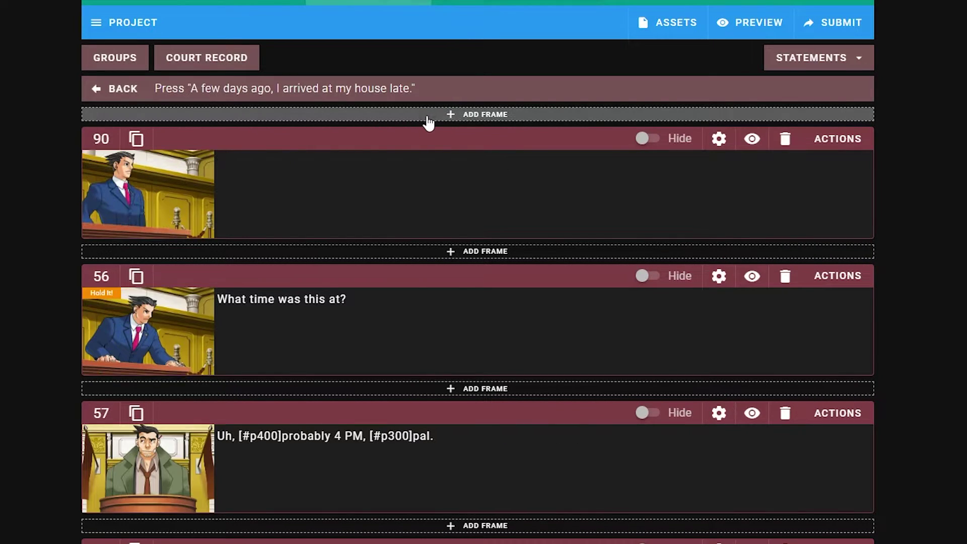
click(199, 221)
click(665, 78)
click(431, 159)
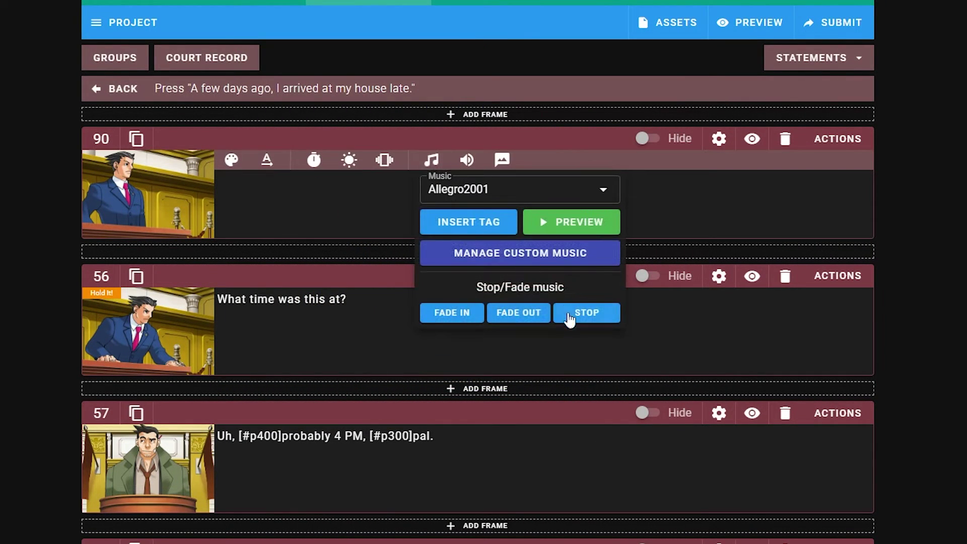
click(571, 316)
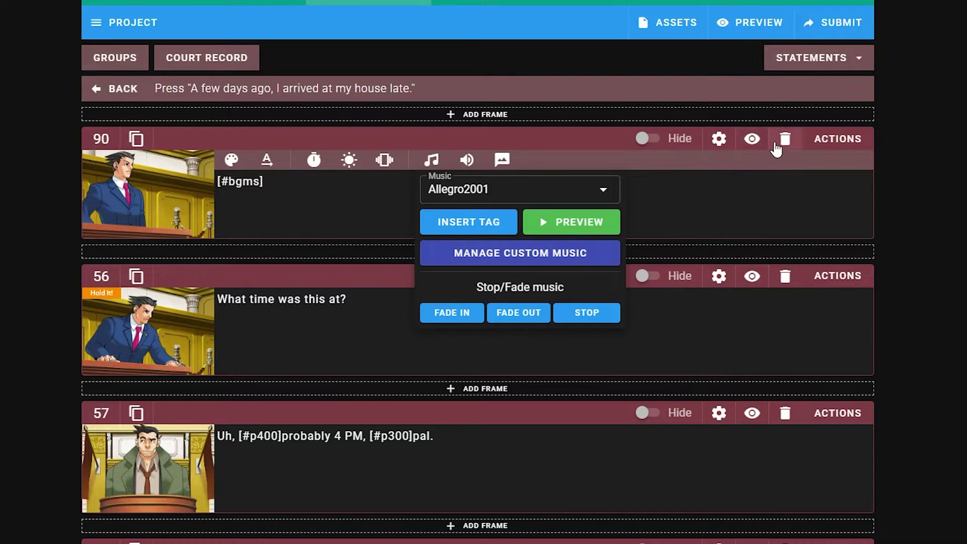
click(784, 140)
click(123, 90)
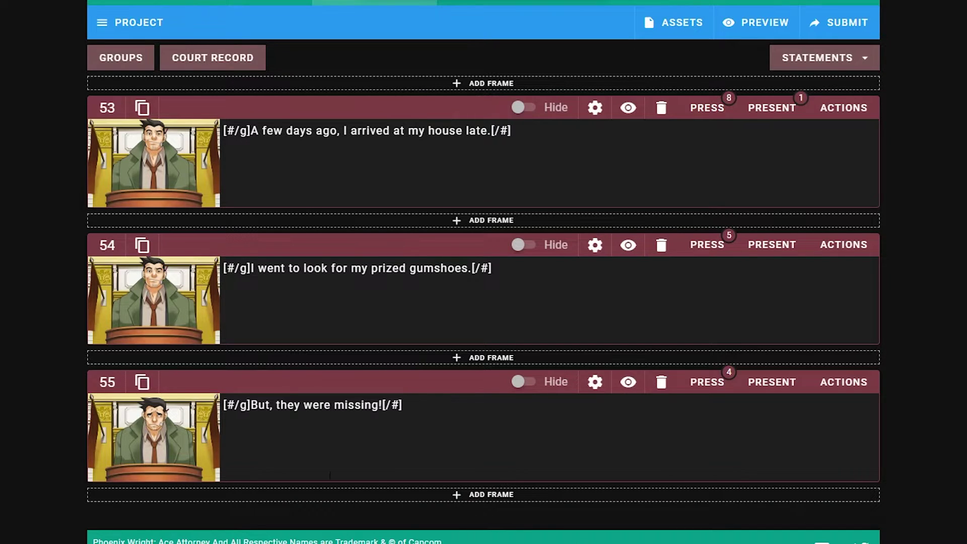
- Open the counsel conversation, preview it from frame 73 through Maya's line, and exit the preview
click(826, 57)
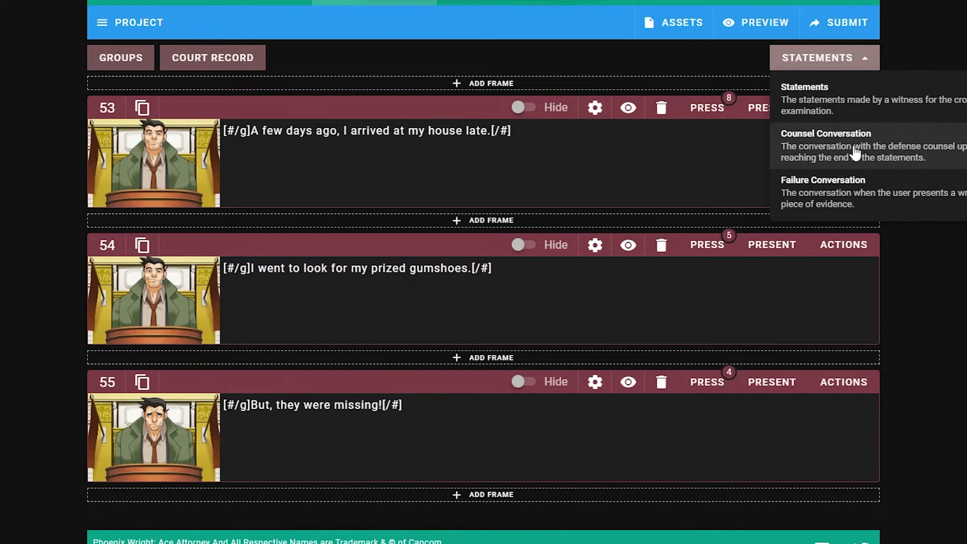
click(853, 152)
click(529, 326)
scroll(529, 327, down, 1)
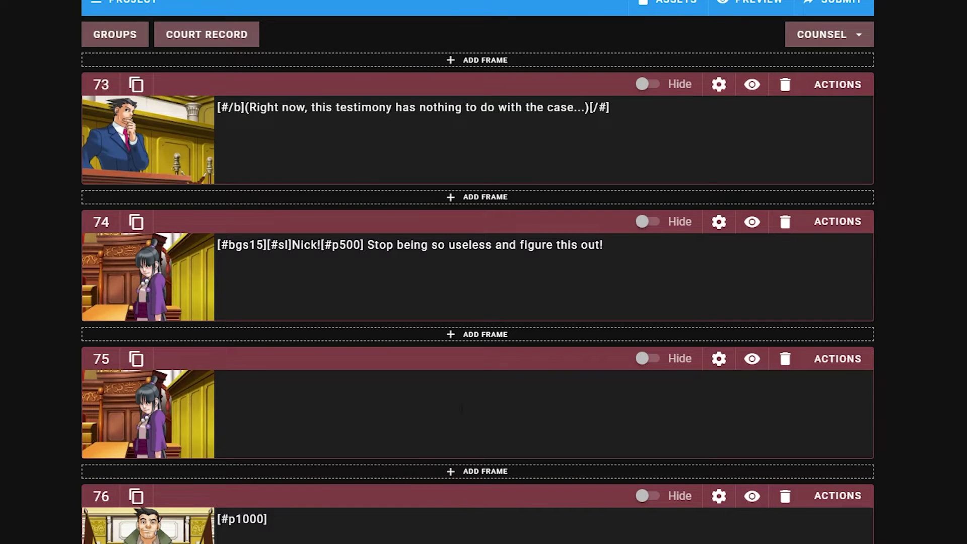
click(762, 94)
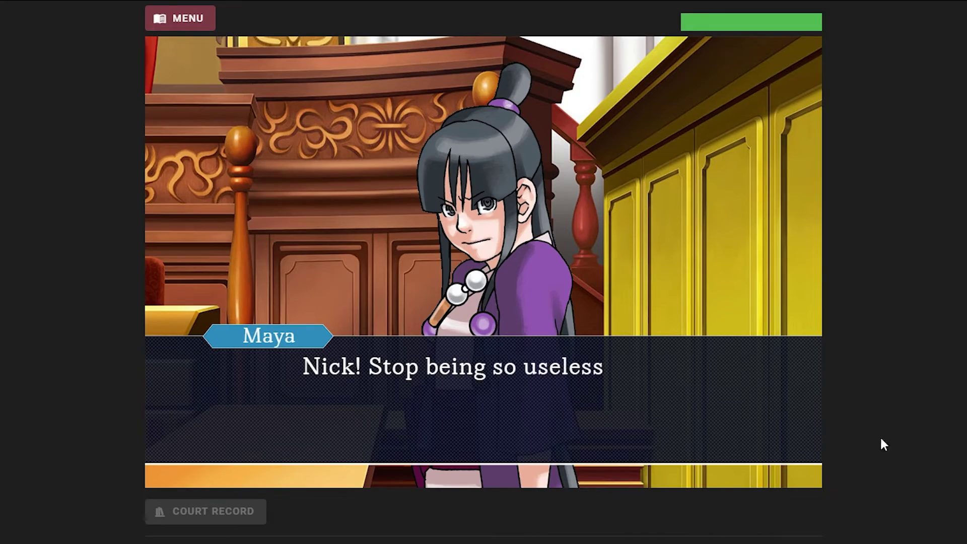
click(784, 409)
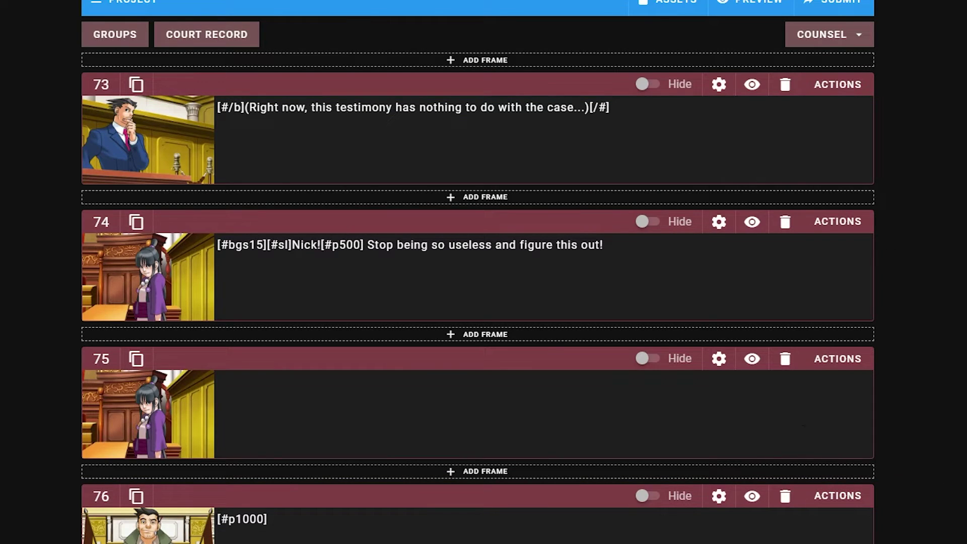
- Check the case action and frame action options of frame 75, and return to the testimony statements
click(838, 364)
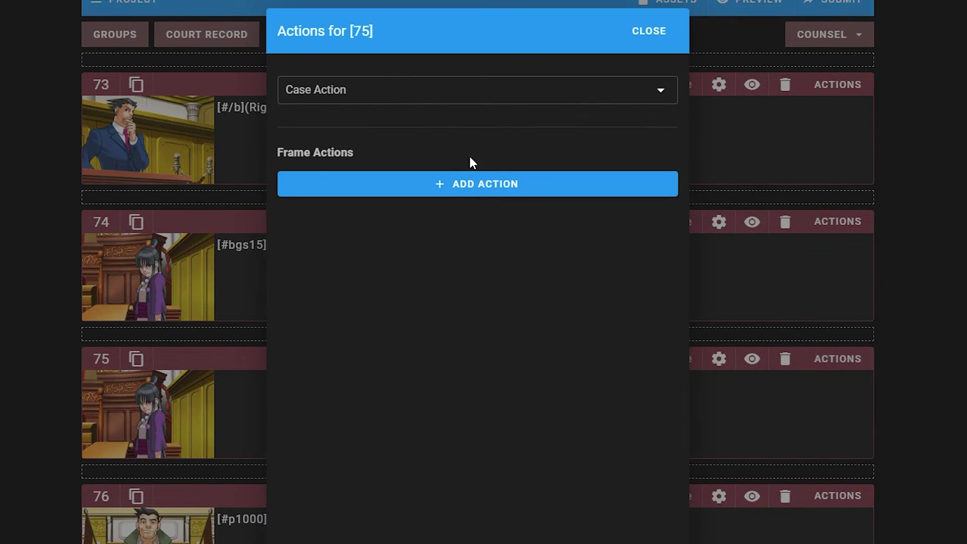
click(454, 90)
key(Escape)
click(488, 191)
click(650, 32)
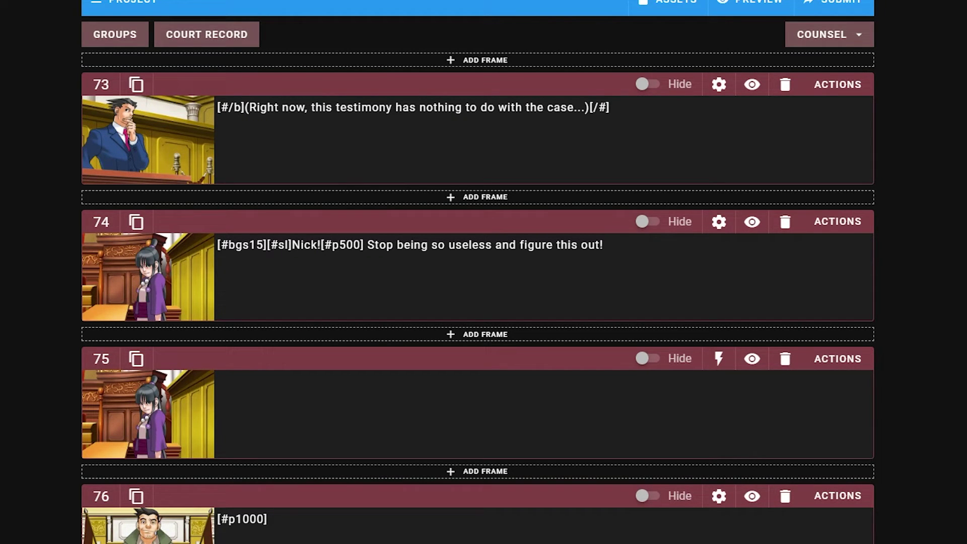
click(818, 40)
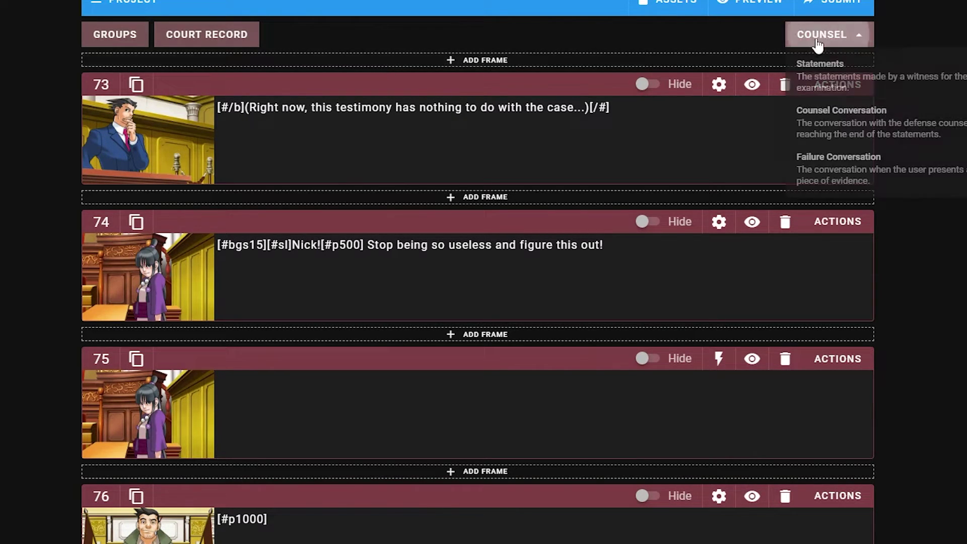
click(820, 64)
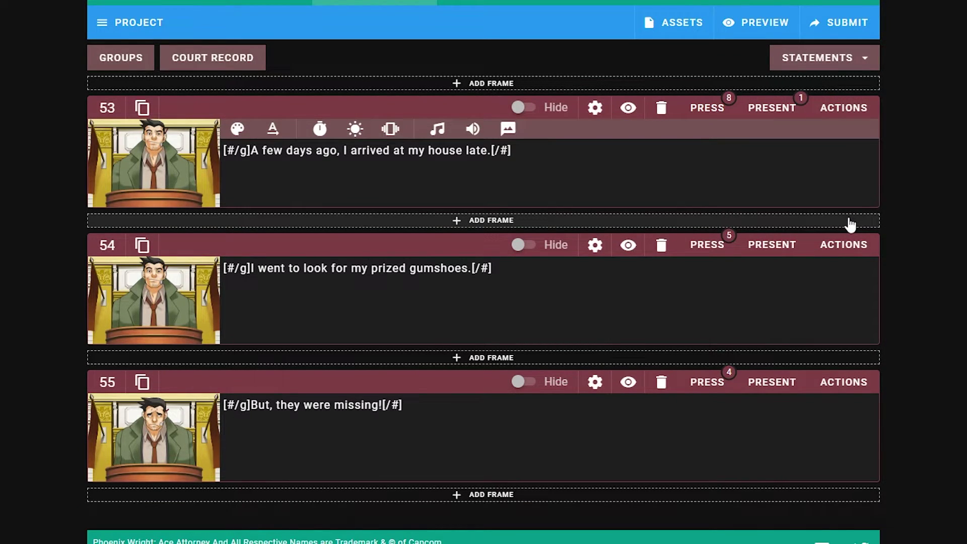
- Remove the "Letter to Gumshoe" and "Gumshoe's Video" evidence from the court record
click(213, 57)
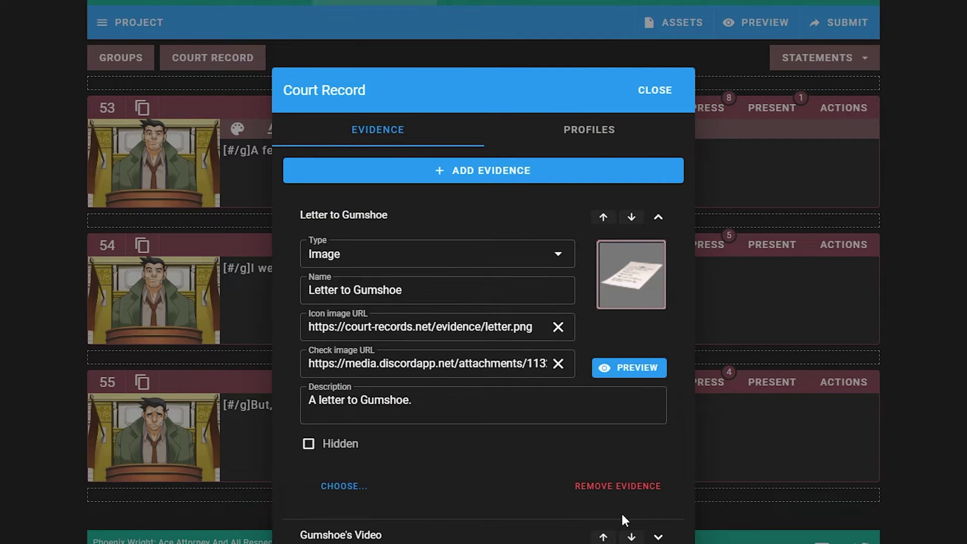
click(626, 487)
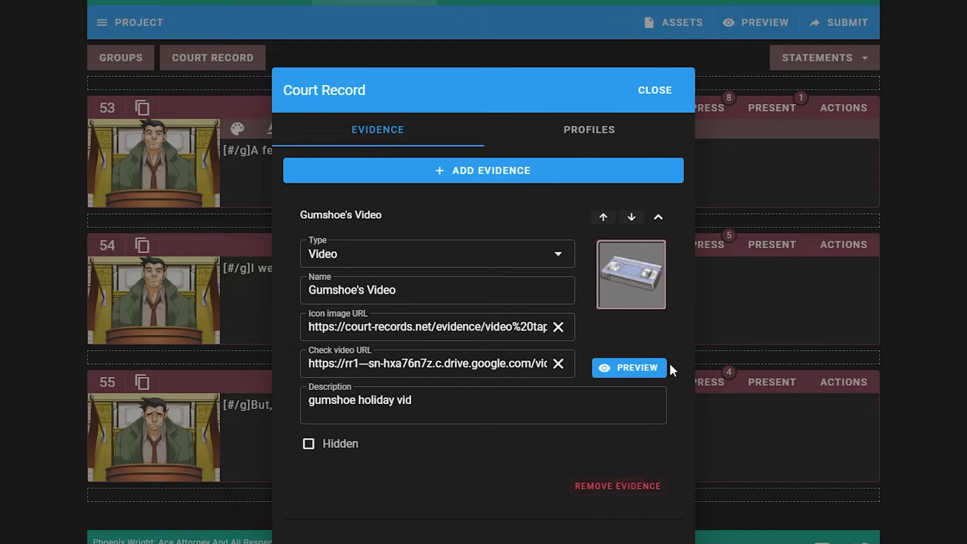
click(626, 486)
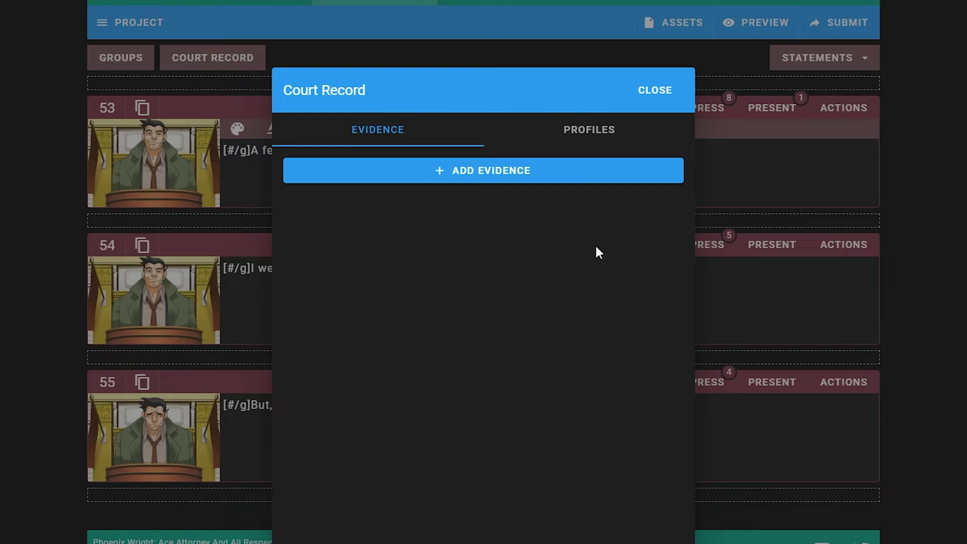
- Add a new image evidence entry to the court record and name it "Letter to Gumshoe"
click(511, 174)
click(372, 290)
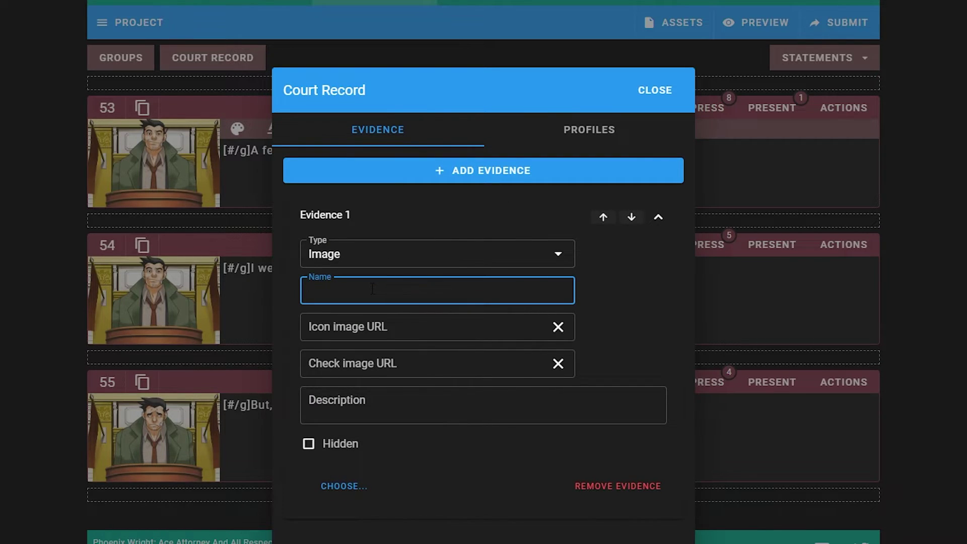
text(Letter to )
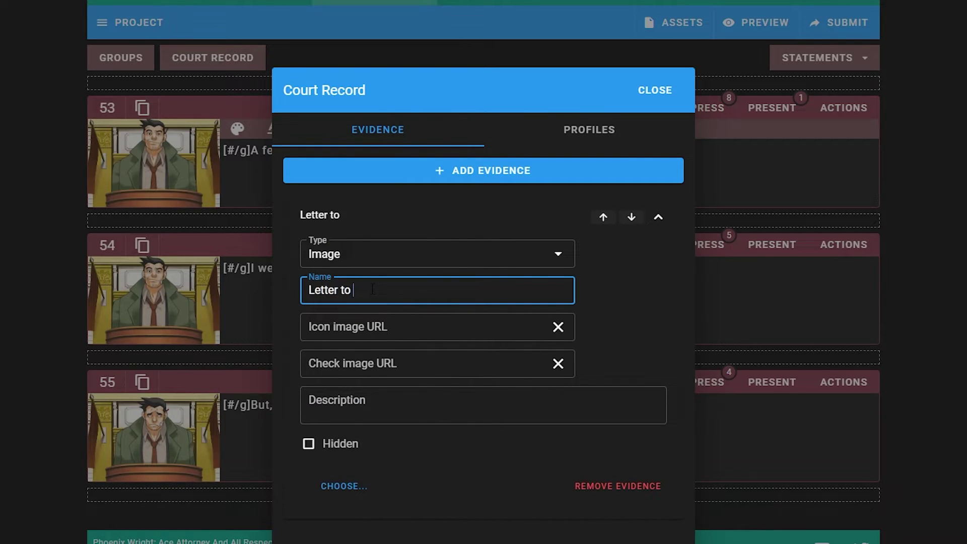
text(Gumshoe)
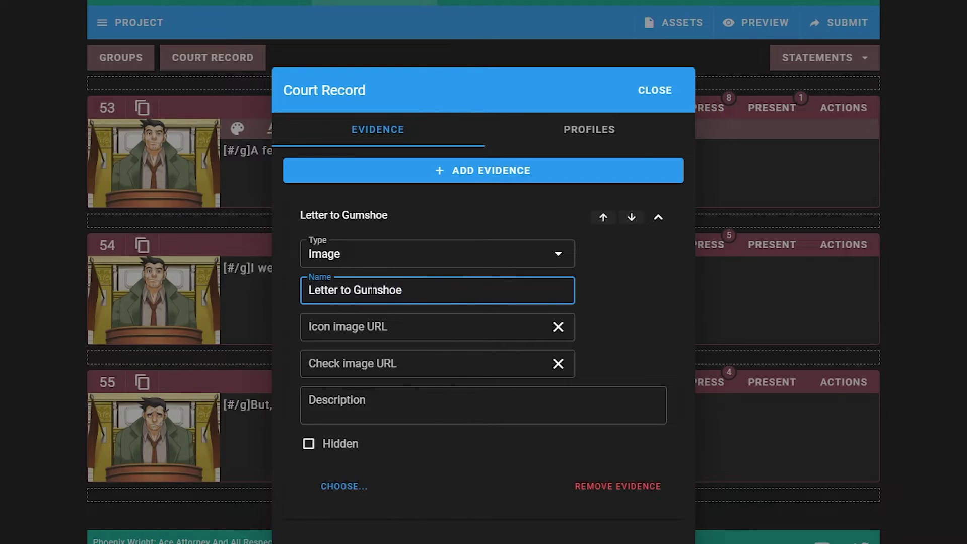
- Examine the evidence entry's image URL, description and hidden options and its list of ready-made evidence, and close the court record
click(348, 323)
click(381, 365)
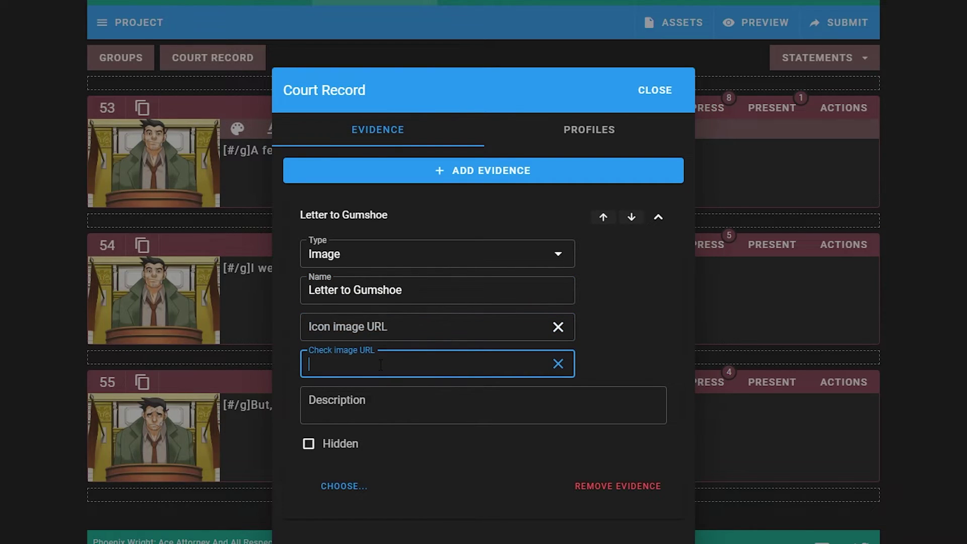
click(353, 410)
click(316, 435)
click(309, 444)
click(309, 444)
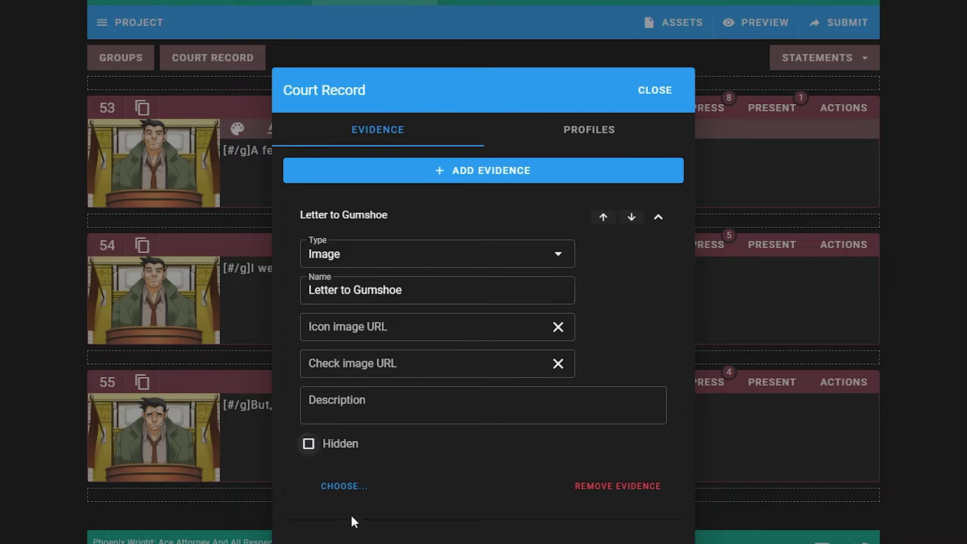
click(344, 486)
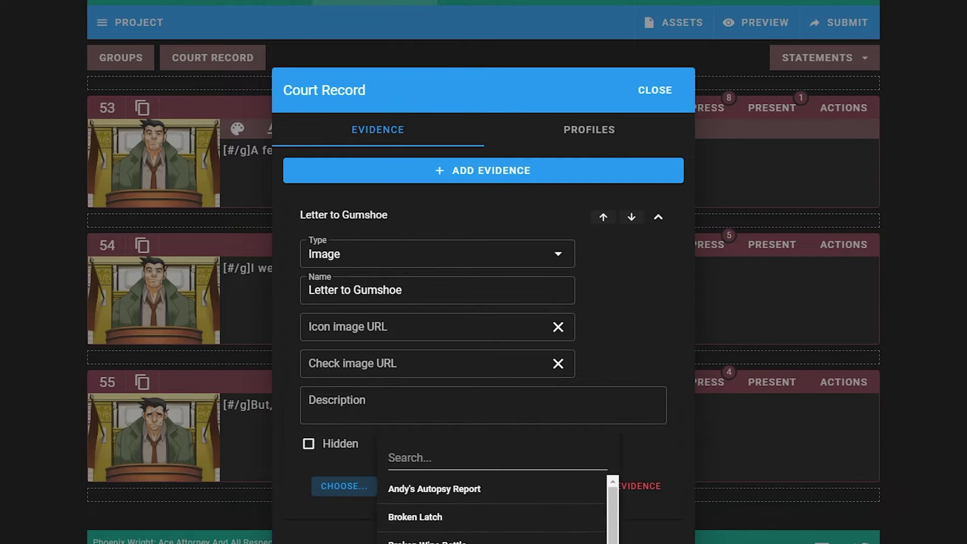
click(339, 537)
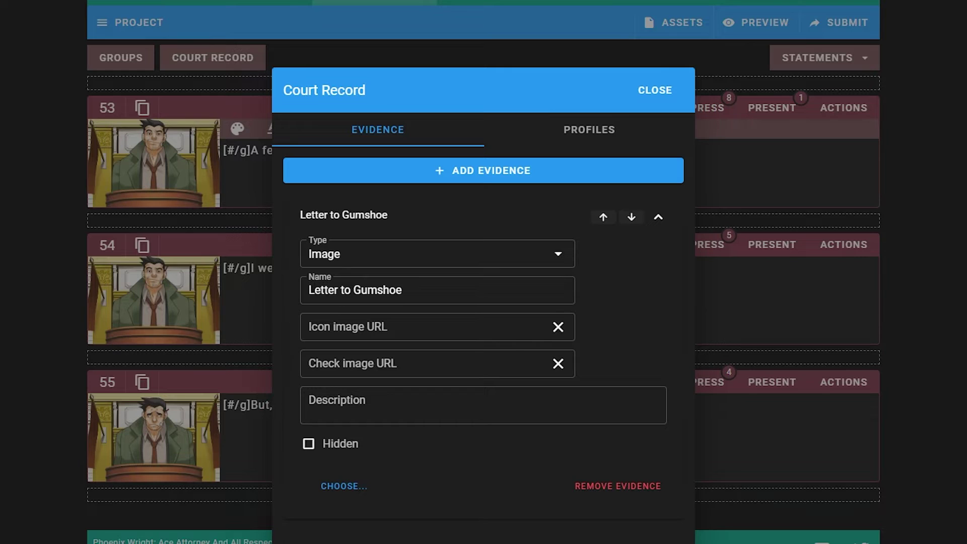
click(860, 220)
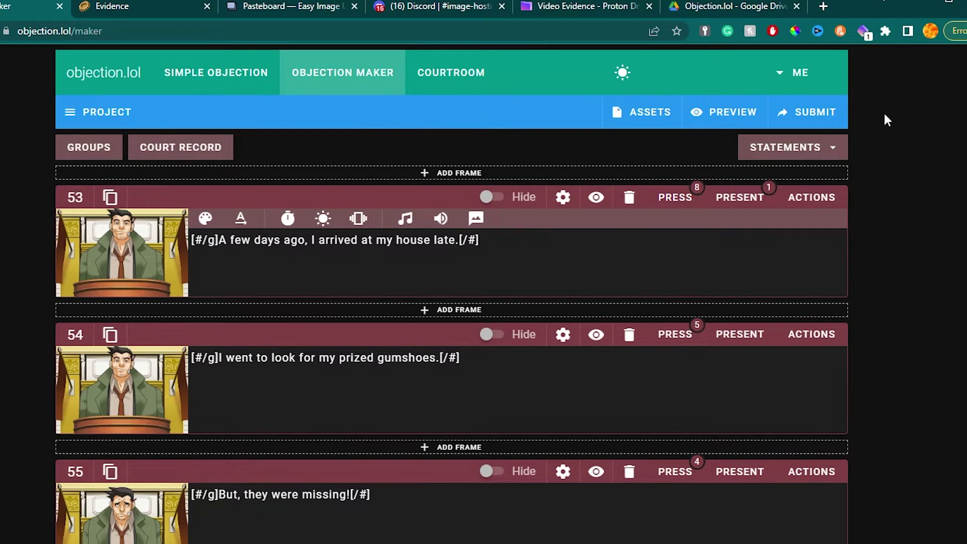
- Switch to the court-records.net Evidence page and copy the image address of the Generic Letter sprite
click(139, 6)
drag(23, 31, 180, 39)
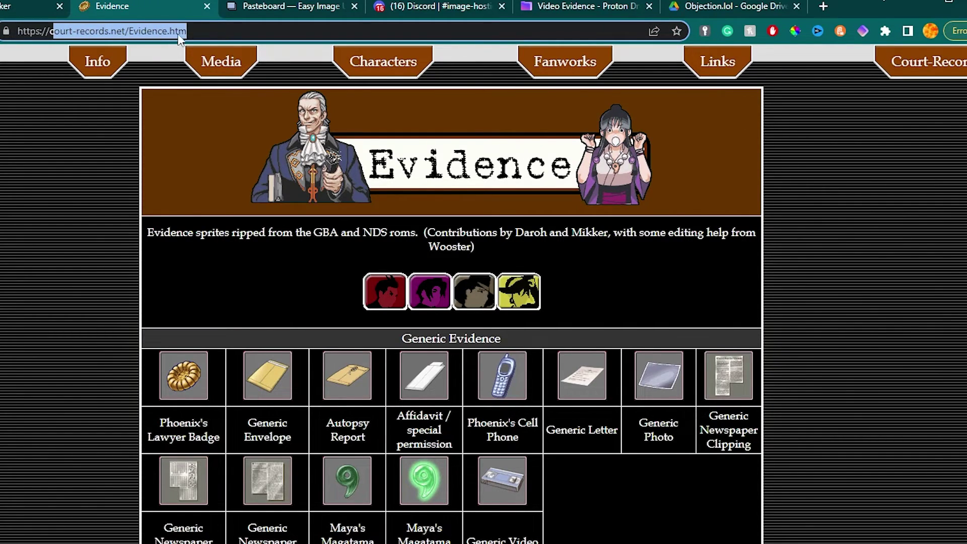
drag(18, 32, 18, 31)
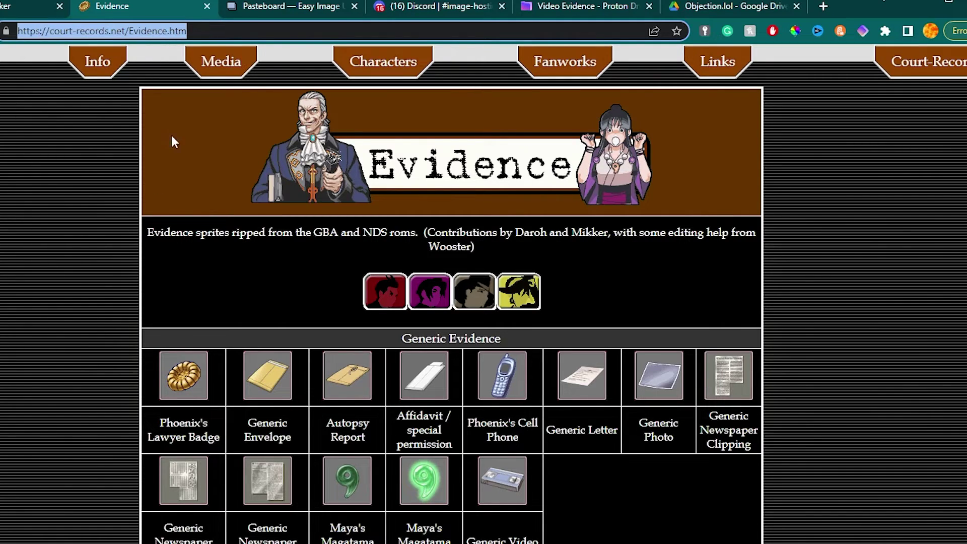
click(42, 294)
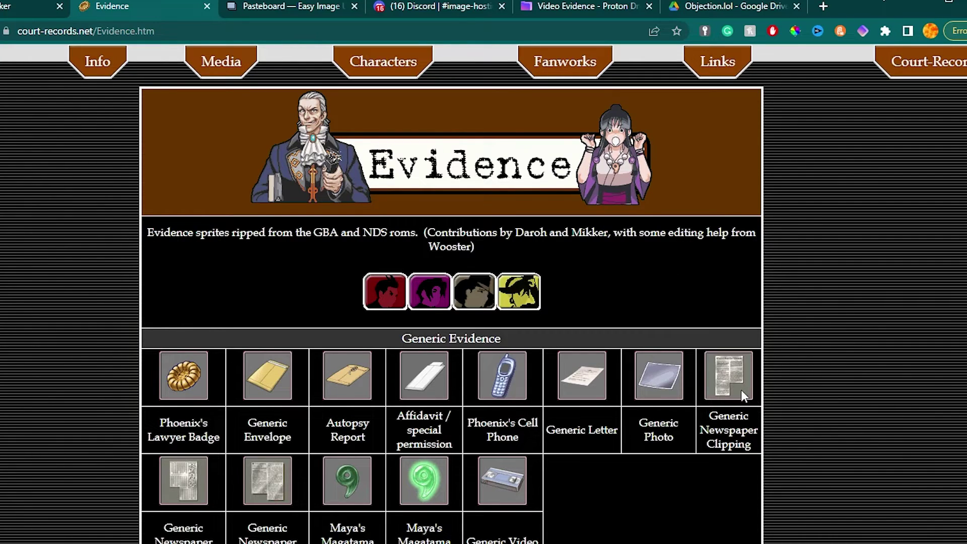
right_click(592, 381)
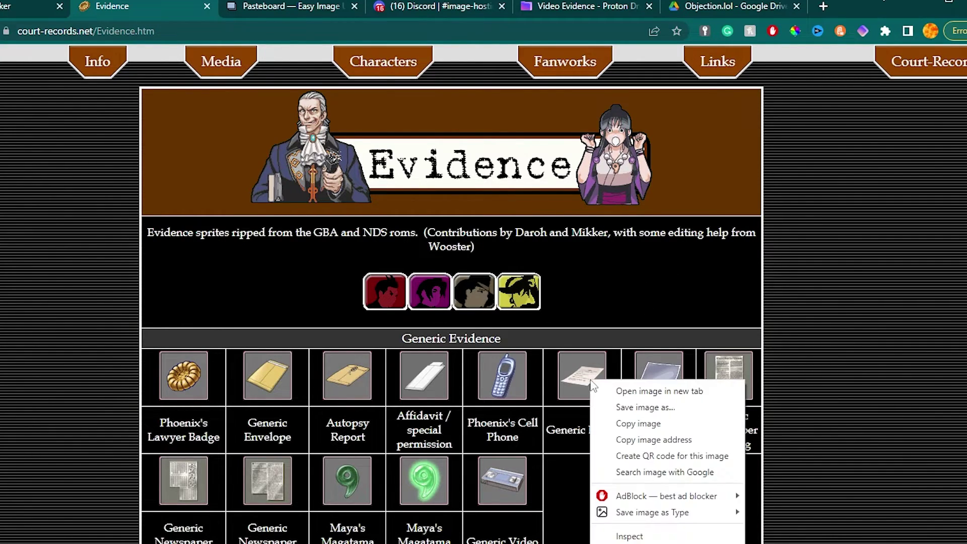
click(667, 441)
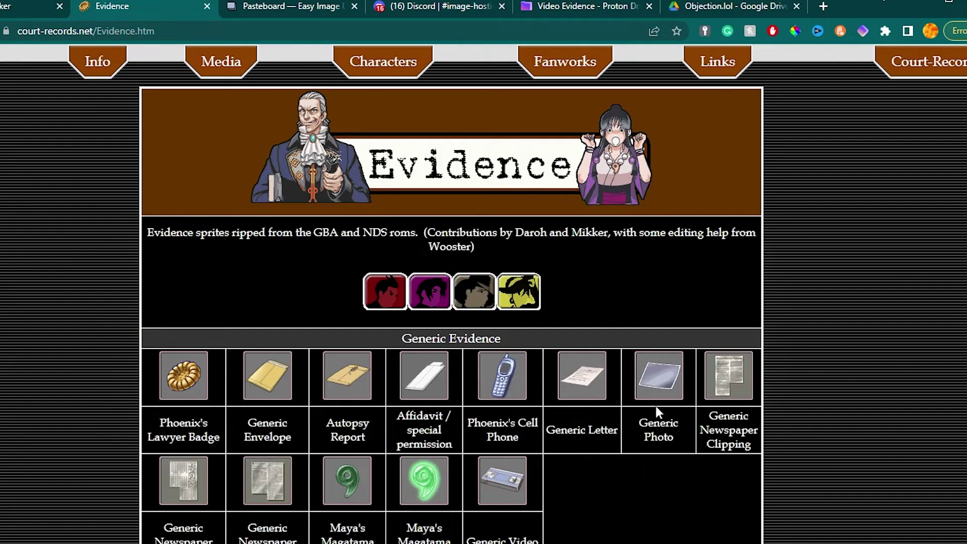
key(ctrl+9)
key(F11)
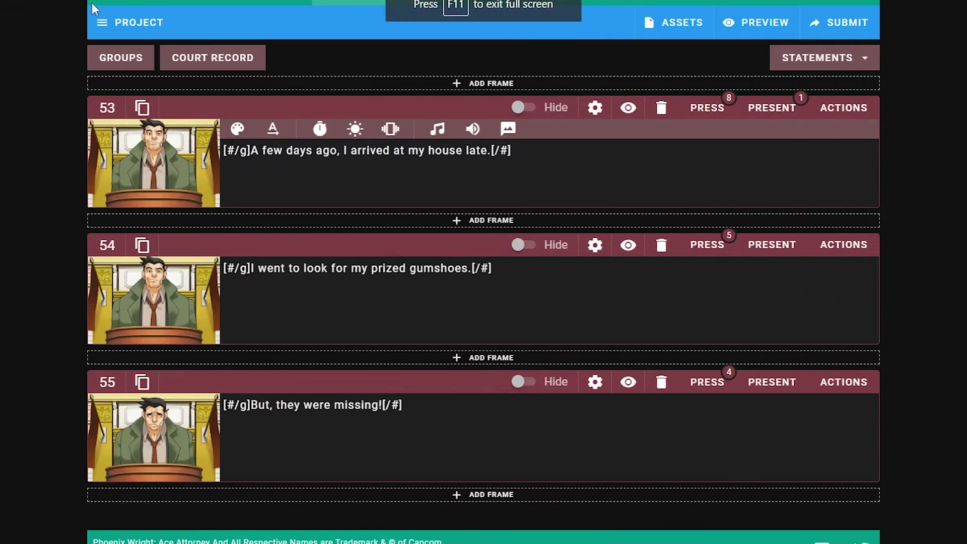
click(190, 58)
click(407, 331)
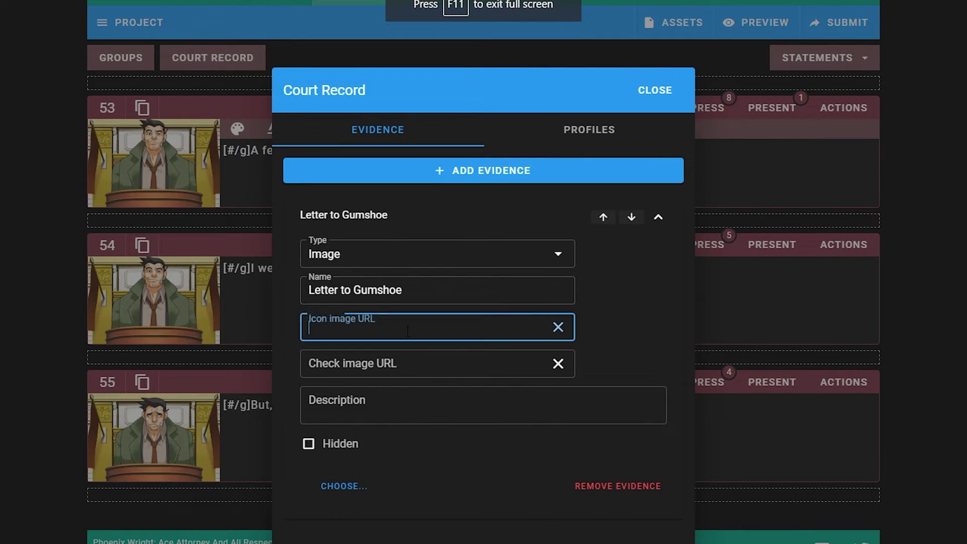
key(ctrl+v)
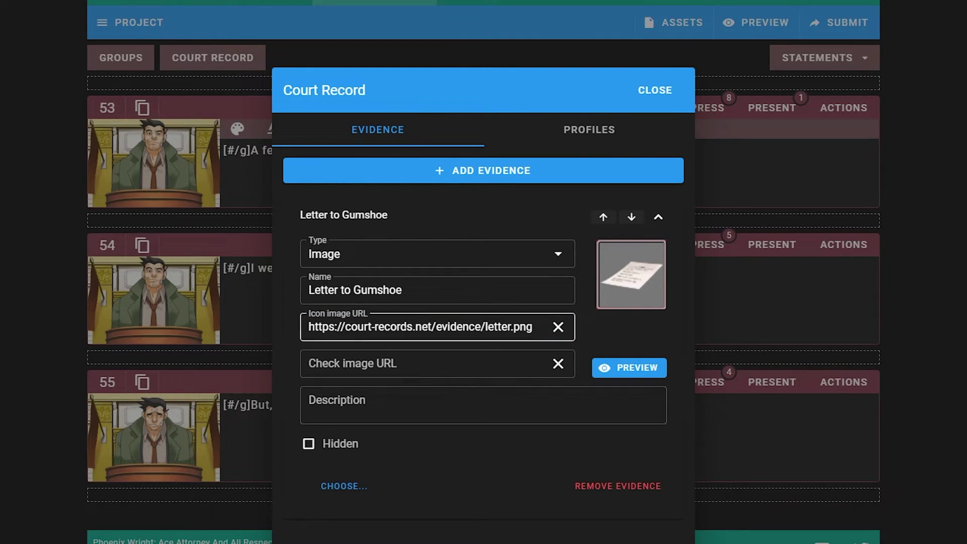
- Switch to Pasteboard and upload the image of the letter to Gumshoe
drag(315, 327, 567, 335)
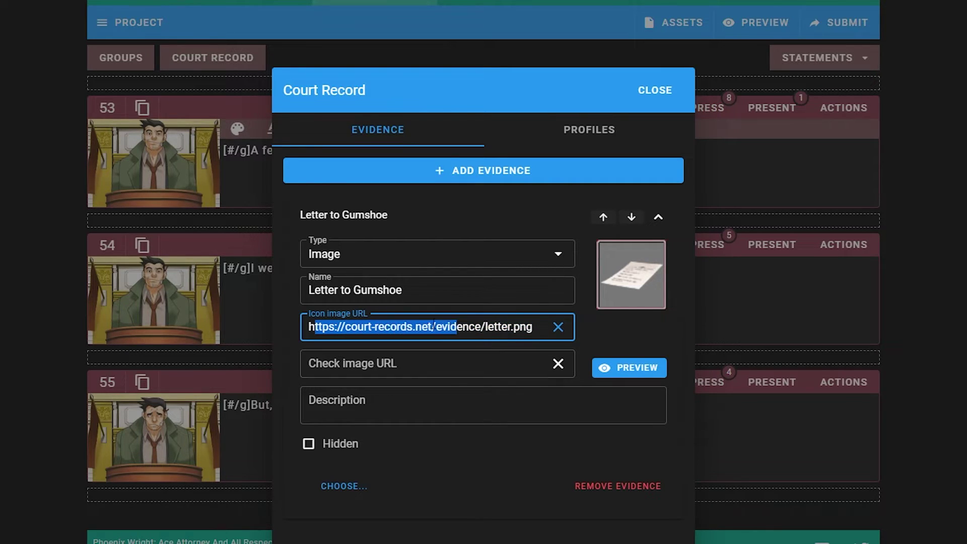
click(521, 481)
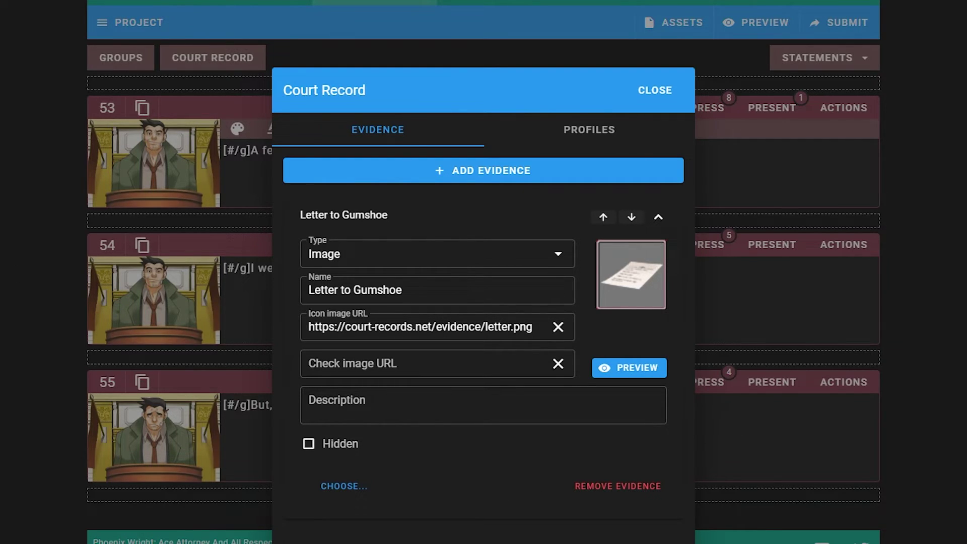
click(383, 368)
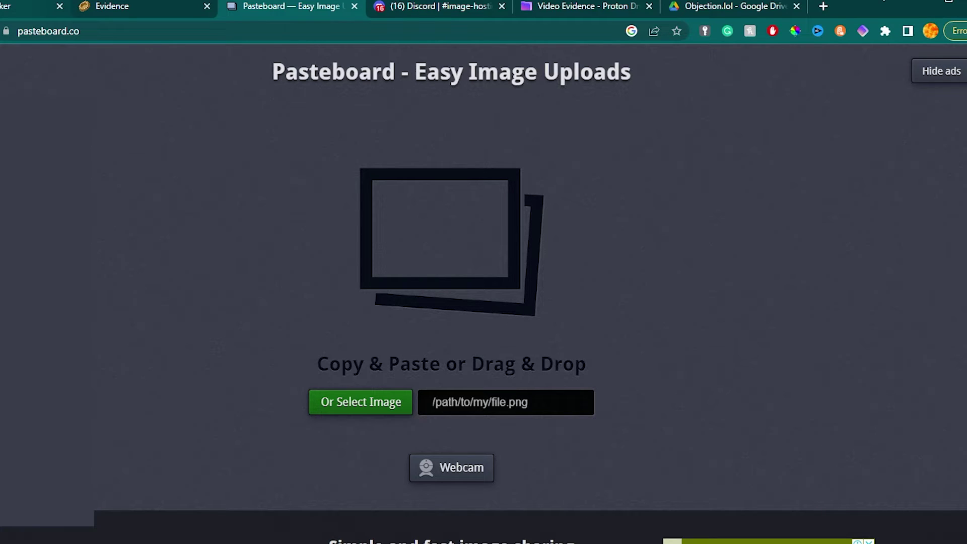
drag(562, 396, 484, 353)
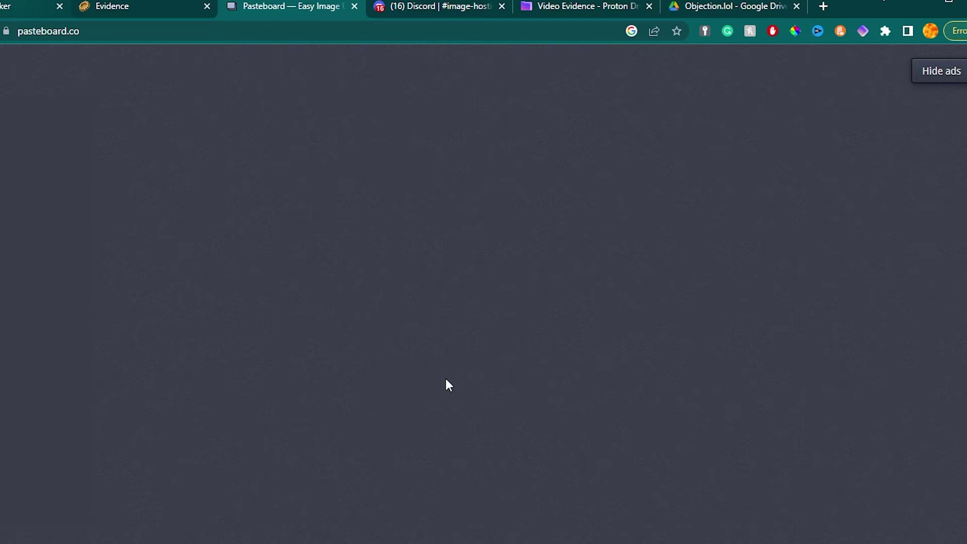
click(472, 394)
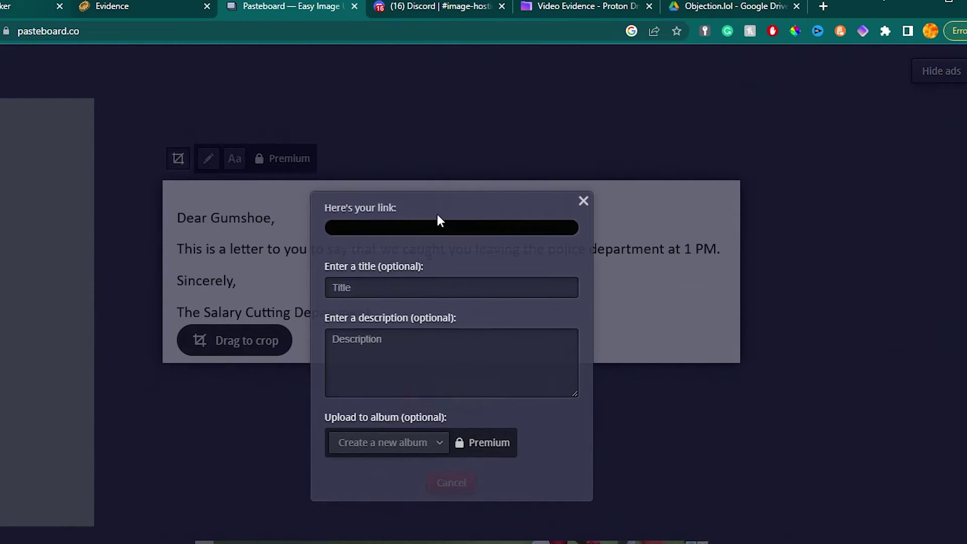
- Open the uploaded letter image through its Pasteboard link and copy its image address
click(333, 228)
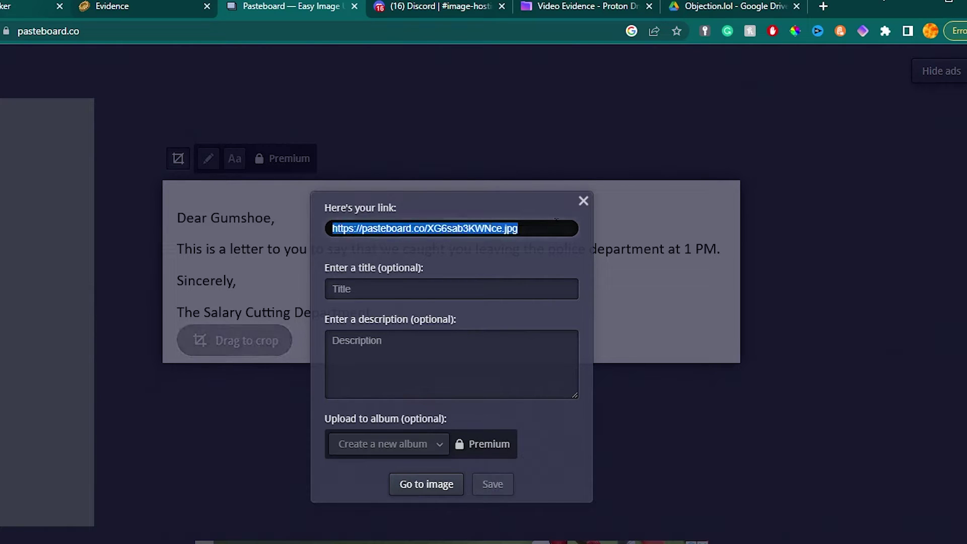
click(248, 28)
key(ctrl+v)
key(Return)
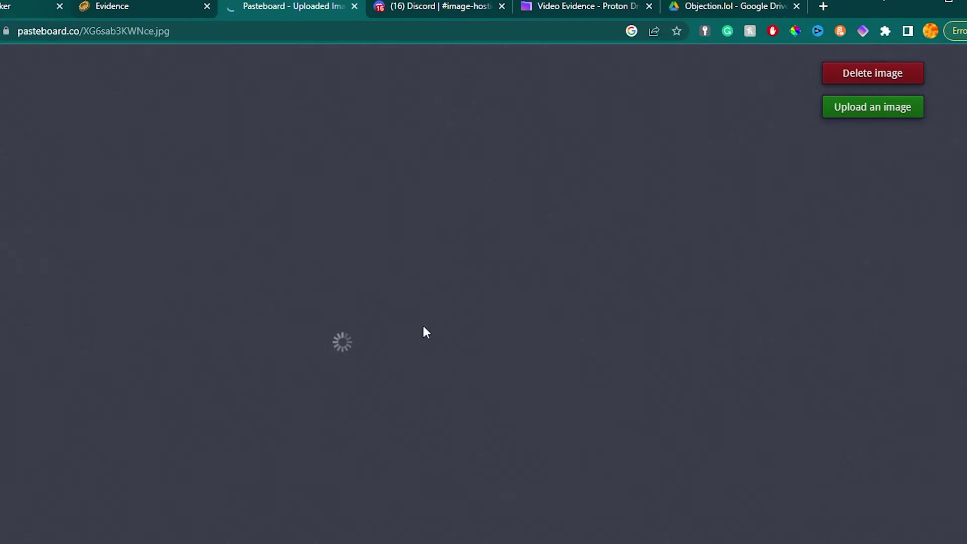
right_click(349, 351)
right_click(589, 255)
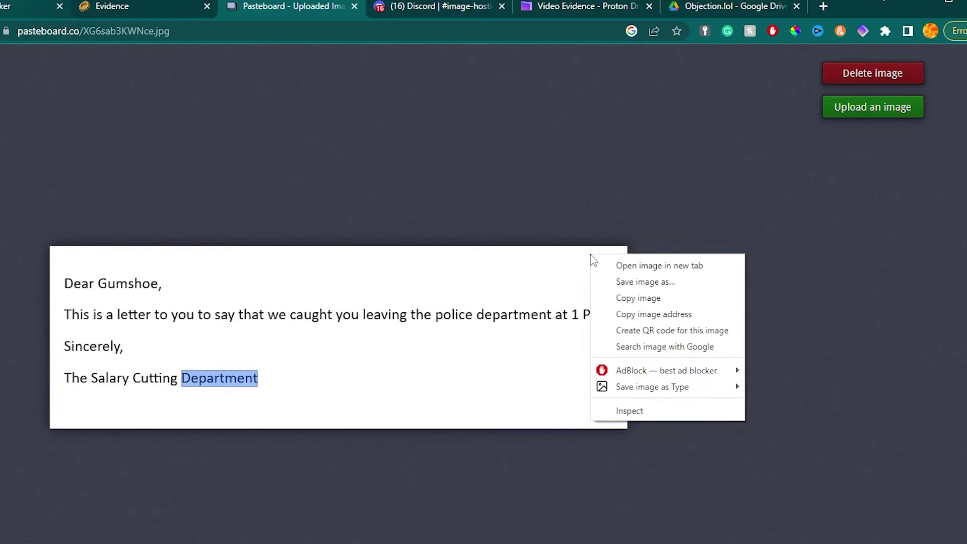
click(643, 314)
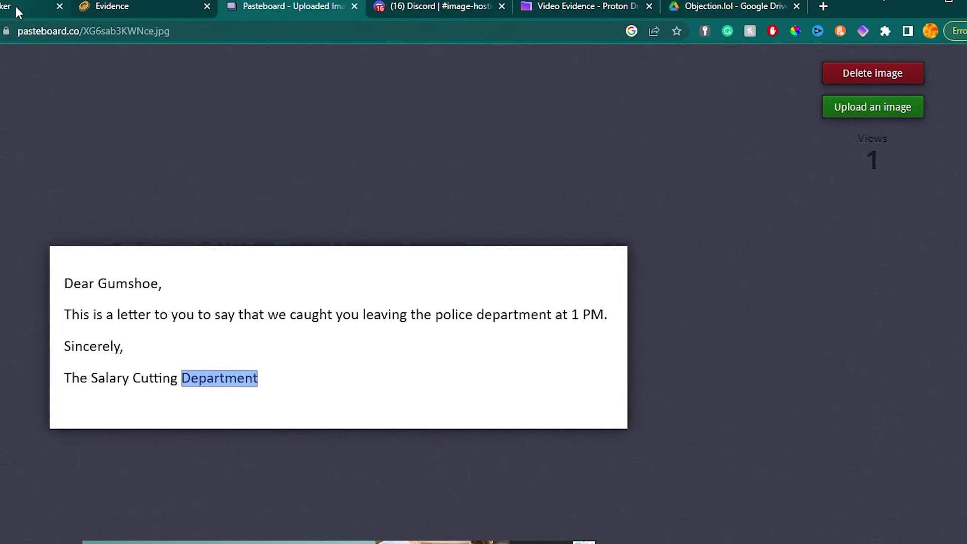
- Return to the objection.lol maker and set the letter evidence's check image URL to the copied Pasteboard image address
click(6, 7)
key(ctrl+v)
click(489, 462)
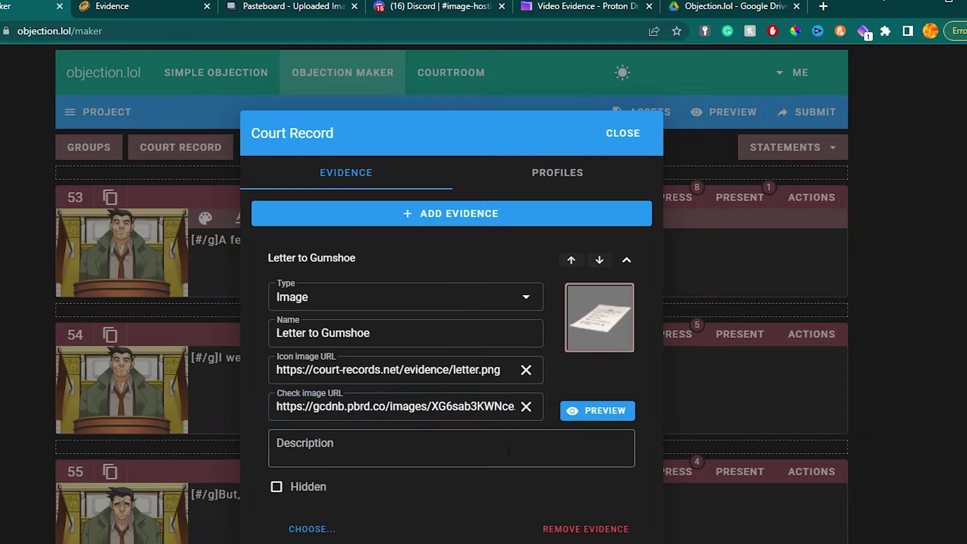
click(623, 423)
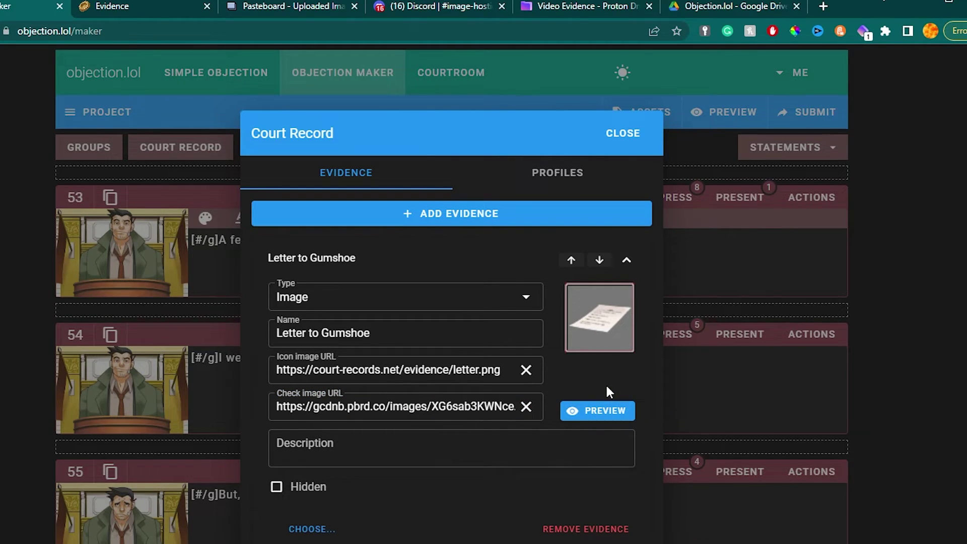
- Switch to the image-hosting channel in Discord, view the new-post form and open the "Gumshoe's Letter" post
click(444, 7)
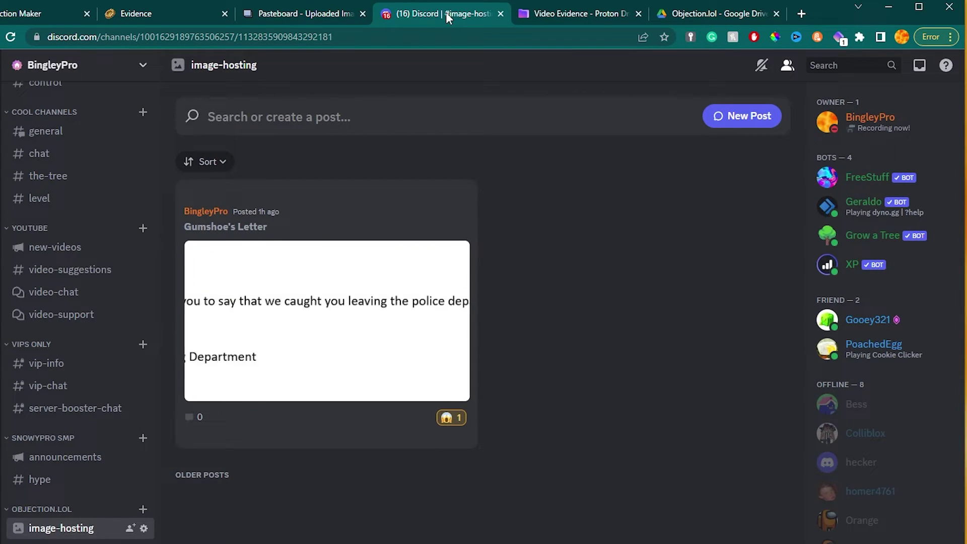
scroll(103, 403, down, 3)
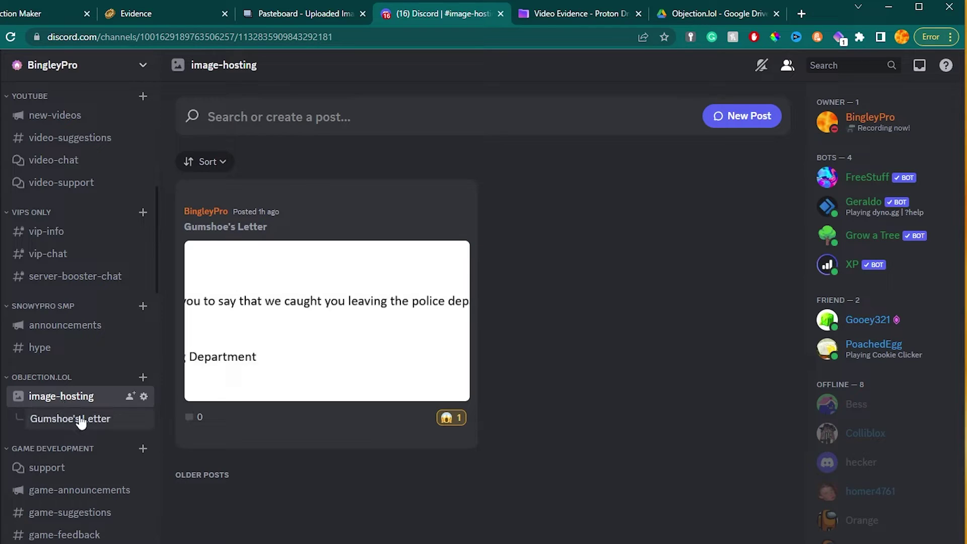
click(732, 114)
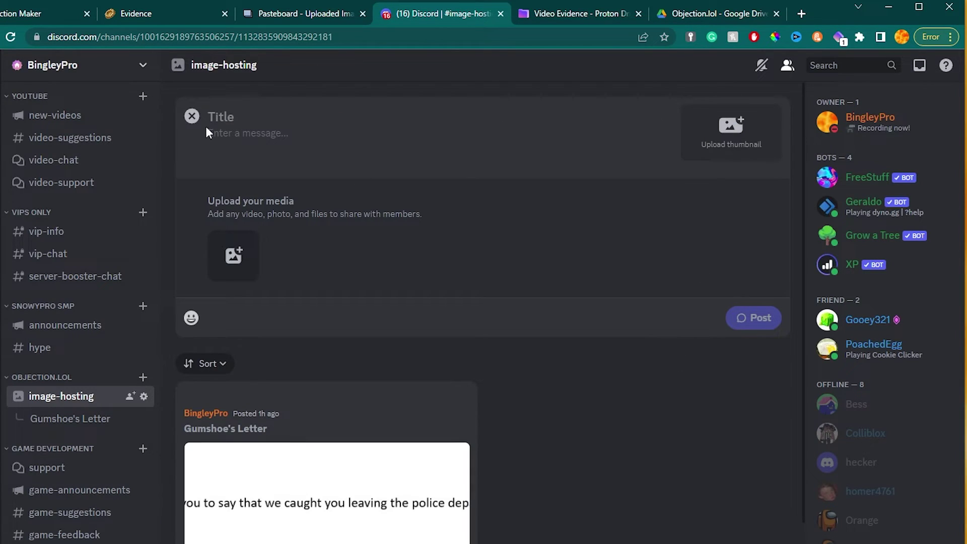
click(191, 115)
click(357, 329)
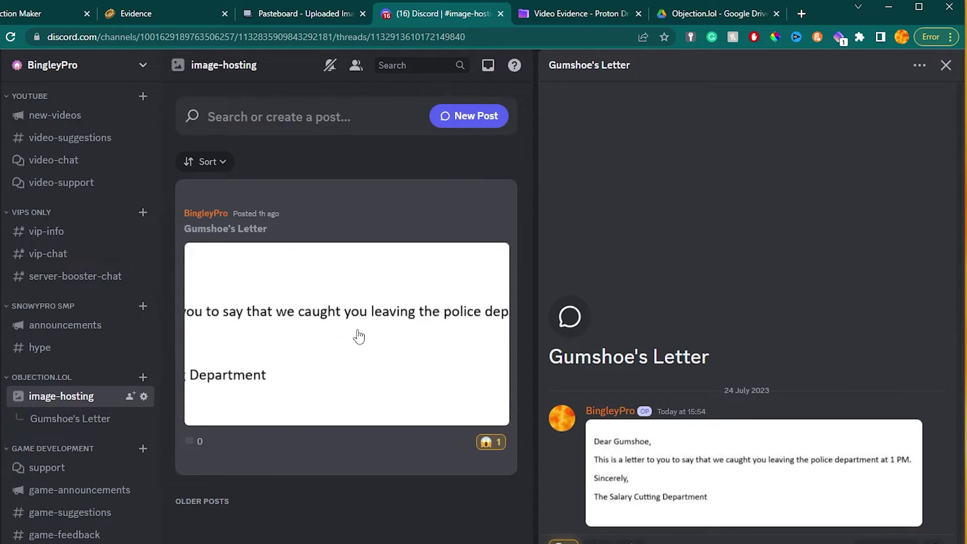
- Examine the Media and Text channel types for a new channel in the Objection.lol category, and close the dialog
click(144, 377)
click(466, 346)
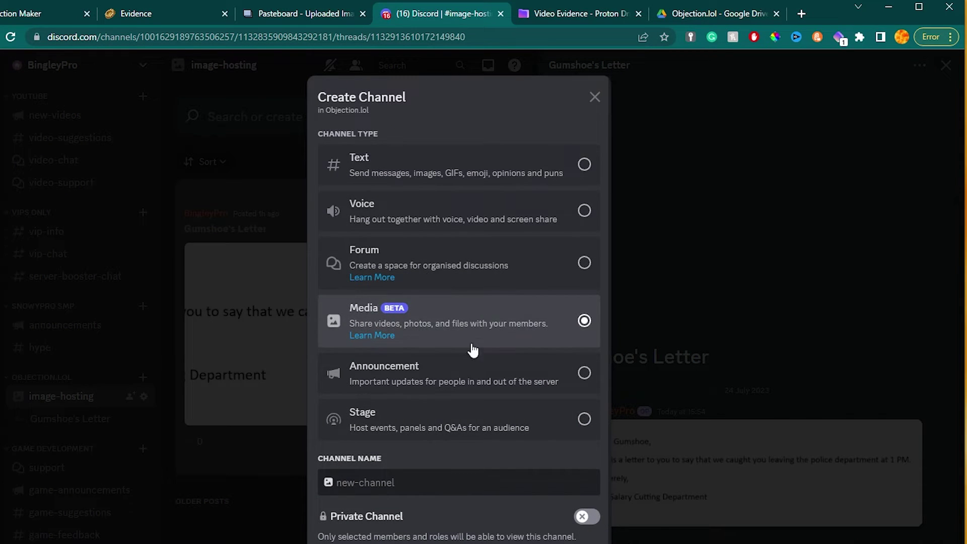
click(548, 160)
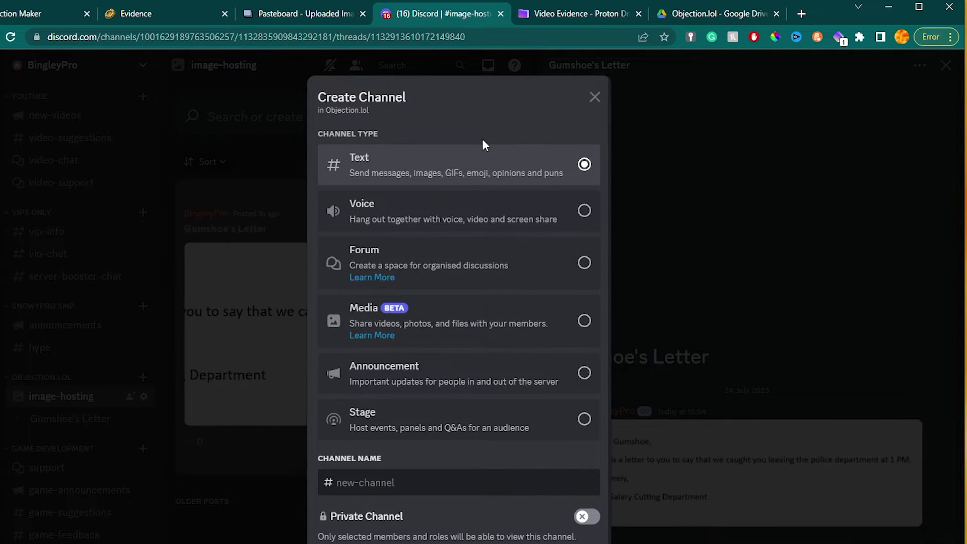
key(Escape)
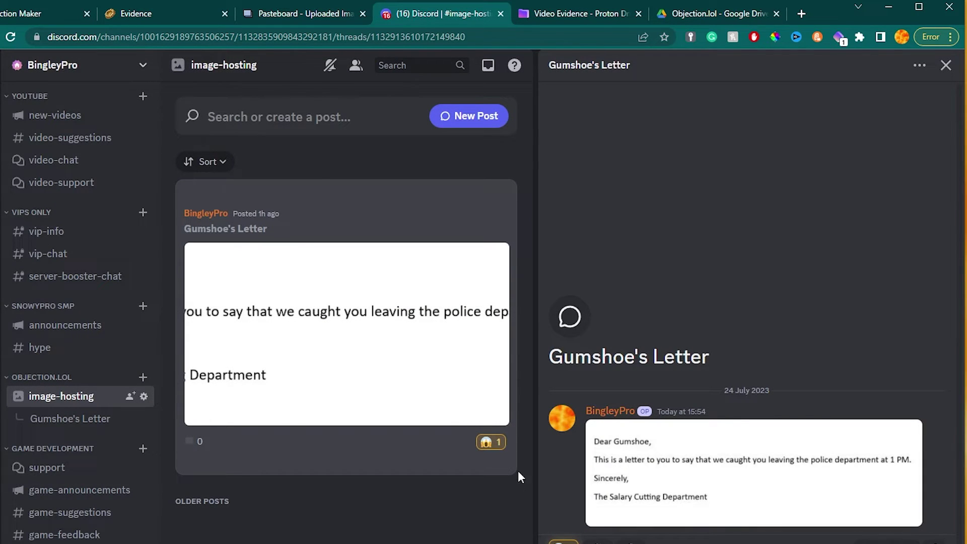
- Enlarge the letter image in the Gumshoe's Letter post and copy its image address
click(879, 443)
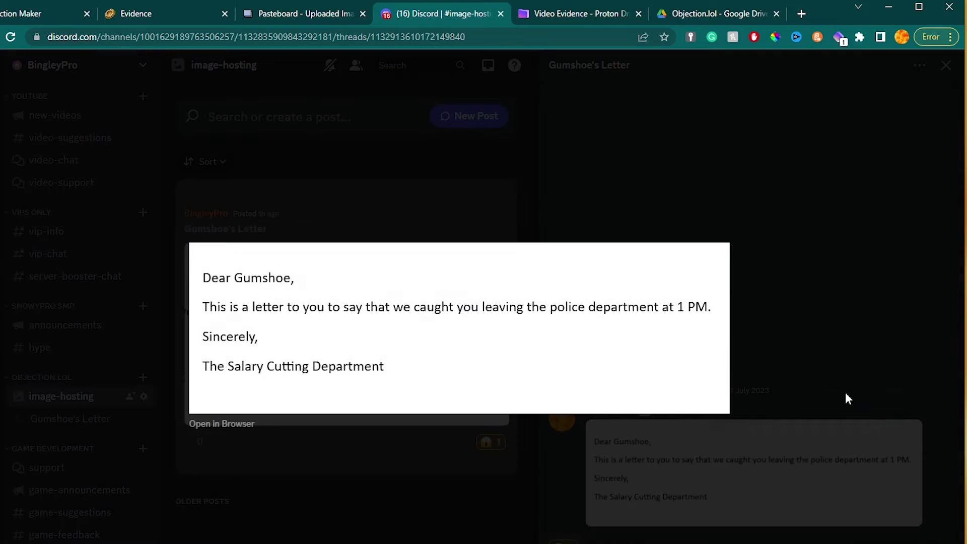
right_click(715, 250)
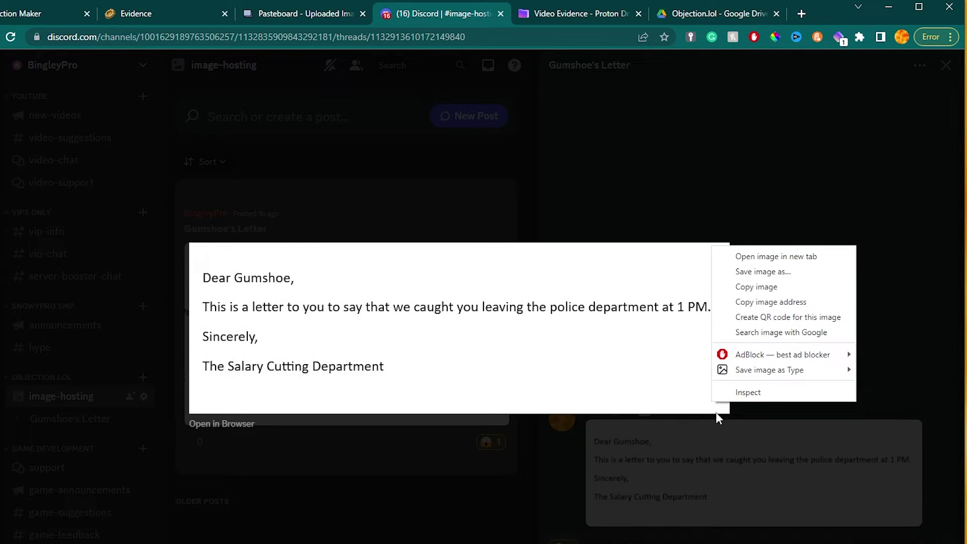
click(794, 300)
- Return to the objection.lol maker, set the letter evidence's check image URL to the copied Discord address, and preview it
click(50, 14)
click(523, 388)
key(ctrl+v)
click(574, 448)
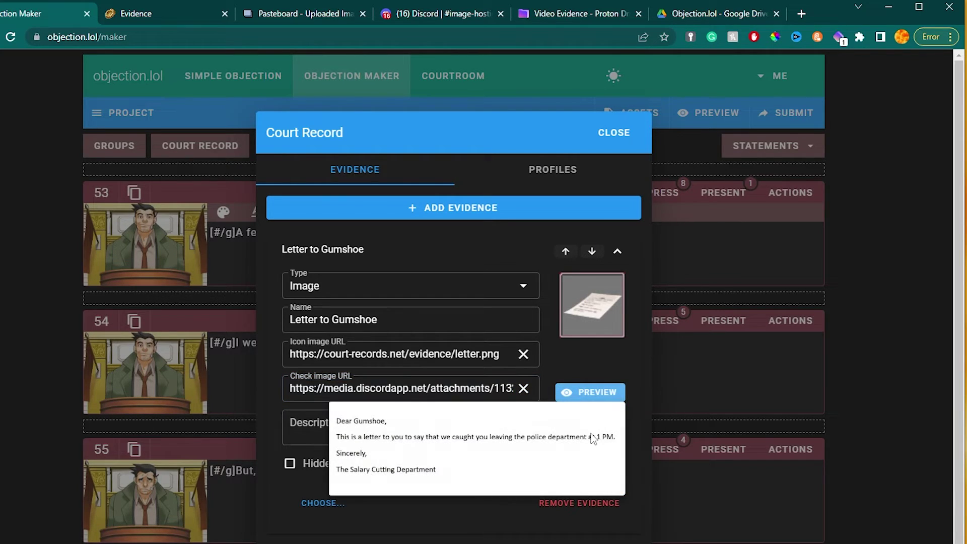
mouse_move(599, 403)
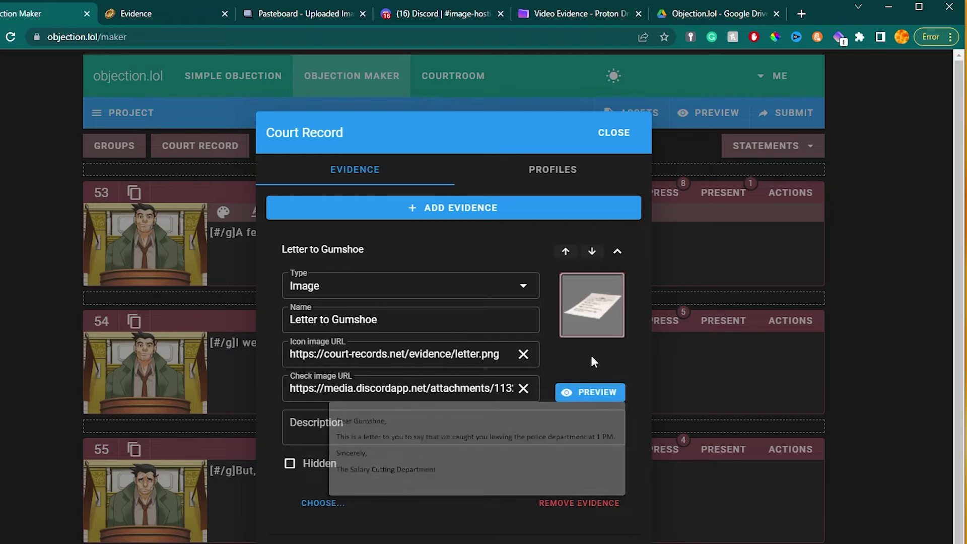
- Give the letter evidence the description "A letter to Gumshoe."
key(F11)
click(515, 381)
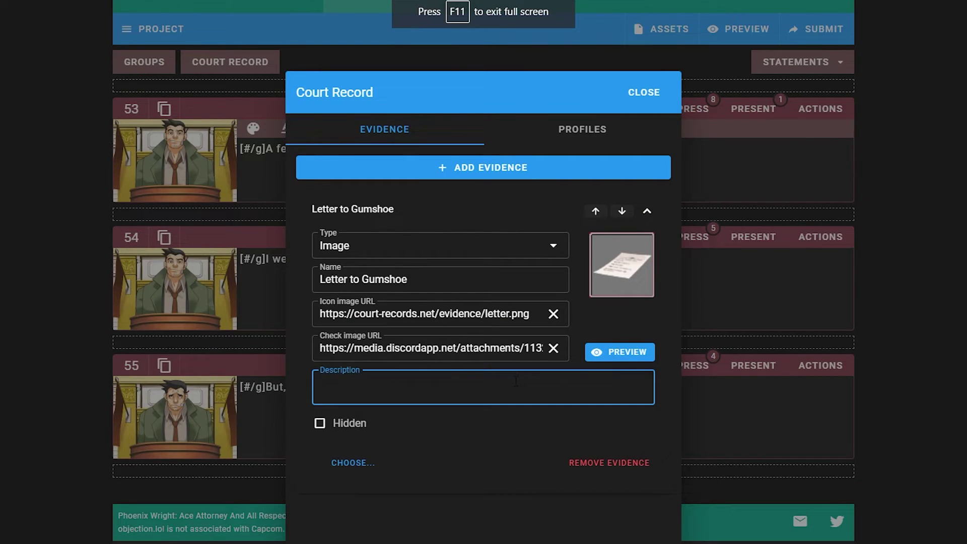
text(A letter to Gumshoie.)
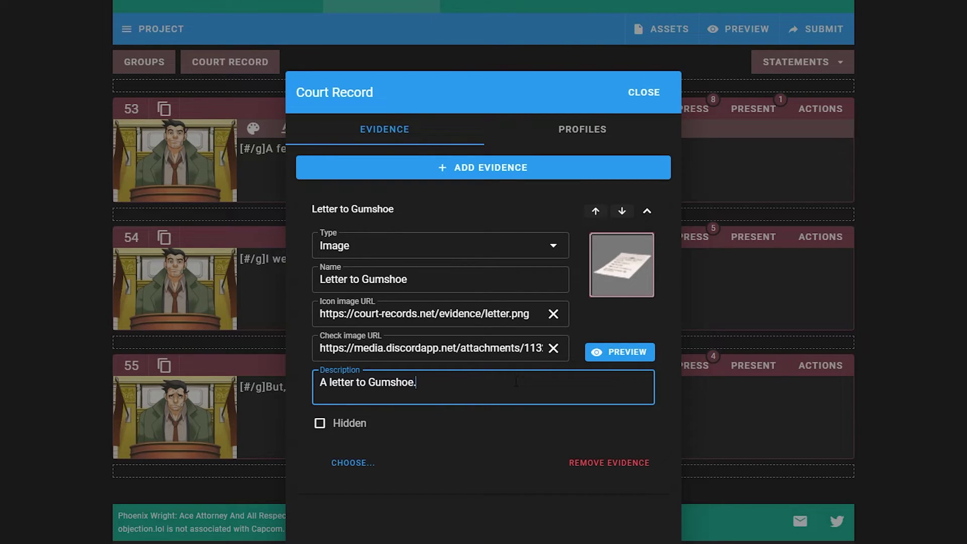
click(527, 432)
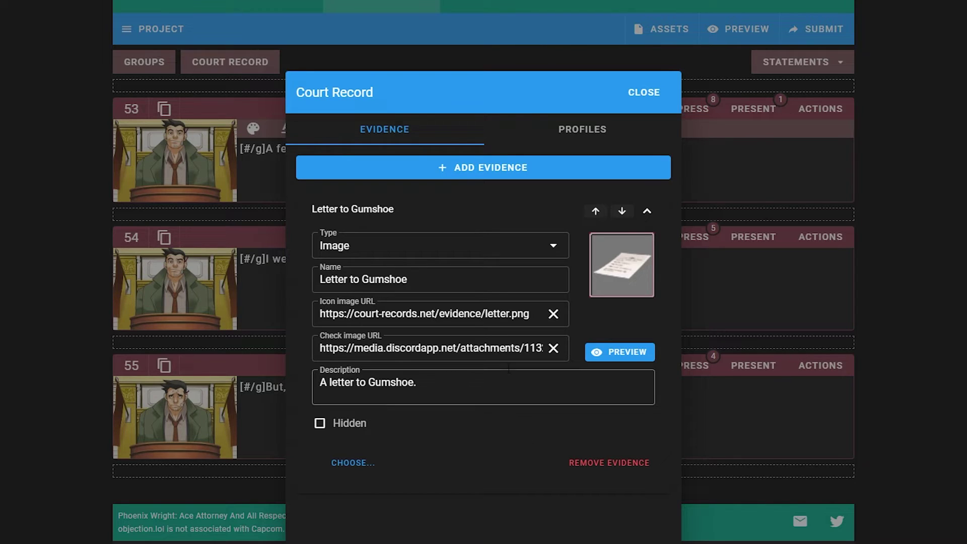
- Add a second evidence entry of type Video and name it "Gumshoe's Video"
click(477, 168)
click(372, 280)
click(367, 308)
click(386, 310)
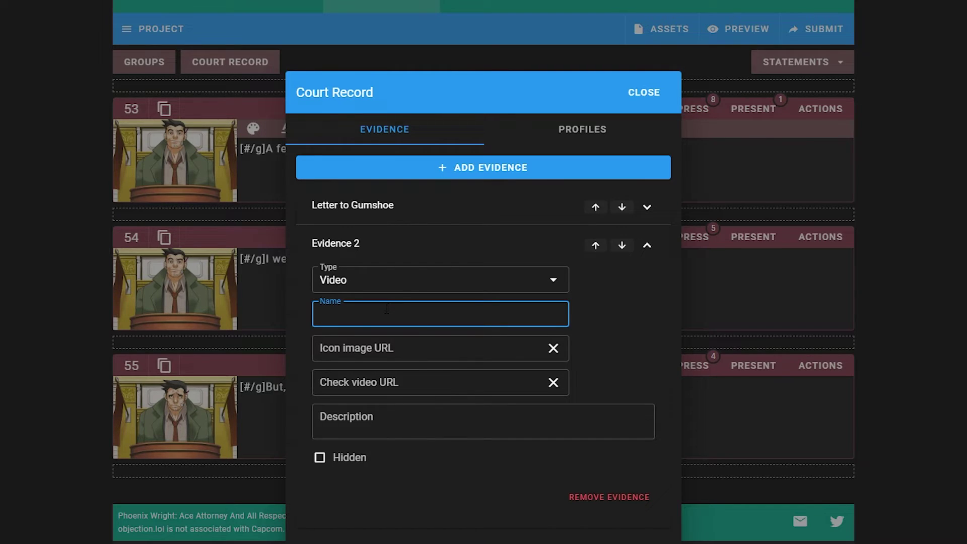
text(Gumshoe's Video)
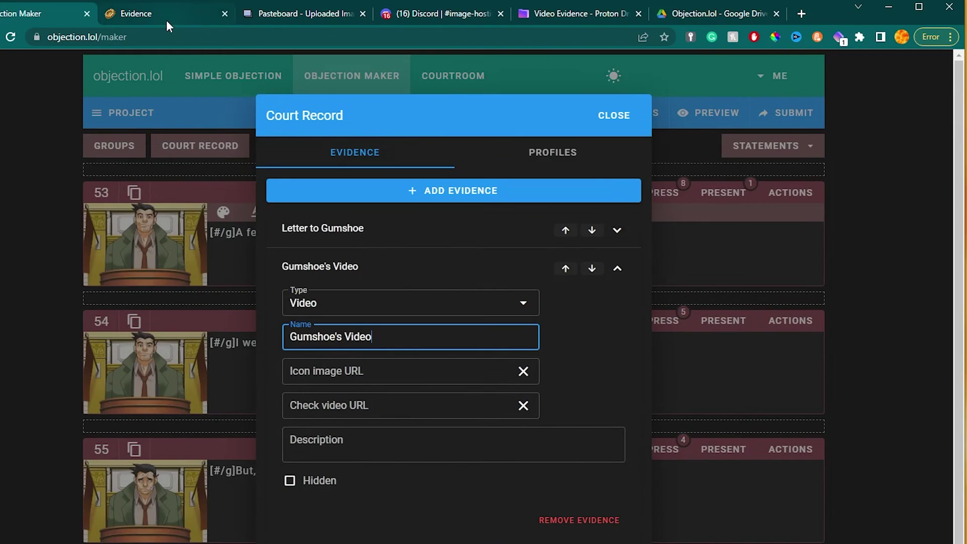
- Switch to the court-records.net Evidence page and copy the image address of the generic video tape sprite
key(ctrl+Tab)
right_click(506, 459)
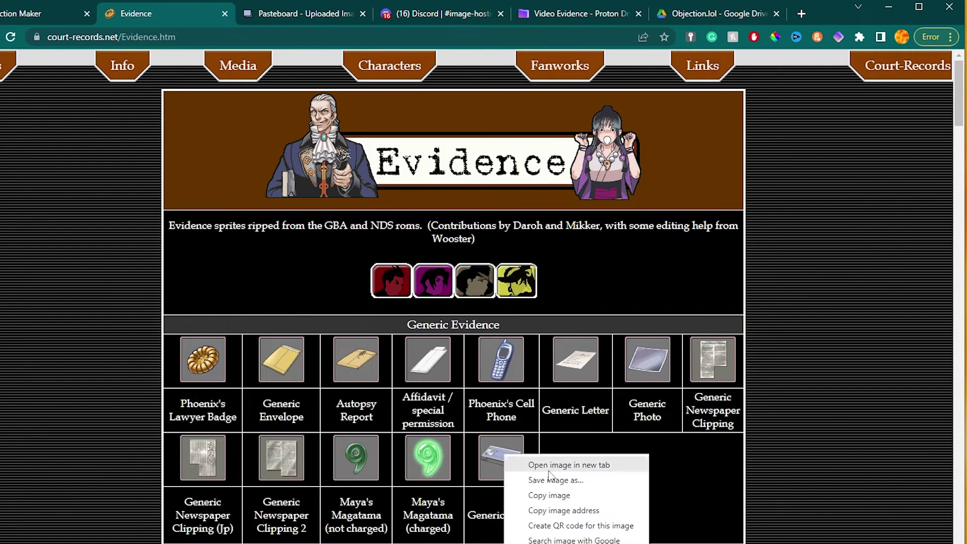
click(566, 511)
- Return to the objection.lol maker and set the Gumshoe's Video icon image URL to the copied video tape address
click(65, 14)
key(F11)
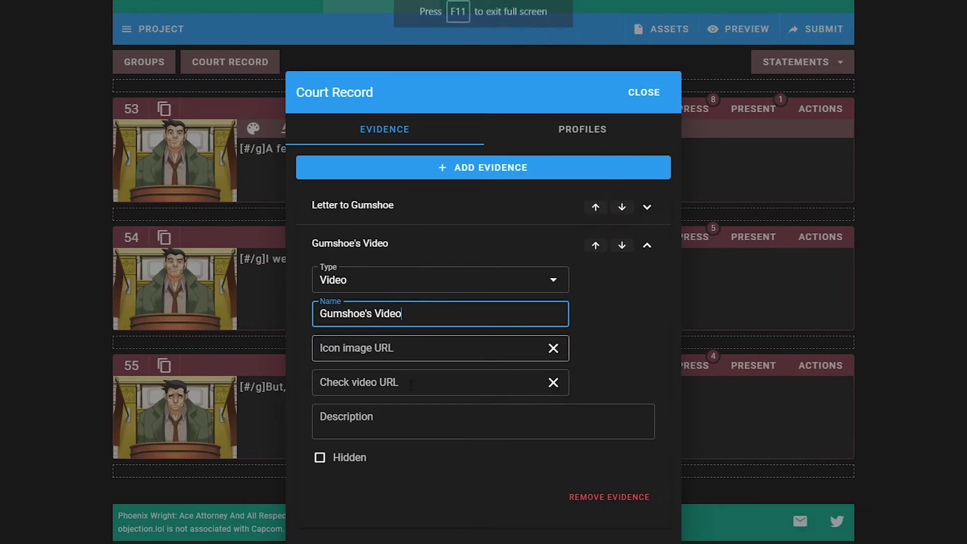
click(397, 353)
key(ctrl+v)
click(419, 422)
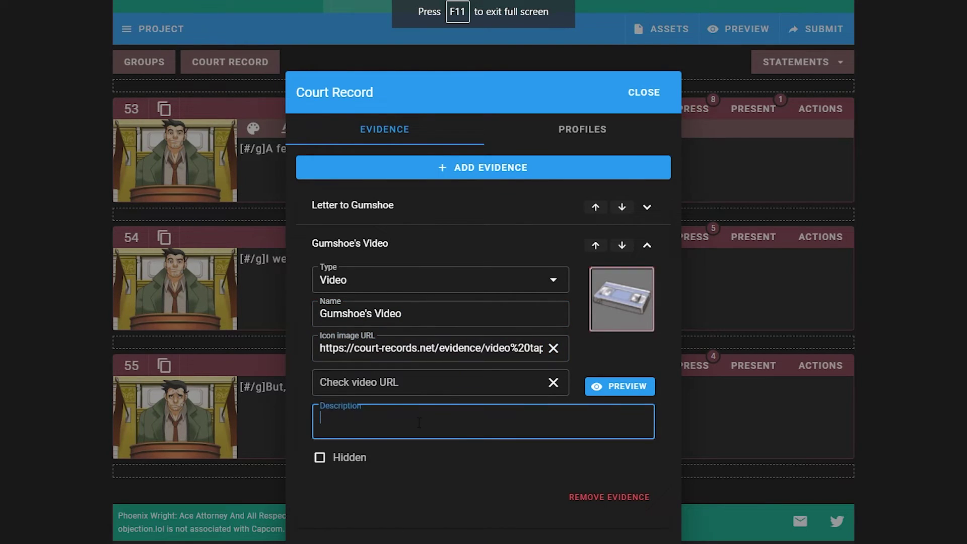
- View the Proton Drive Video Evidence folder, switch to Google Drive's Objection.lol folder and upload "gumshoe holiday vid.mp4" there
key(F11)
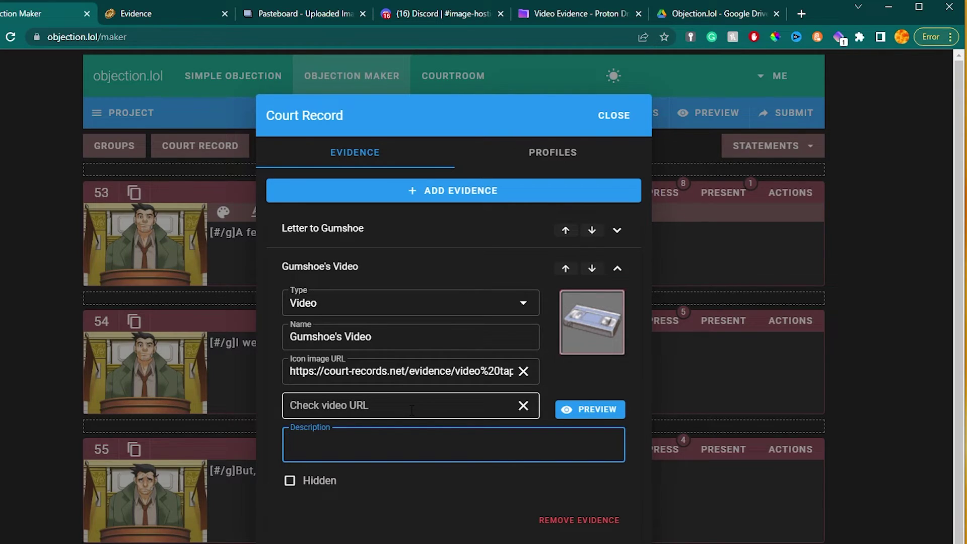
click(596, 14)
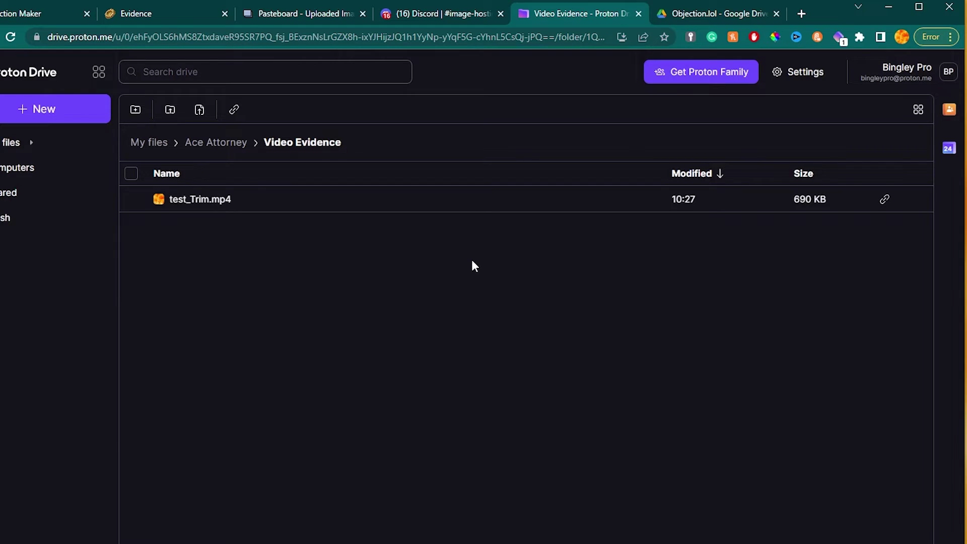
click(711, 15)
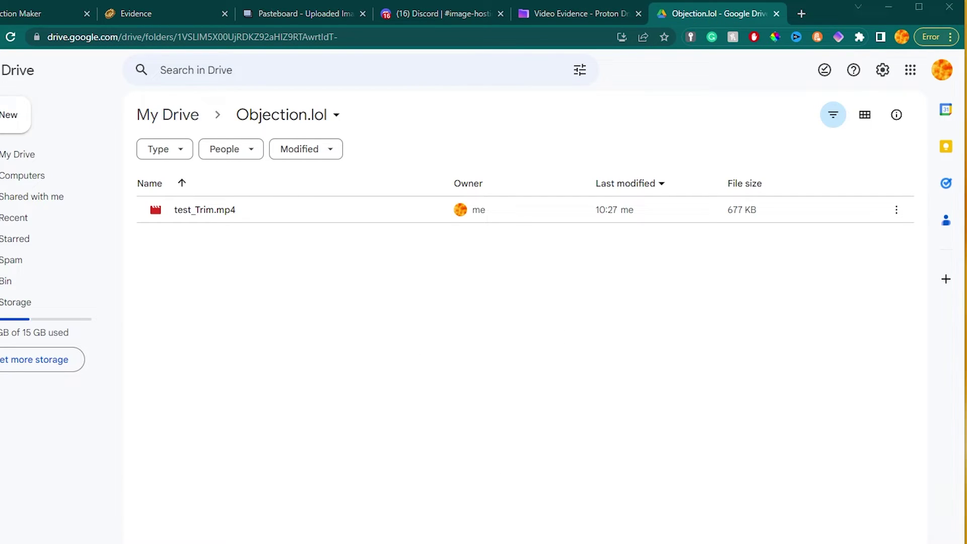
drag(35, 267, 423, 359)
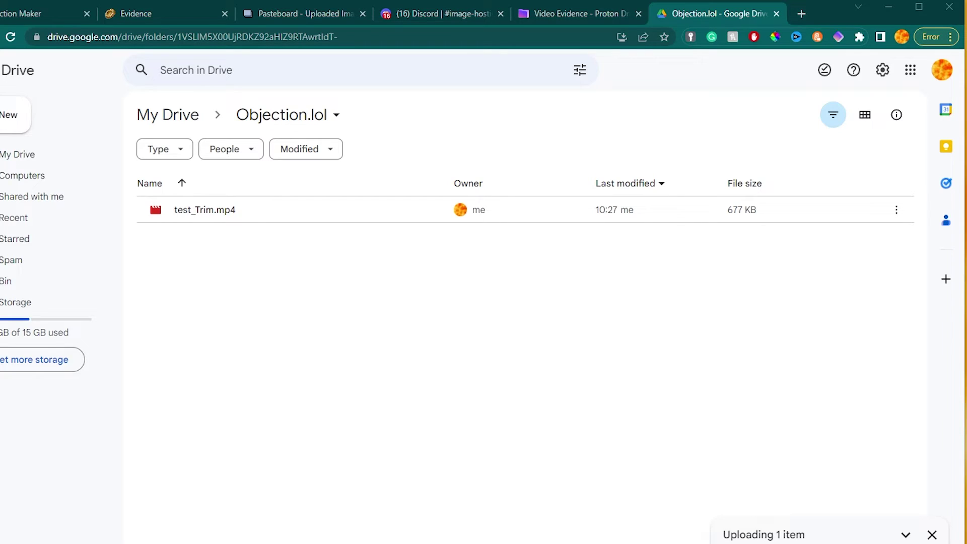
click(797, 243)
click(798, 240)
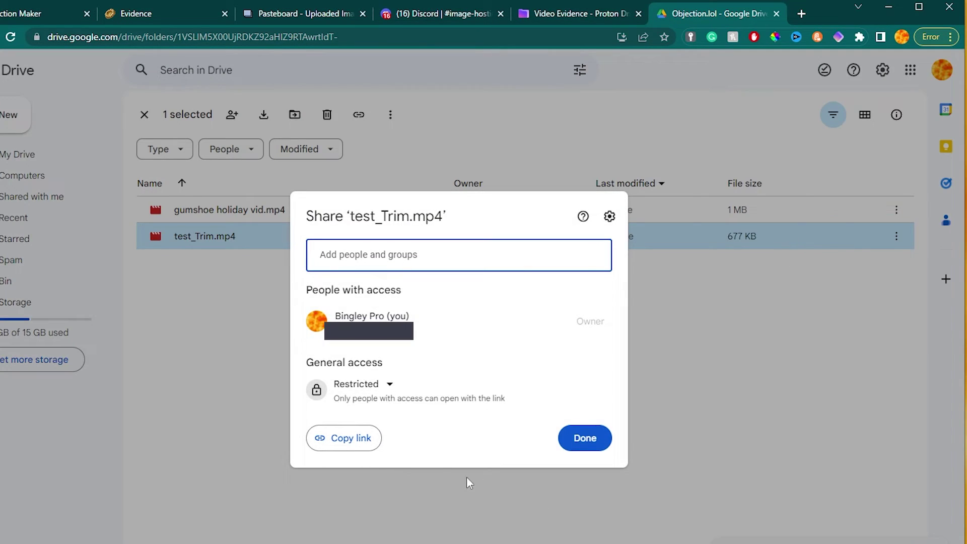
click(352, 443)
click(759, 247)
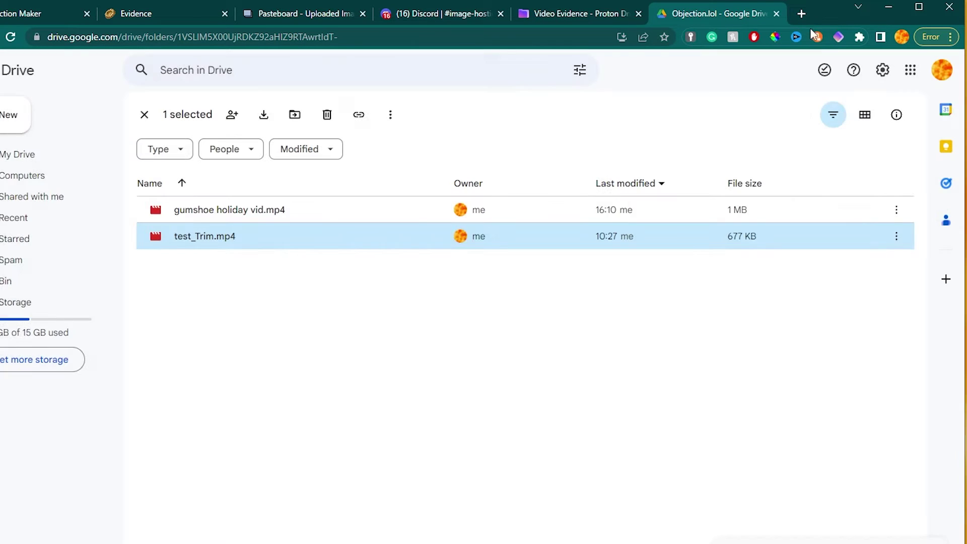
click(802, 14)
key(ctrl+v)
key(Return)
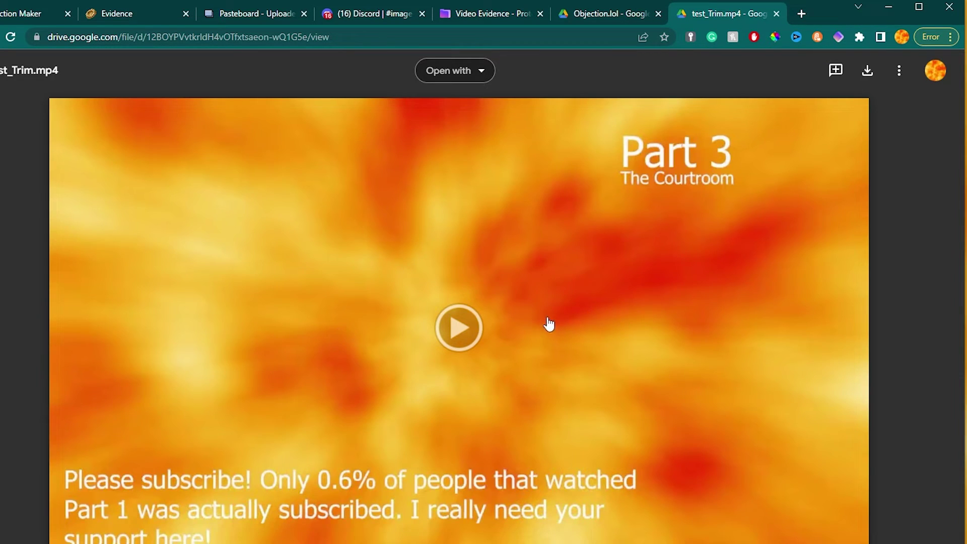
click(776, 14)
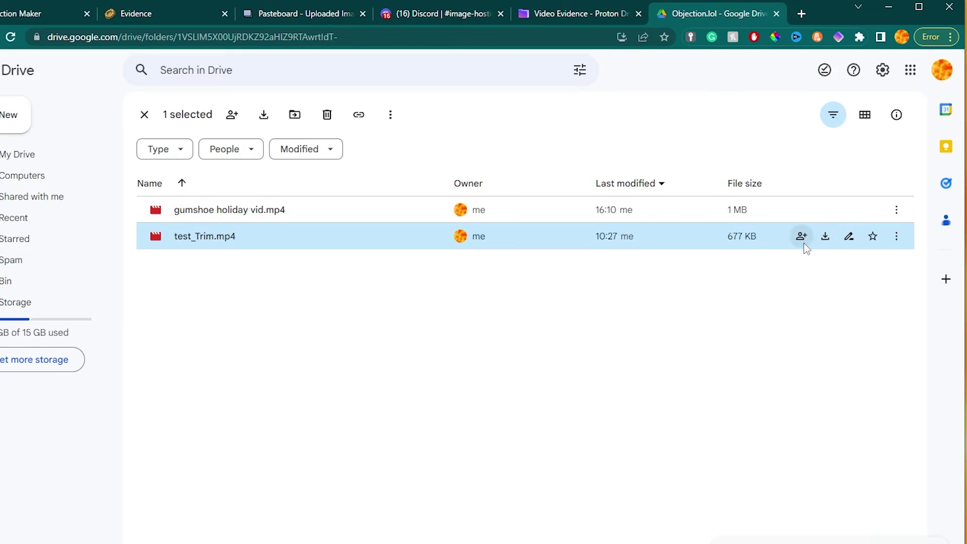
- Copy the share link of "gumshoe holiday vid.mp4" and open it in a new browser tab
click(797, 211)
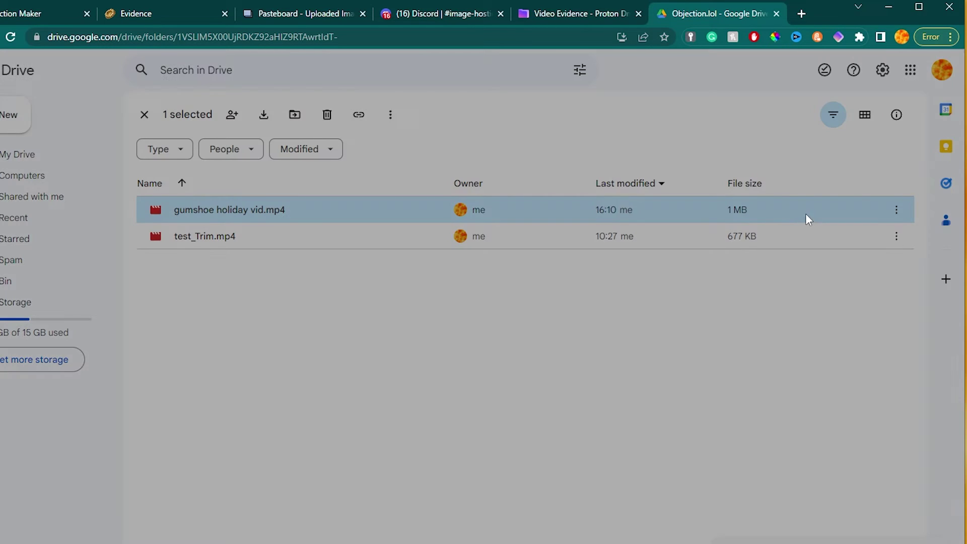
click(347, 438)
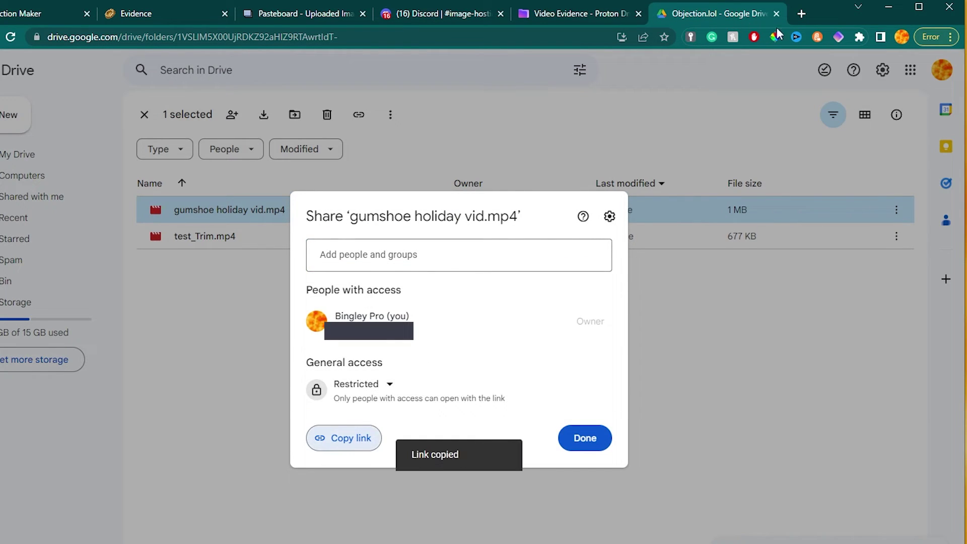
click(801, 14)
key(ctrl+v)
key(Return)
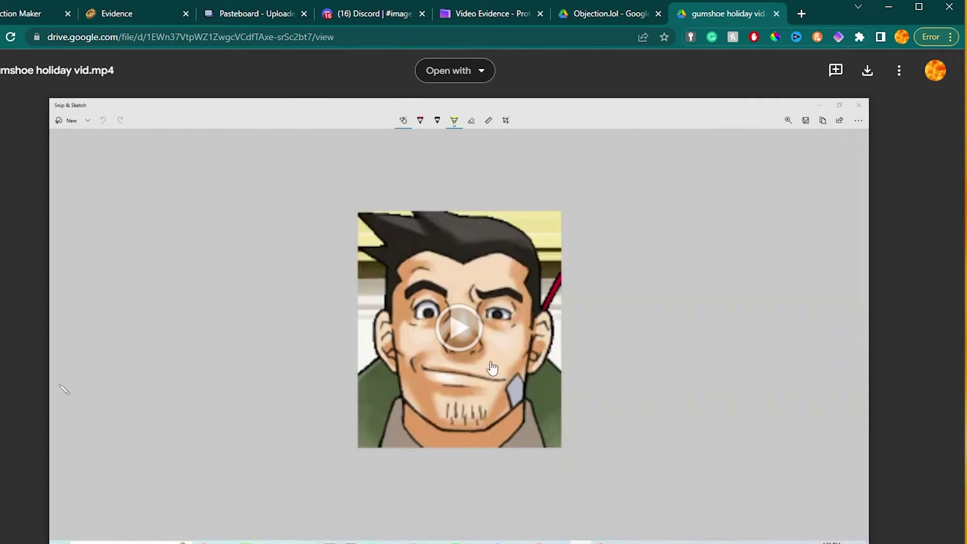
- Play the Gumshoe holiday video through and replay it
click(463, 337)
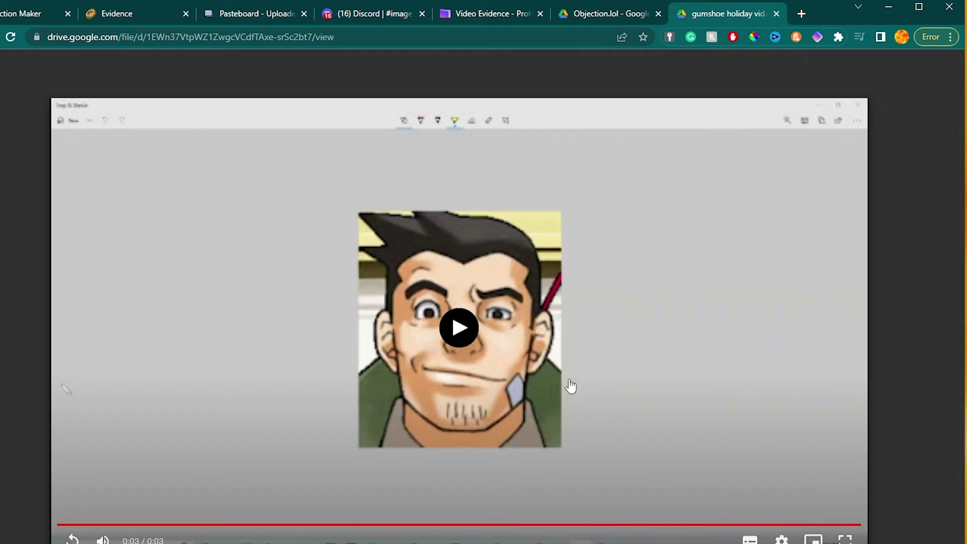
click(73, 539)
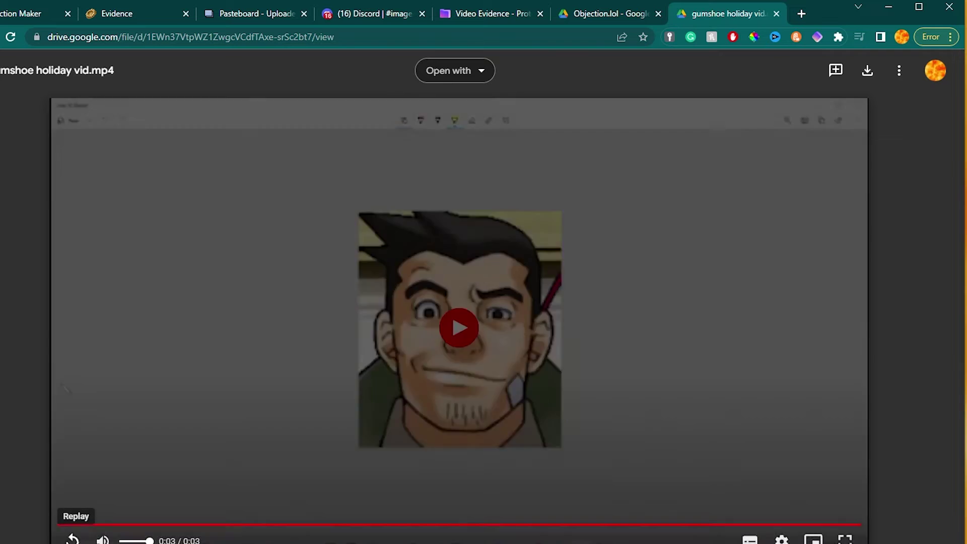
click(73, 539)
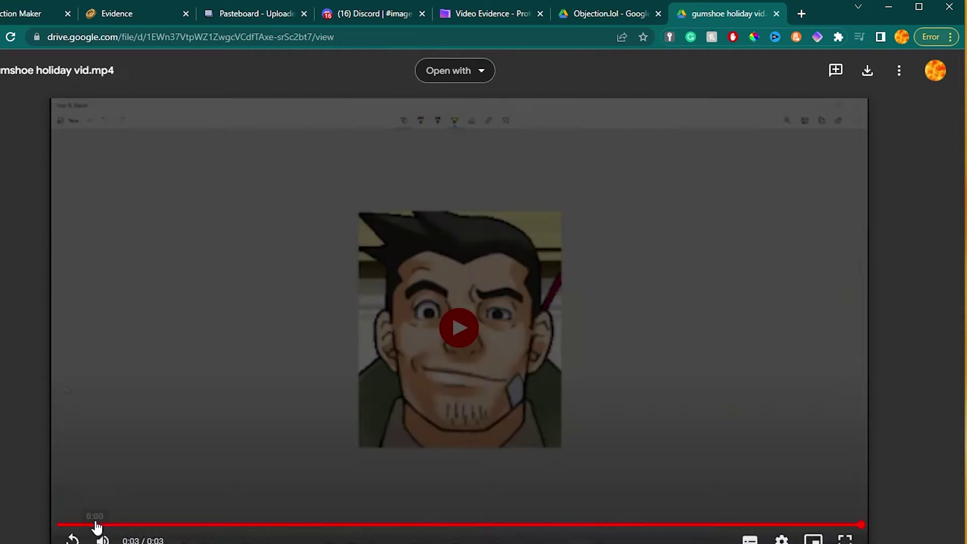
click(96, 525)
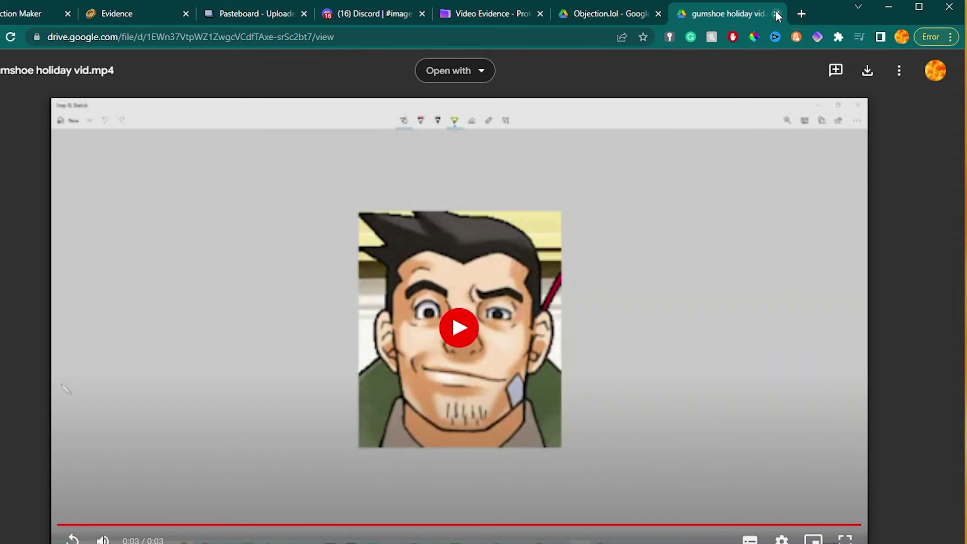
right_click(622, 301)
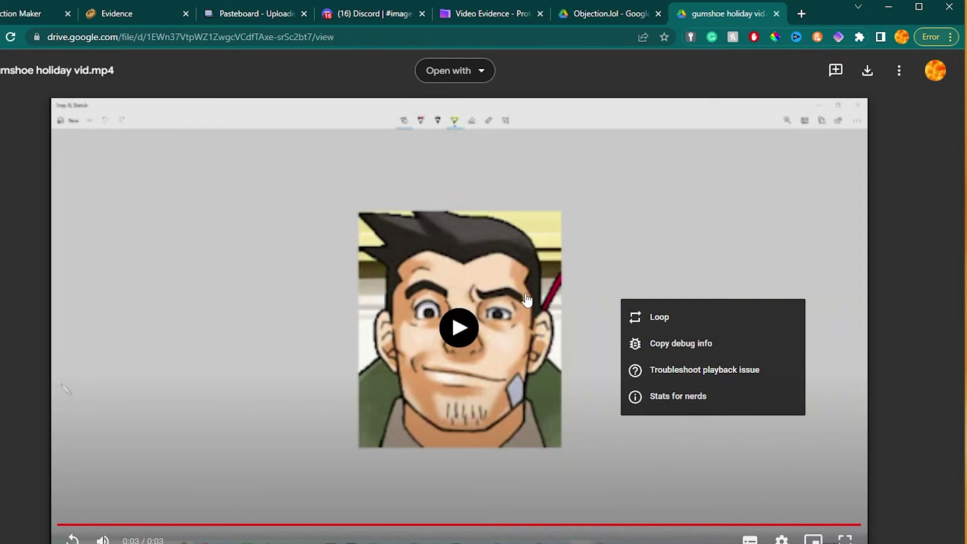
right_click(519, 434)
click(882, 314)
right_click(556, 331)
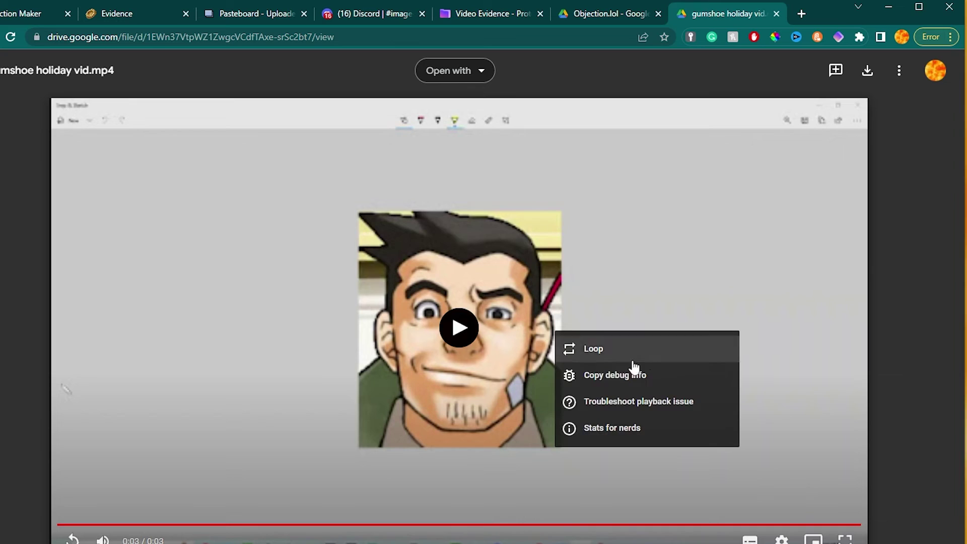
click(544, 288)
right_click(544, 287)
right_click(545, 291)
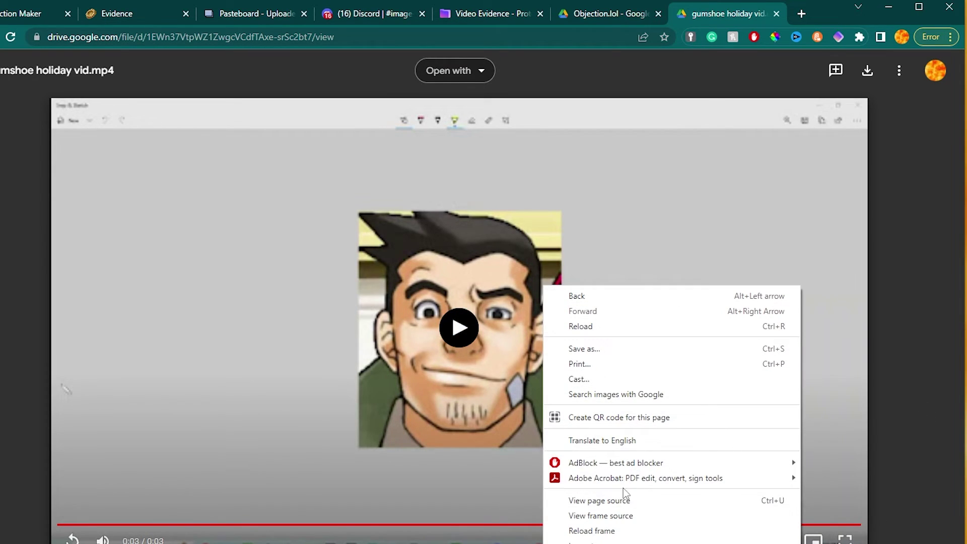
right_click(487, 422)
right_click(486, 420)
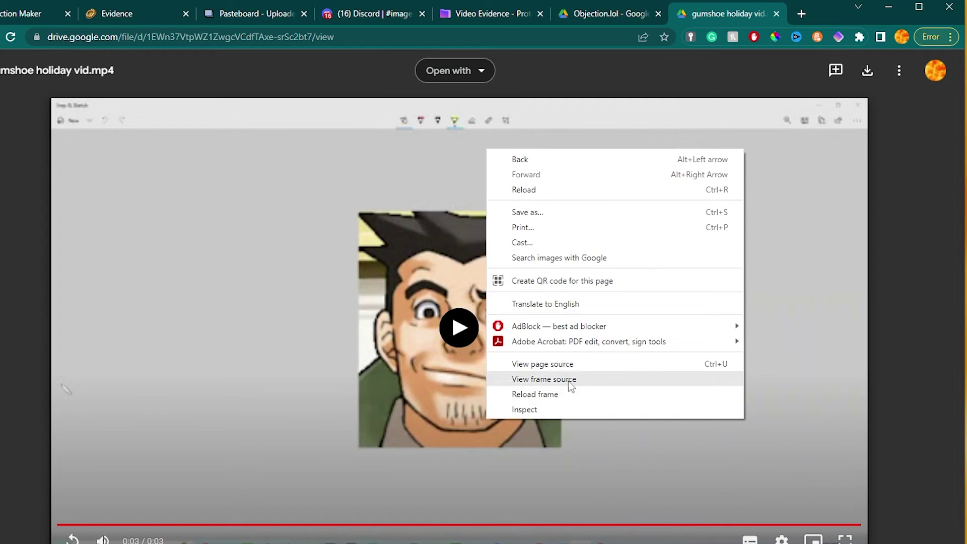
- Start and pause the Gumshoe holiday video, and copy its direct video address
click(447, 328)
click(457, 327)
right_click(499, 343)
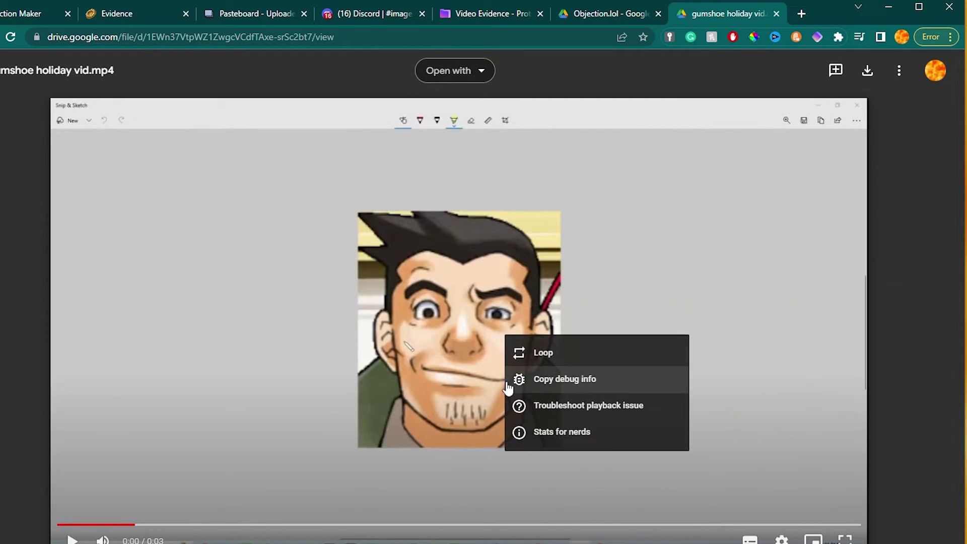
right_click(475, 352)
click(557, 435)
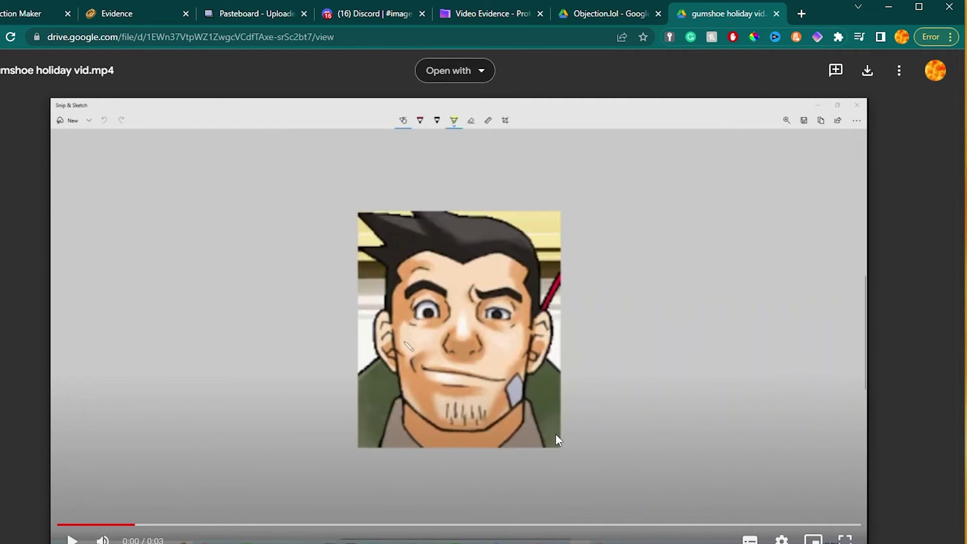
- Switch to the objection.lol maker, set the Gumshoe's Video check video URL to the copied address, and preview it before closing the court record
click(20, 11)
key(F11)
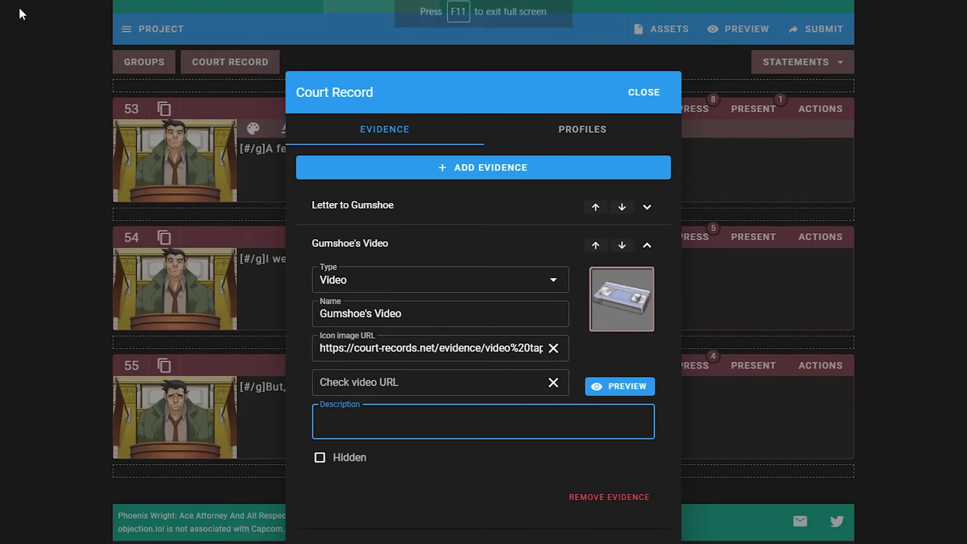
click(428, 383)
key(ctrl+v)
click(446, 489)
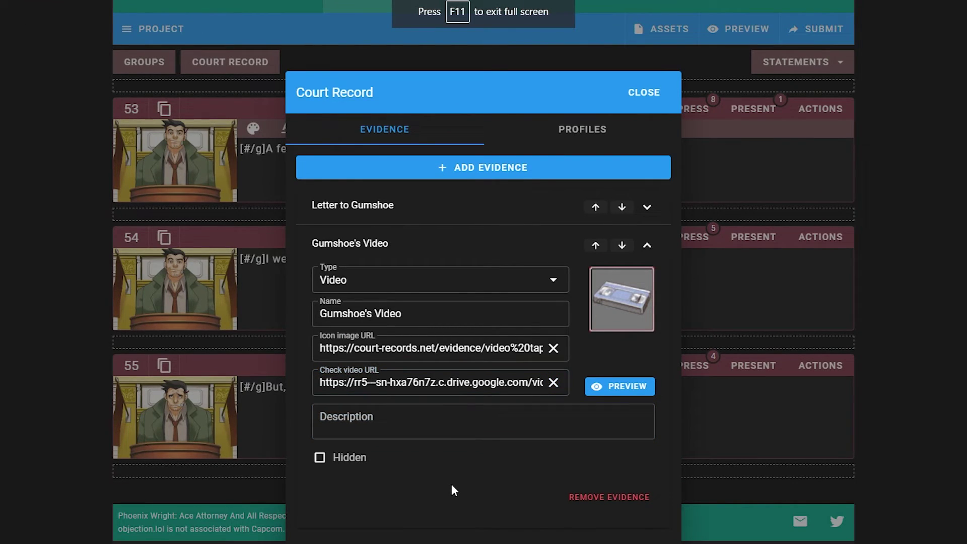
click(615, 387)
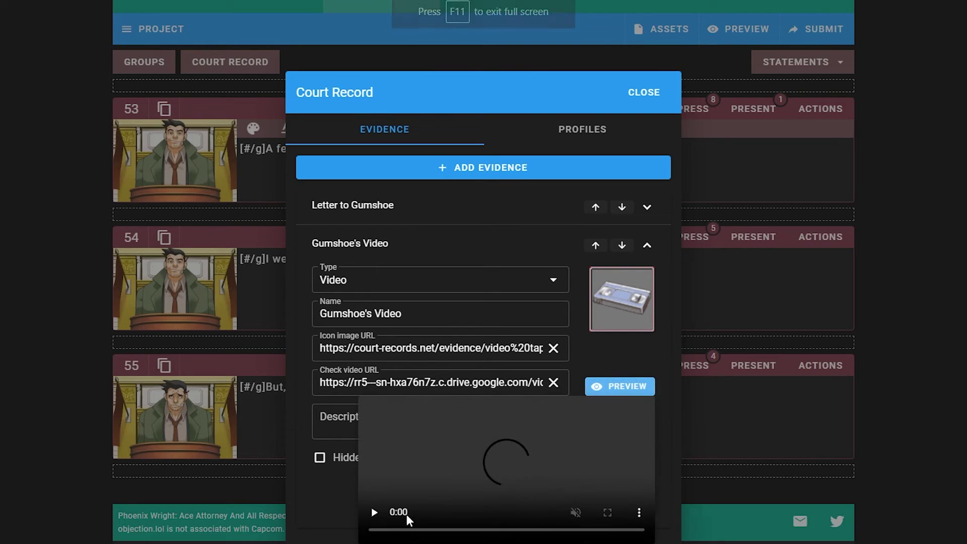
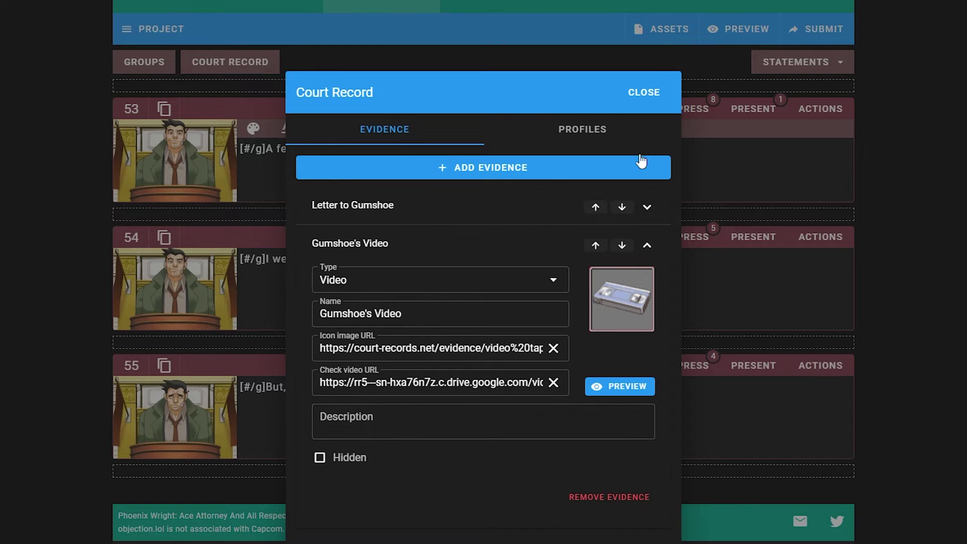
click(644, 94)
- Review frame 53's contradiction, checking which evidence is presented and its target frame ID
click(741, 115)
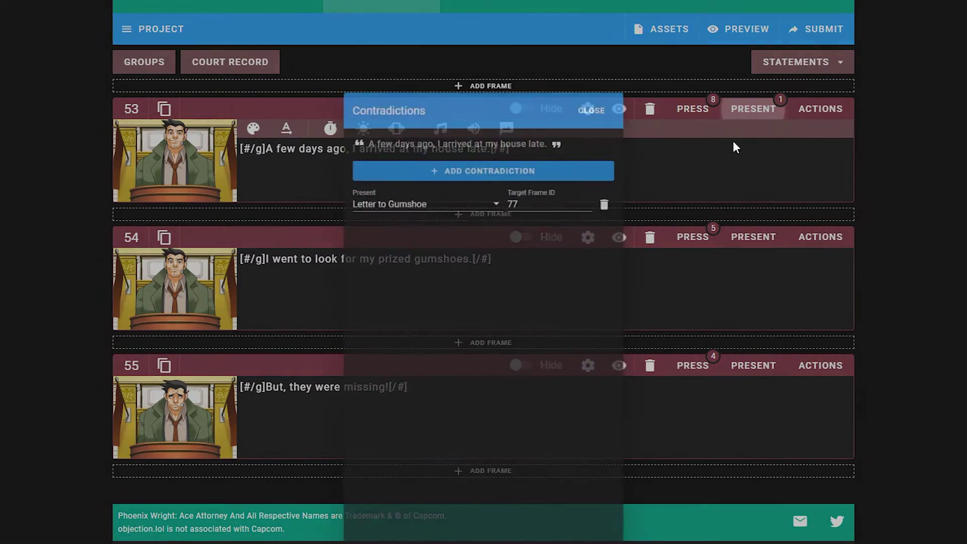
click(403, 191)
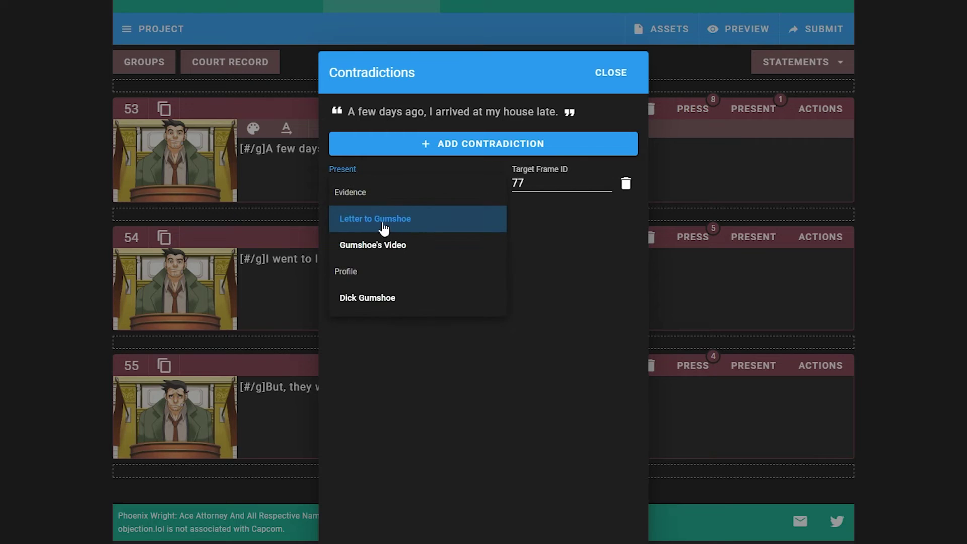
click(417, 219)
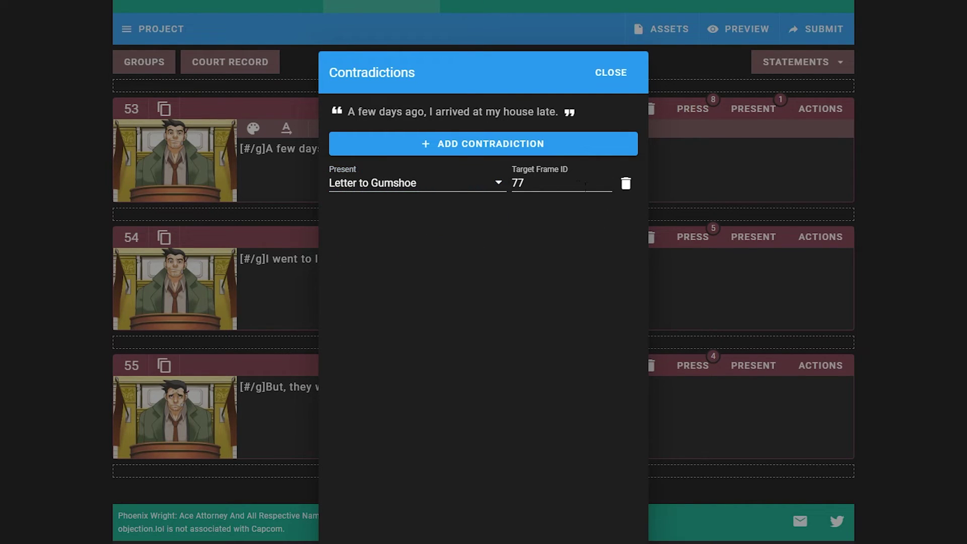
double_click(534, 187)
click(611, 72)
- Open the "Day 2: Trial" group and examine frame 77, the contradiction's target frame
click(153, 65)
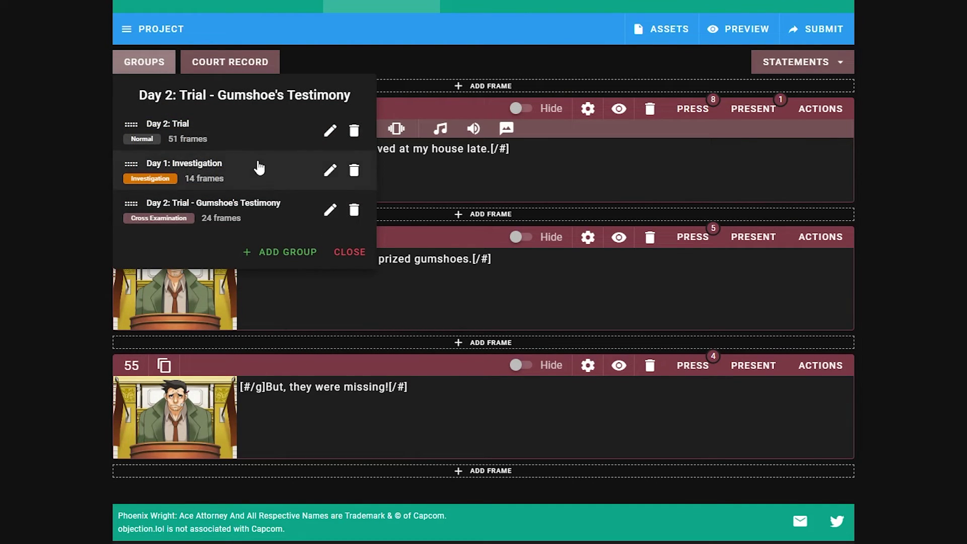
click(254, 131)
scroll(501, 494, down, 6)
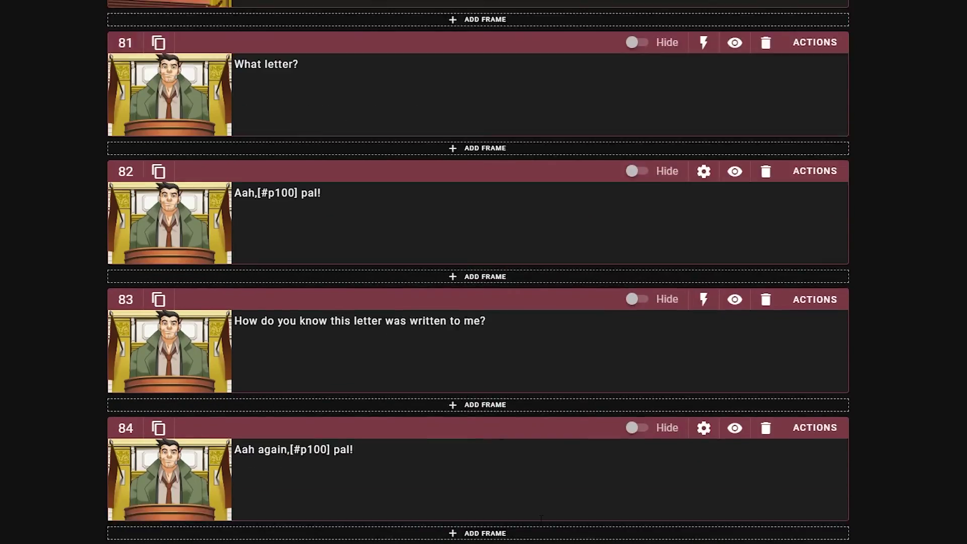
scroll(535, 524, down, 5)
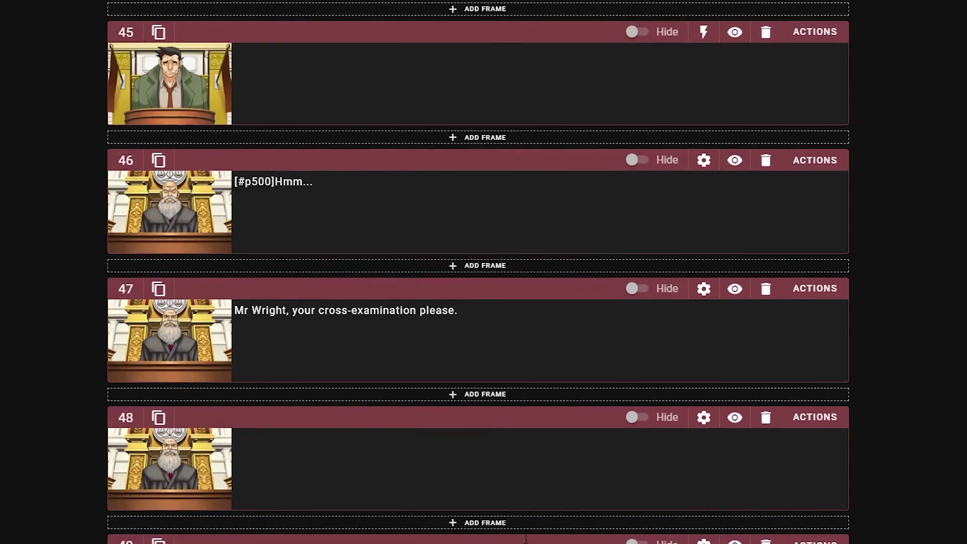
scroll(479, 272, down, 8)
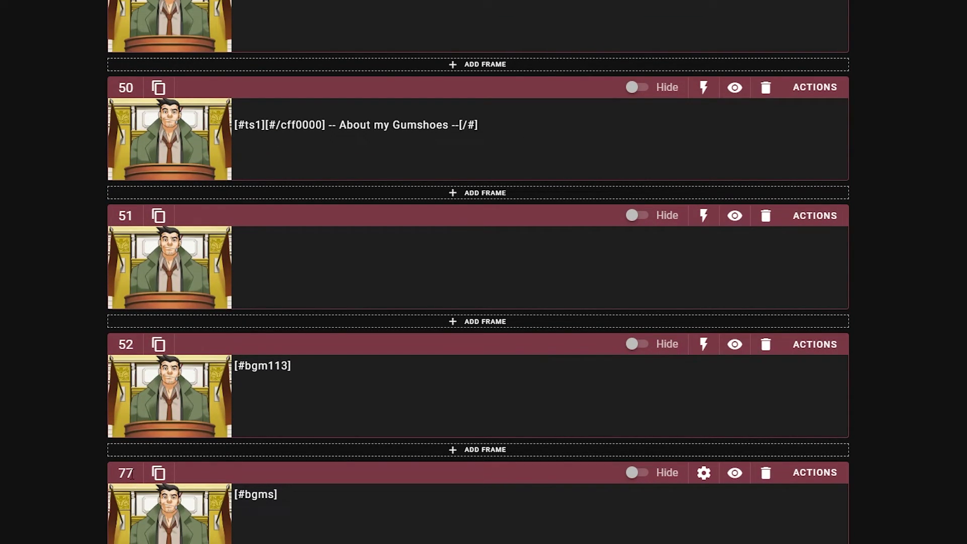
double_click(125, 476)
click(326, 528)
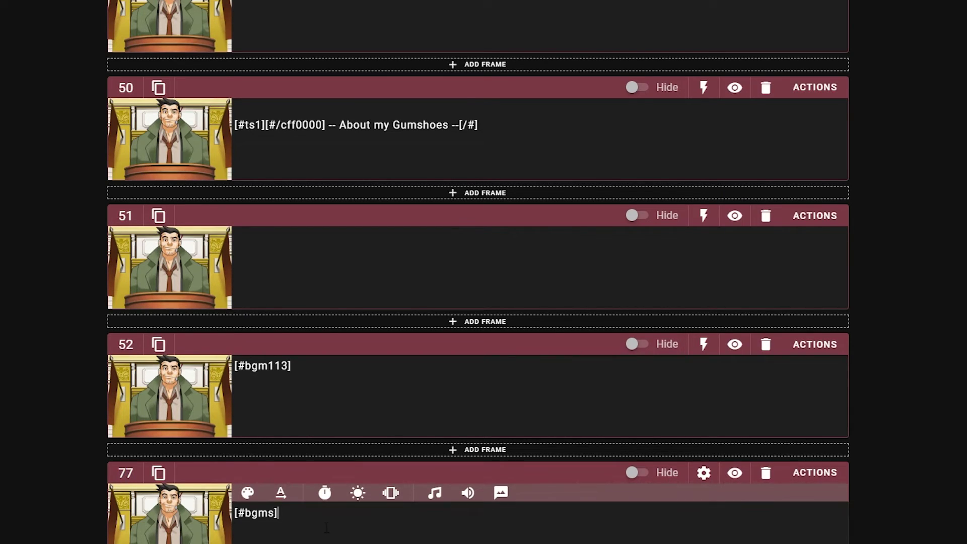
drag(327, 528, 295, 518)
click(703, 476)
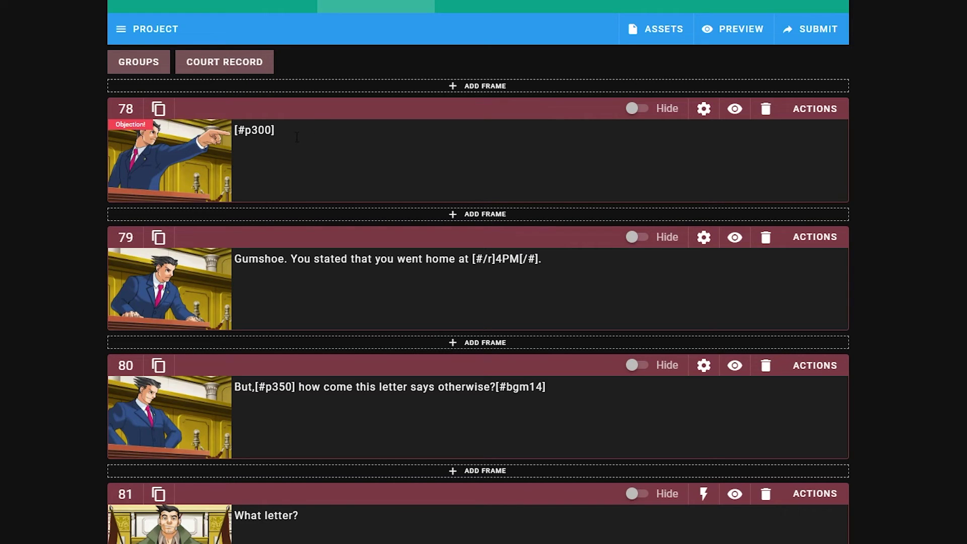
- Examine frame 78's Objection! scene and its transition settings
click(211, 161)
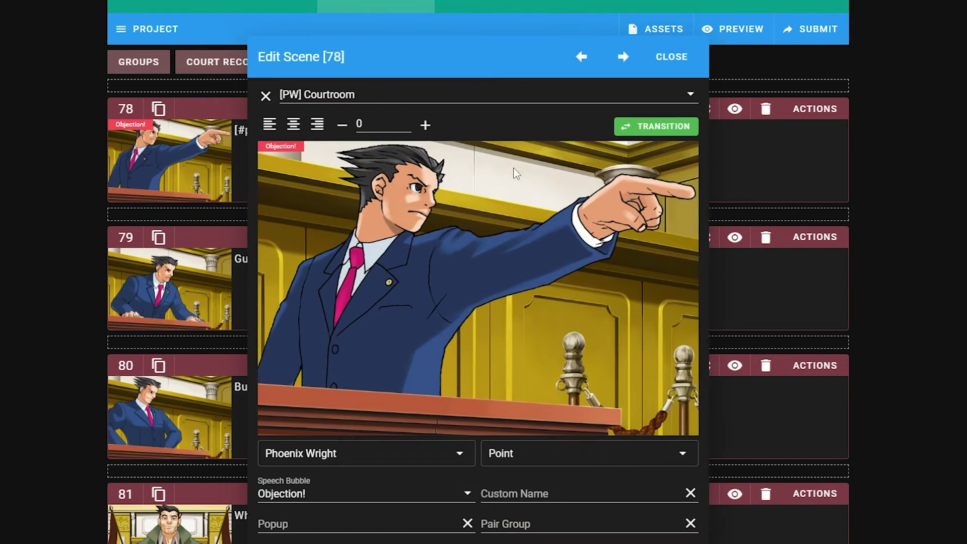
click(657, 129)
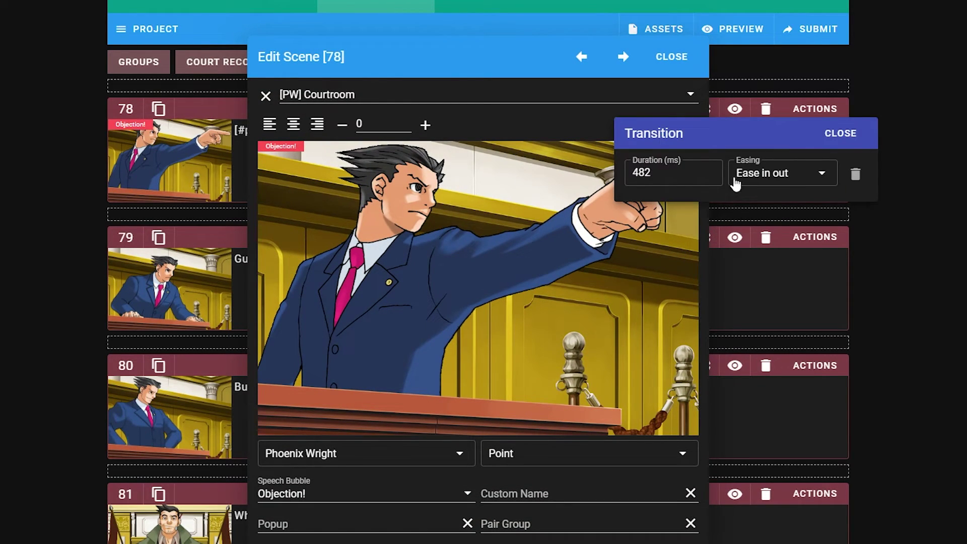
click(839, 132)
click(657, 65)
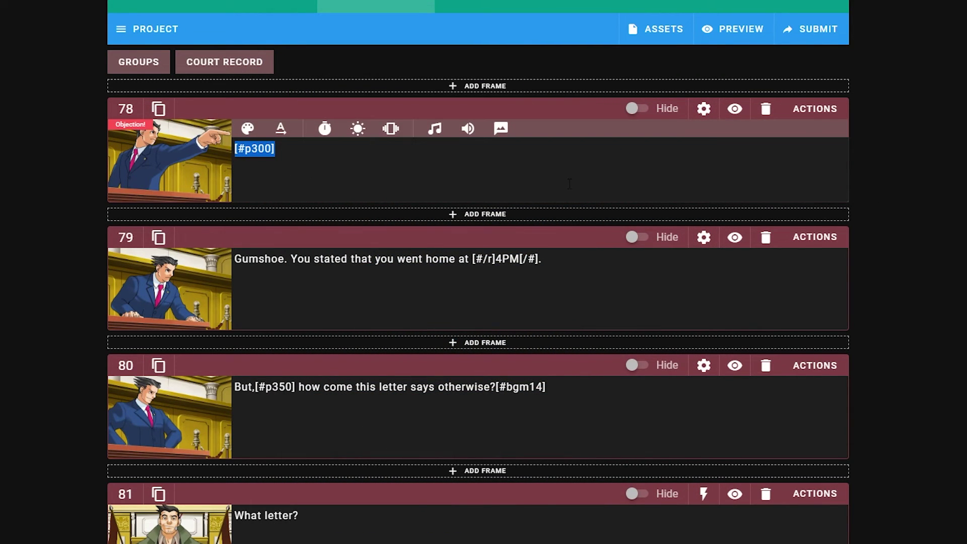
- Examine frame 79's Desk Slam scene and its dialogue text
click(192, 298)
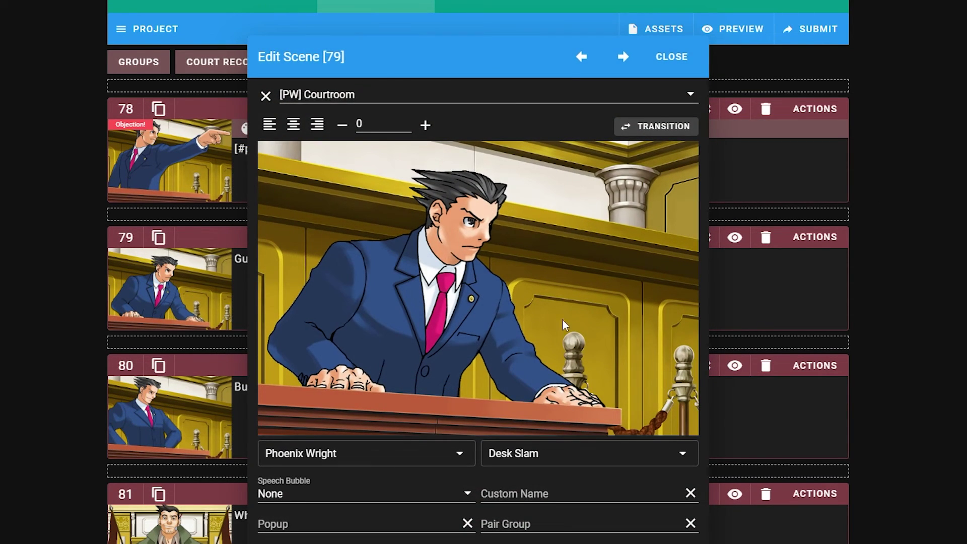
click(657, 64)
triple_click(660, 271)
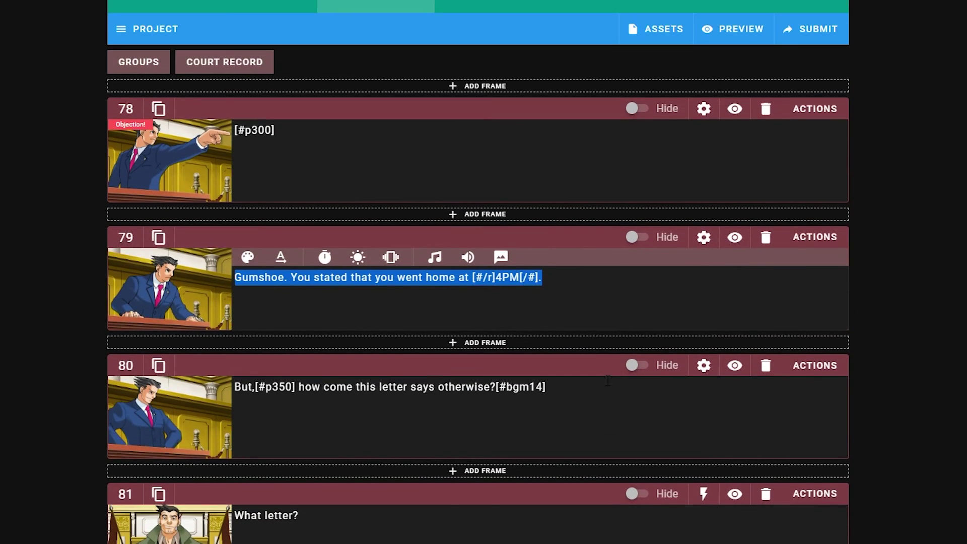
- Select the music tag in frame 80's dialogue and preview the Objection2002 track
drag(547, 387, 266, 386)
scroll(266, 386, down, 3)
key(Right)
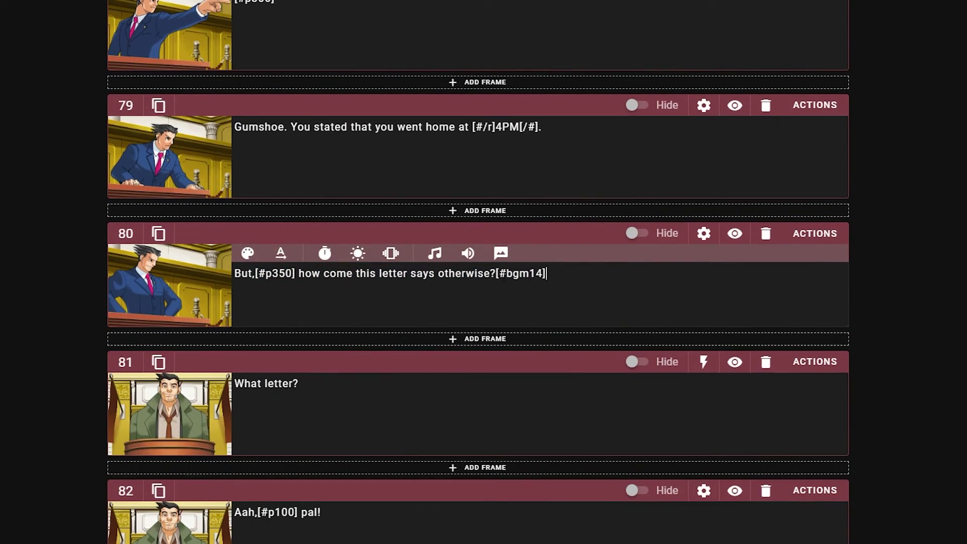
drag(497, 274, 586, 277)
click(436, 255)
text(objection)
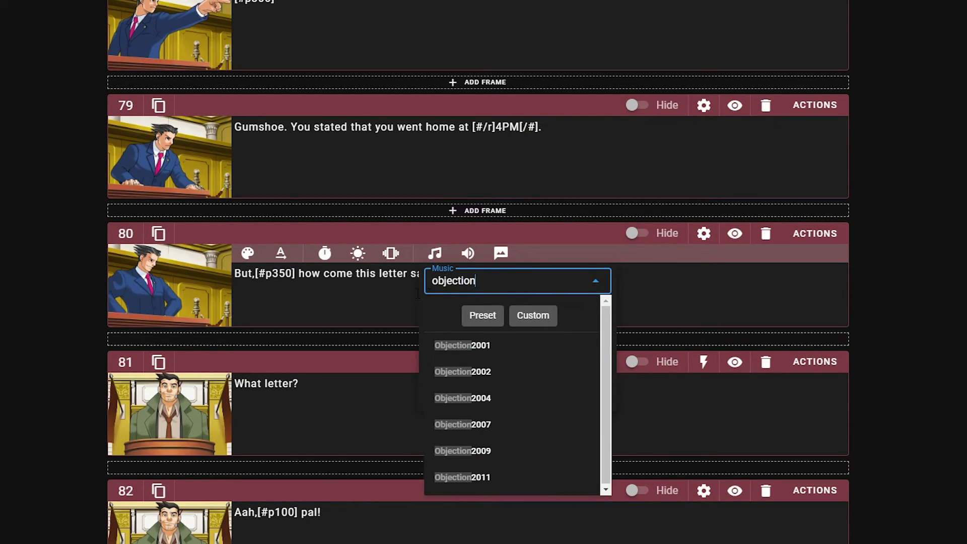
click(516, 376)
click(551, 313)
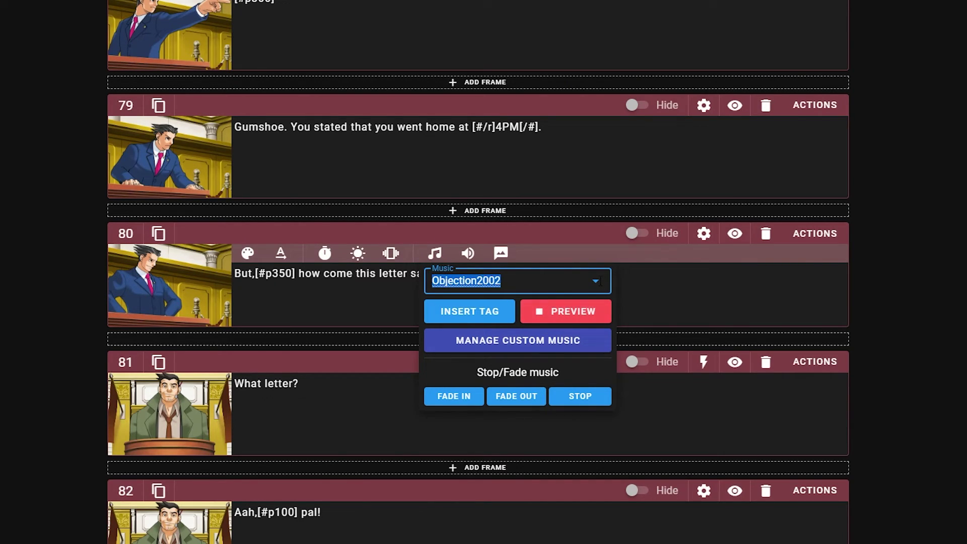
- Preview the Objection2004 track as music for frame 80's dialogue
text(Ovbje)
key(BackSpace)
key(BackSpace)
key(BackSpace)
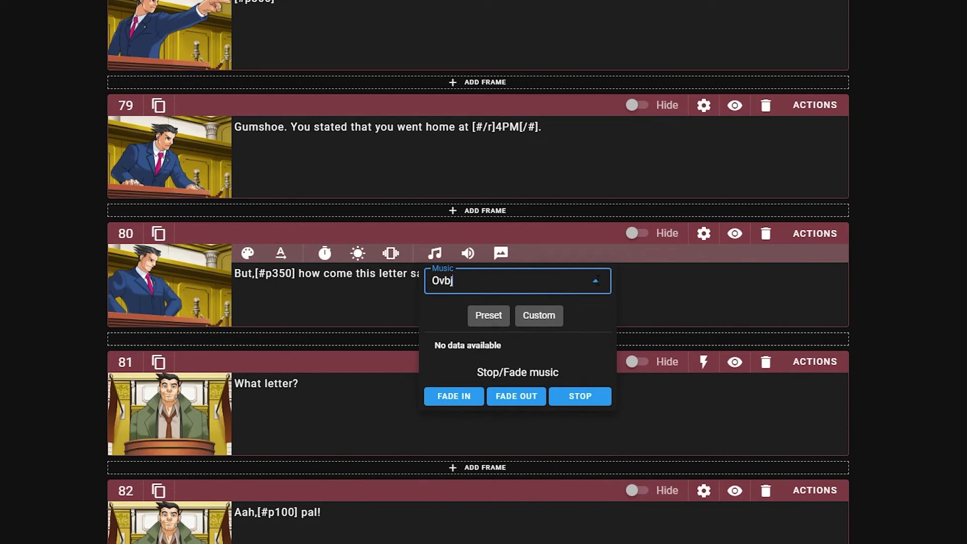
key(BackSpace)
text(bjec)
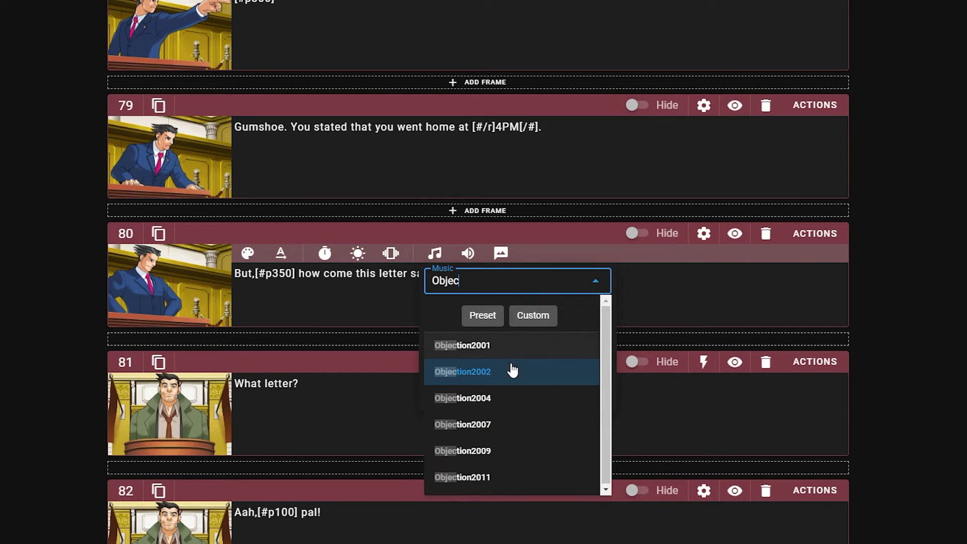
click(512, 397)
click(551, 321)
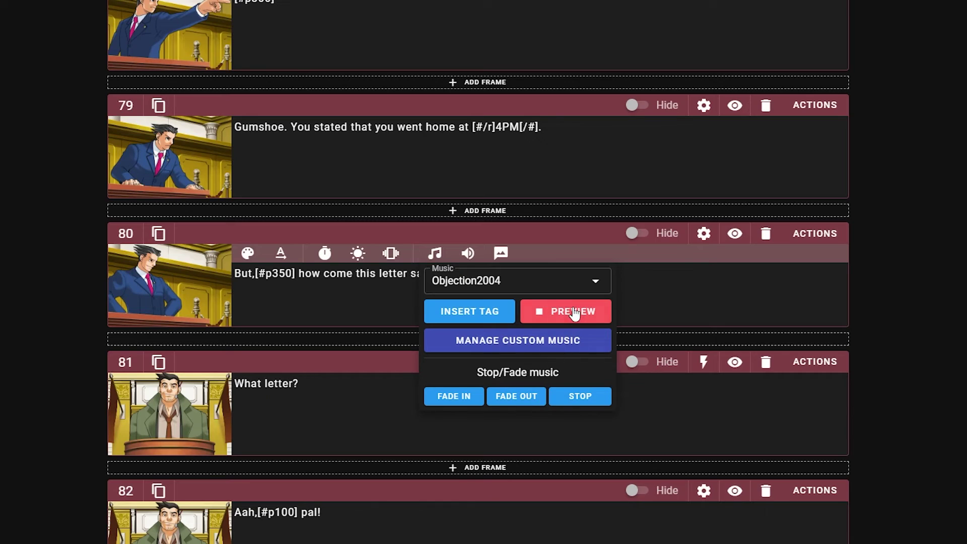
- Preview the Pursuit2001 ~ 2004 track and insert its music tag at the end of frame 80's dialogue
click(566, 290)
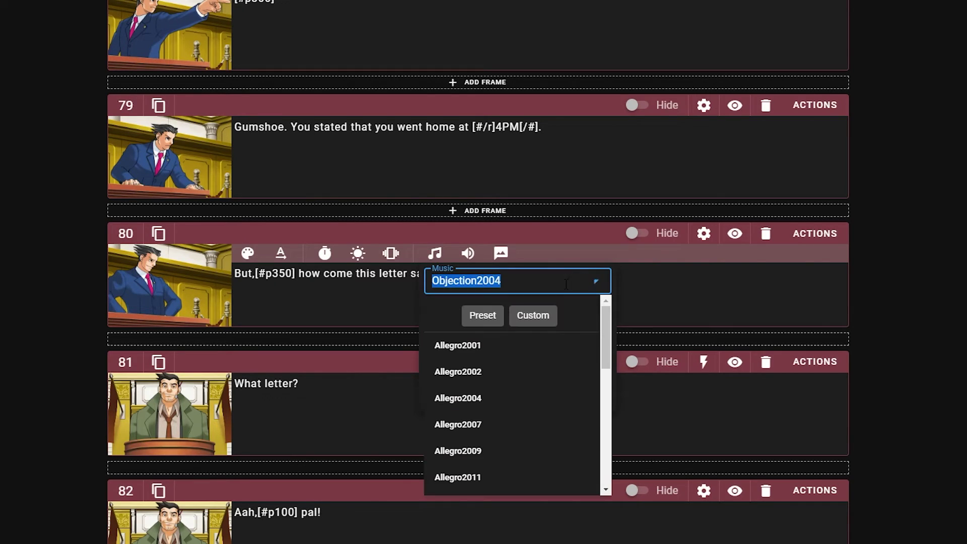
text(pursuit)
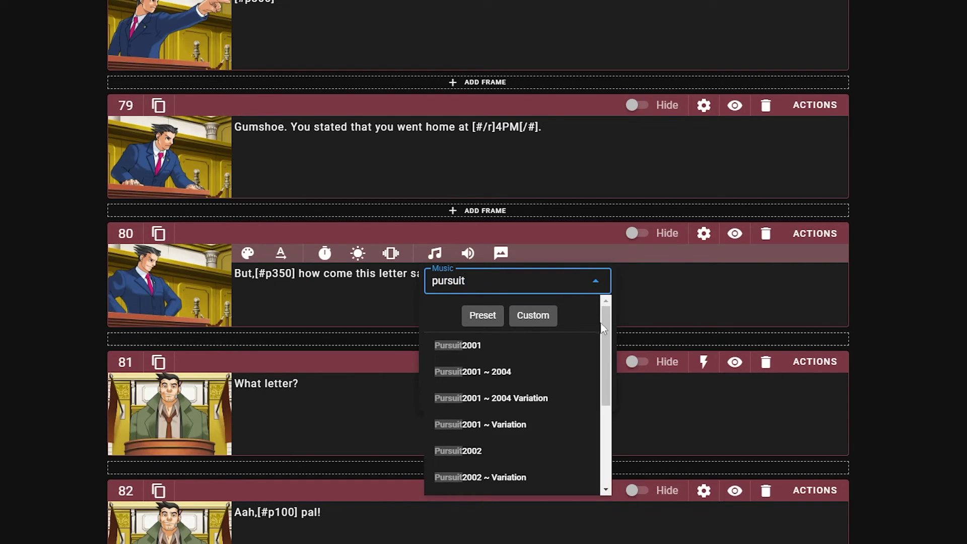
click(520, 373)
click(554, 313)
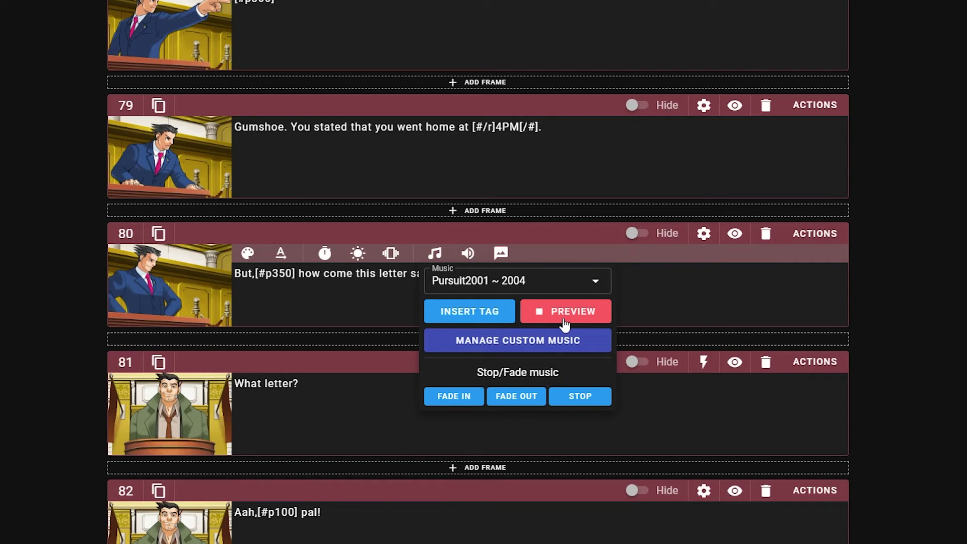
click(470, 312)
- Look through Gumshoe's dialogue frames from 81 to 87 to see the sequence of questions
scroll(410, 464, down, 2)
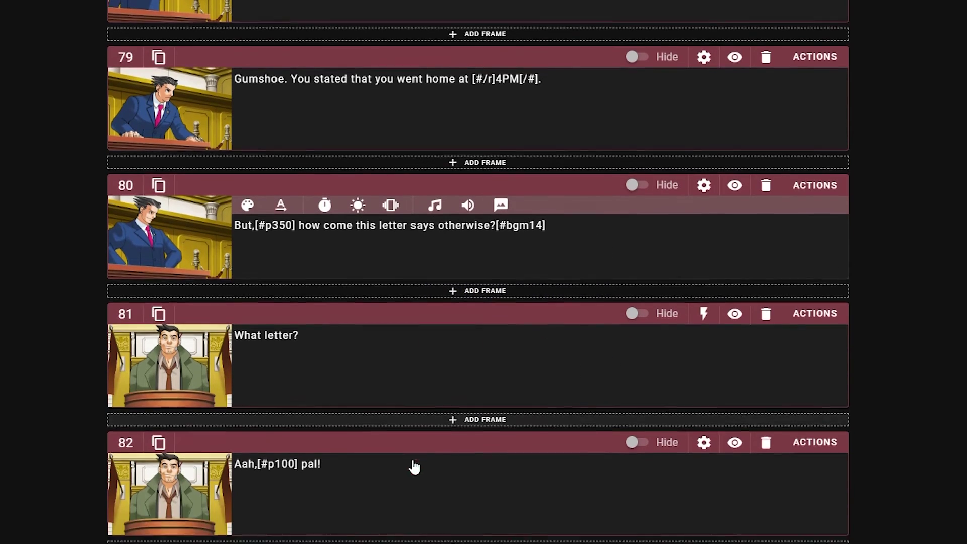
click(305, 283)
scroll(398, 230, down, 3)
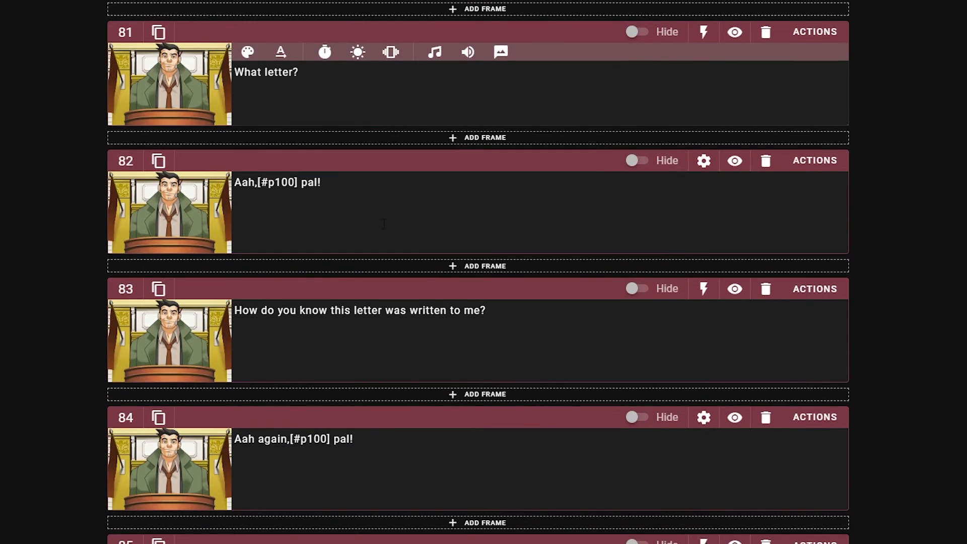
click(446, 191)
scroll(504, 272, up, 2)
scroll(504, 282, down, 6)
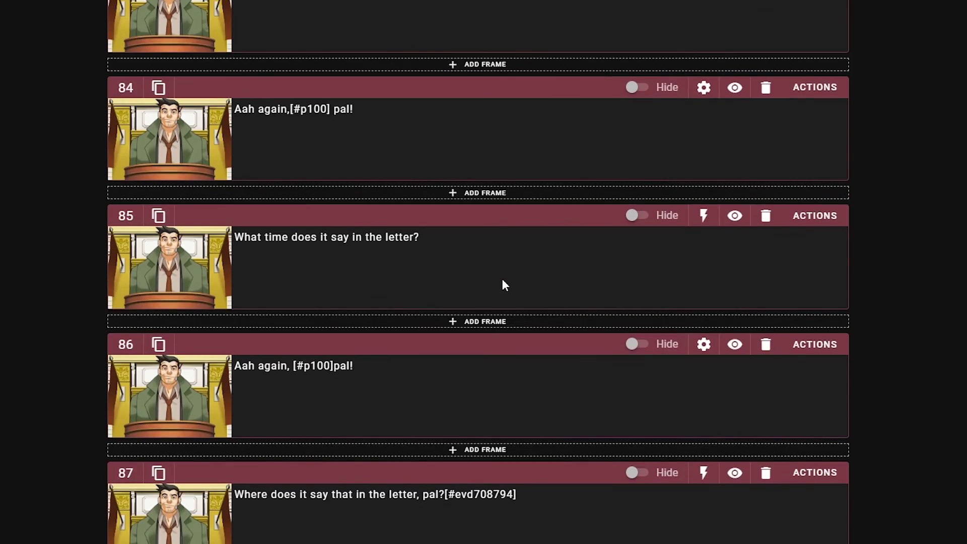
scroll(503, 283, up, 7)
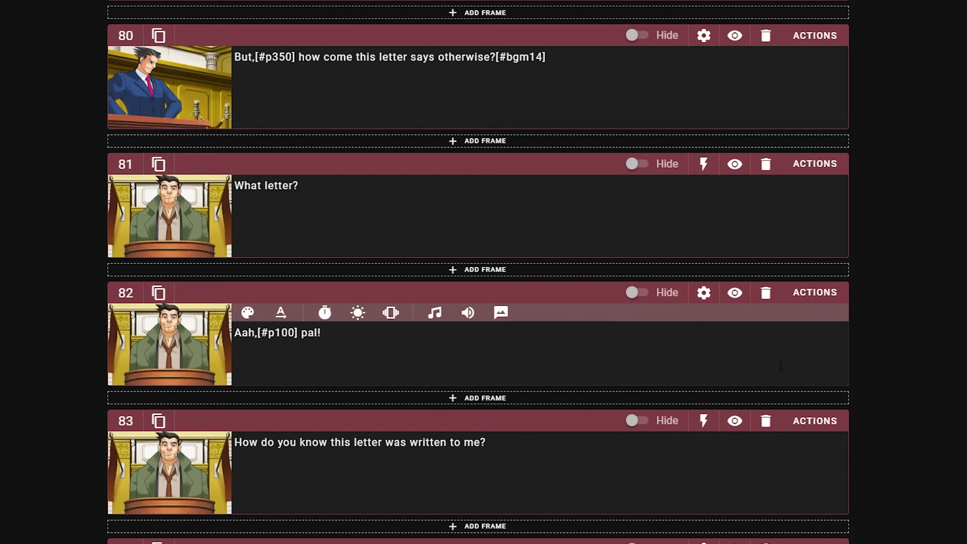
- Look over the case action types available for frame 83, including the player input options
click(831, 426)
click(421, 96)
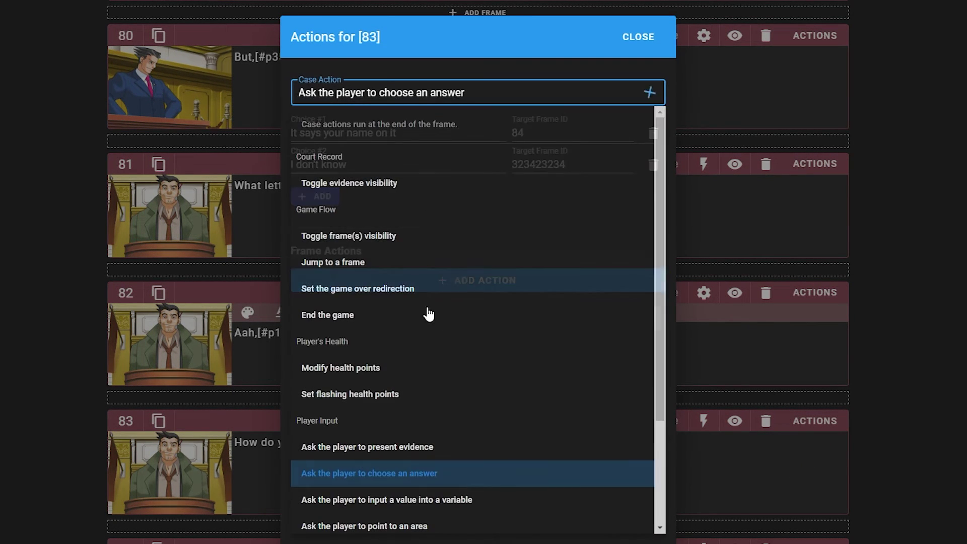
scroll(449, 426, down, 2)
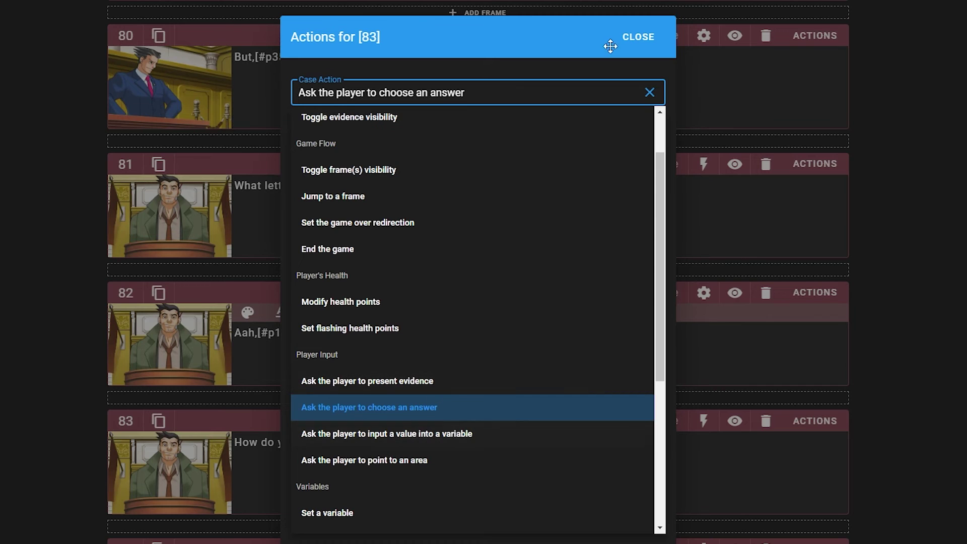
click(639, 37)
scroll(537, 418, up, 4)
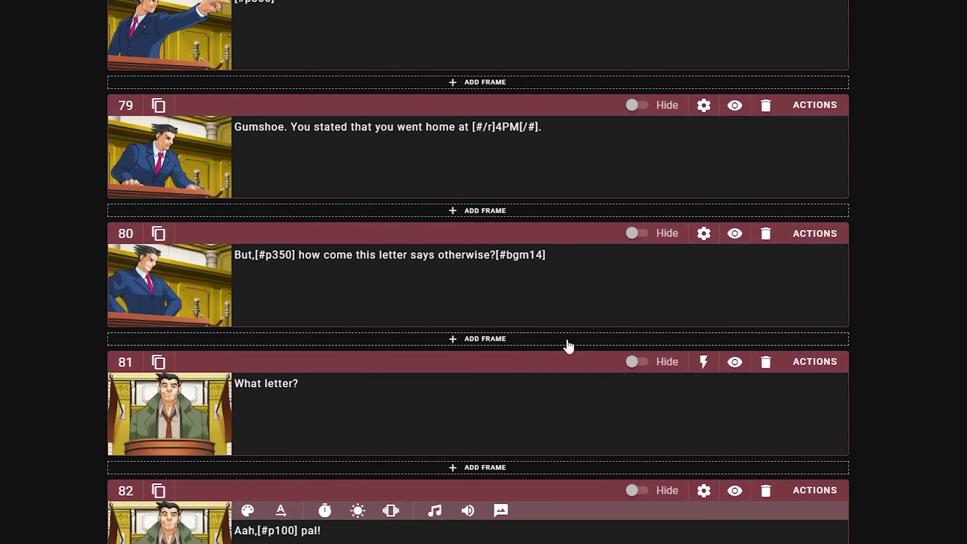
- Examine frame 81's present-evidence action, checking the accepted evidence and the target frame IDs for right and wrong answers
click(815, 362)
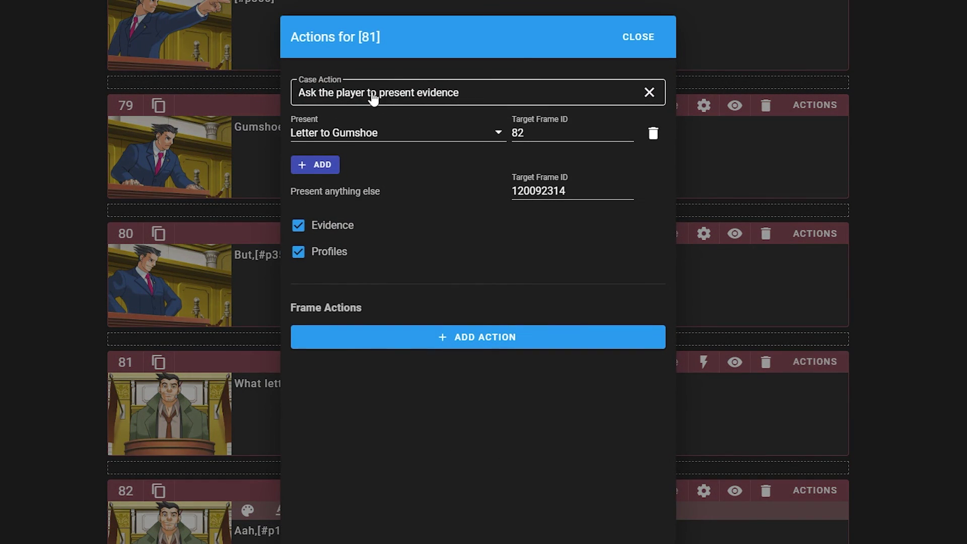
click(317, 164)
click(653, 165)
click(537, 134)
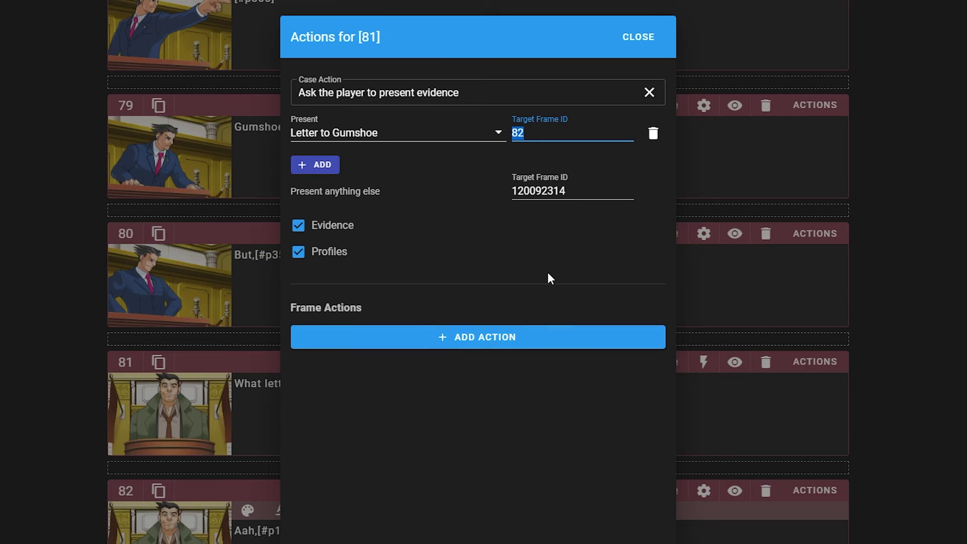
click(567, 242)
double_click(593, 196)
click(562, 252)
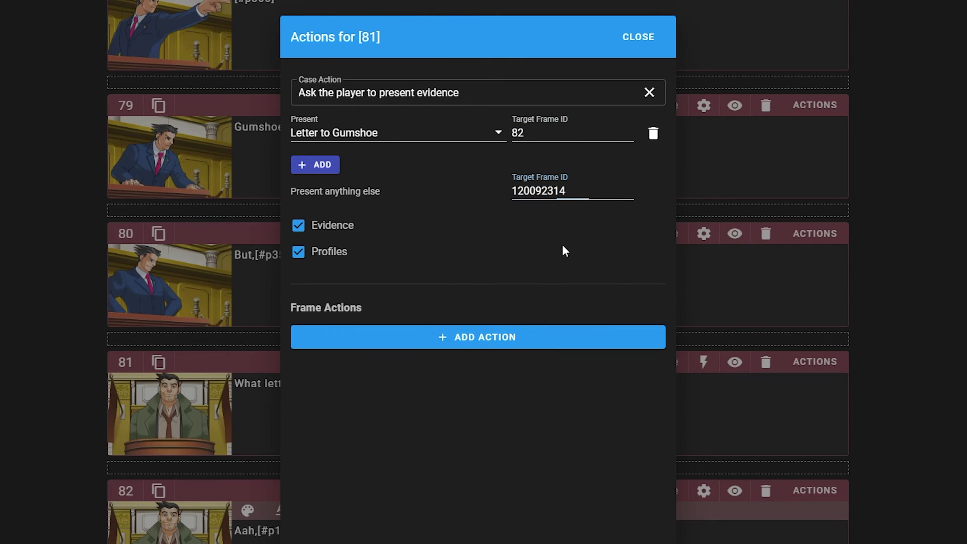
click(666, 48)
- Examine frame 83's choose-an-answer action, checking both choices and their target frame IDs
scroll(434, 439, down, 3)
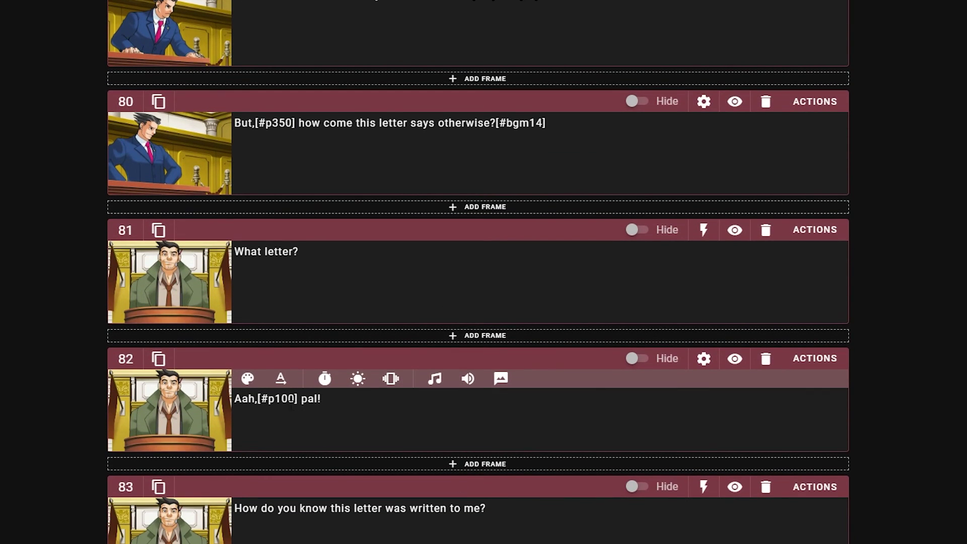
scroll(379, 458, down, 3)
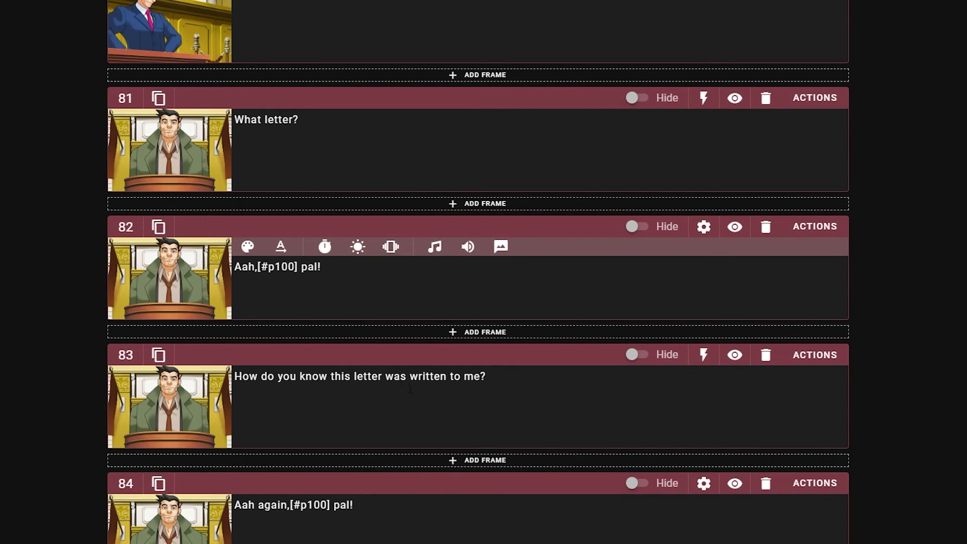
click(815, 355)
click(438, 103)
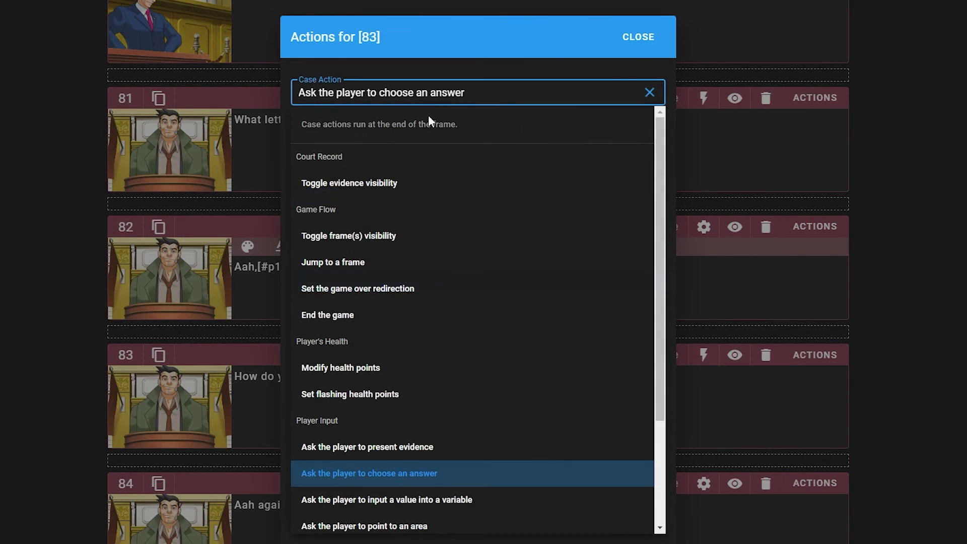
click(497, 472)
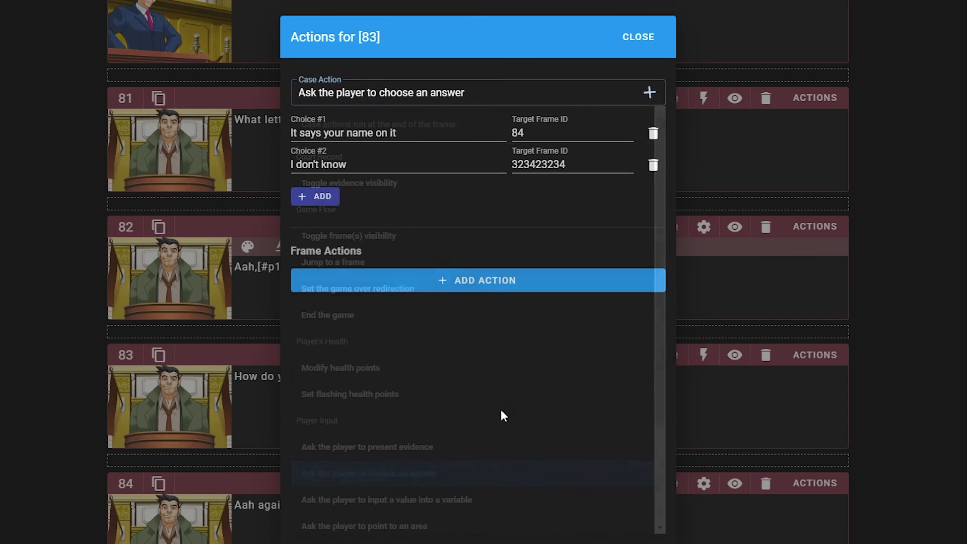
drag(527, 133, 504, 134)
double_click(538, 164)
click(638, 36)
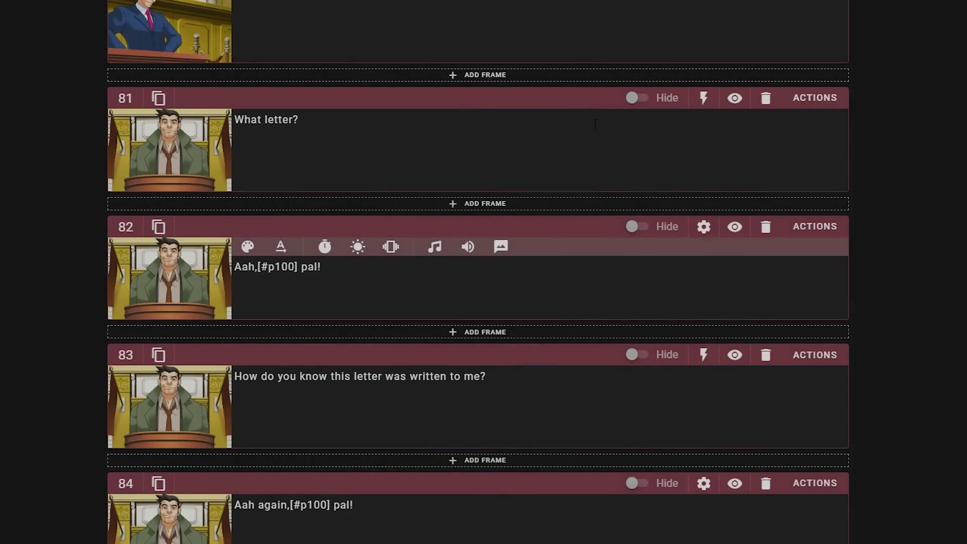
- Examine frame 85's action for inputting a value into a variable, checking the variable name, type and lowercase option
scroll(561, 298, down, 3)
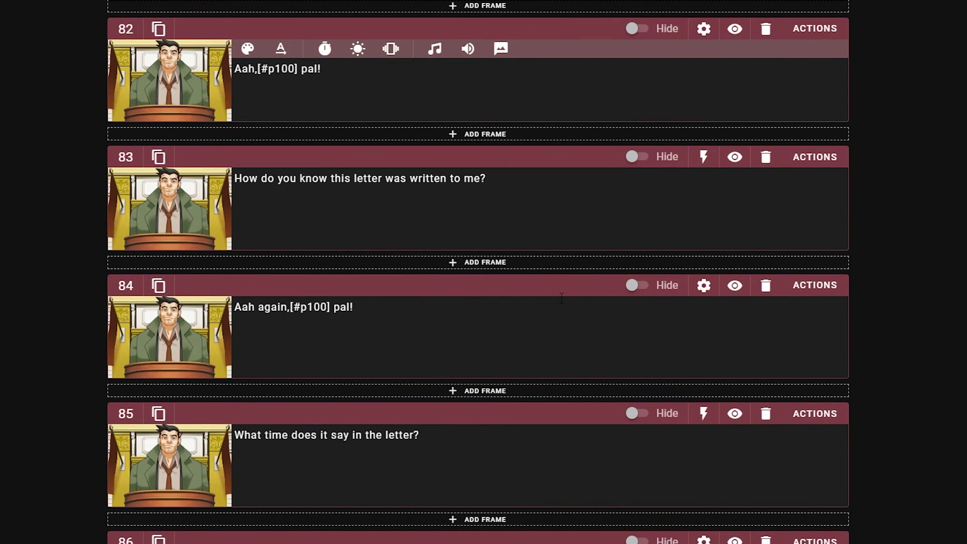
scroll(726, 413, down, 2)
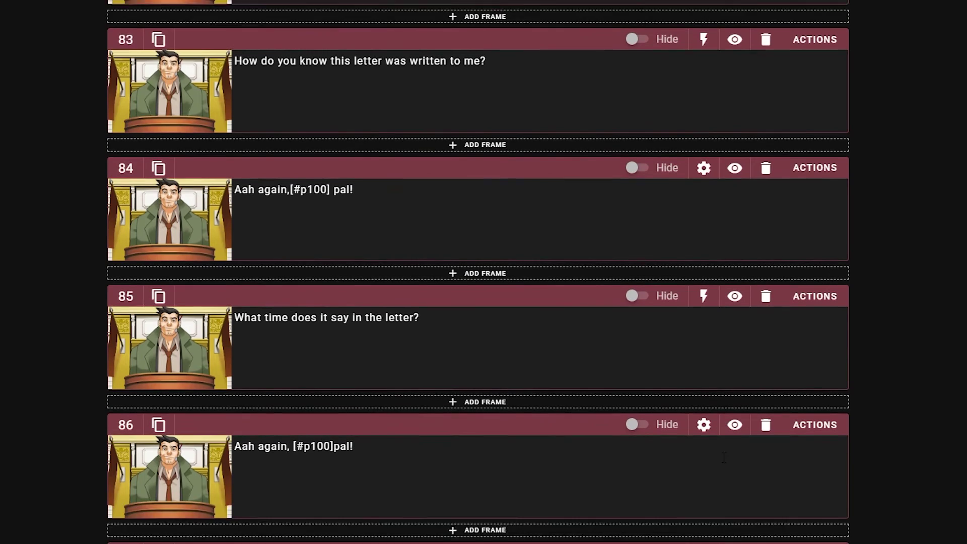
click(817, 283)
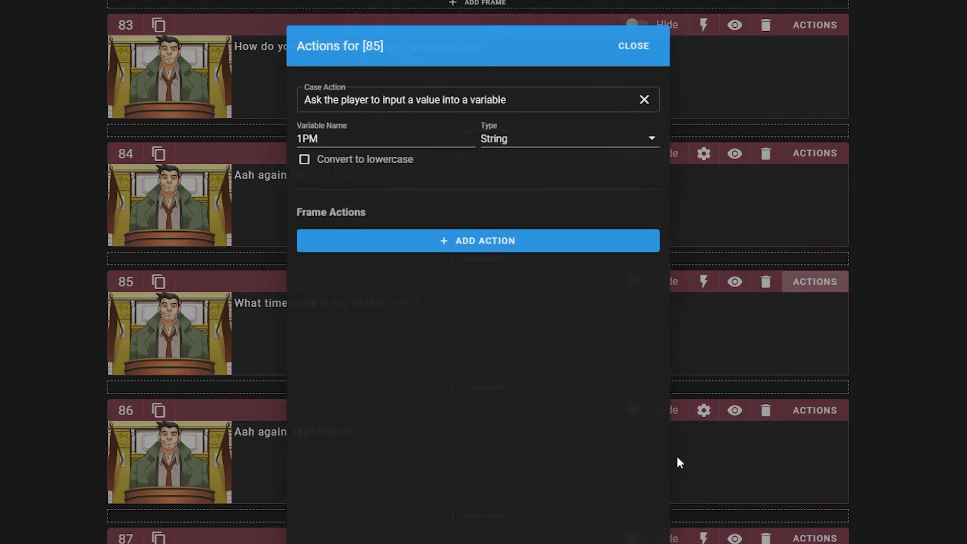
click(545, 132)
click(382, 164)
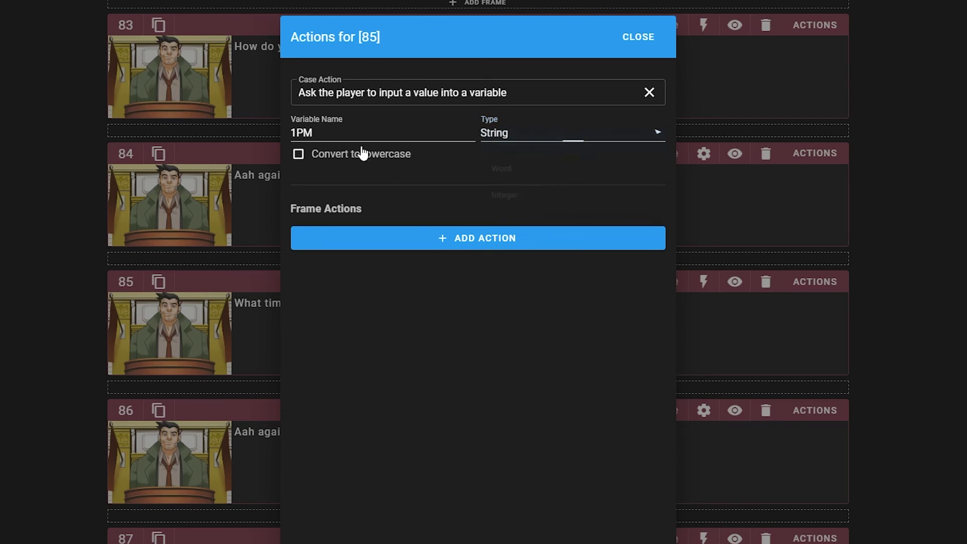
click(339, 133)
click(549, 219)
click(638, 50)
scroll(488, 501, down, 1)
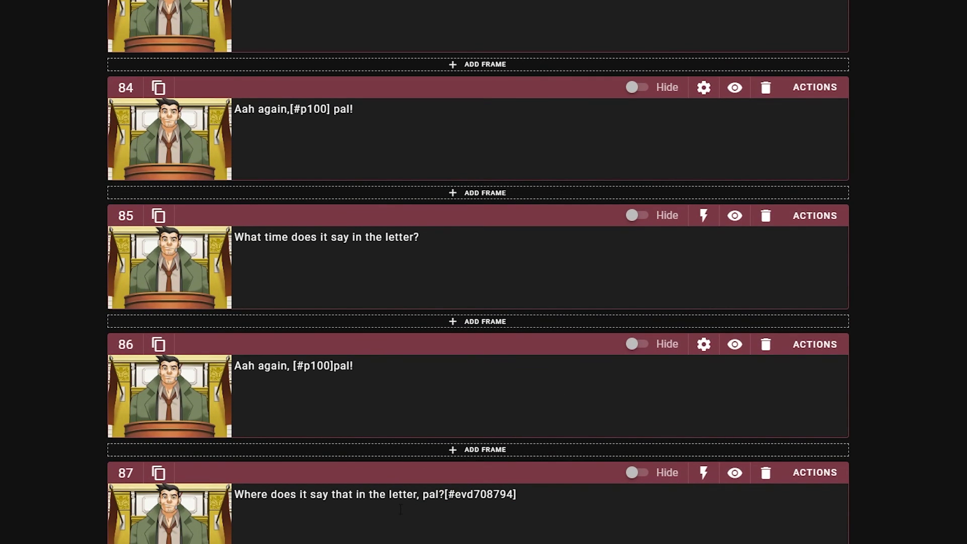
- Examine frame 87's point-to-an-area action, checking the image URL, the marked area on the letter and the target frame ID
click(821, 474)
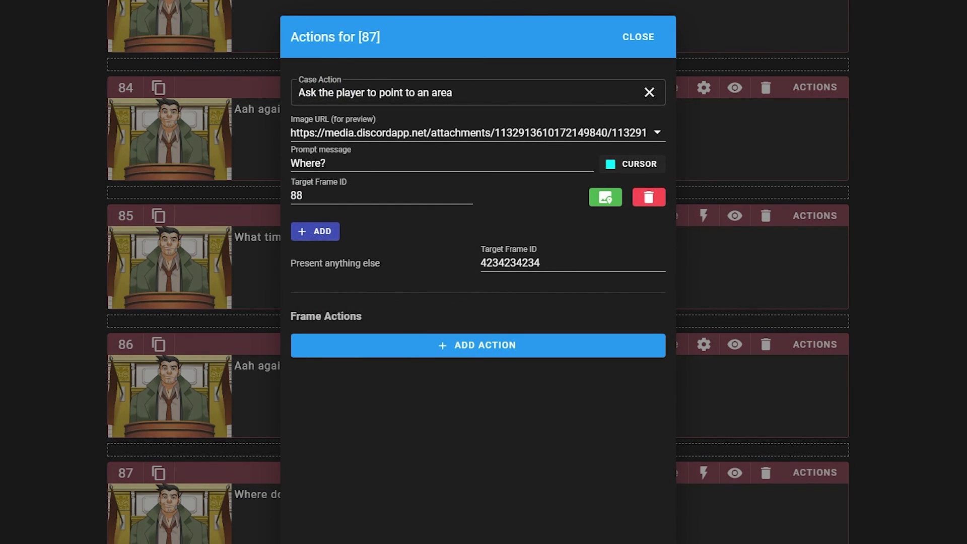
drag(301, 133, 856, 136)
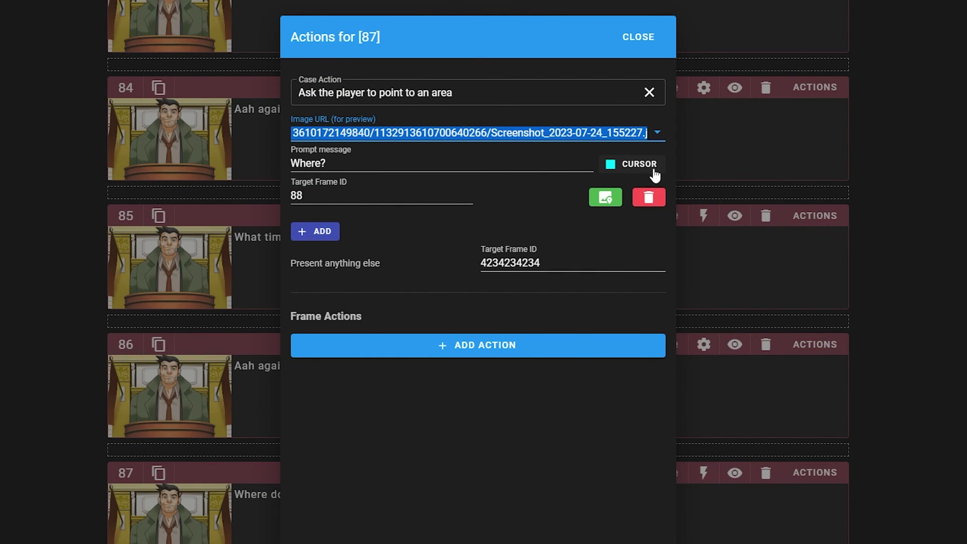
click(606, 197)
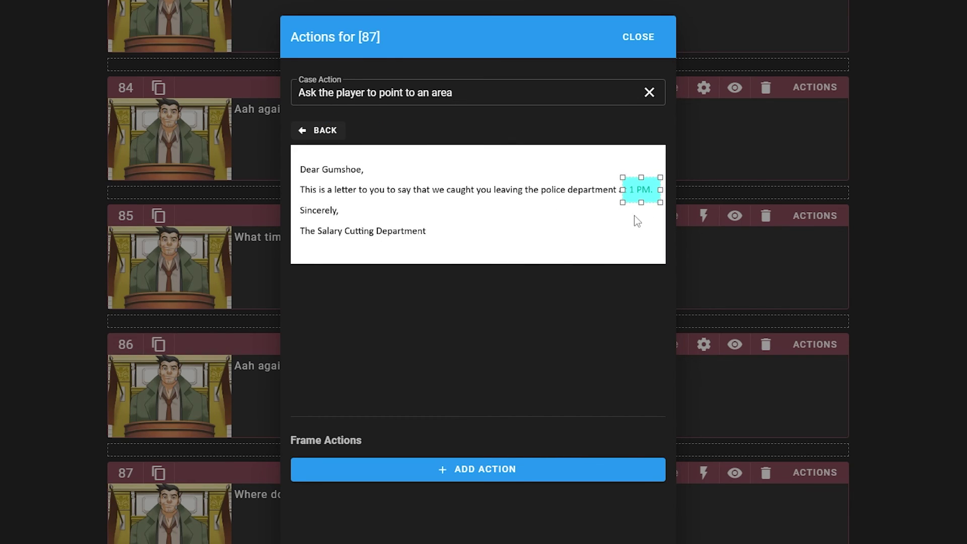
click(318, 130)
double_click(353, 196)
click(393, 320)
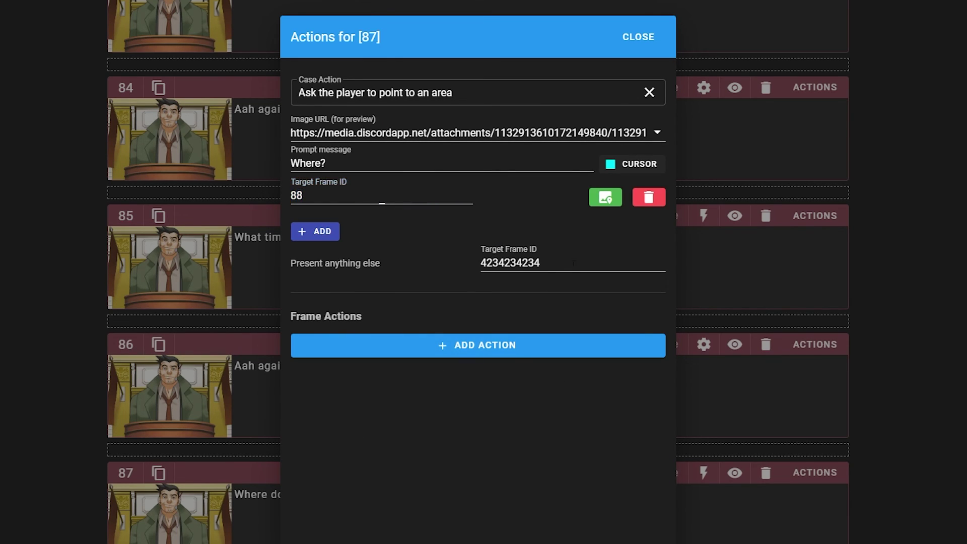
click(645, 43)
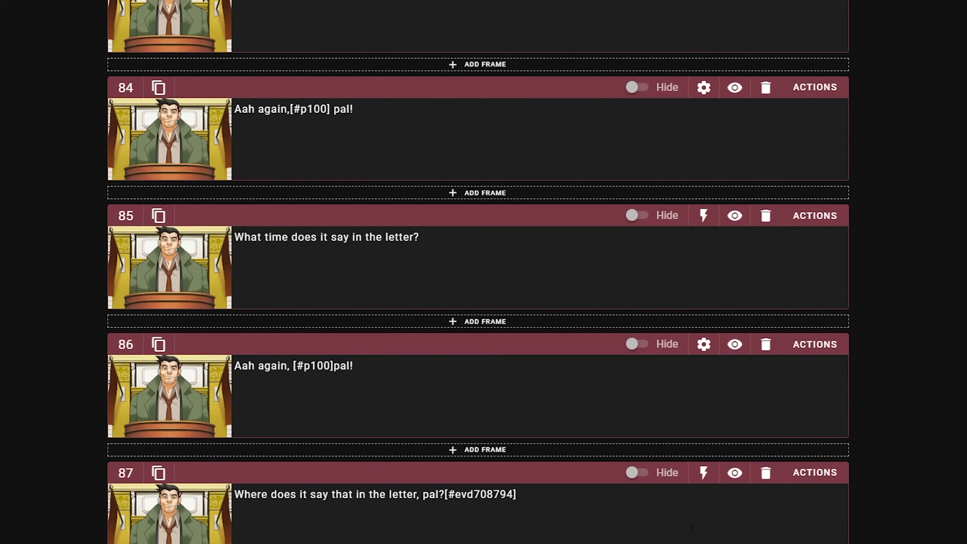
- Examine the evidence tag options for frame 87's text, checking the new-evidence form and the Andy's Autopsy Report tag choices
drag(446, 497, 513, 511)
click(500, 492)
click(714, 502)
click(683, 497)
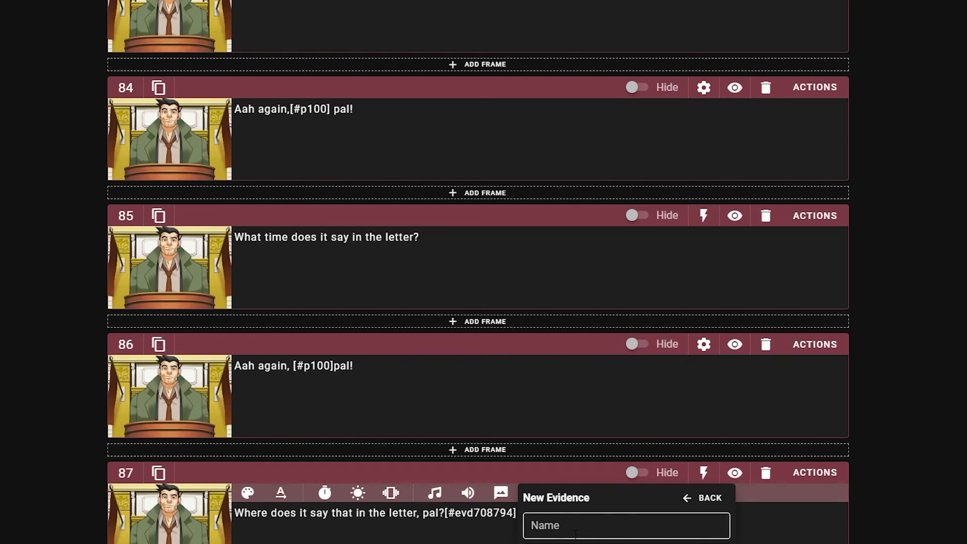
click(627, 526)
click(705, 497)
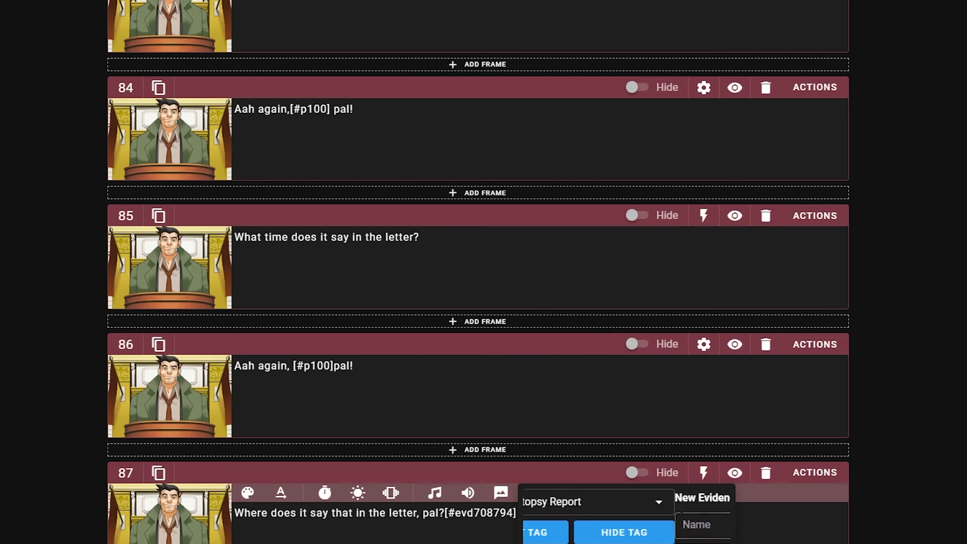
click(675, 500)
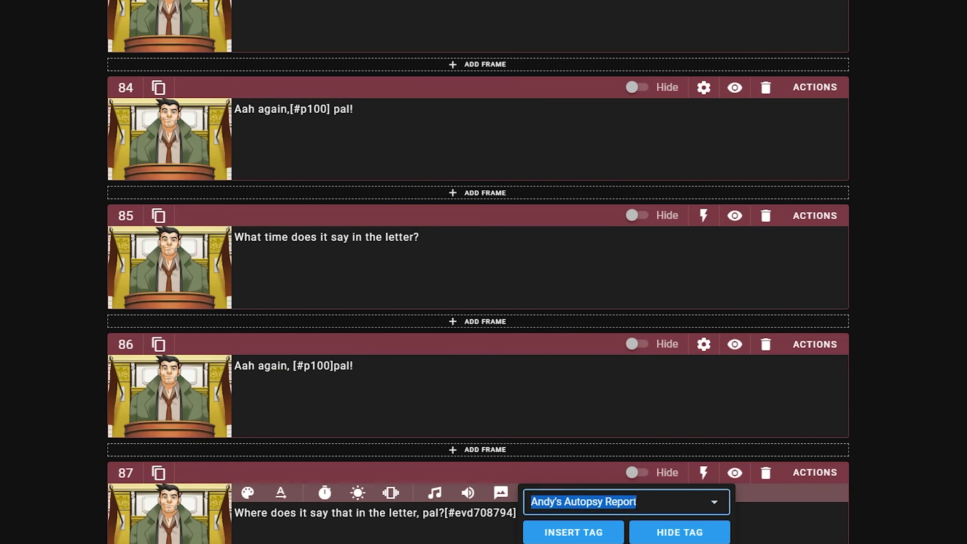
click(584, 533)
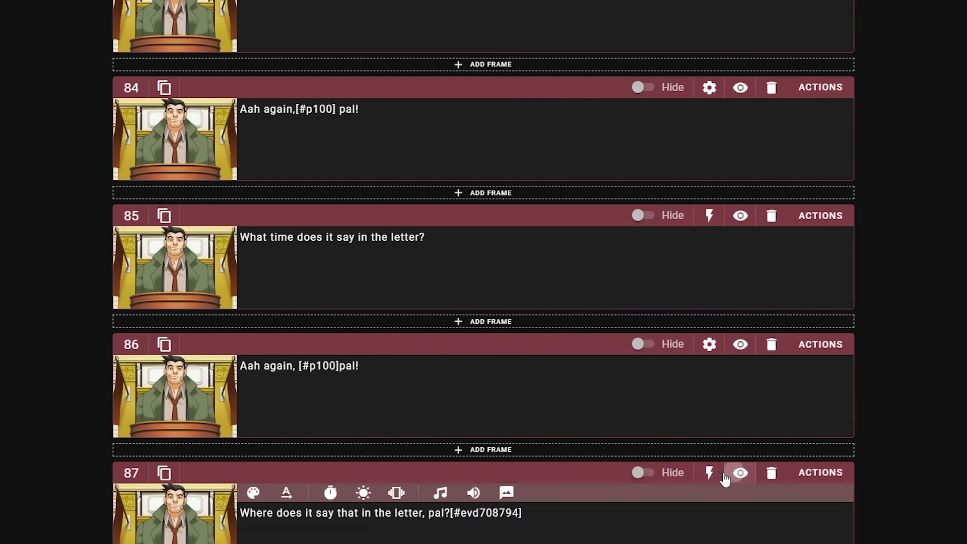
- Preview frame 87, point to "1 PM" in the letter as the answer, and return to the frame list at frame 88
click(734, 474)
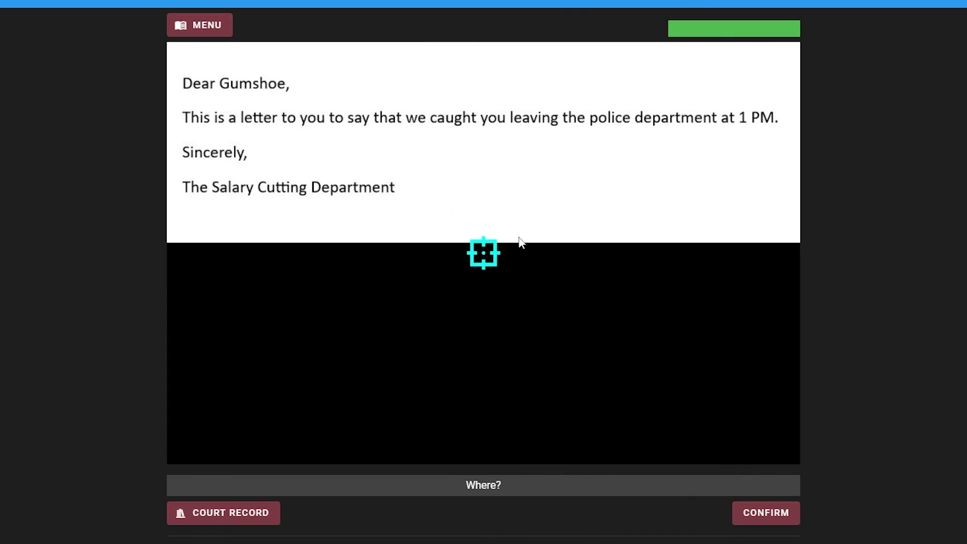
click(749, 119)
click(773, 518)
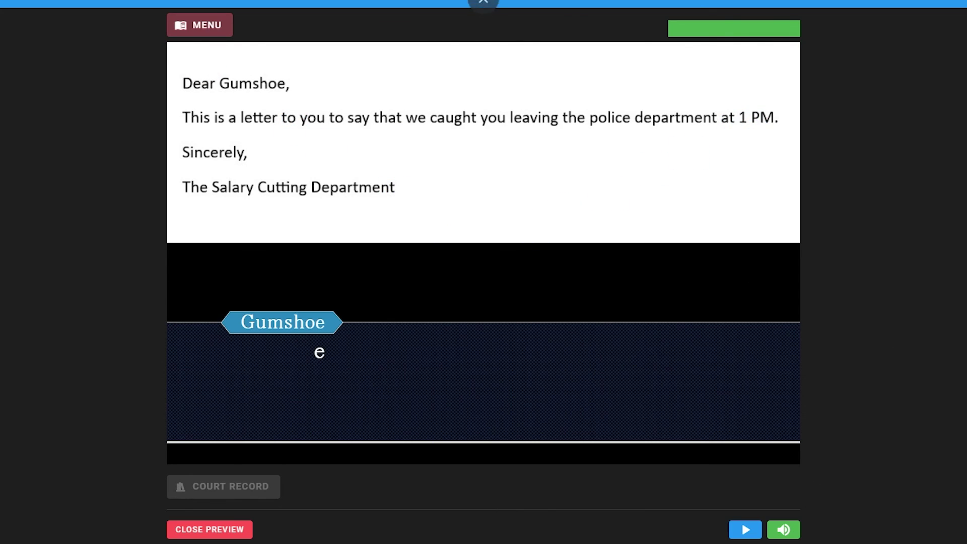
click(888, 275)
scroll(570, 257, down, 10)
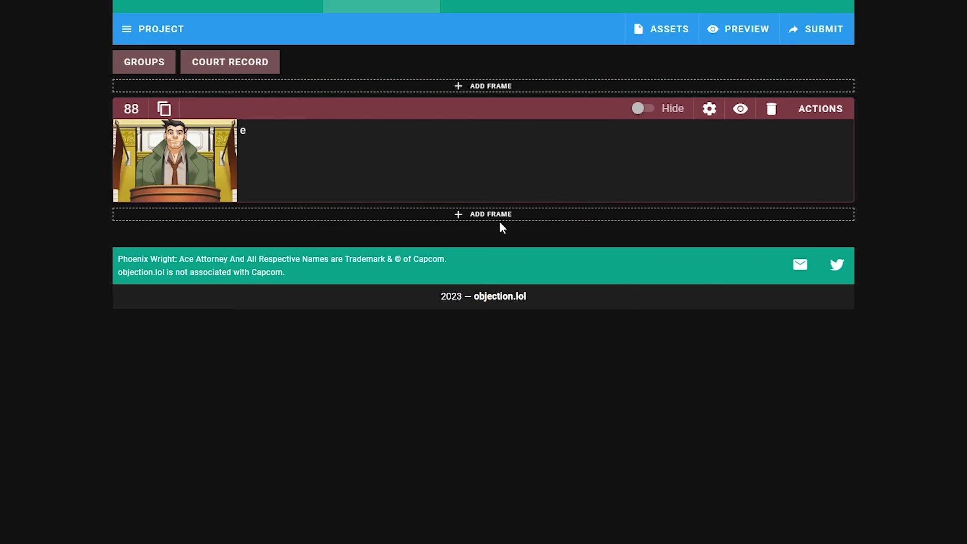